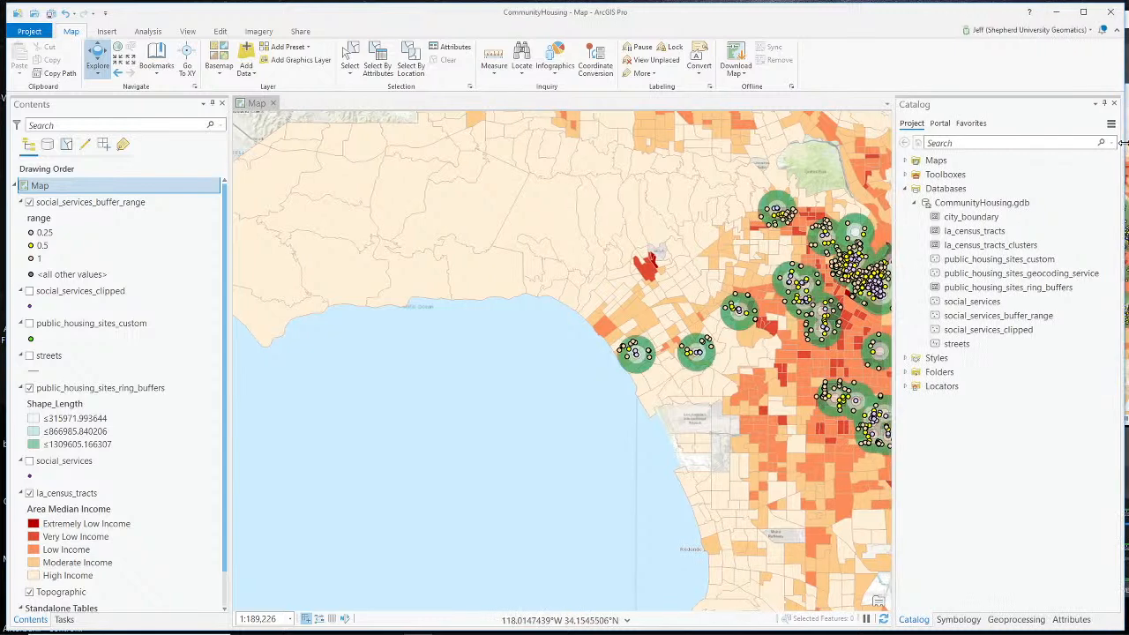
pyautogui.hotkey('alt', 'Tab')
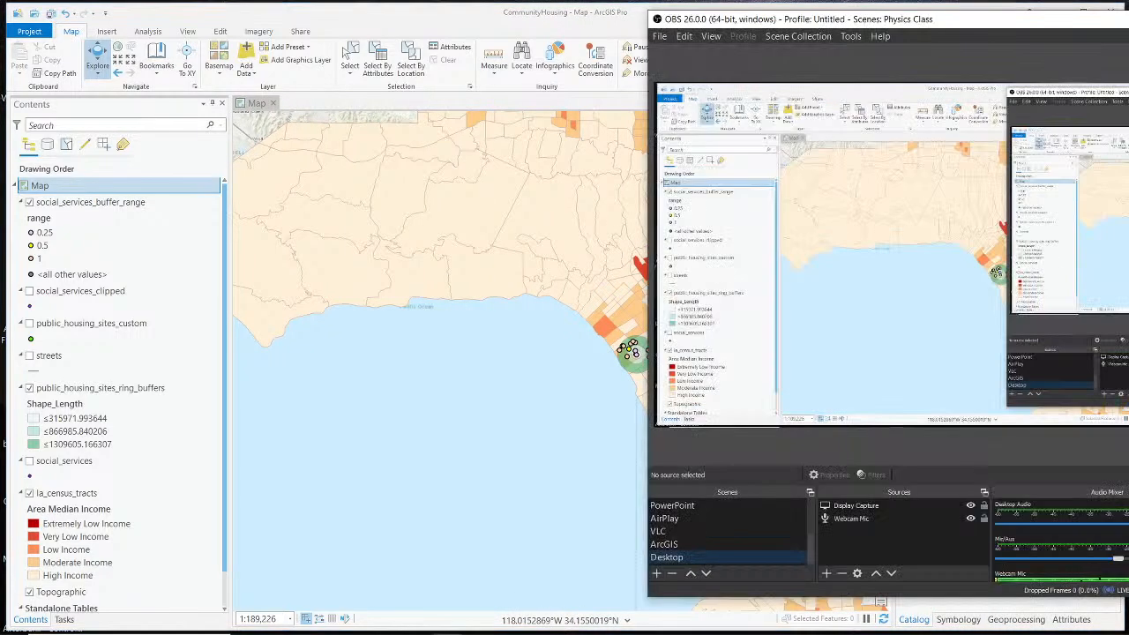
pyautogui.moveTo(709, 18); pyautogui.dragTo(790, 34)
pyautogui.click(790, 15)
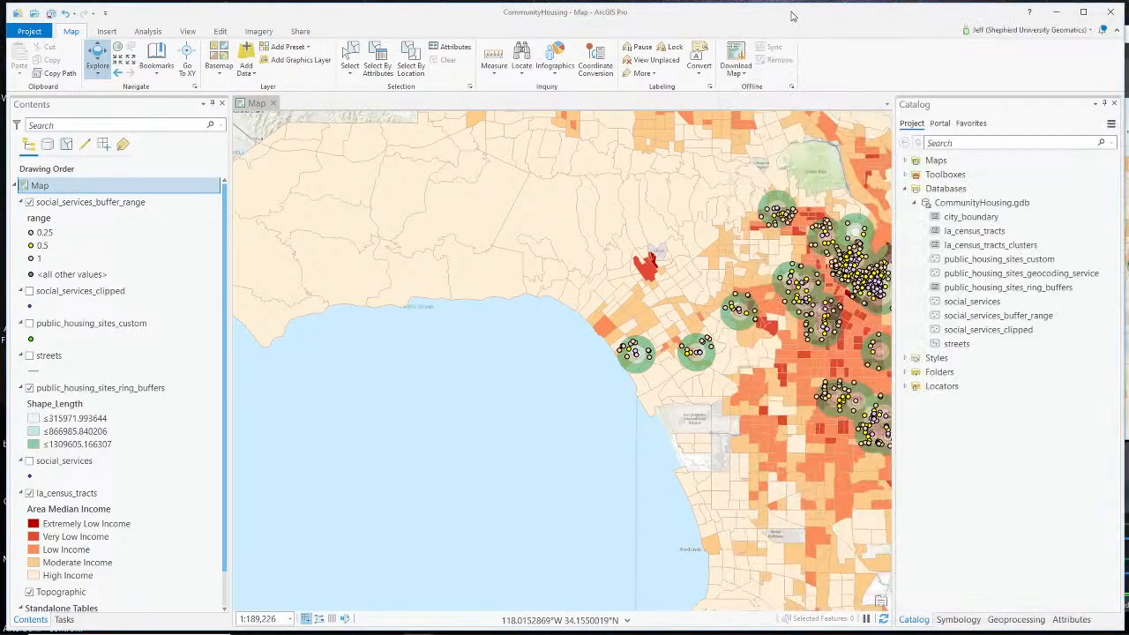
# Examine how the public housing ring buffers overlap the income-shaded census tracts, toggling the la_census_tracts layer off and on
pyautogui.scroll(-1, 136, 402)
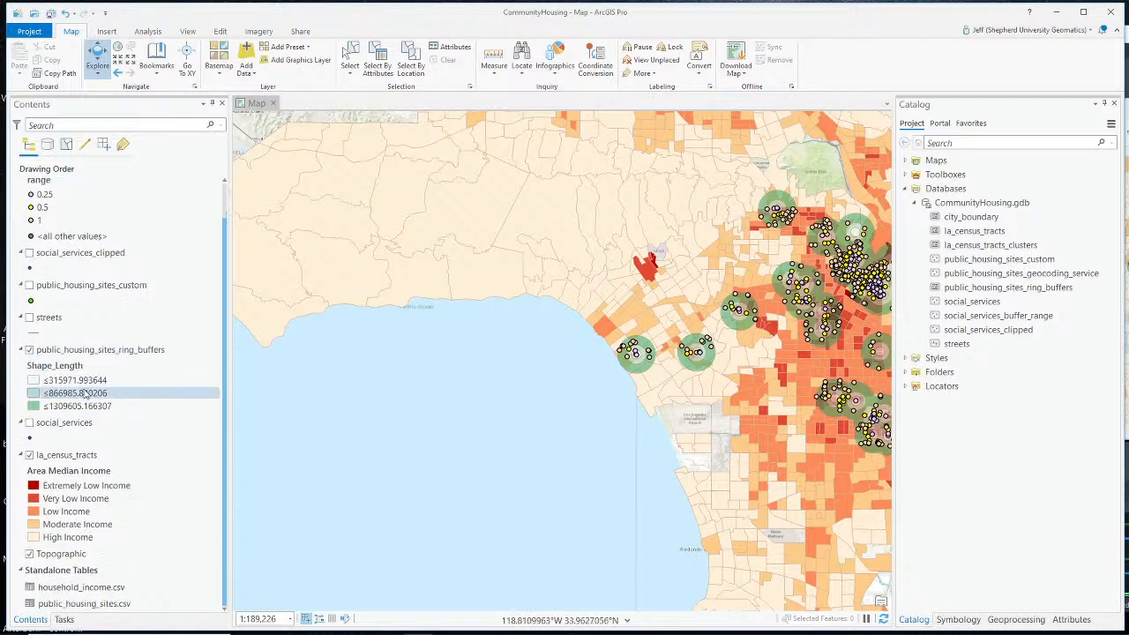
pyautogui.scroll(1, 137, 401)
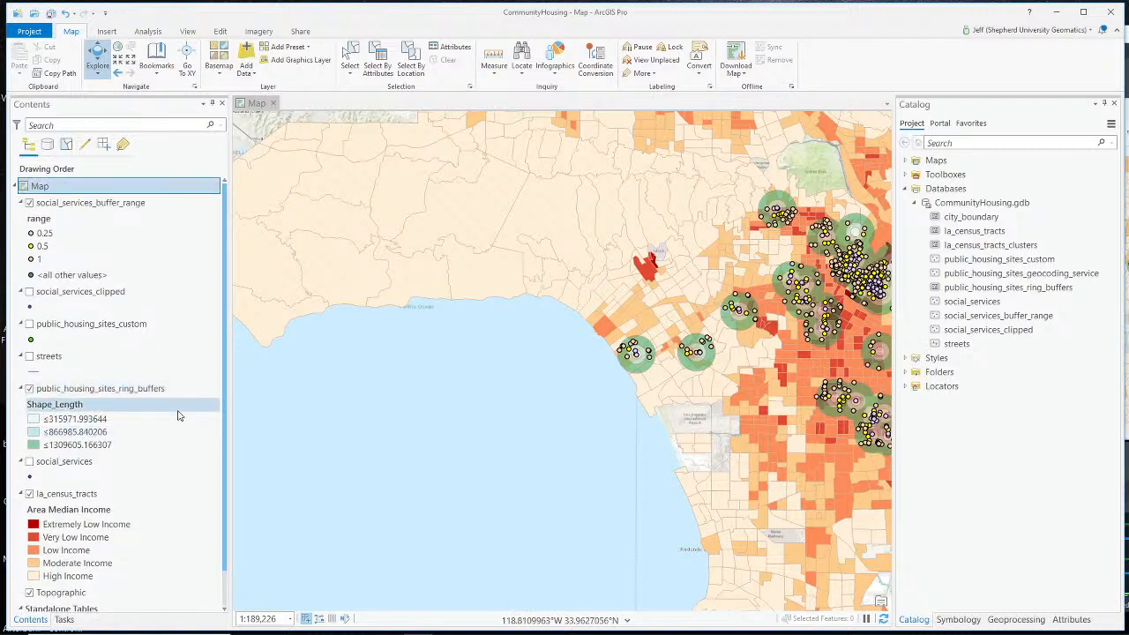
pyautogui.scroll(-4, 508, 382)
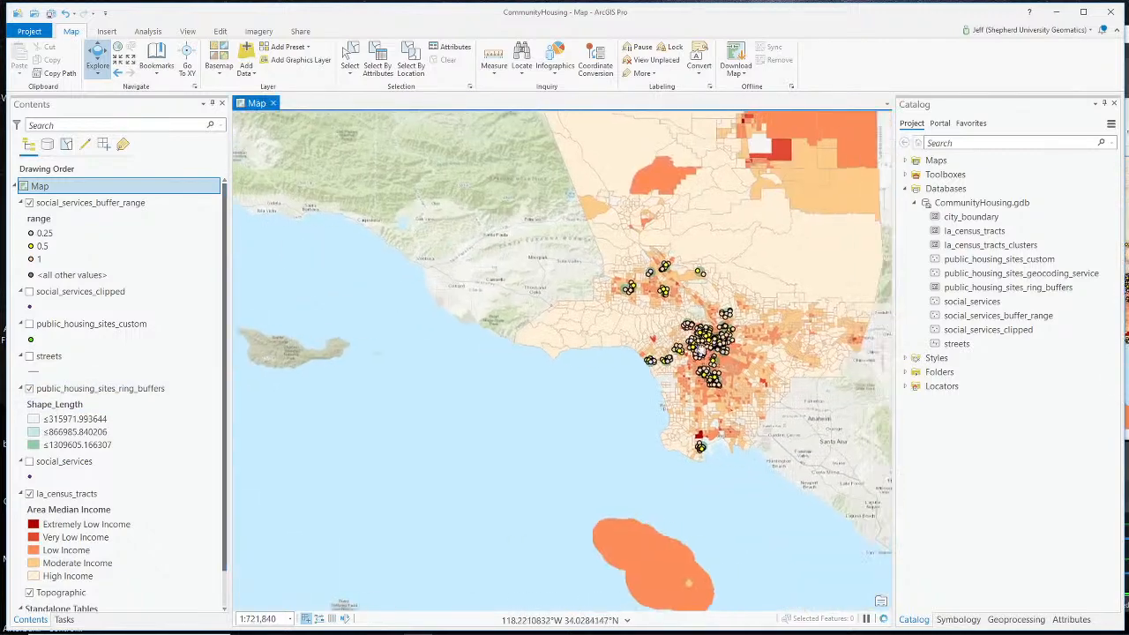
pyautogui.scroll(-2, 698, 349)
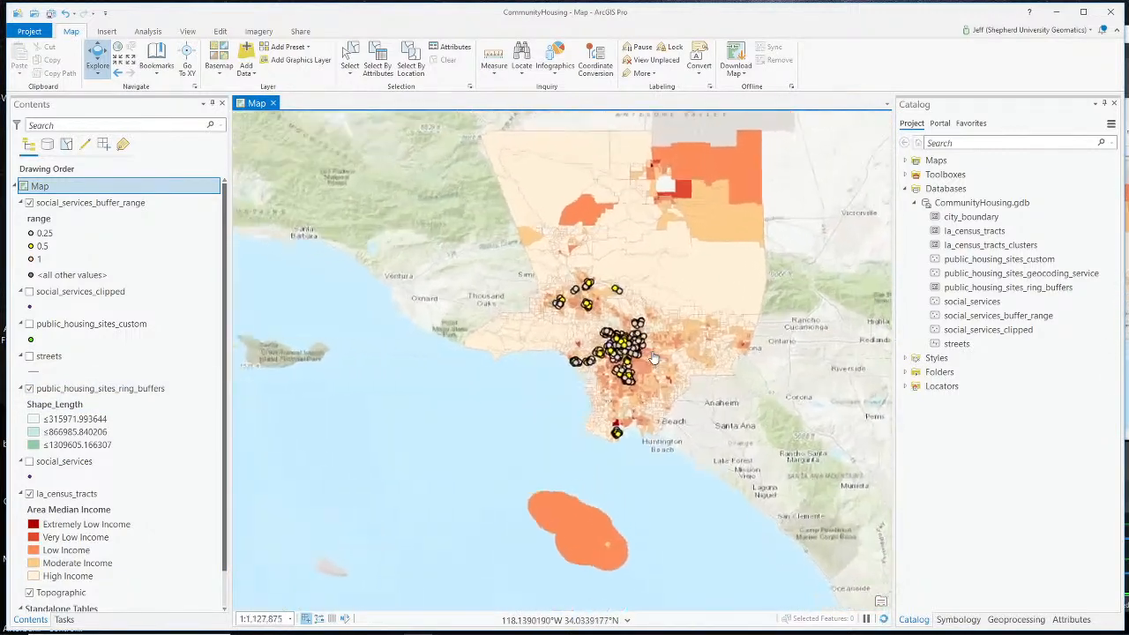
pyautogui.scroll(4, 653, 357)
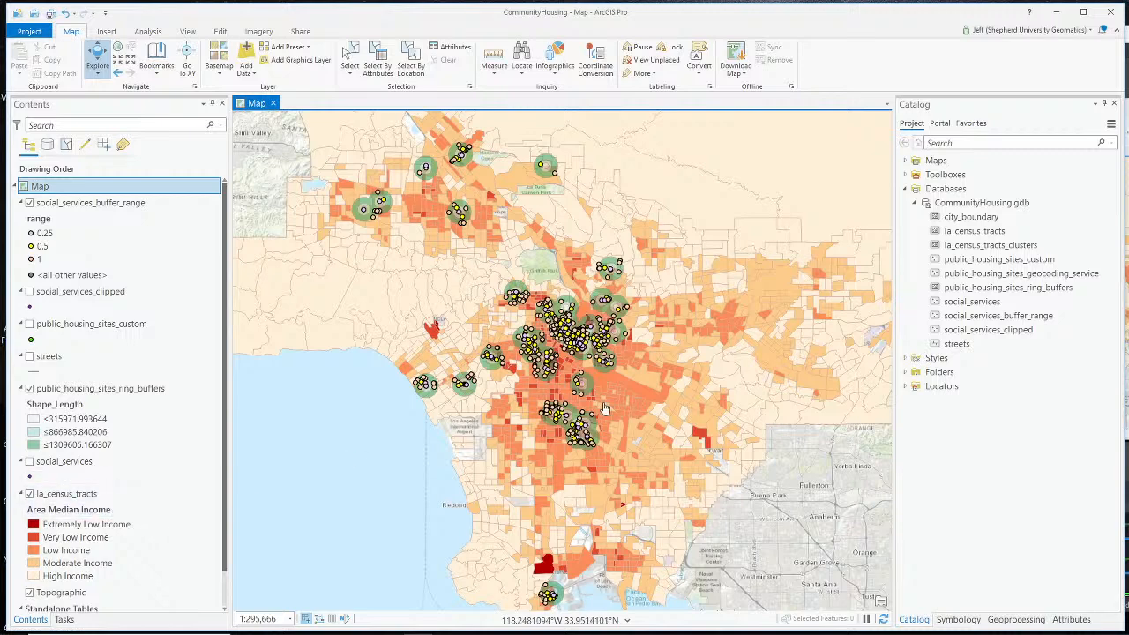
pyautogui.scroll(-2, 641, 389)
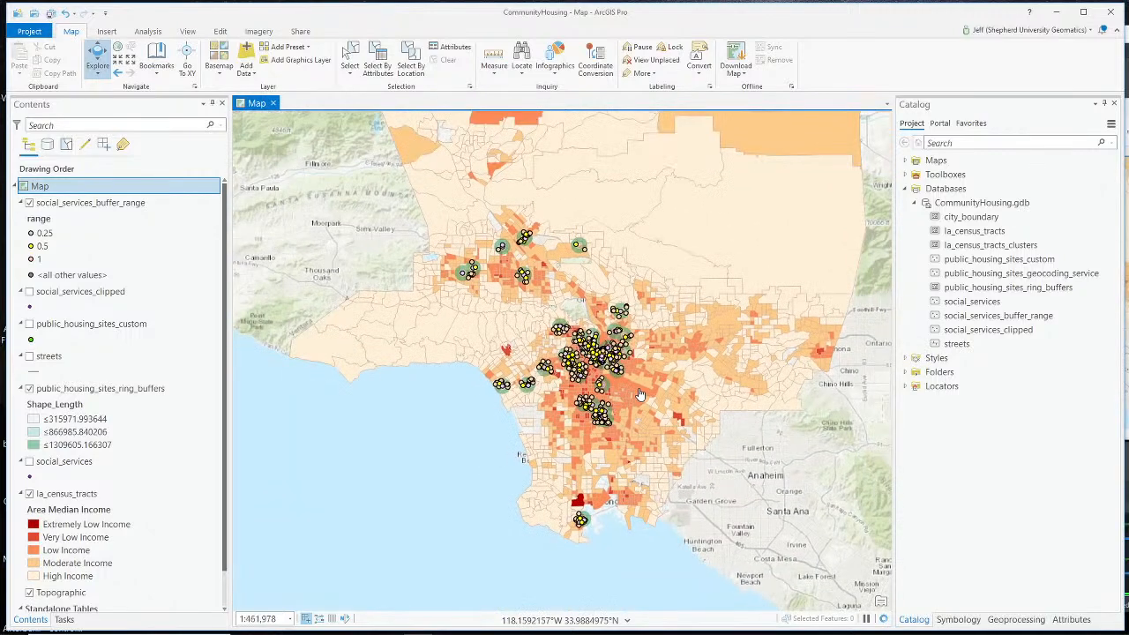
pyautogui.scroll(2, 641, 394)
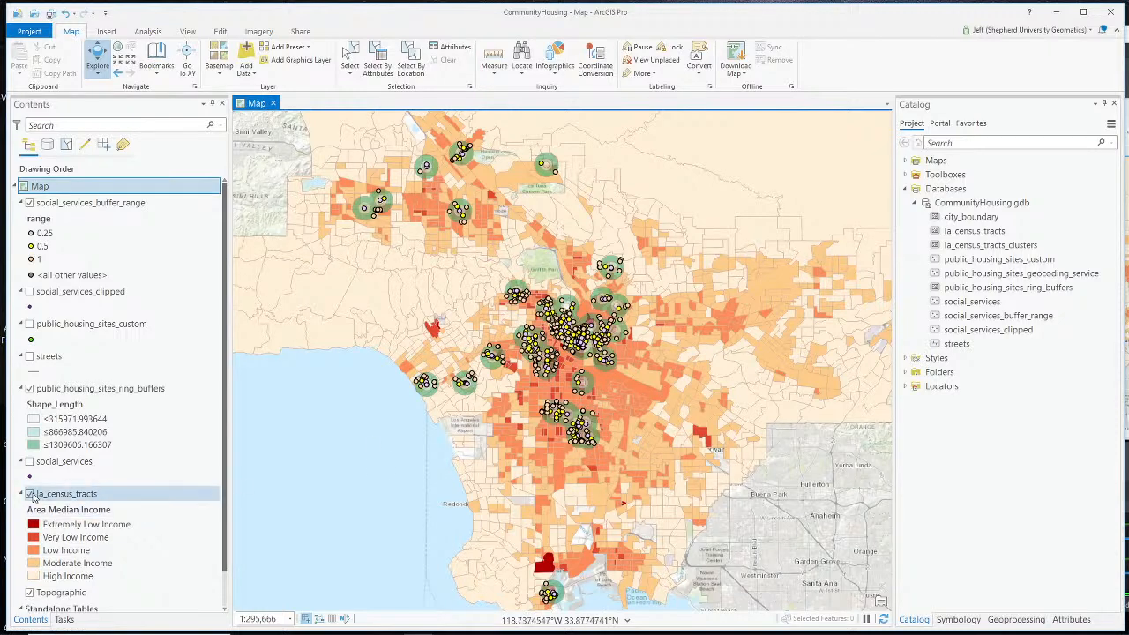
pyautogui.click(30, 493)
pyautogui.click(30, 494)
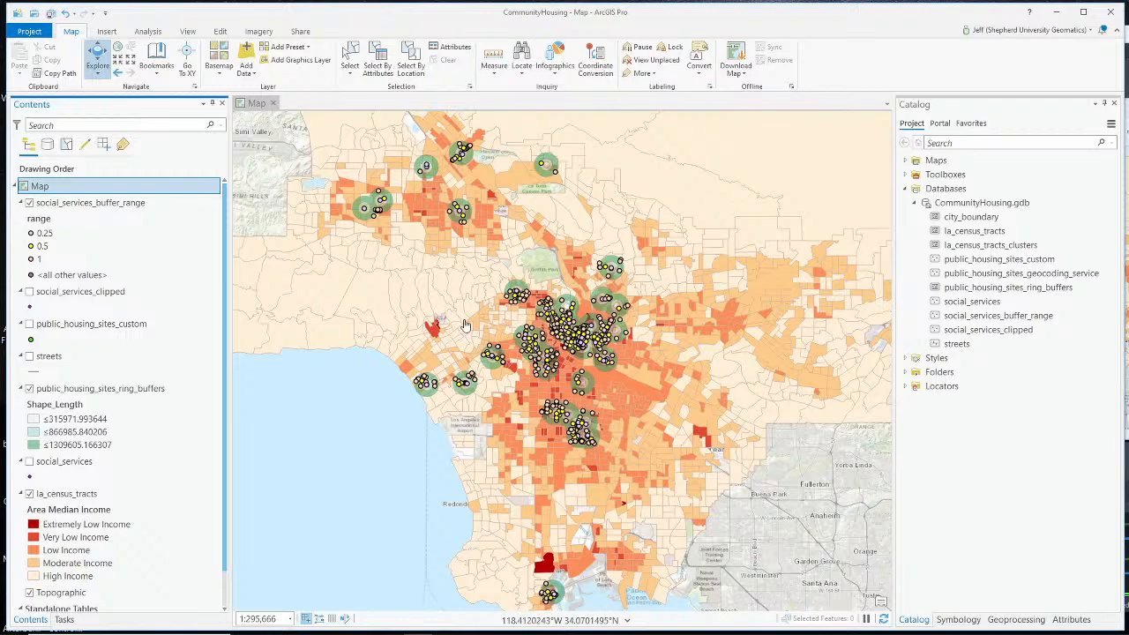
# Compare the social_services_buffer_range, social_services_clipped and public_housing_sites_custom layers by toggling their visibility, ending with only social_services_buffer_range shown among them
pyautogui.scroll(2, 464, 325)
pyautogui.scroll(-4, 330, 317)
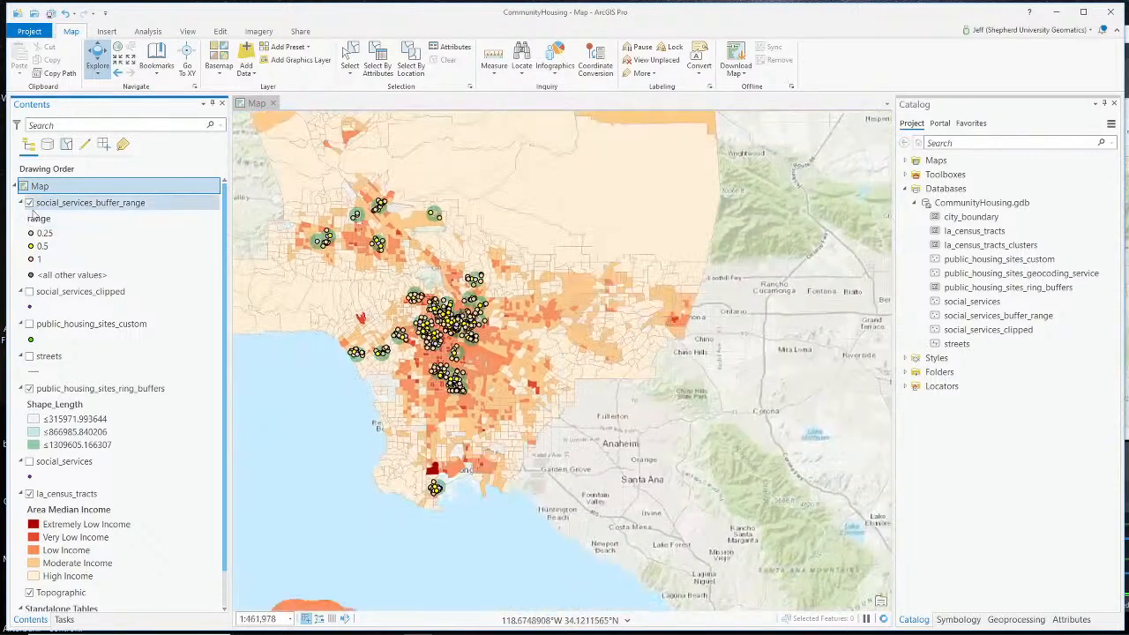
pyautogui.click(32, 204)
pyautogui.click(32, 204)
pyautogui.click(32, 203)
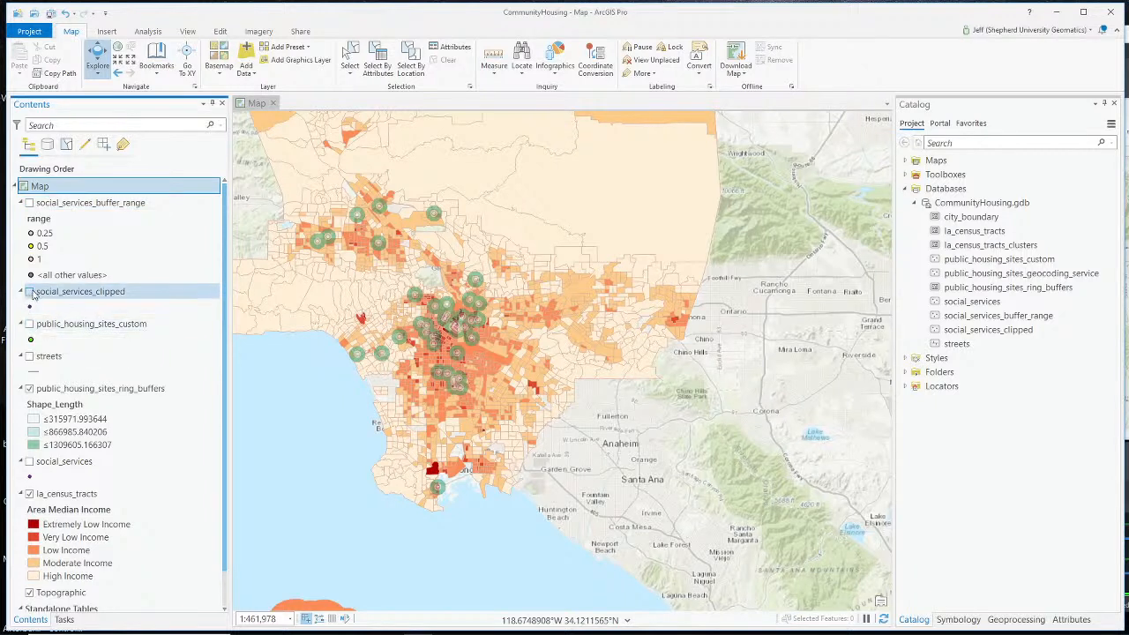
pyautogui.click(29, 291)
pyautogui.click(29, 291)
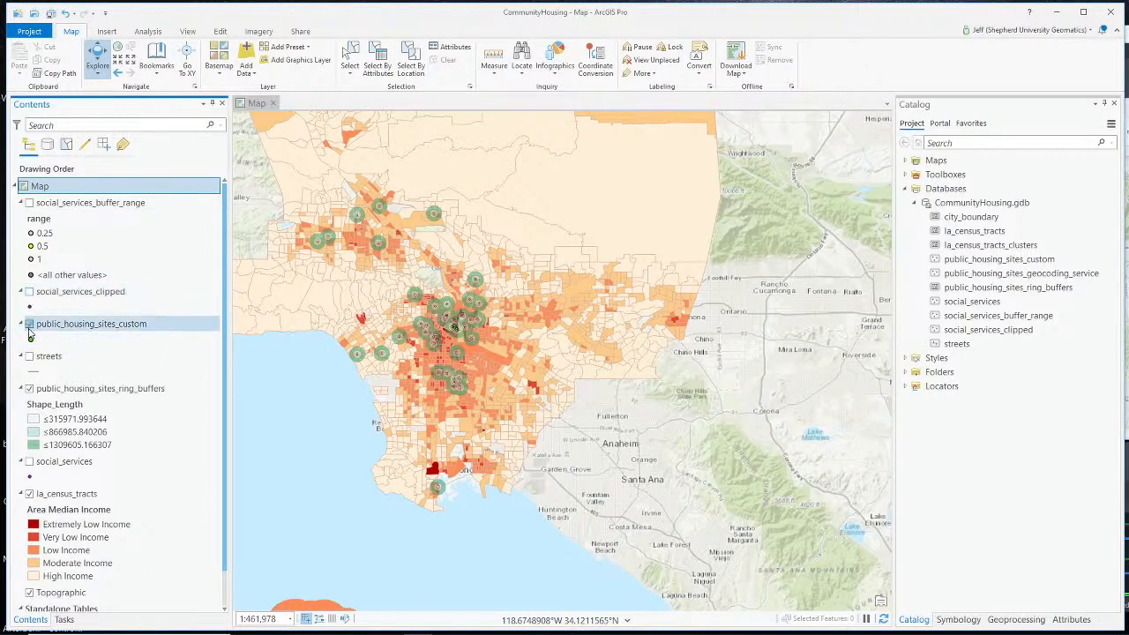
pyautogui.click(29, 326)
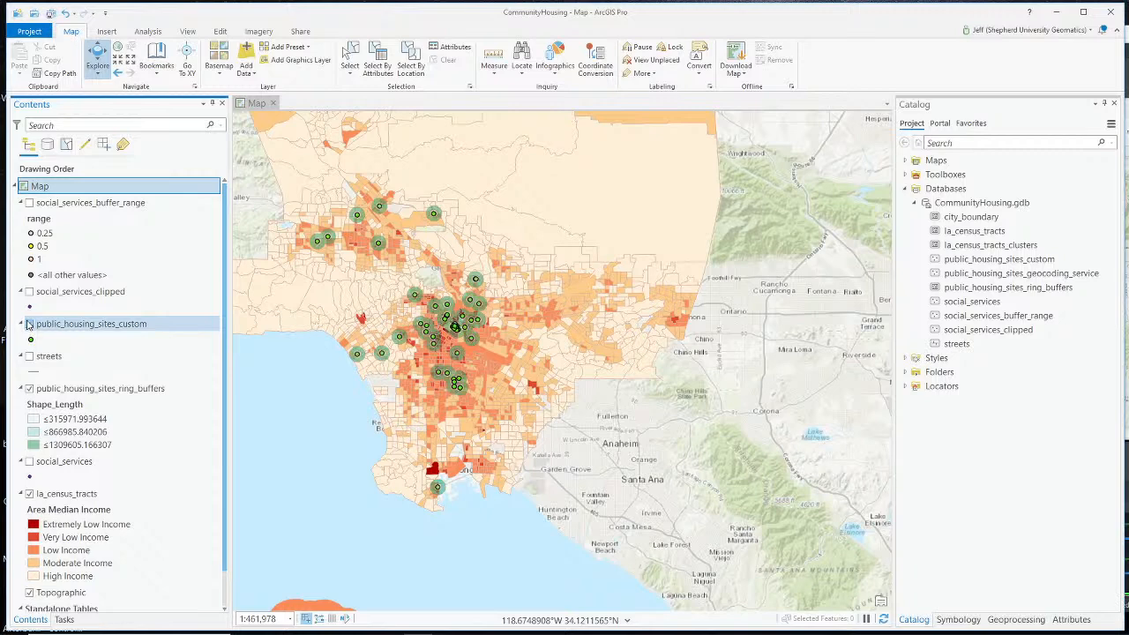
pyautogui.click(29, 325)
pyautogui.click(30, 292)
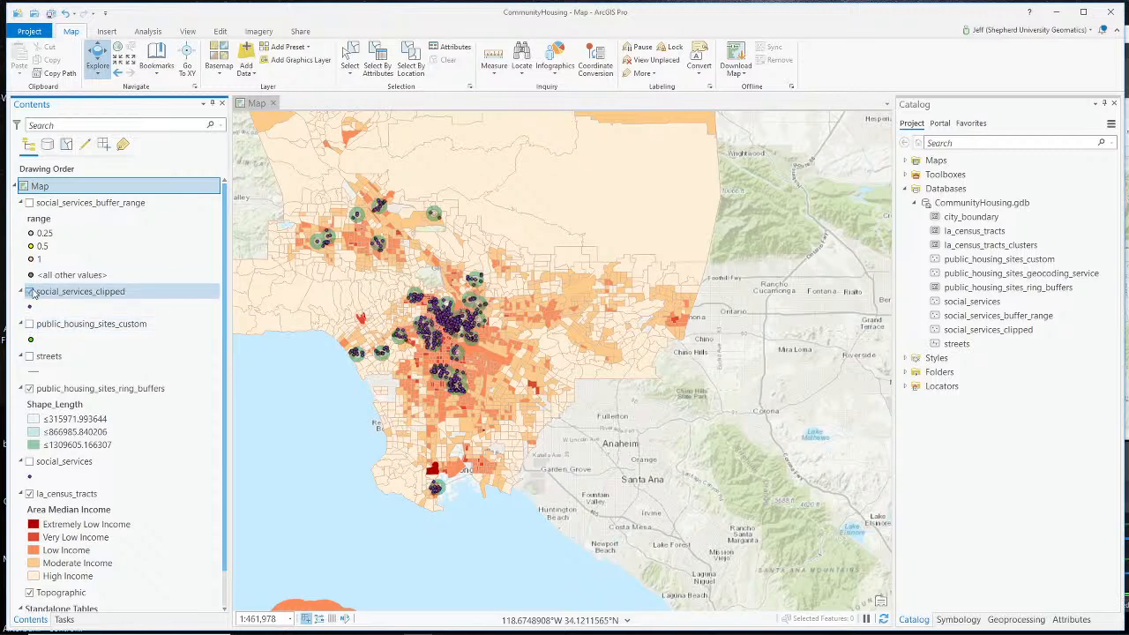
pyautogui.click(29, 291)
pyautogui.click(29, 203)
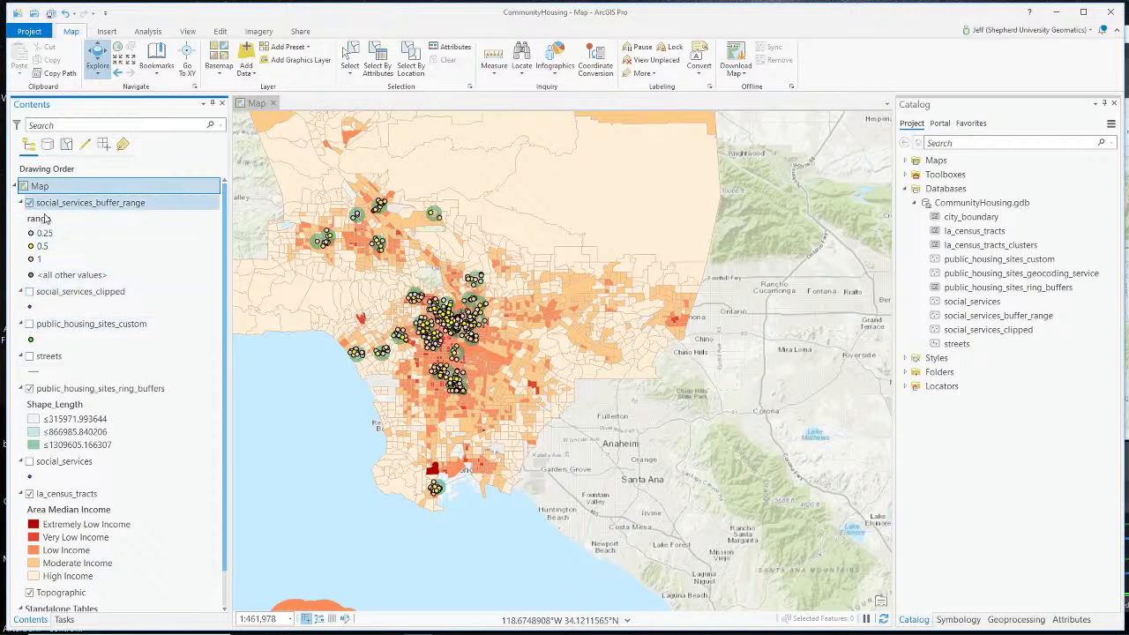
# Set up Select By Location with la_census_tracts as the input features and the relationship Have their center in
pyautogui.scroll(3, 445, 337)
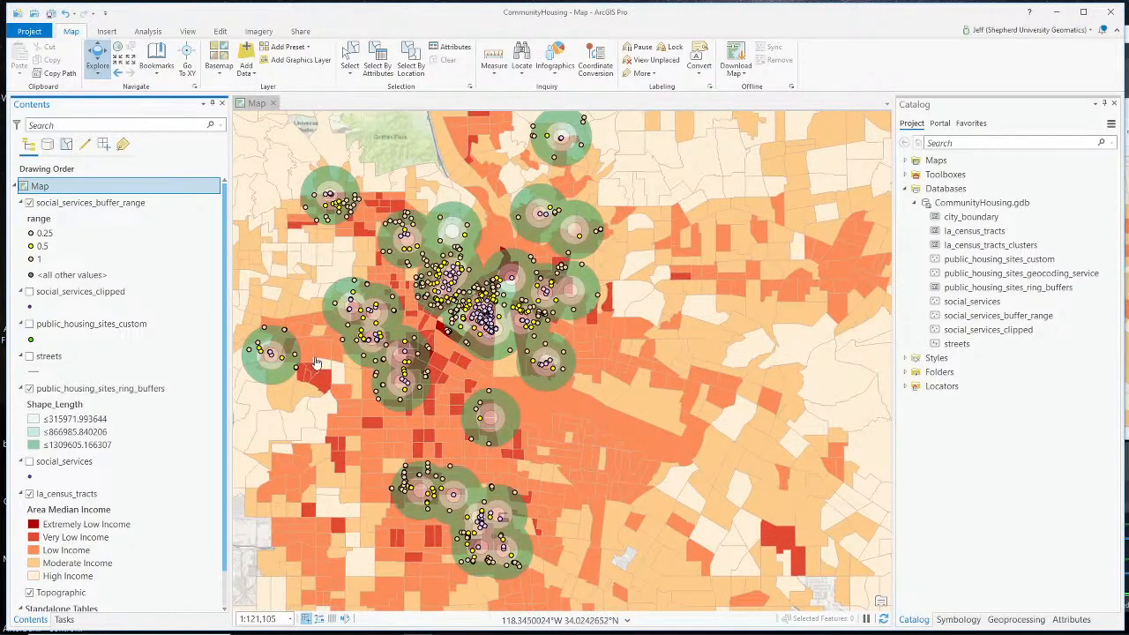
pyautogui.scroll(-2, 321, 361)
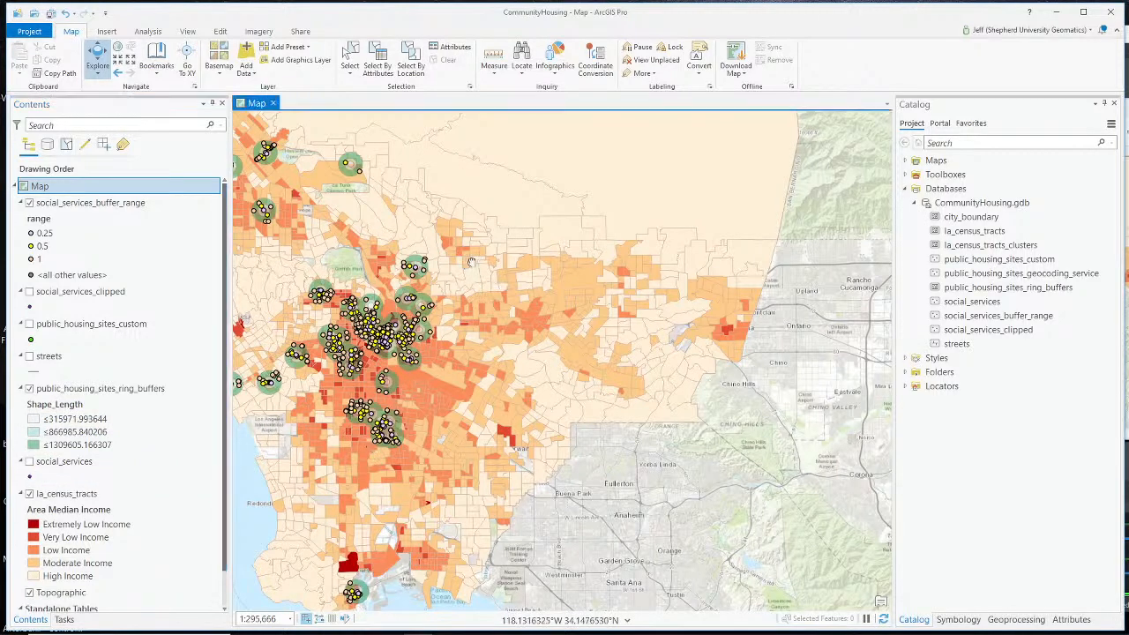
pyautogui.moveTo(472, 262); pyautogui.dragTo(672, 287)
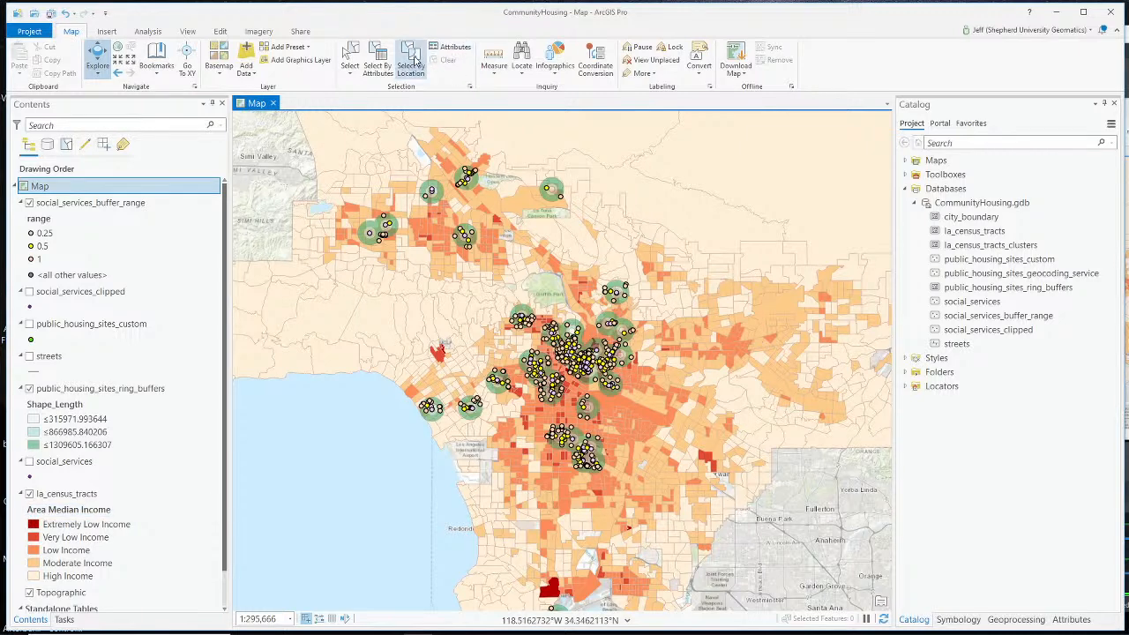
pyautogui.click(411, 60)
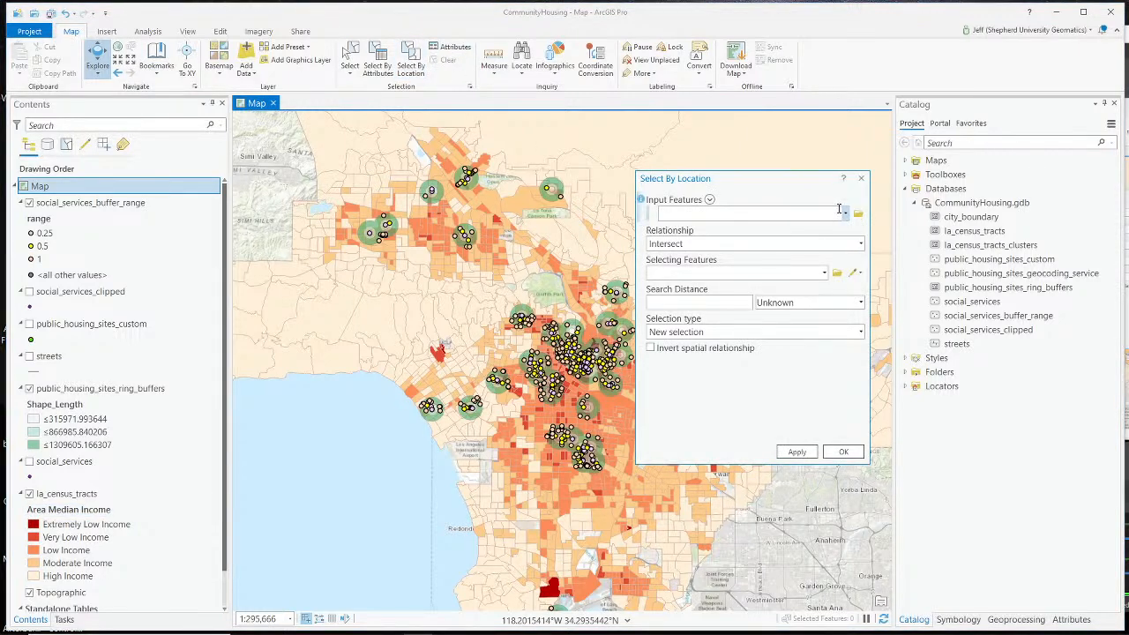
pyautogui.click(845, 214)
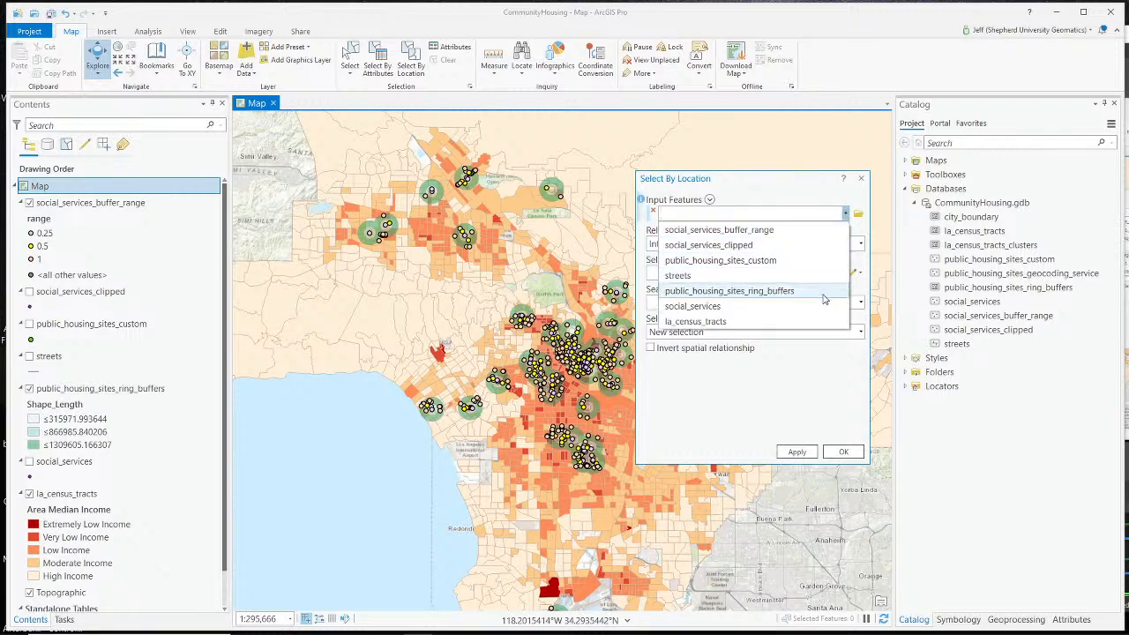
pyautogui.click(820, 322)
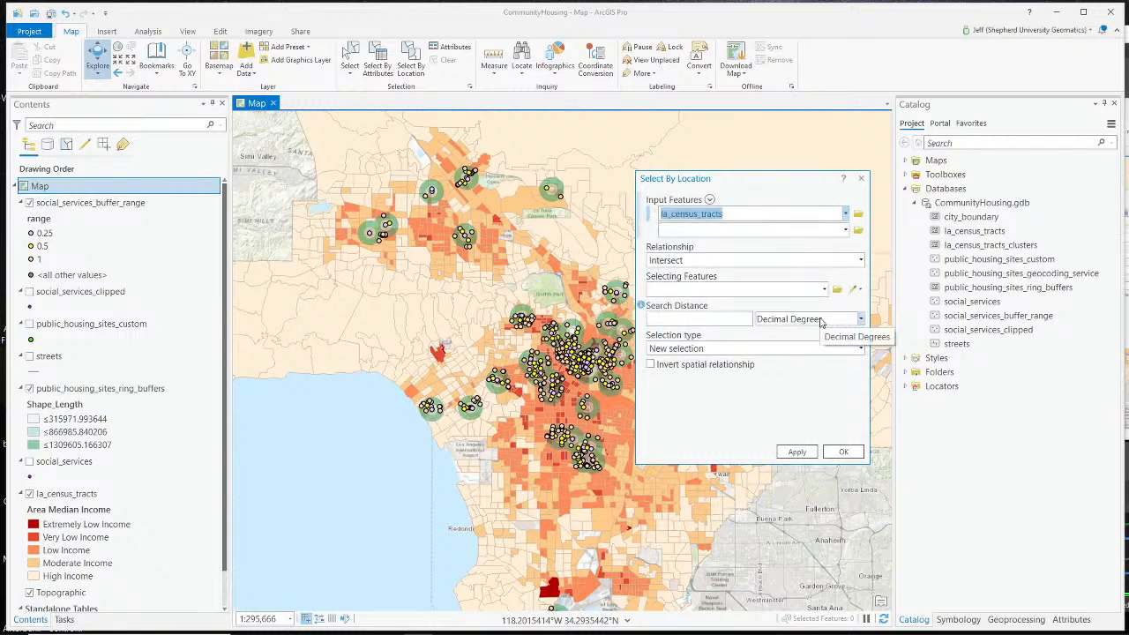
pyautogui.click(861, 261)
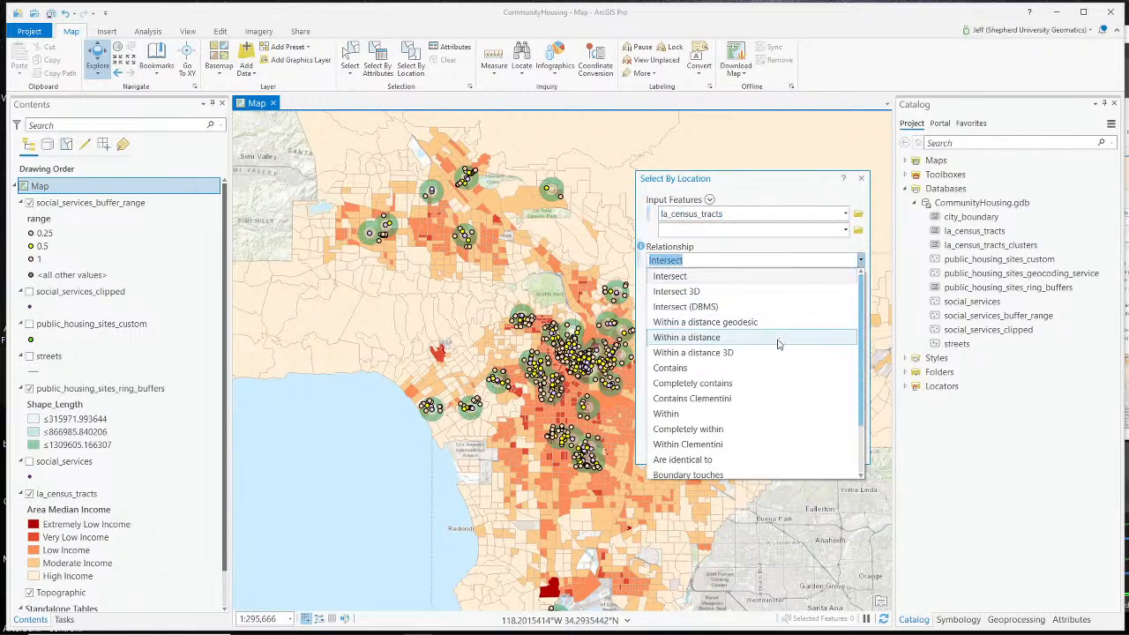
pyautogui.scroll(-2, 777, 344)
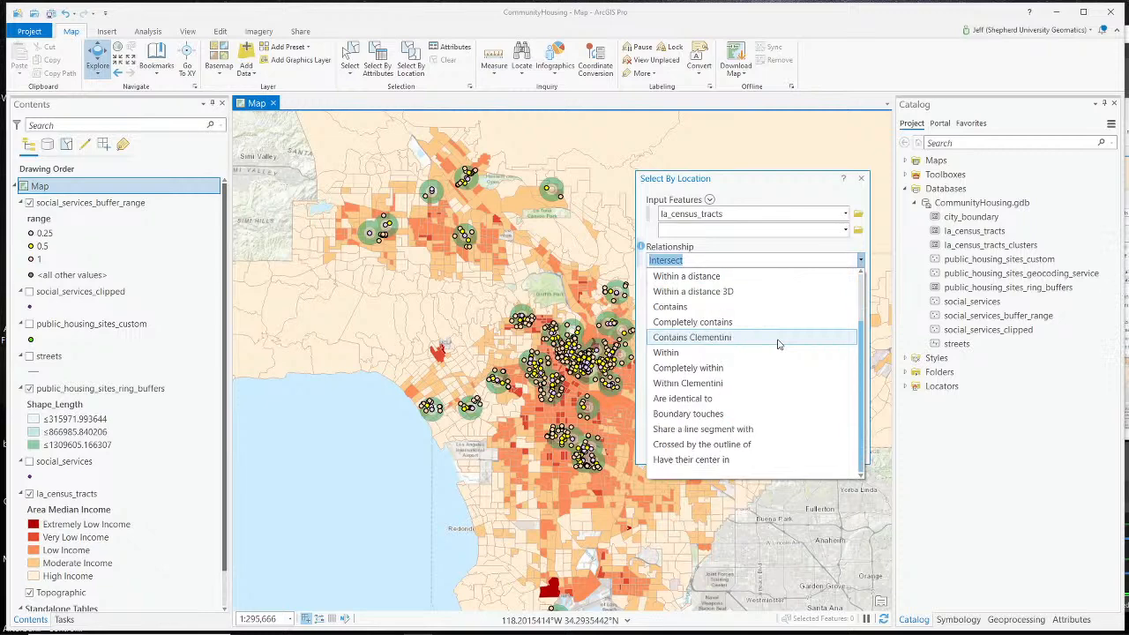
pyautogui.click(709, 460)
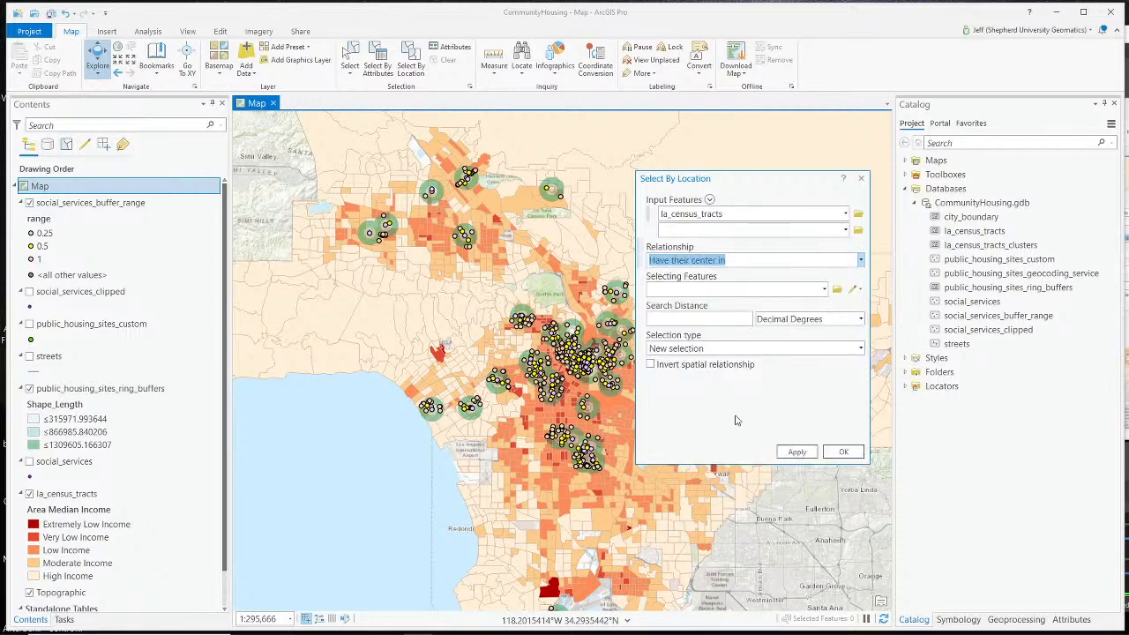
# Run the new selection using public_housing_sites_ring_buffers as the selecting features, and hide the social_services_buffer_range layer
pyautogui.click(826, 291)
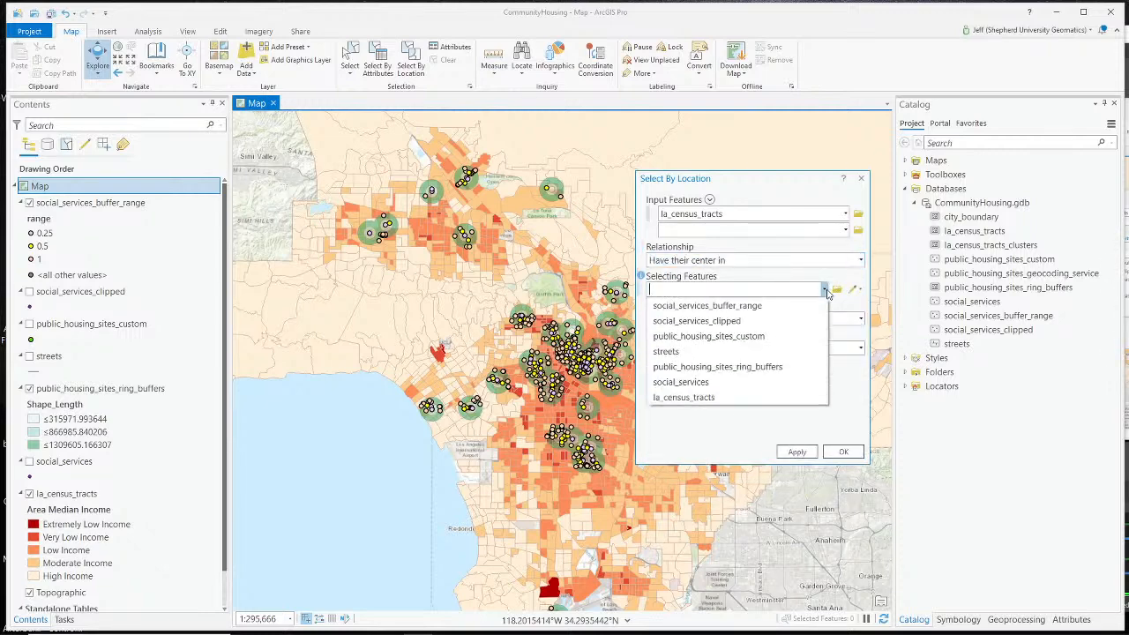
pyautogui.click(780, 367)
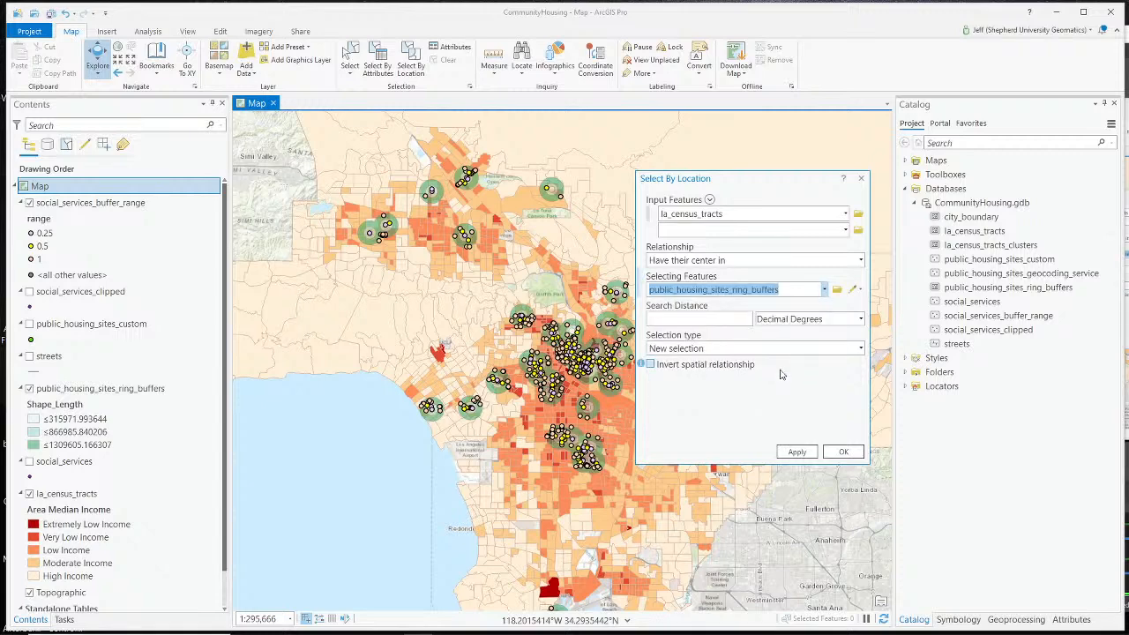
pyautogui.click(796, 452)
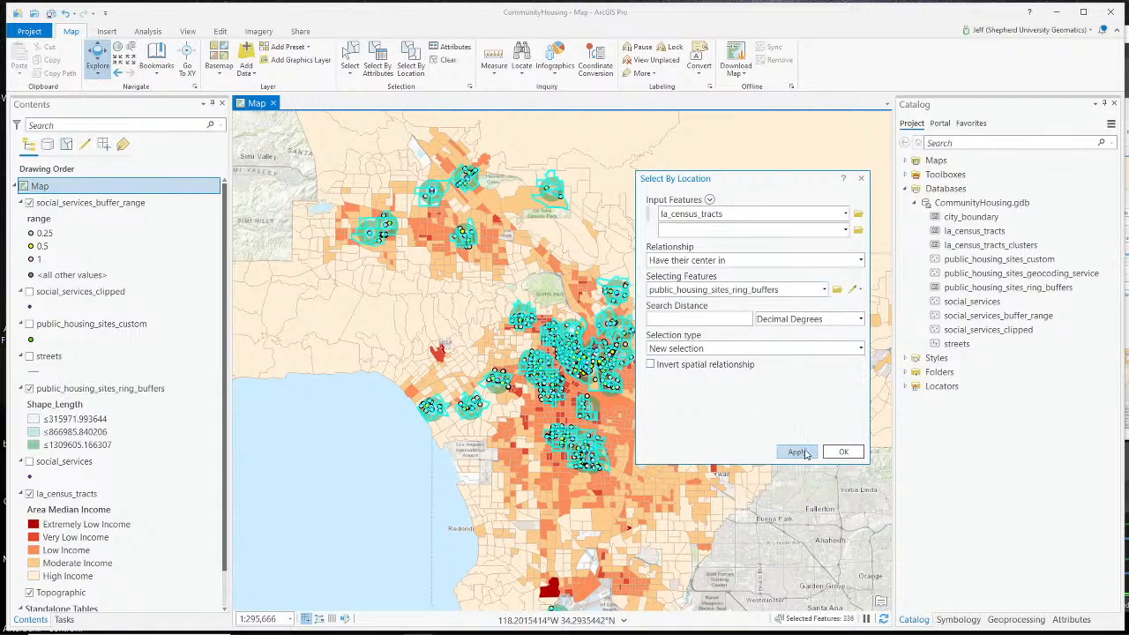
pyautogui.click(843, 453)
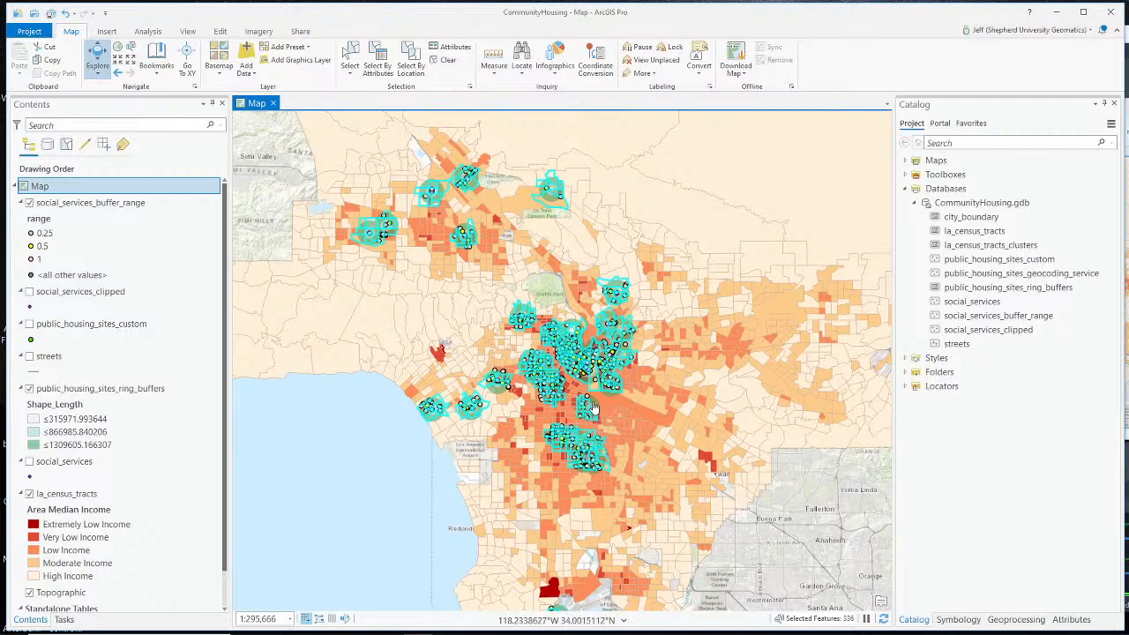
pyautogui.click(29, 203)
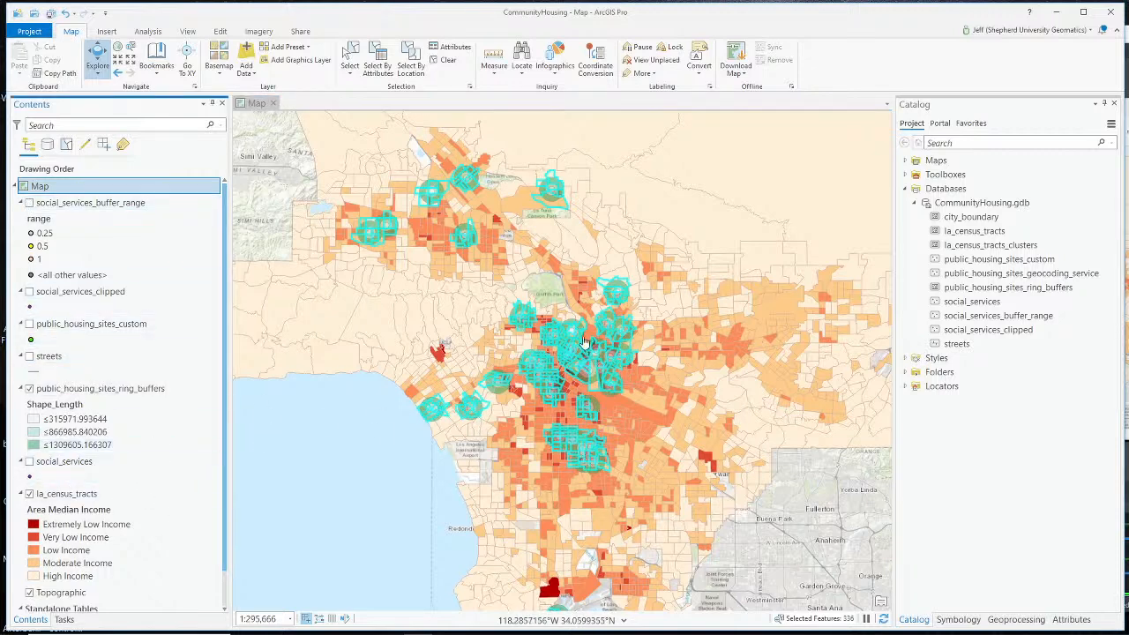
pyautogui.rightClick(104, 499)
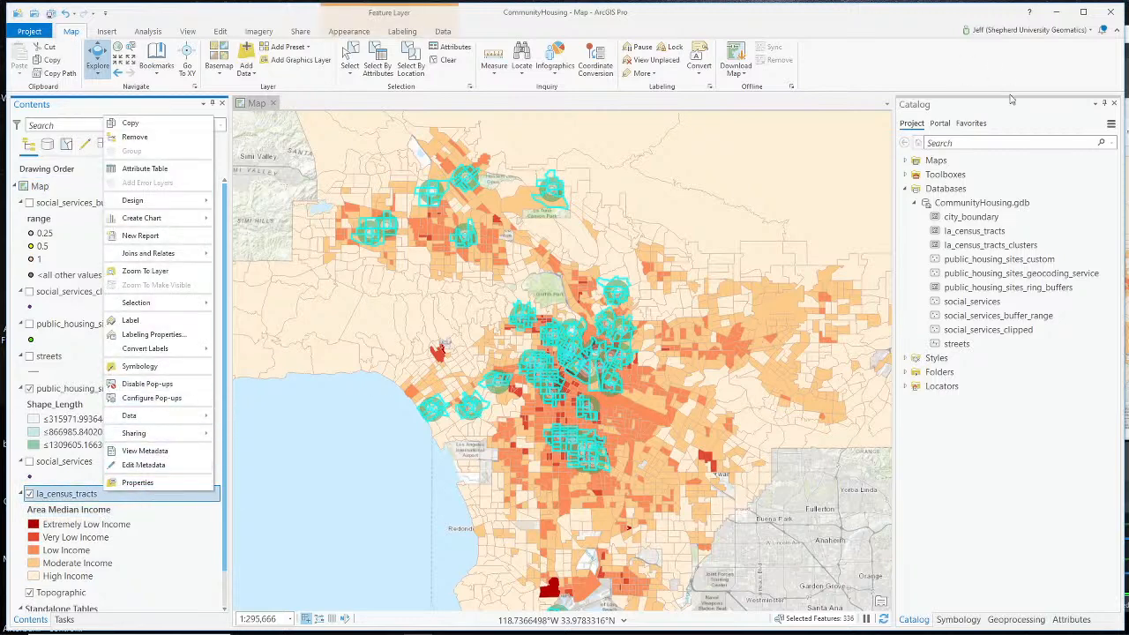
pyautogui.click(994, 146)
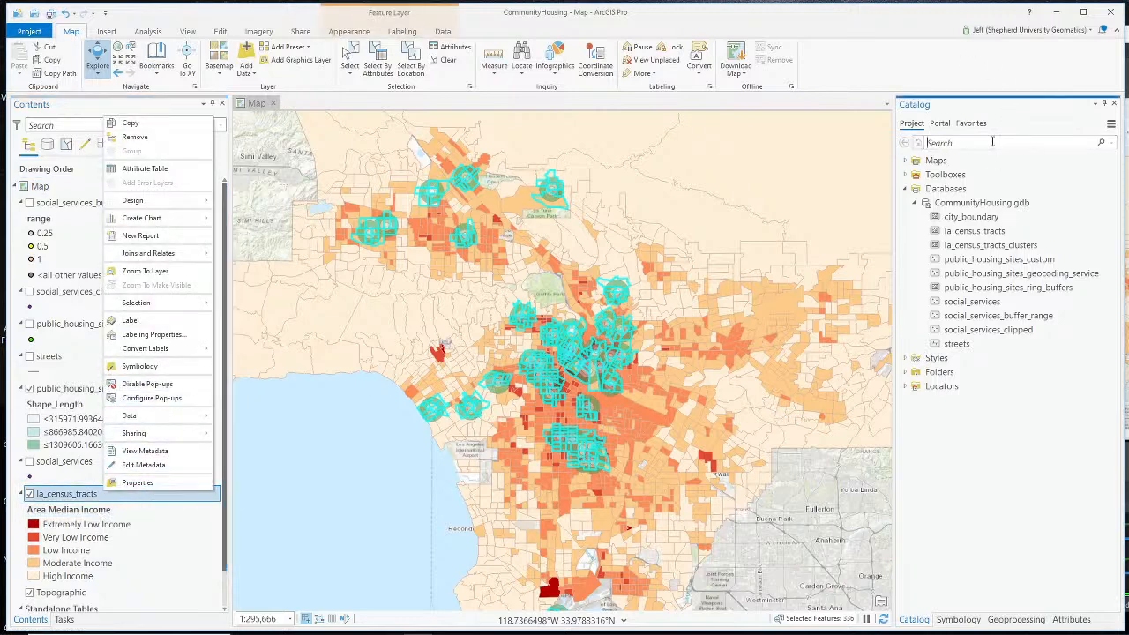
pyautogui.click(218, 33)
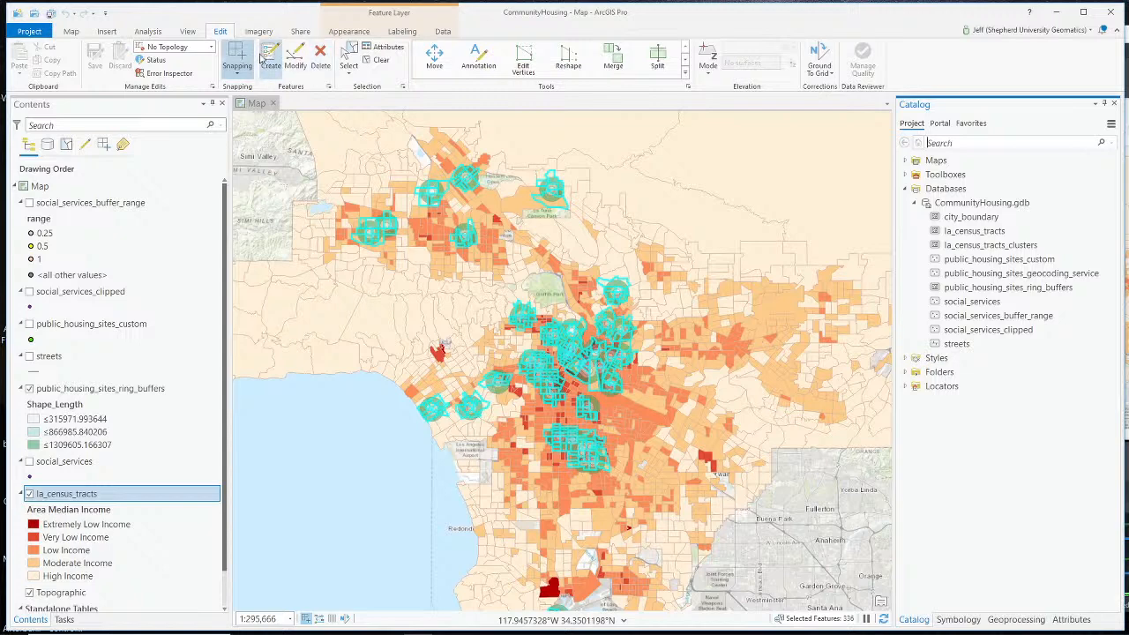
pyautogui.click(185, 33)
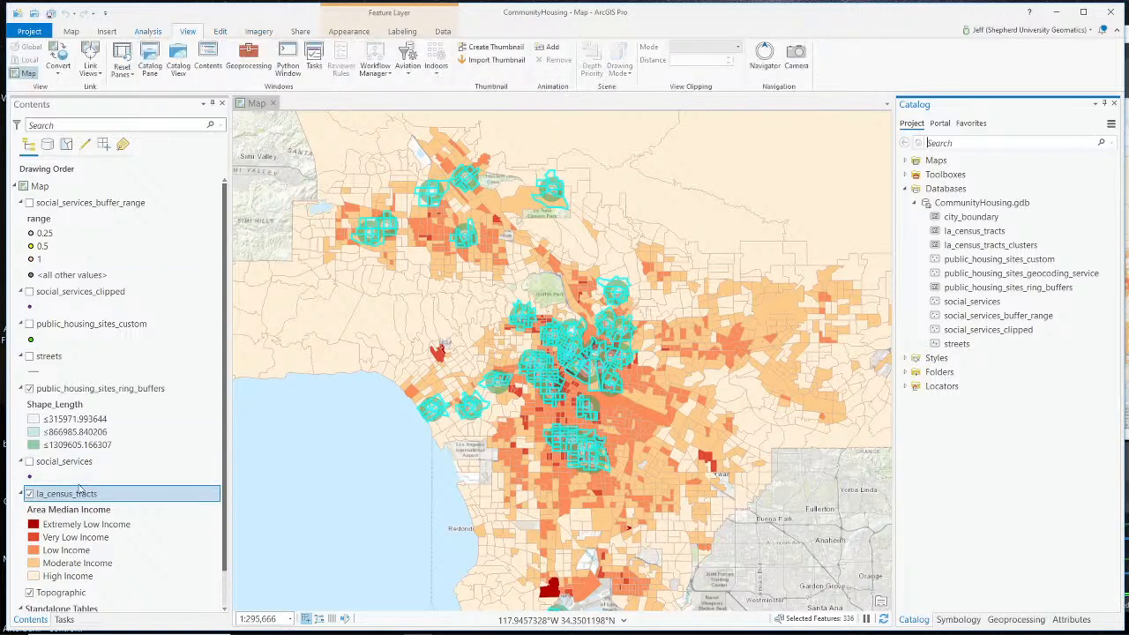
pyautogui.rightClick(79, 490)
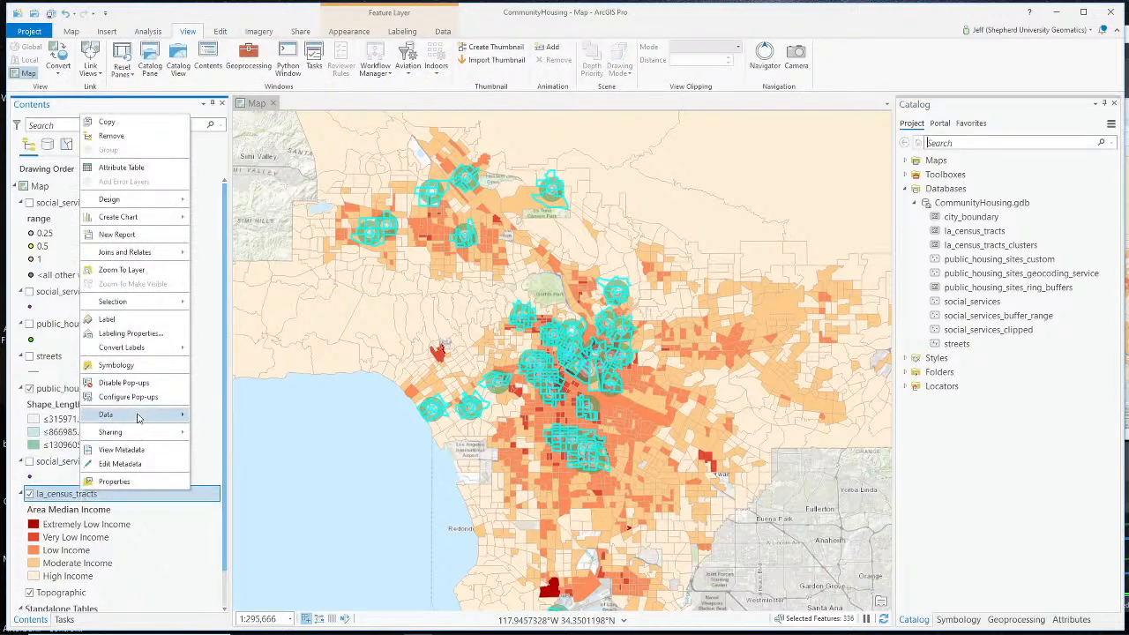
pyautogui.moveTo(137, 417)
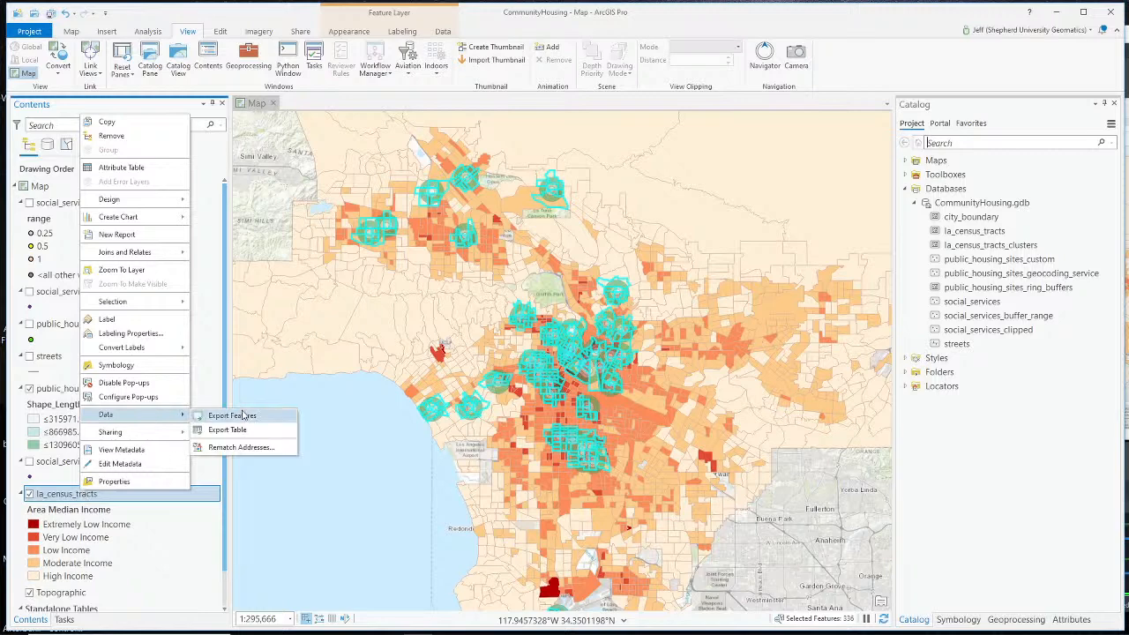
pyautogui.click(192, 32)
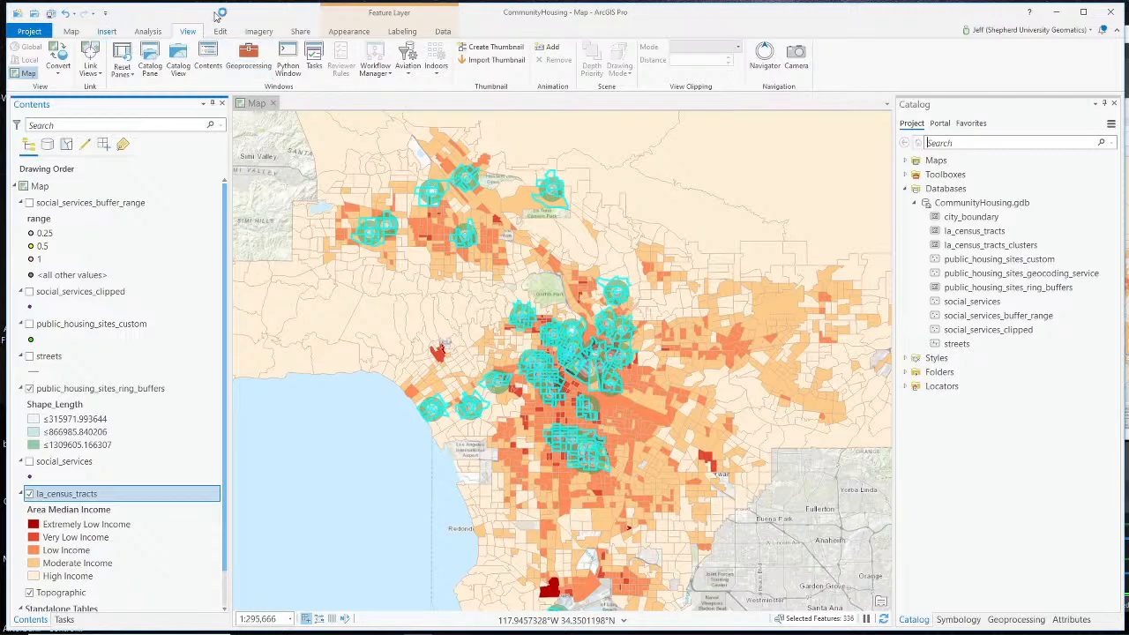
# Find the Copy Features tool in Geoprocessing and set la_census_tracts as its input features
pyautogui.click(148, 32)
pyautogui.click(143, 58)
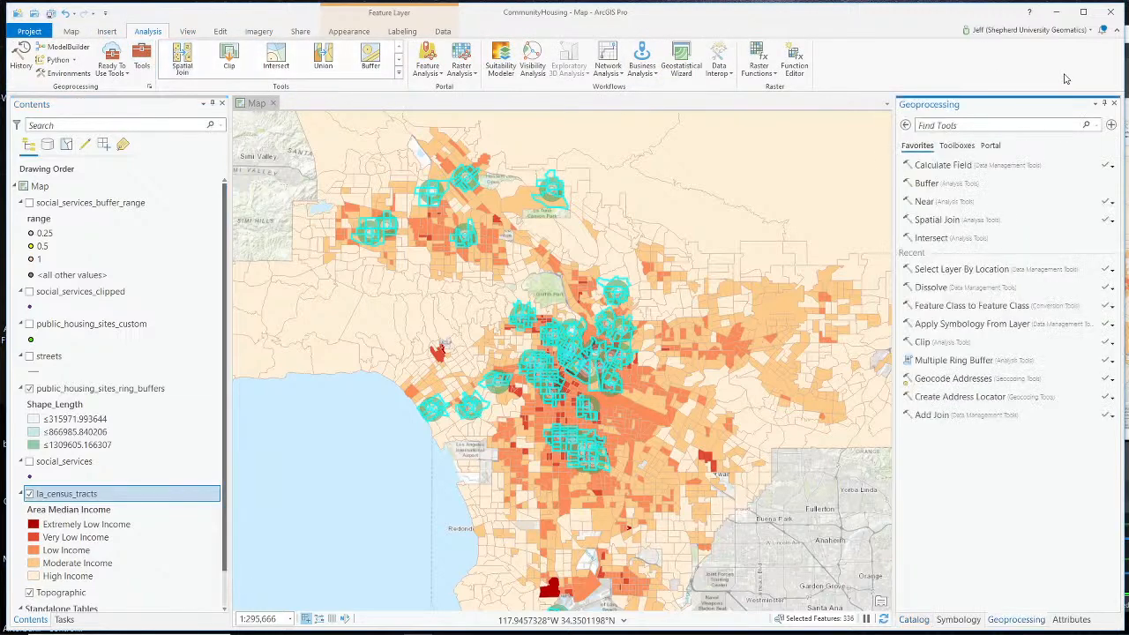
pyautogui.click(994, 120)
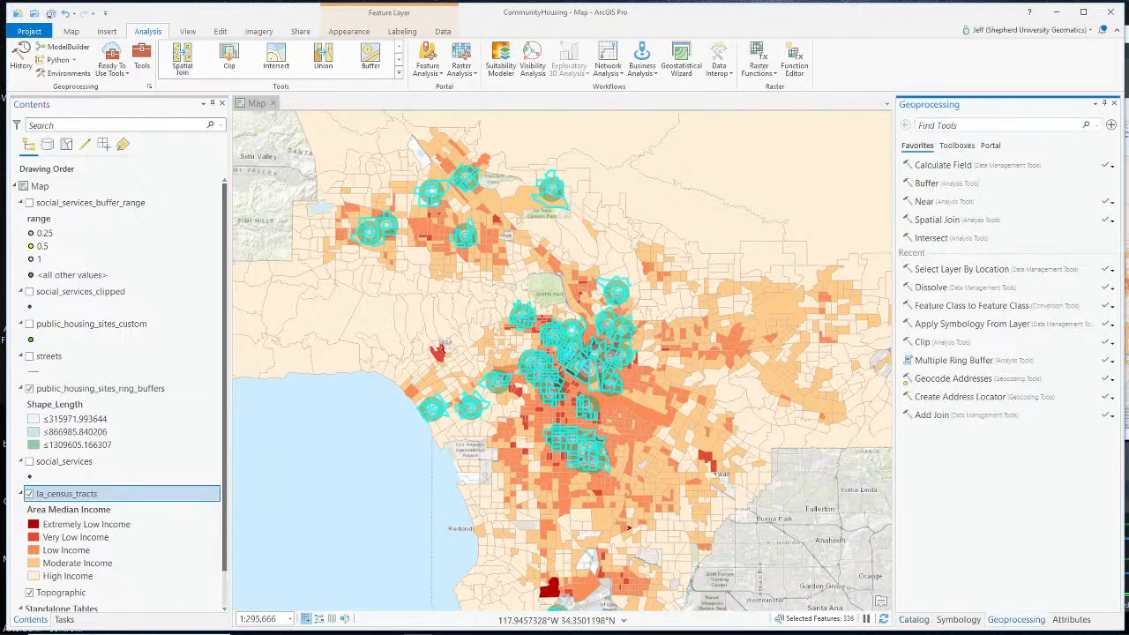
pyautogui.write('copy')
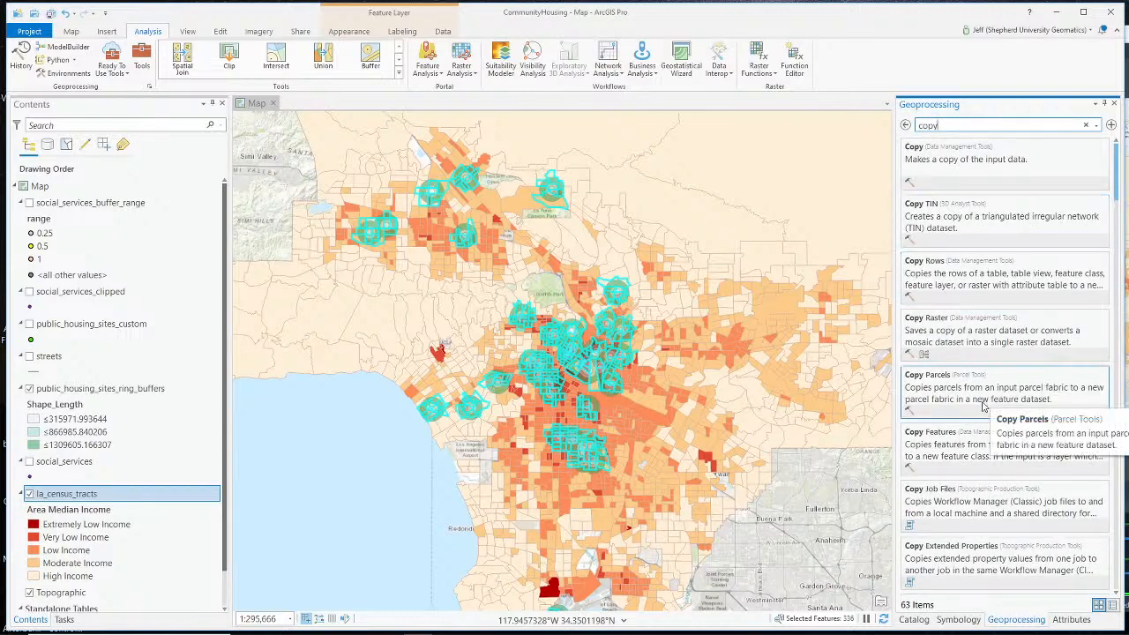
pyautogui.click(966, 459)
pyautogui.click(1075, 180)
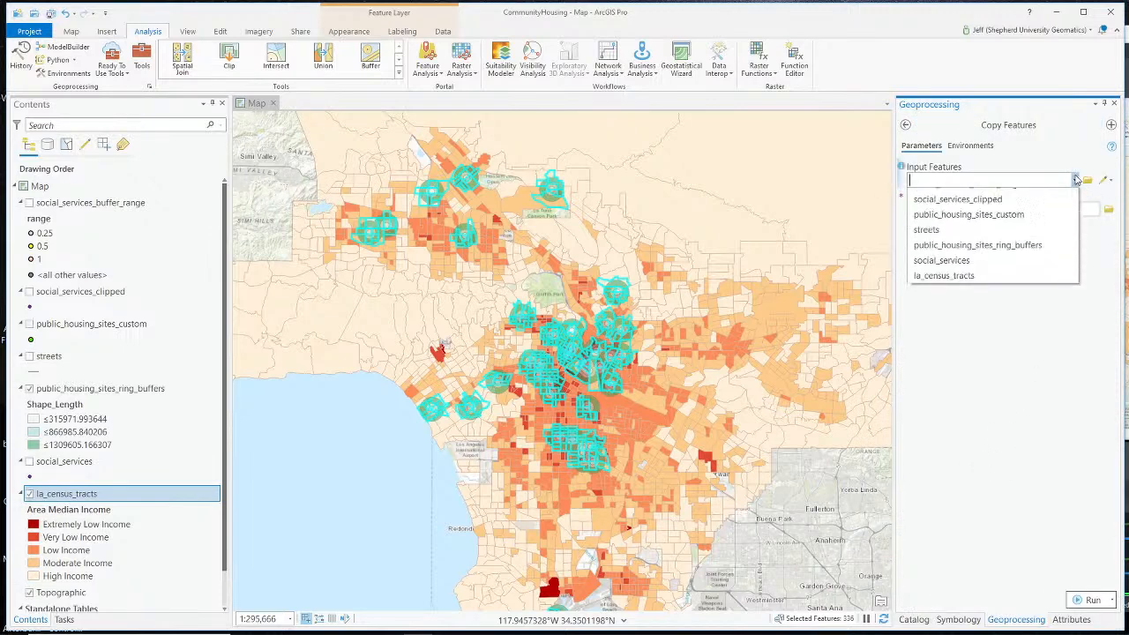
pyautogui.click(1017, 288)
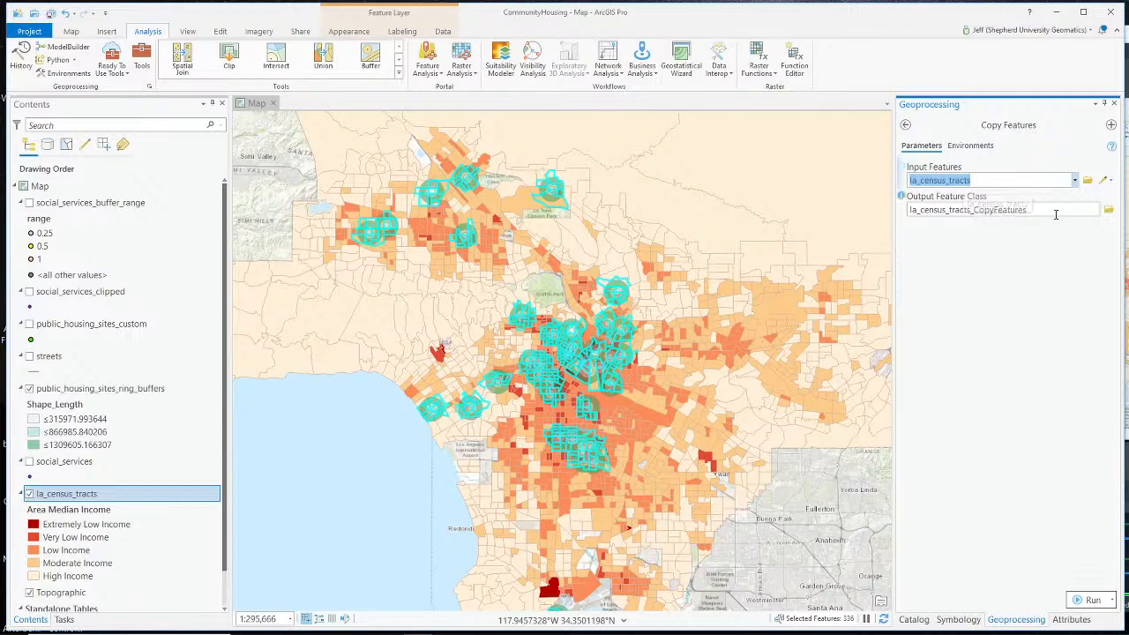
# Name the output feature class la_census_tracts_buffers and run Copy Features on the selected tracts
pyautogui.click(1075, 209)
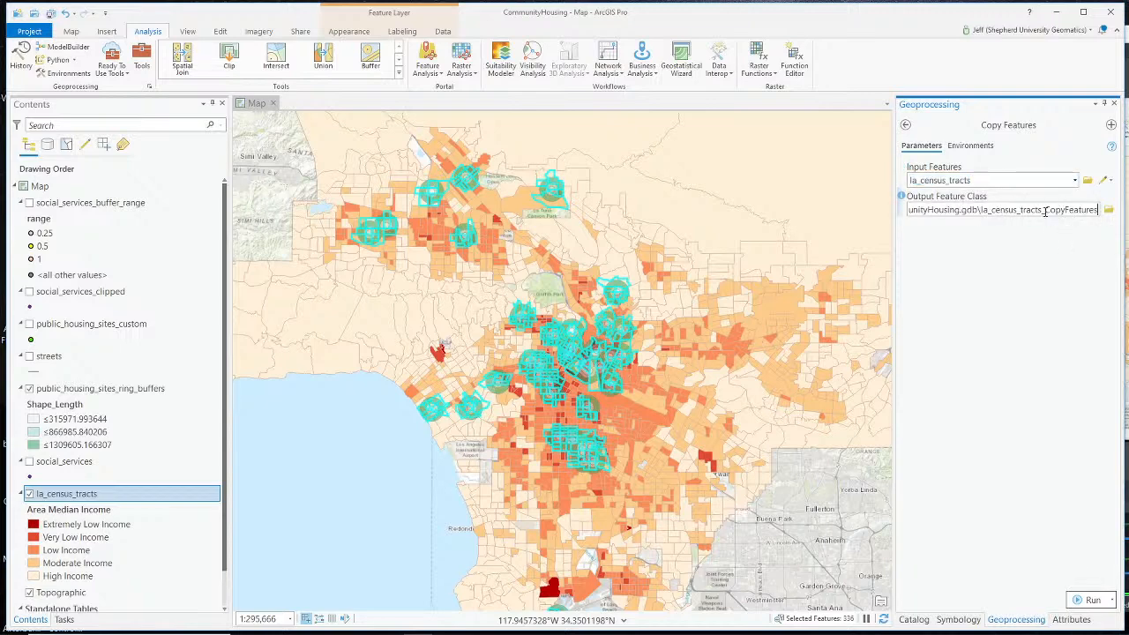
pyautogui.moveTo(1046, 210); pyautogui.dragTo(1112, 217)
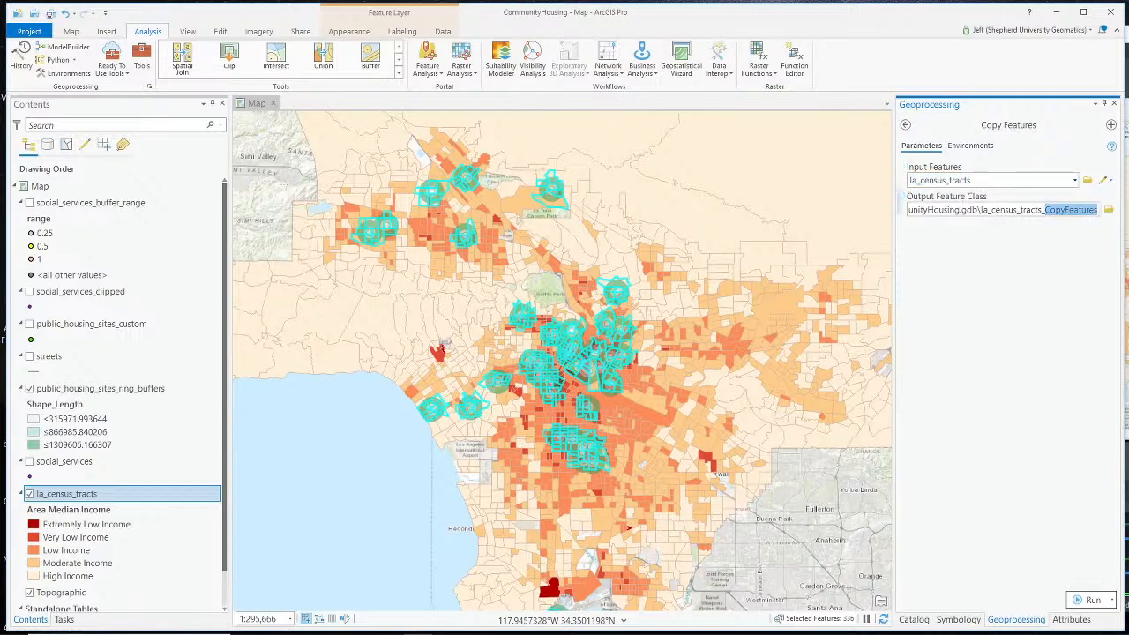
pyautogui.write('buffers')
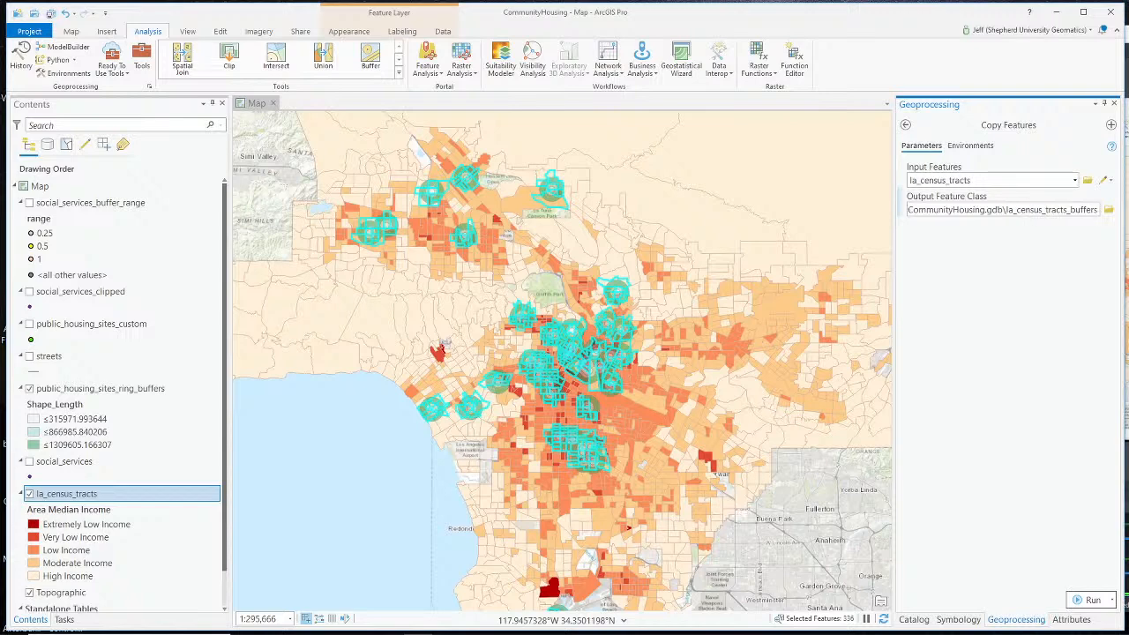
pyautogui.click(1091, 599)
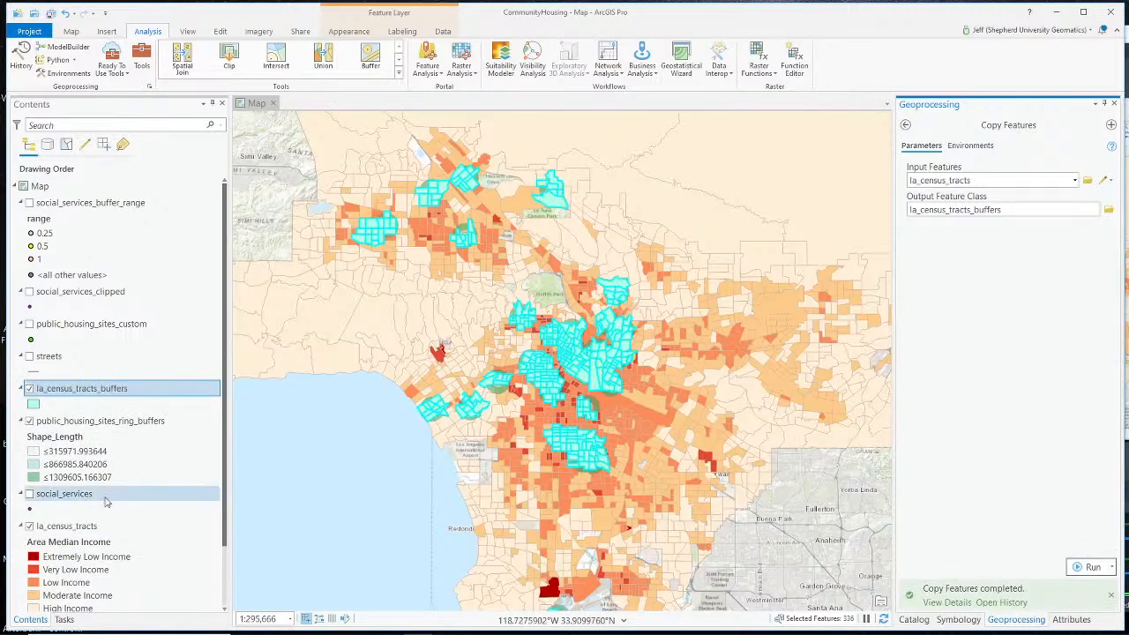
# Toggle the la_census_tracts layer off and on, and hide the public_housing_sites_ring_buffers layer
pyautogui.click(30, 527)
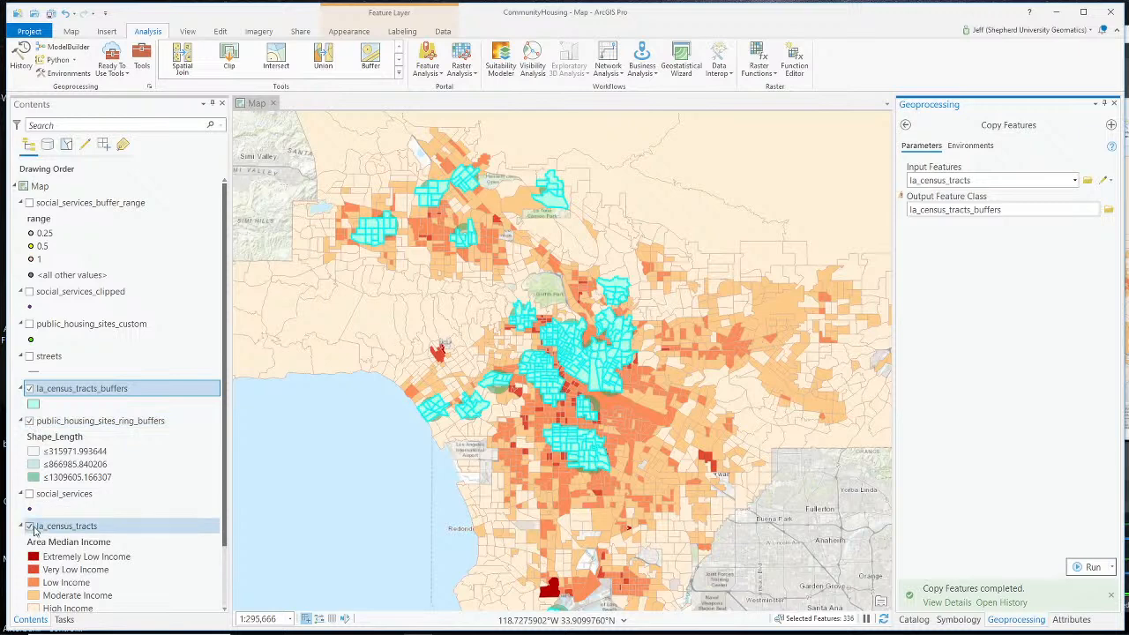
pyautogui.click(30, 526)
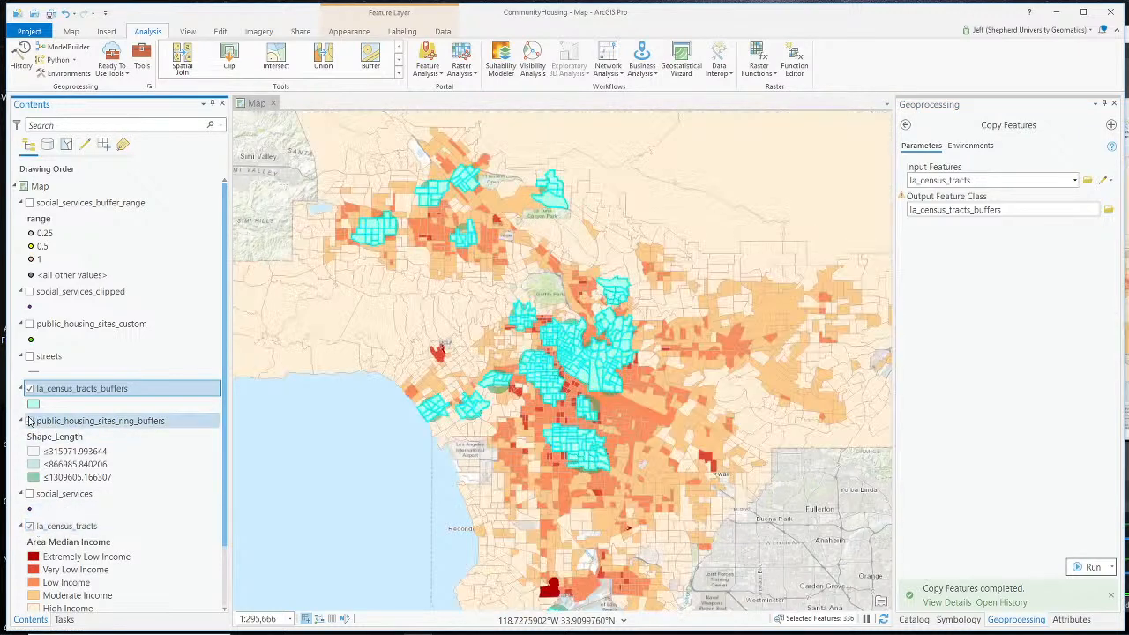
pyautogui.click(29, 420)
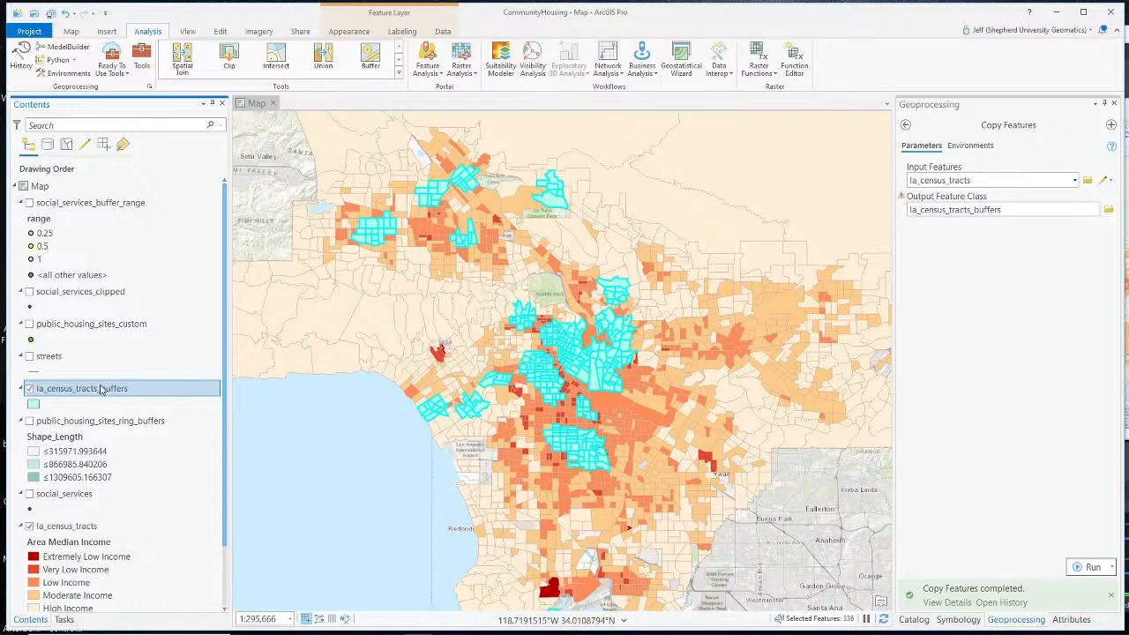
pyautogui.hotkey('alt', 'Tab')
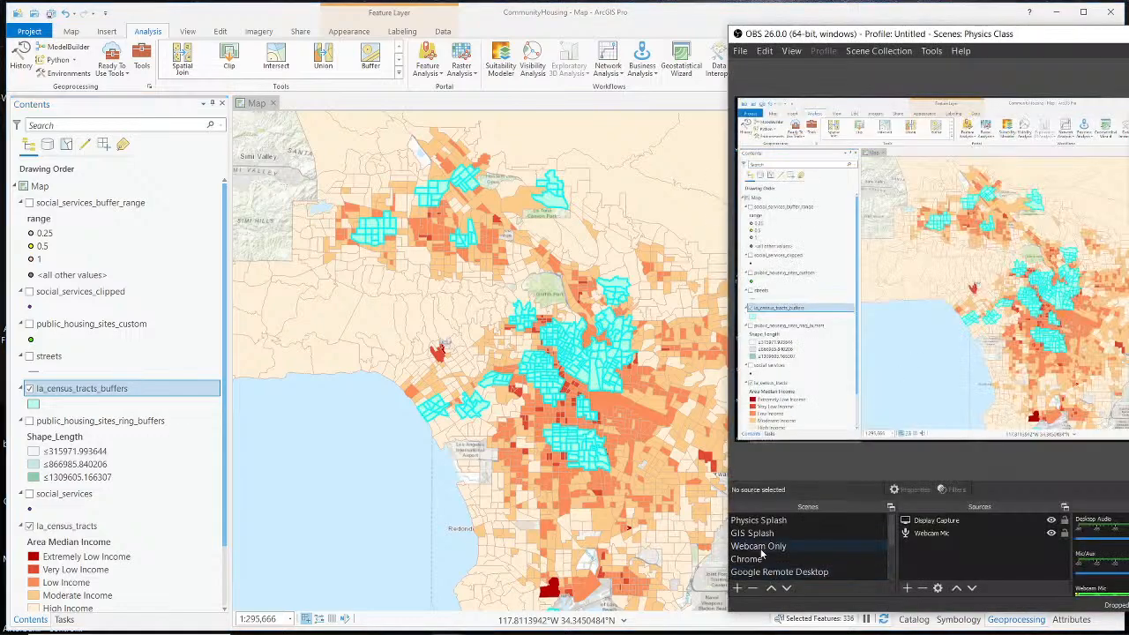
pyautogui.click(758, 546)
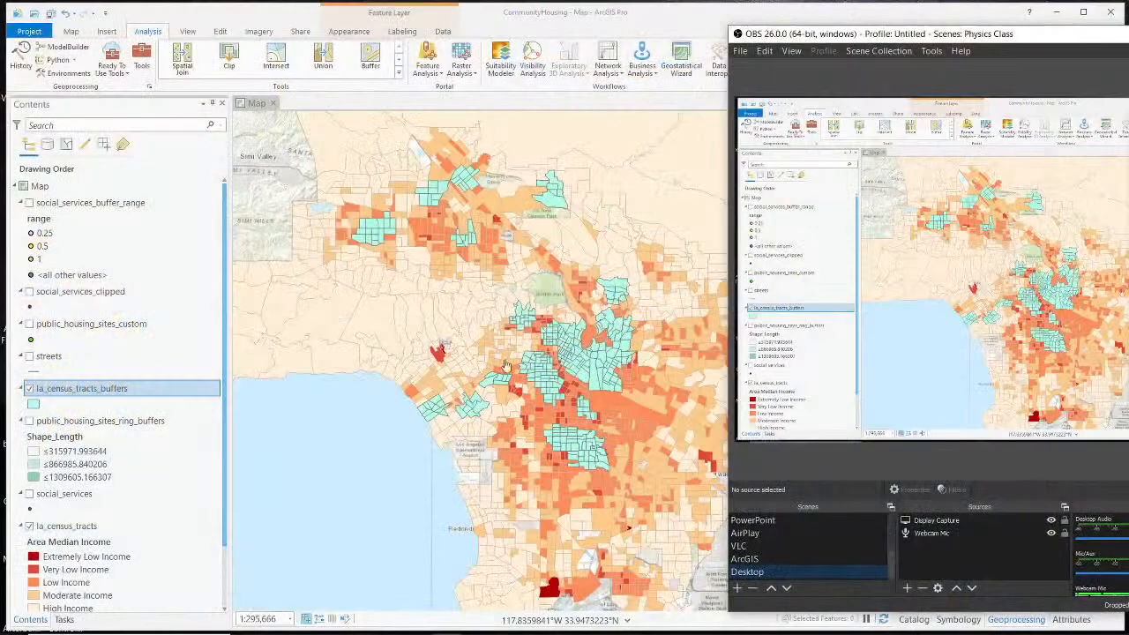
pyautogui.click(523, 17)
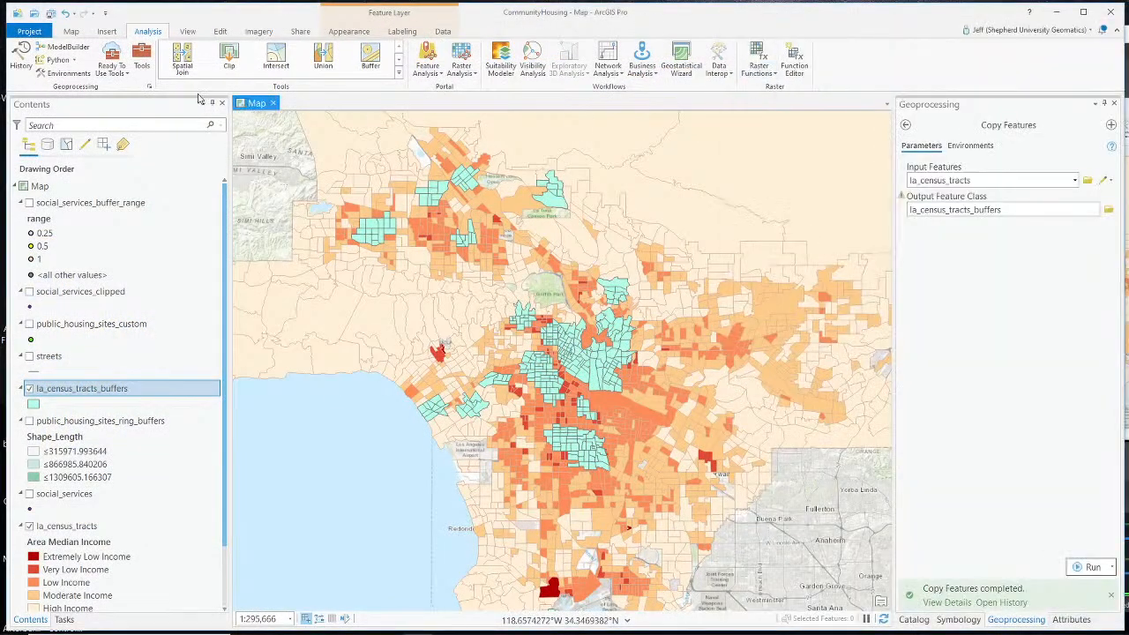
# Browse the list of geoprocessing toolboxes, looking inside Analysis Tools
pyautogui.click(141, 60)
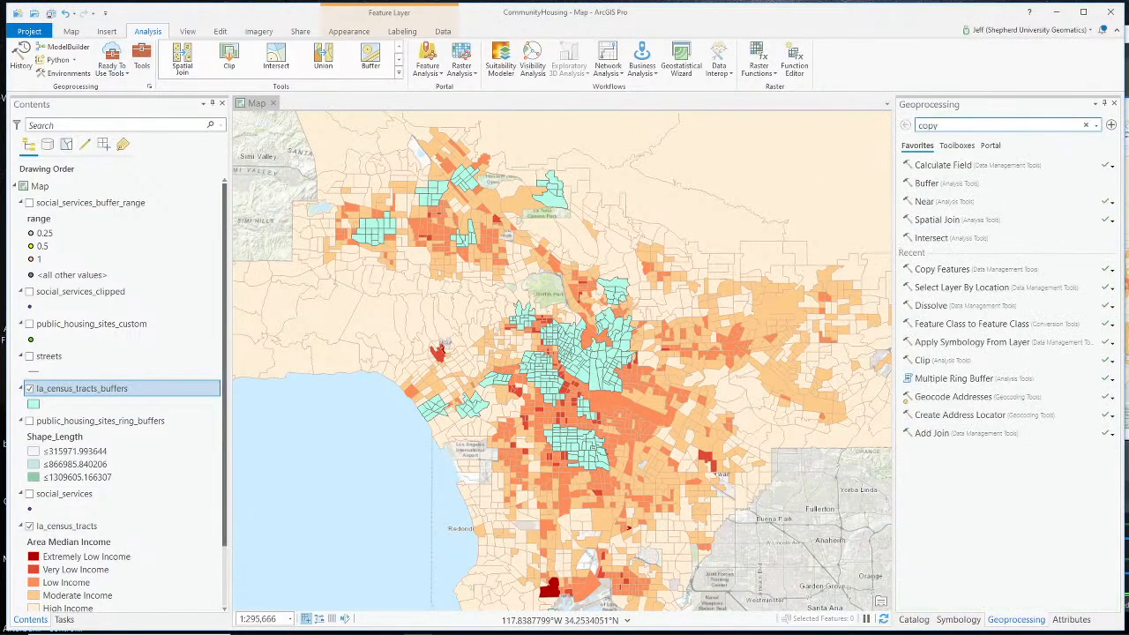
pyautogui.click(957, 145)
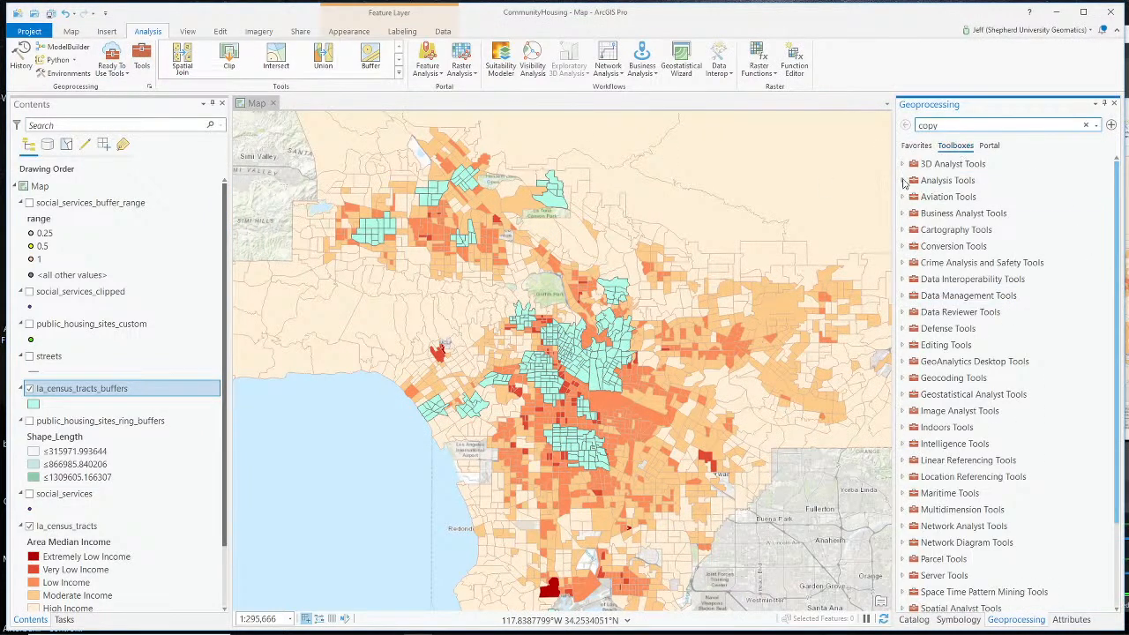
pyautogui.click(902, 179)
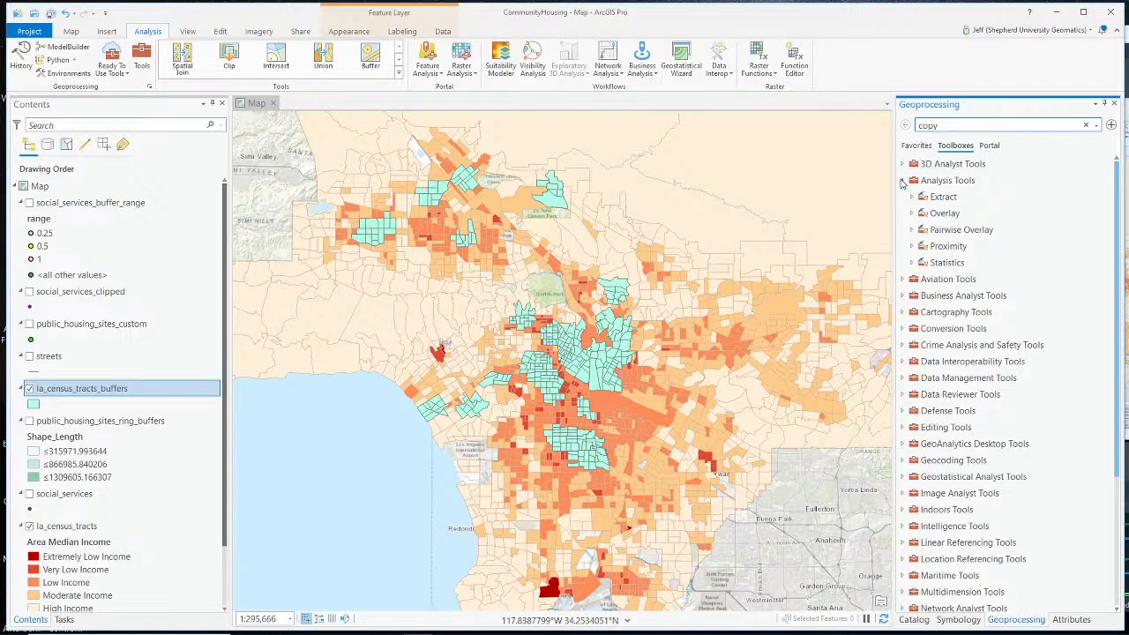
pyautogui.click(902, 180)
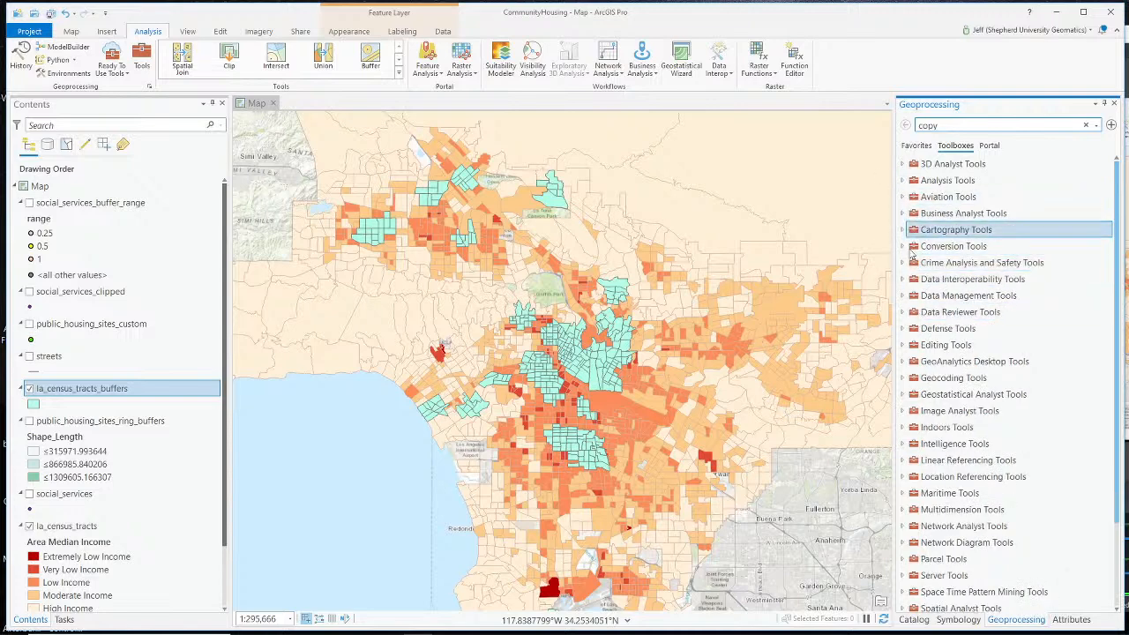
pyautogui.scroll(-2, 1062, 468)
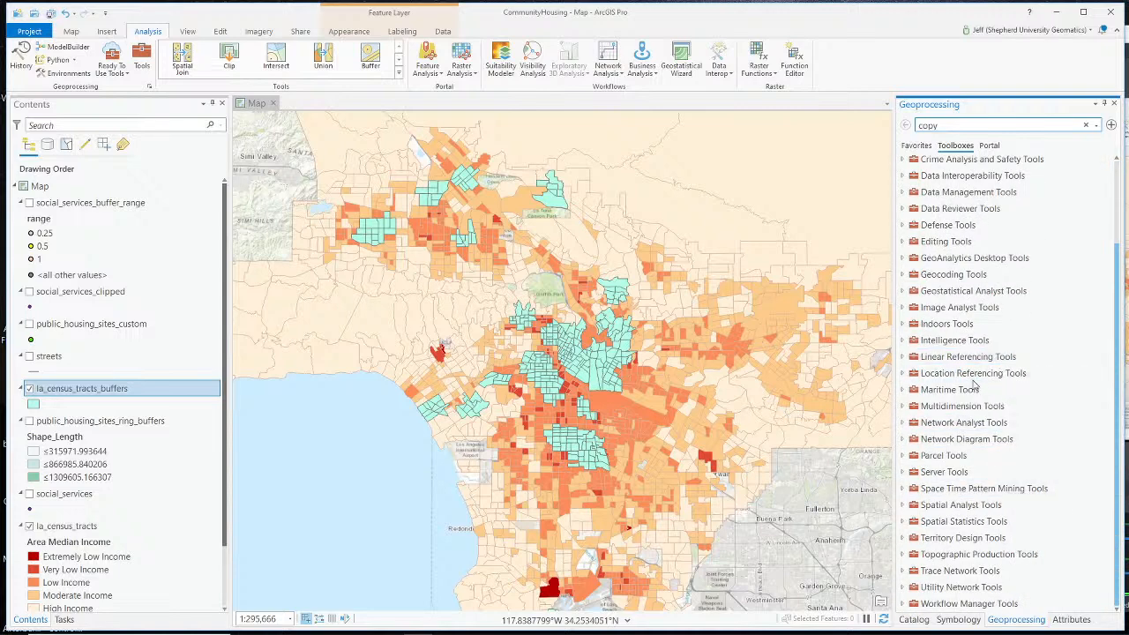
pyautogui.scroll(2, 978, 379)
pyautogui.scroll(-2, 972, 387)
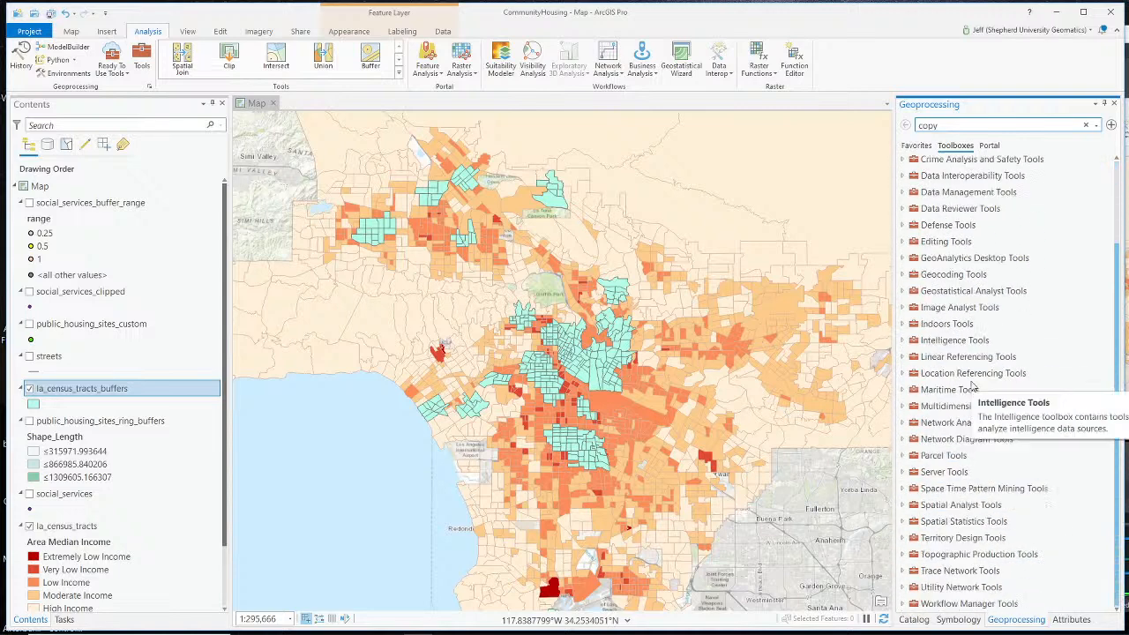
# Search for the Dissolve tool from Data Management Tools, open it and choose la_census_tracts_buffers as the input features
pyautogui.click(984, 126)
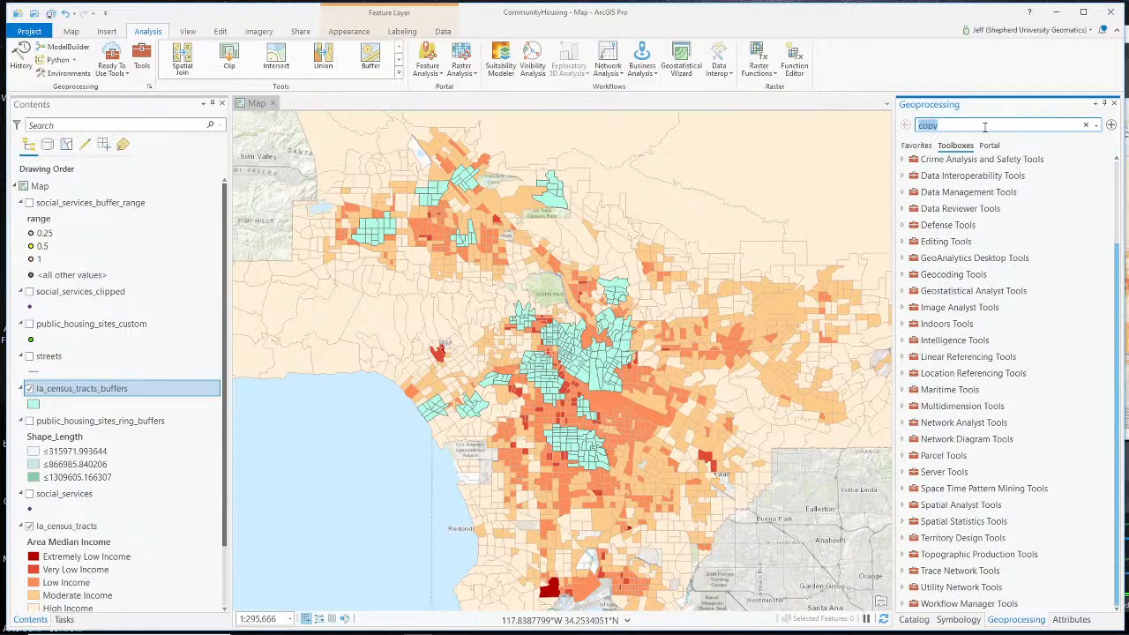
pyautogui.write('c')
pyautogui.write('issolve')
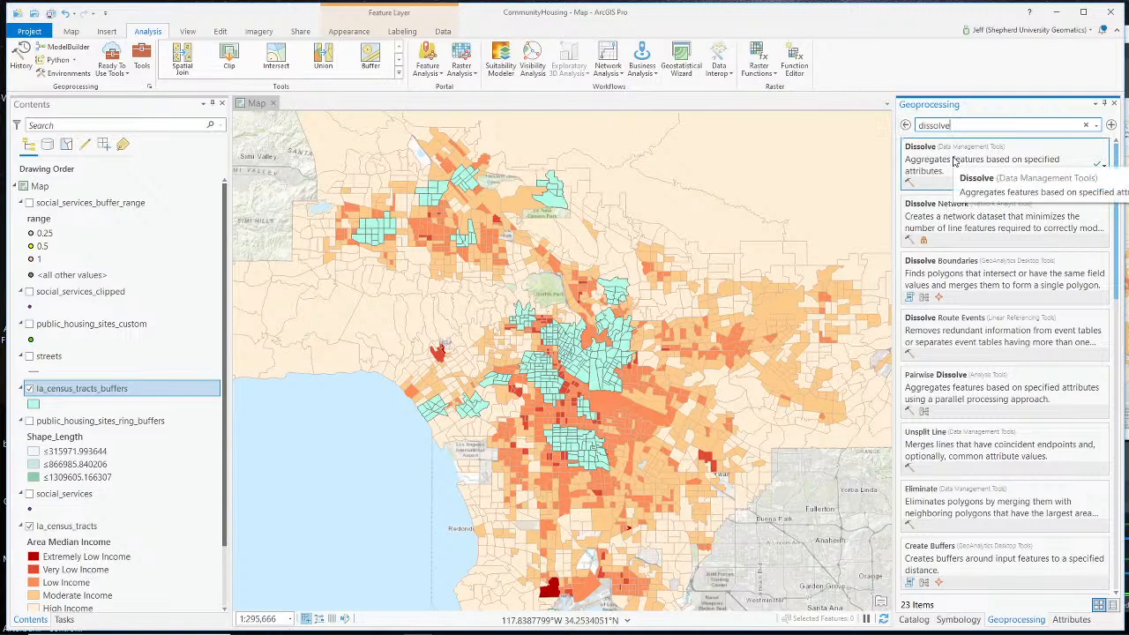
pyautogui.click(954, 161)
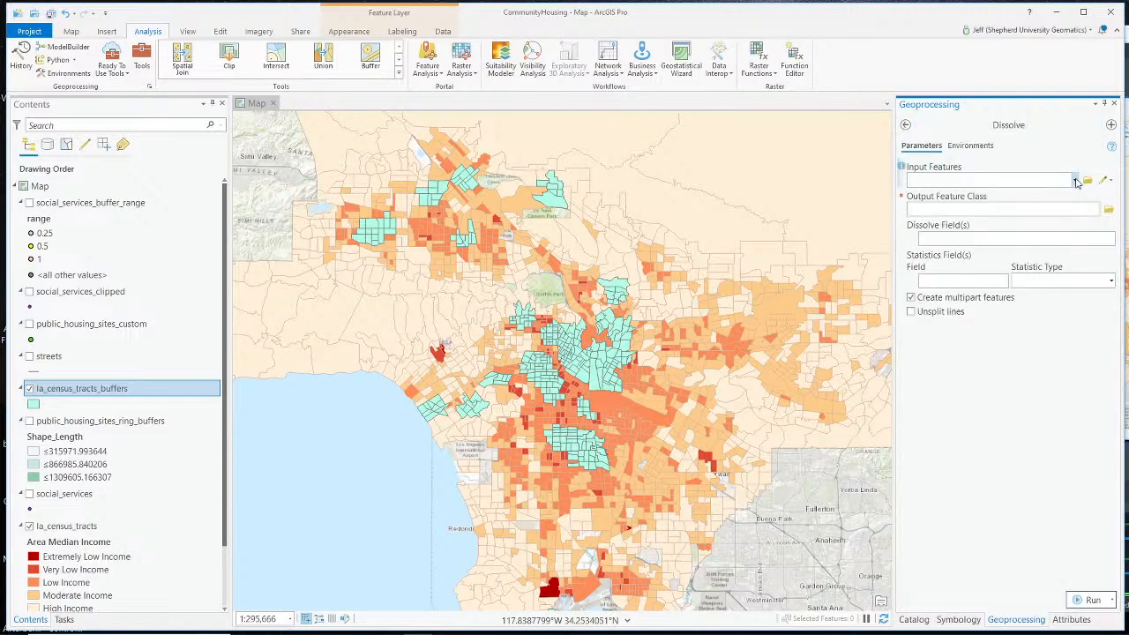
pyautogui.click(1075, 180)
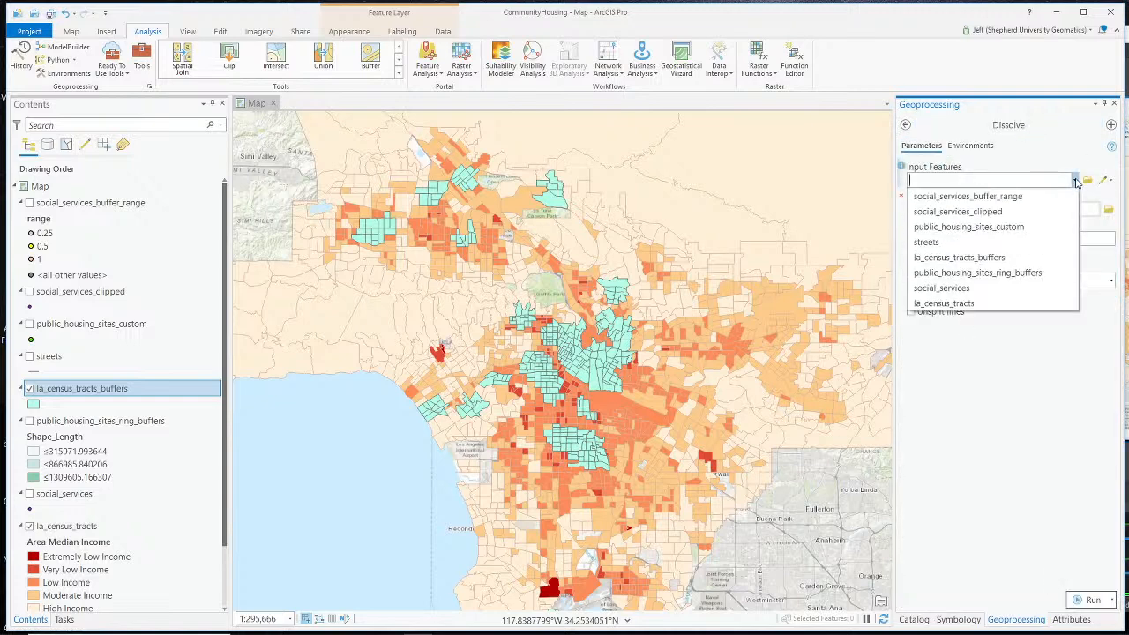
pyautogui.click(1028, 258)
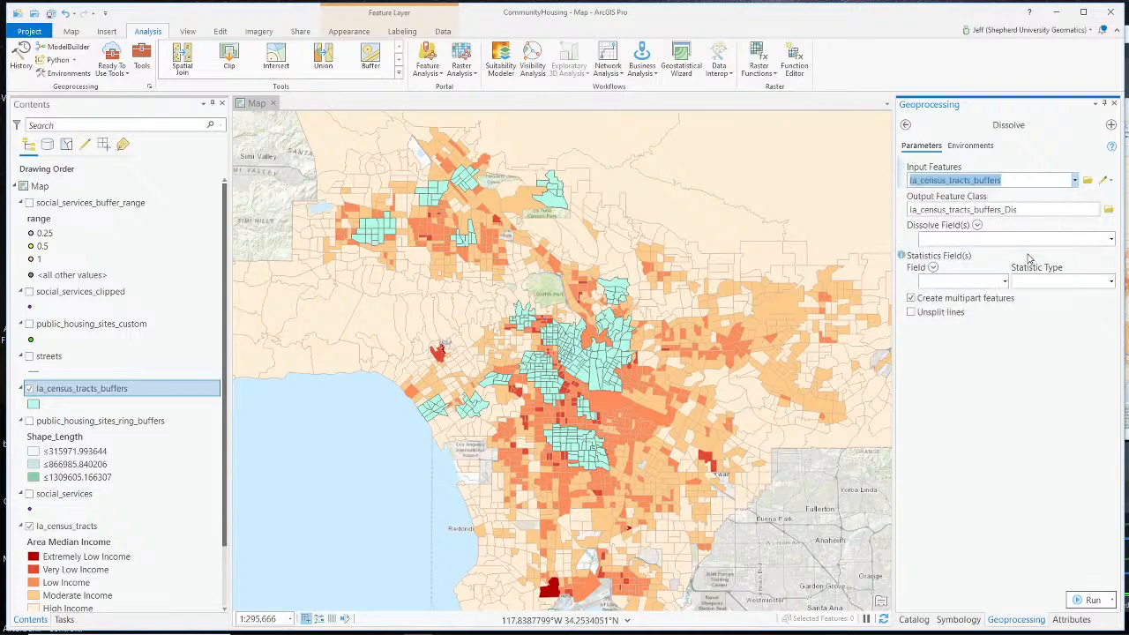
# Name the Dissolve output feature class la_census_tracts_buffers_dissolved
pyautogui.click(1078, 210)
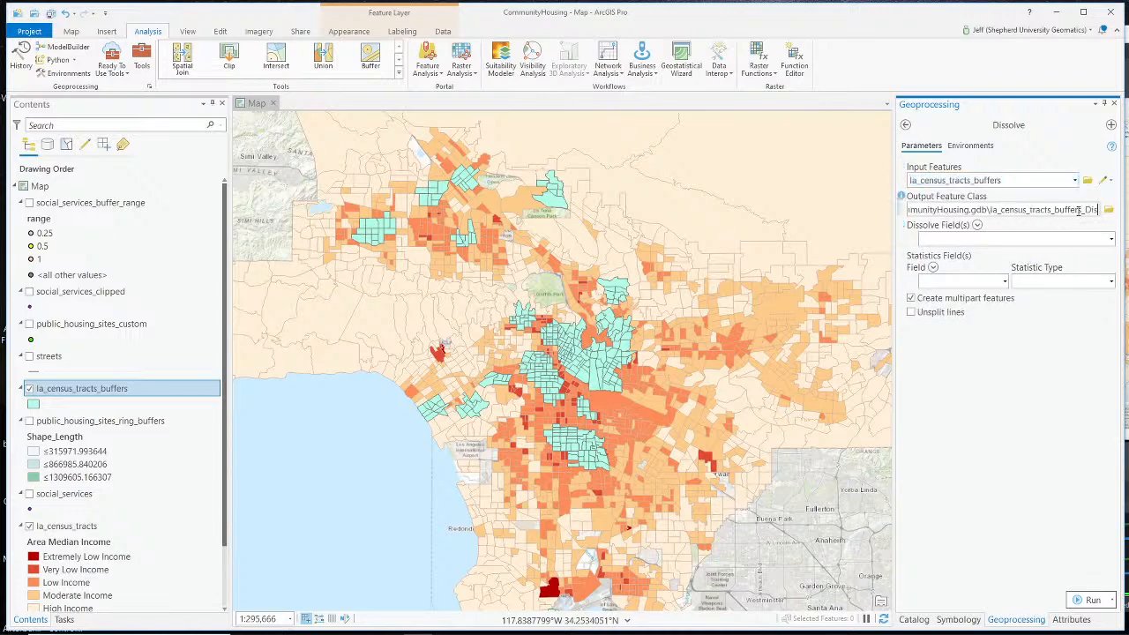
pyautogui.moveTo(1086, 209); pyautogui.dragTo(1107, 211)
pyautogui.press('BackSpace')
pyautogui.write('s')
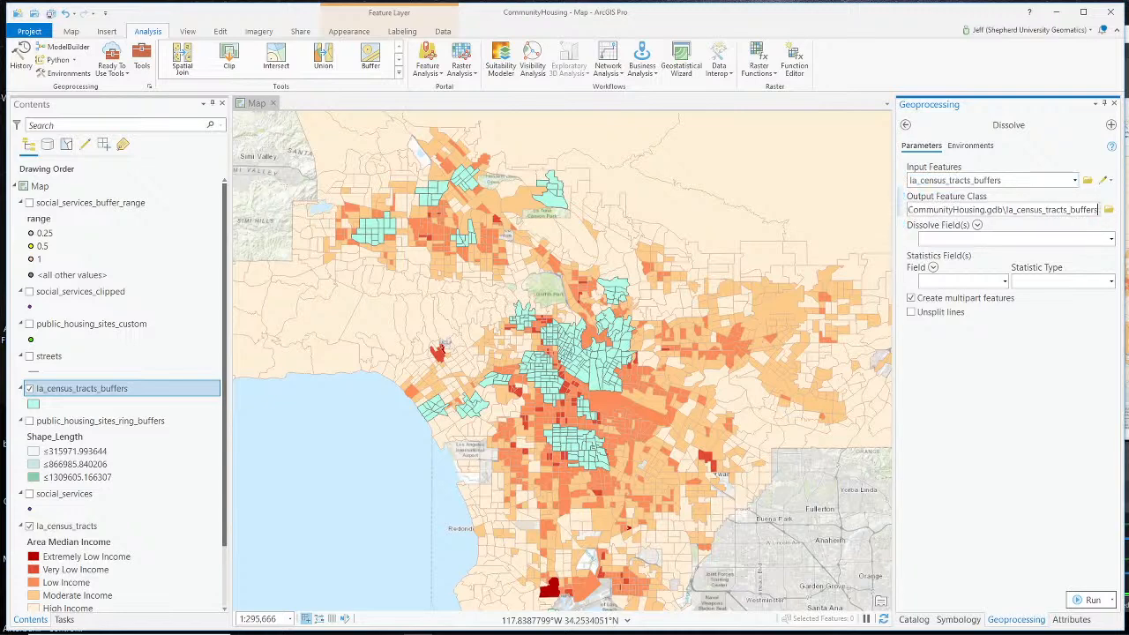
pyautogui.write('_')
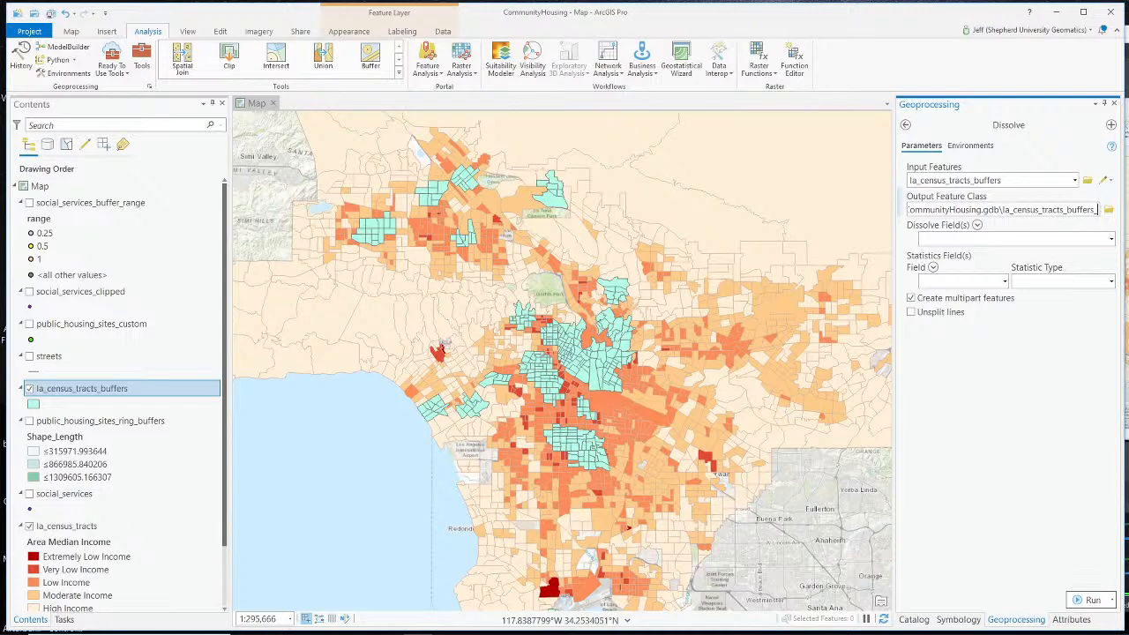
pyautogui.write('dissolved')
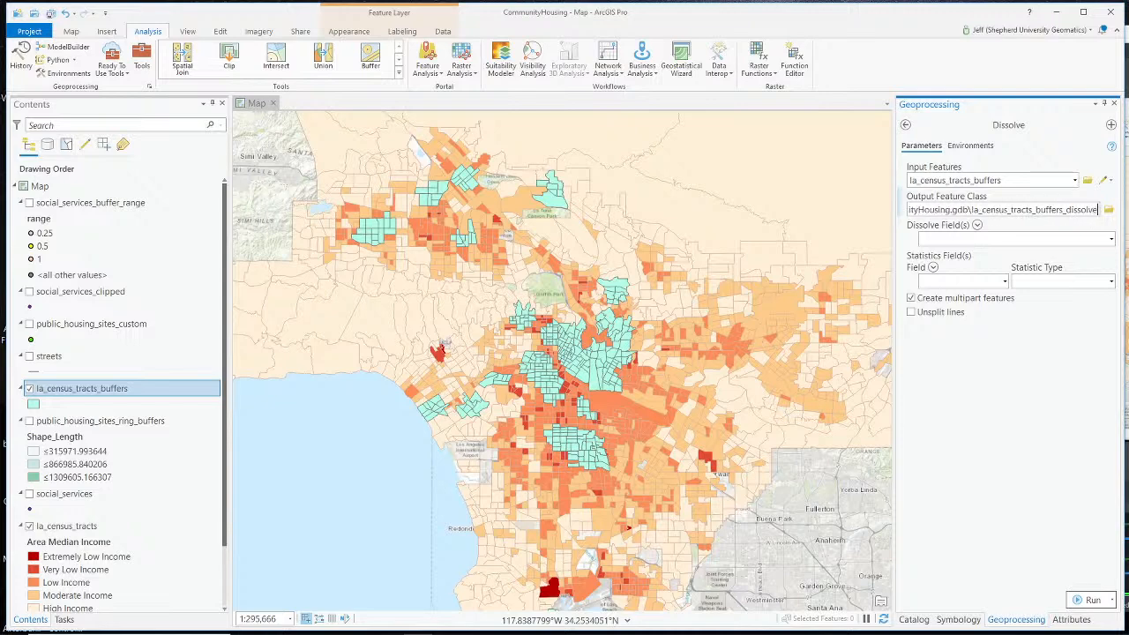
# Look through the fields offered as dissolve fields for la_census_tracts_buffers
pyautogui.click(1095, 242)
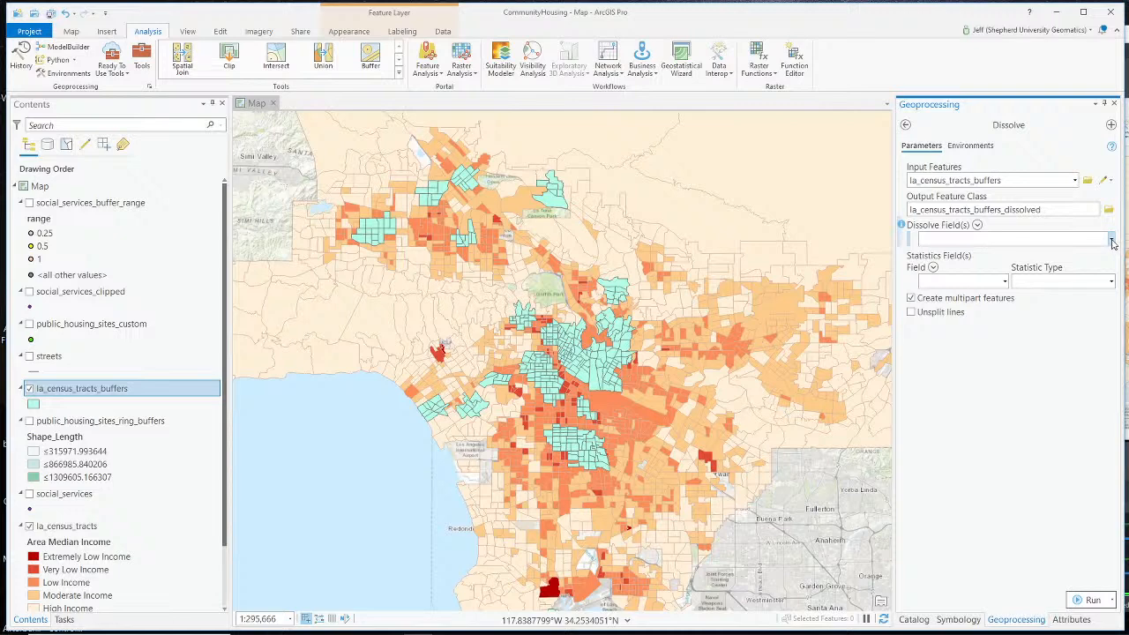
pyautogui.click(1111, 239)
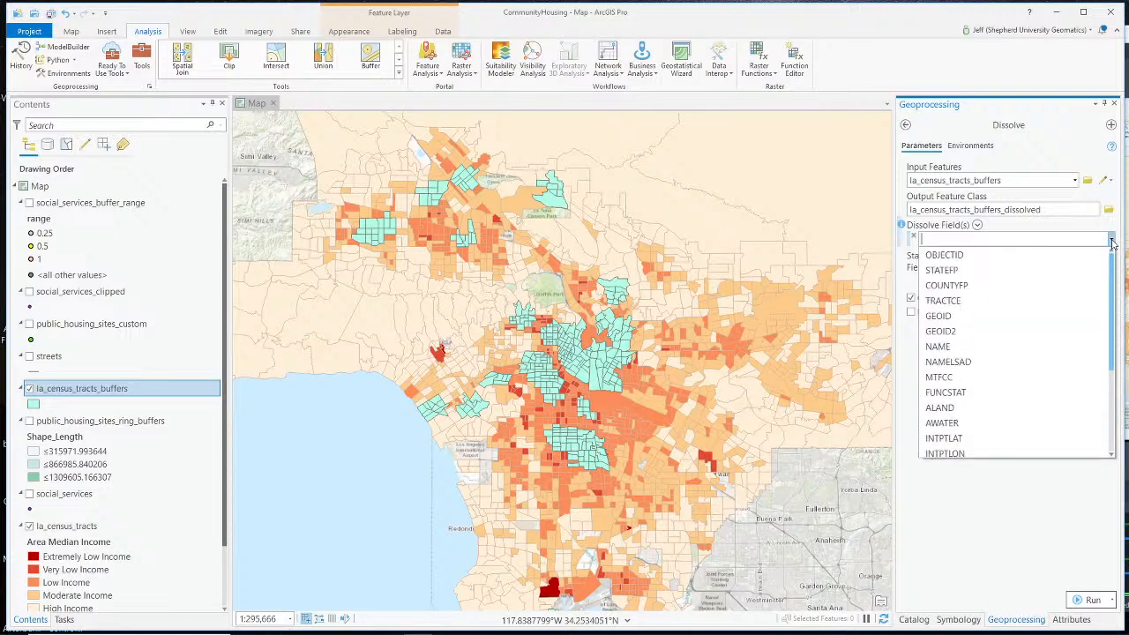
pyautogui.click(1111, 240)
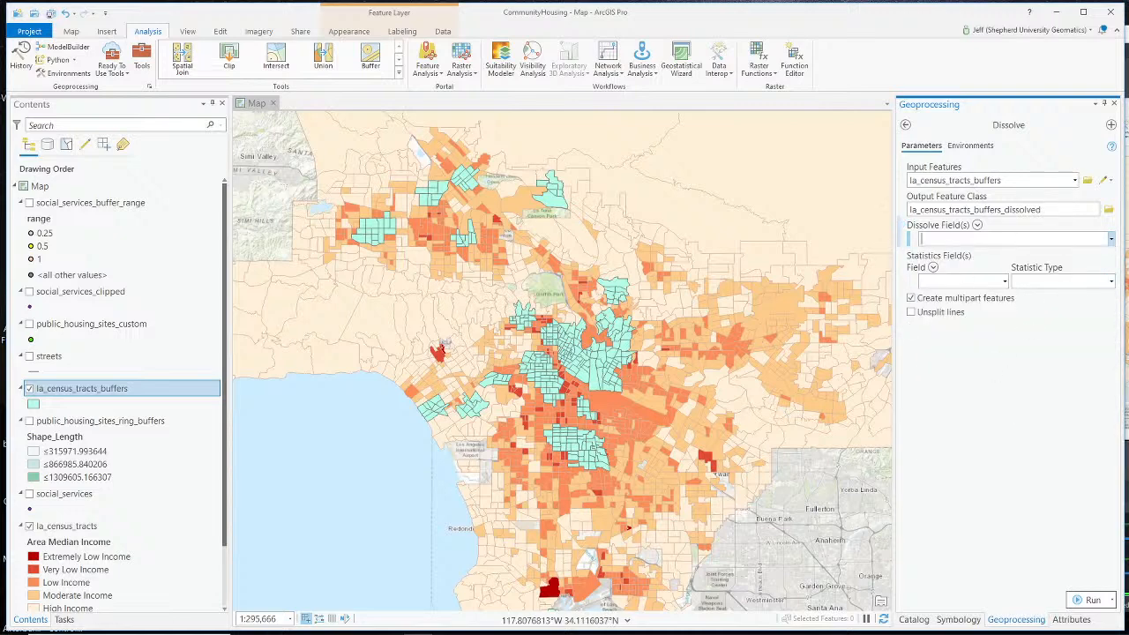
pyautogui.click(1112, 240)
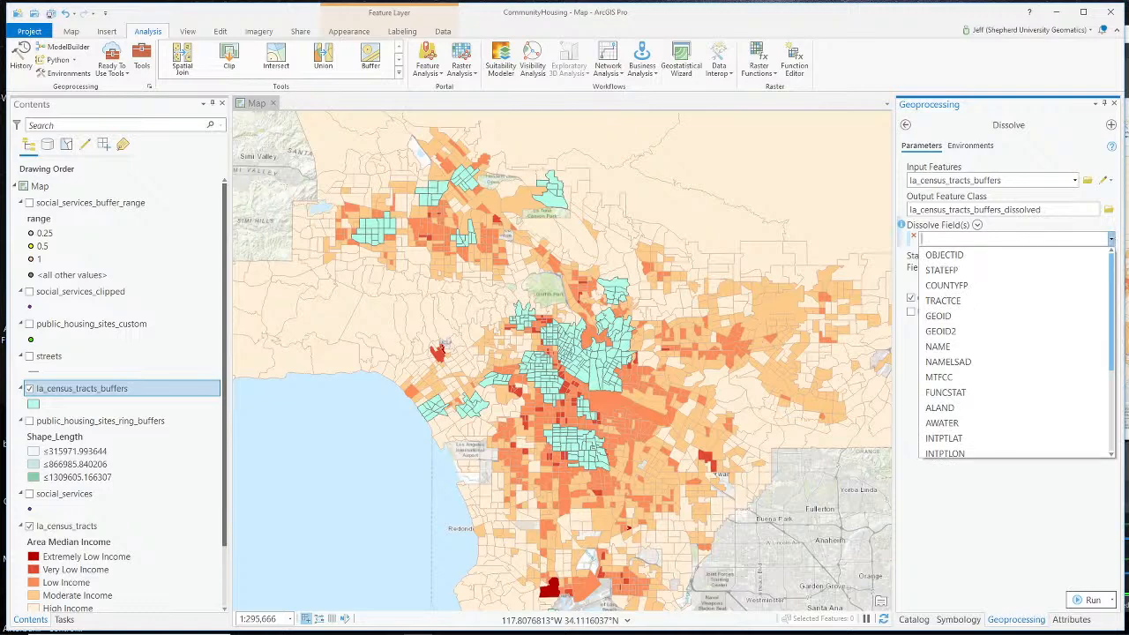
pyautogui.hotkey('alt', 'Tab')
pyautogui.scroll(3, 790, 546)
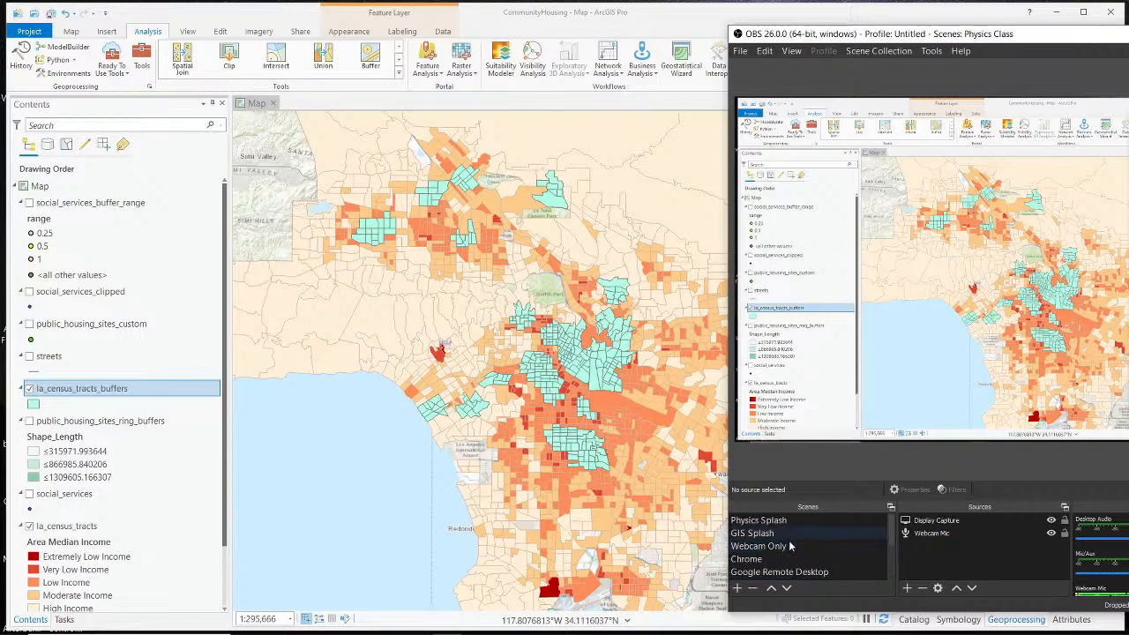
pyautogui.click(767, 546)
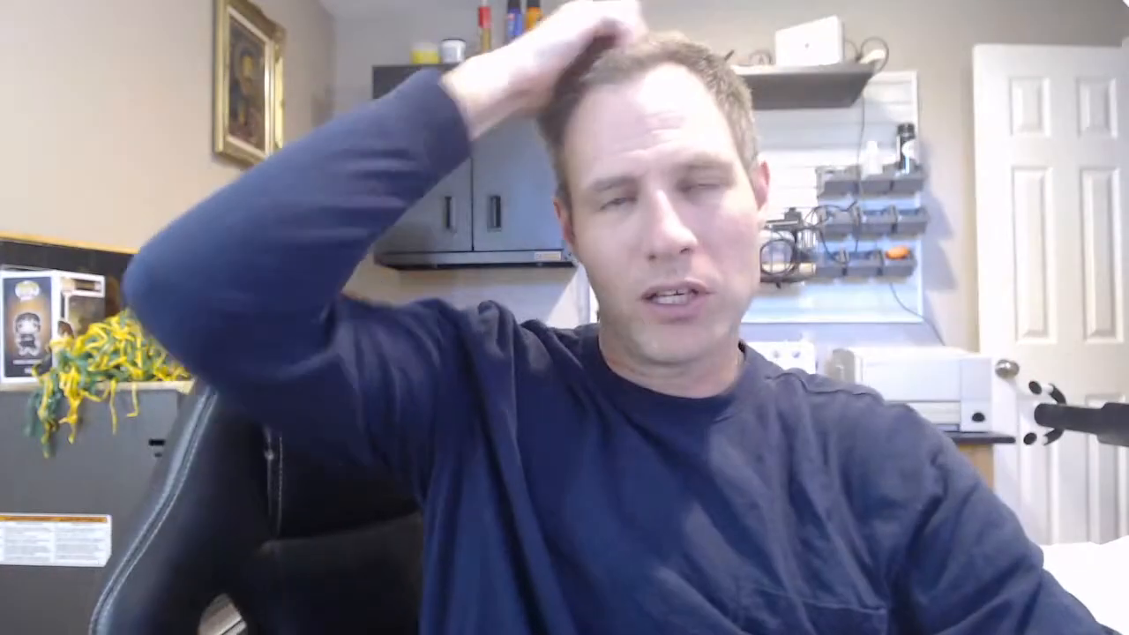
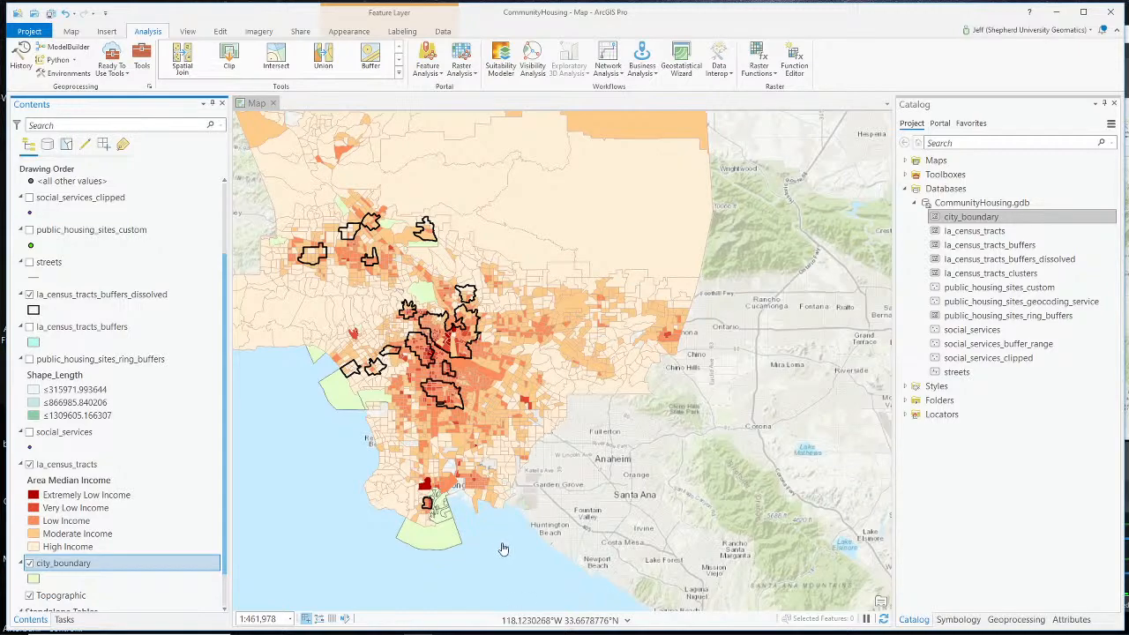
# Move the city_boundary layer directly above la_census_tracts in the drawing order
pyautogui.scroll(4, 448, 276)
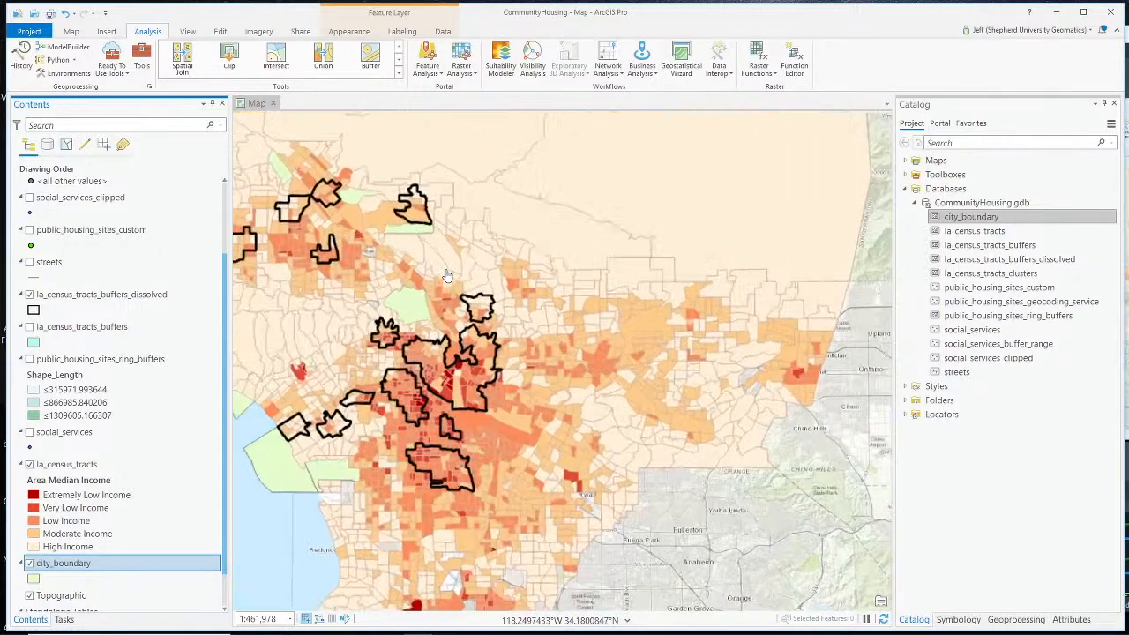
pyautogui.scroll(-6, 445, 291)
pyautogui.scroll(2, 339, 363)
pyautogui.scroll(3, 339, 362)
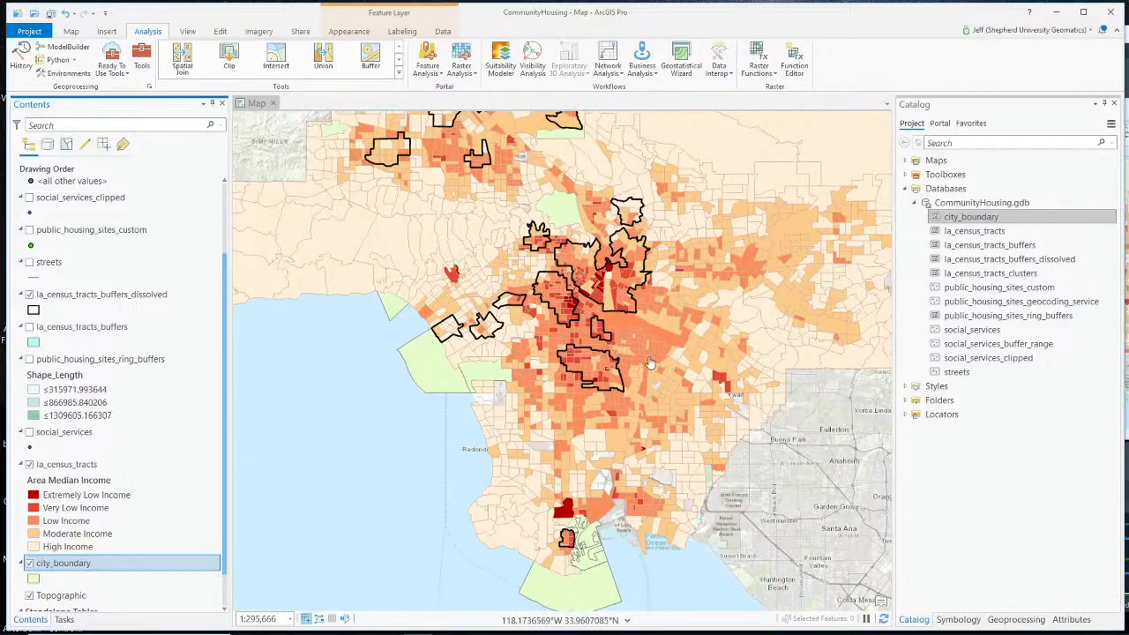
pyautogui.scroll(-2, 650, 361)
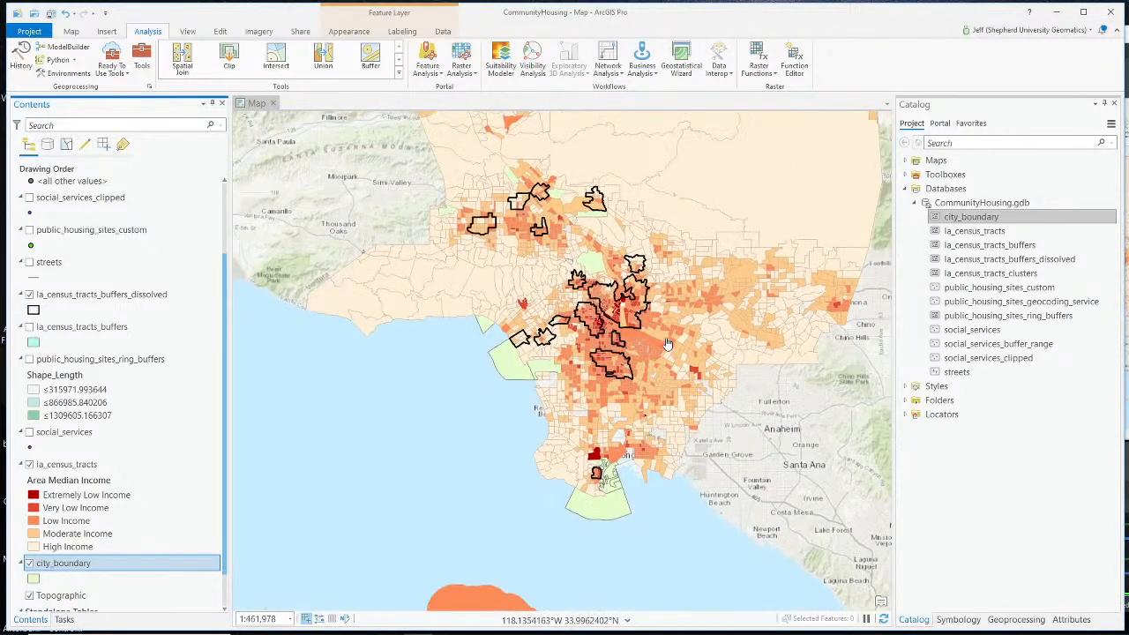
pyautogui.moveTo(495, 275); pyautogui.dragTo(415, 374)
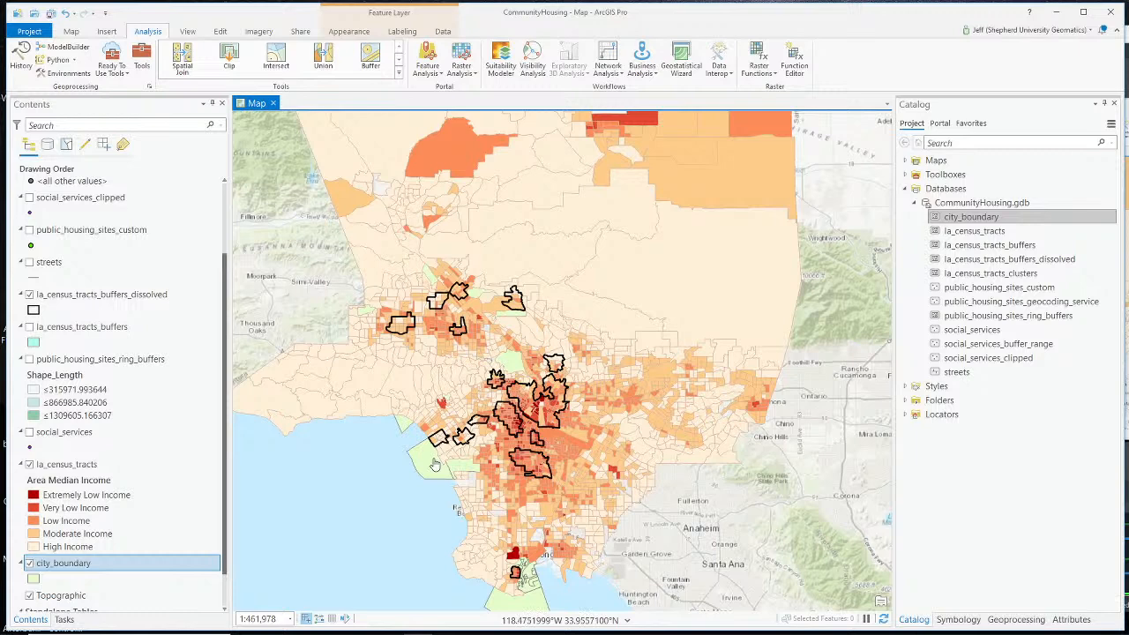
pyautogui.click(59, 573)
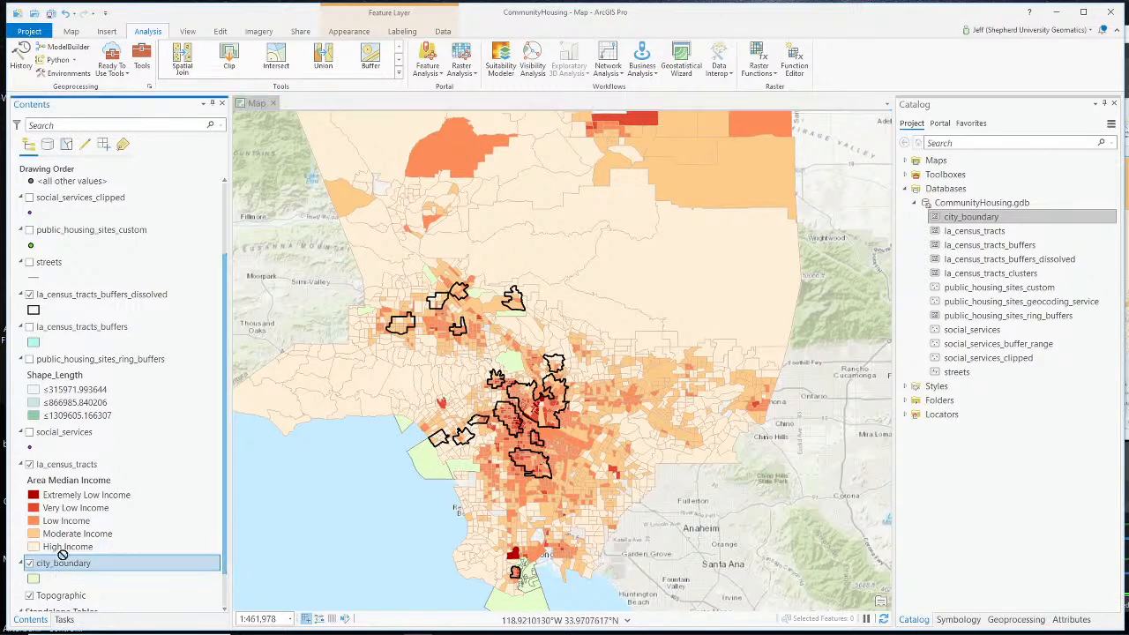
pyautogui.moveTo(73, 476); pyautogui.dragTo(62, 460)
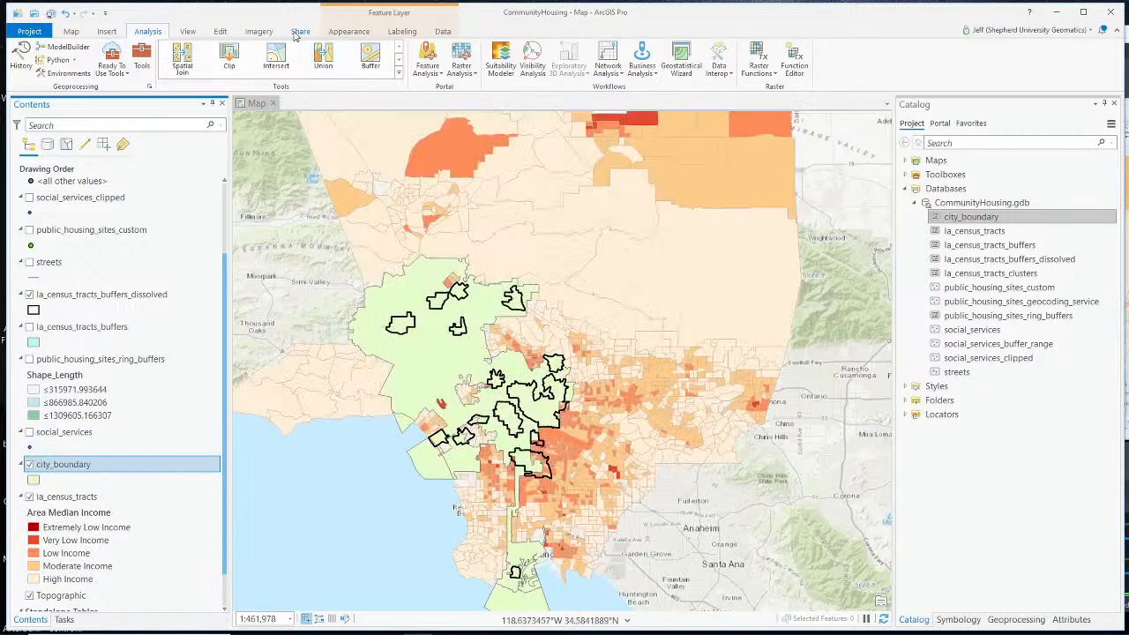
# Set the city_boundary layer's transparency to 45% and inspect the census tracts along the boundary
pyautogui.click(351, 31)
pyautogui.moveTo(159, 48)
pyautogui.mouseDown()
pyautogui.moveTo(196, 49)
pyautogui.moveTo(180, 53)
pyautogui.mouseUp()
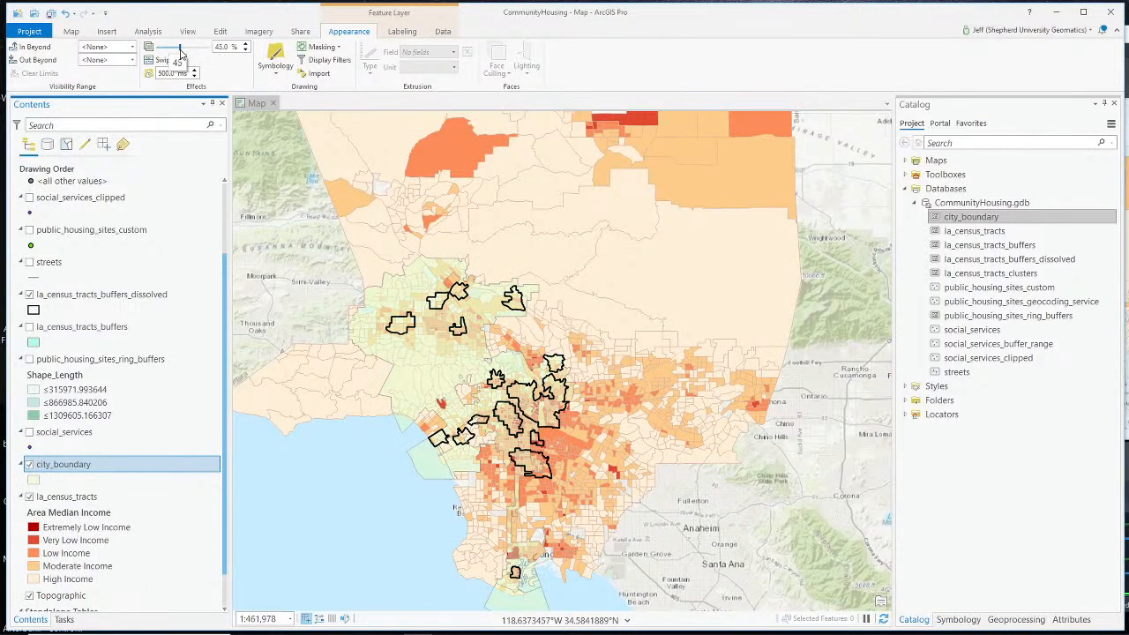
pyautogui.click(355, 562)
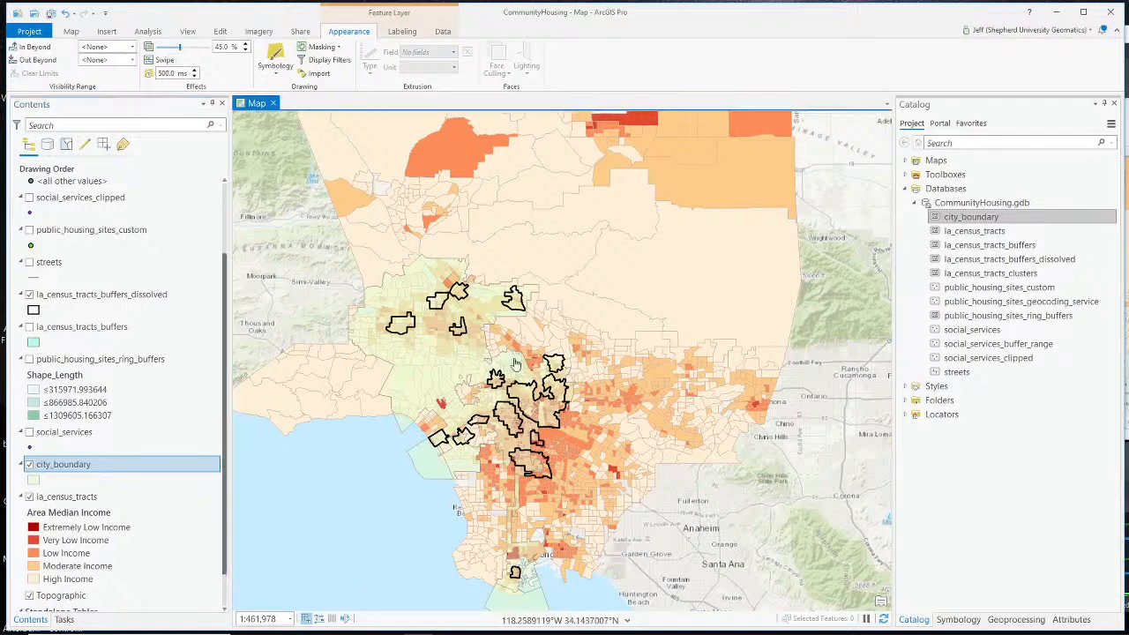
pyautogui.scroll(2, 520, 483)
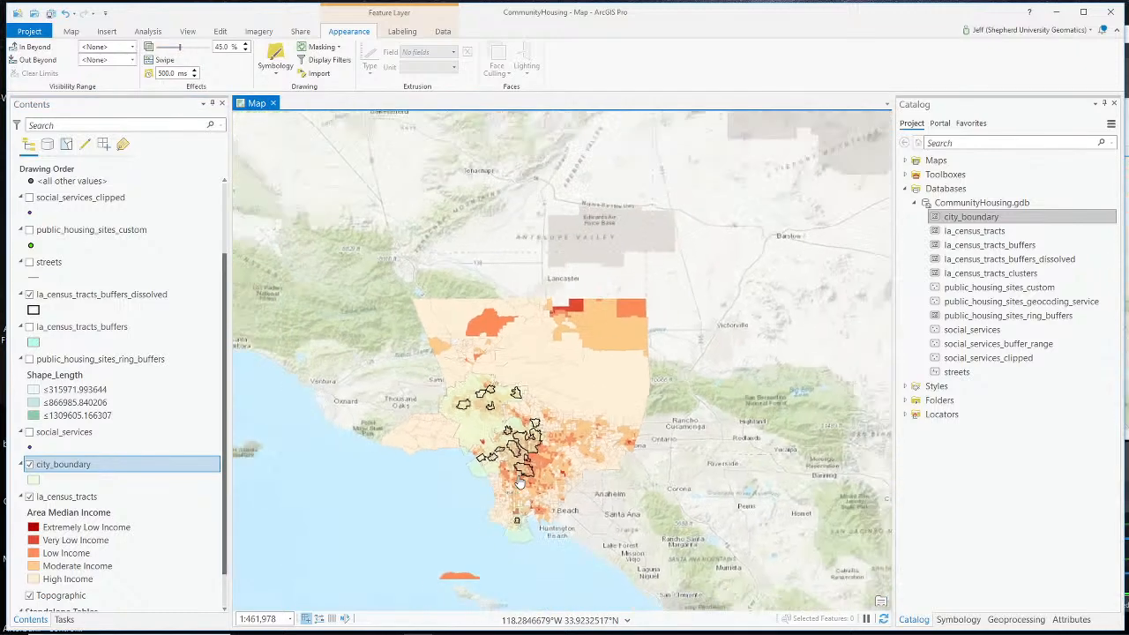
pyautogui.scroll(2, 520, 483)
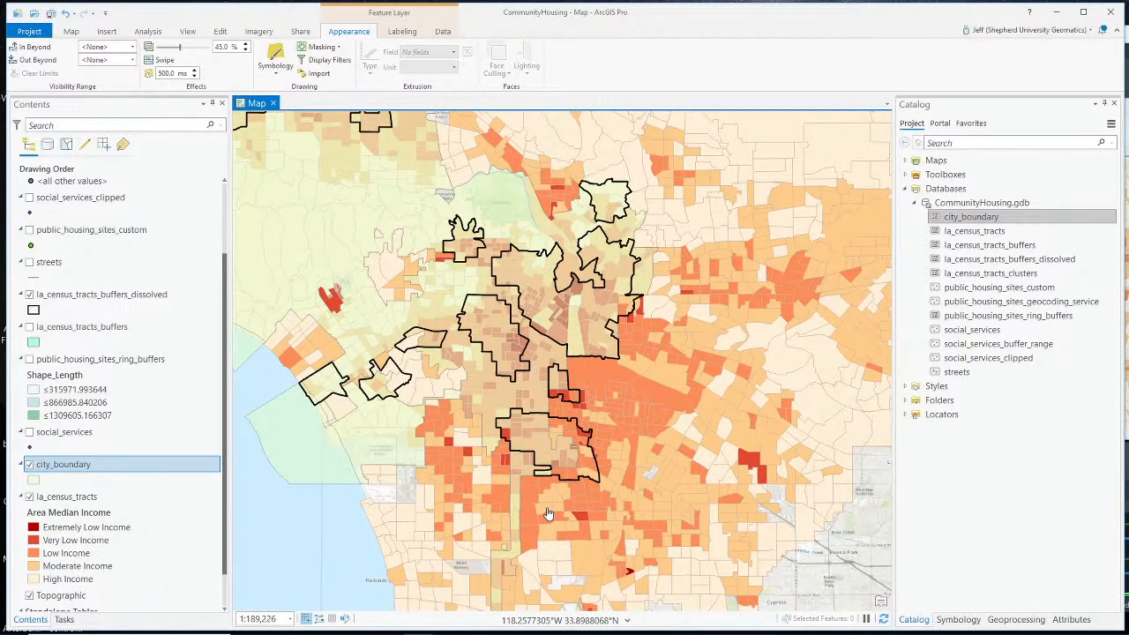
pyautogui.scroll(-2, 547, 513)
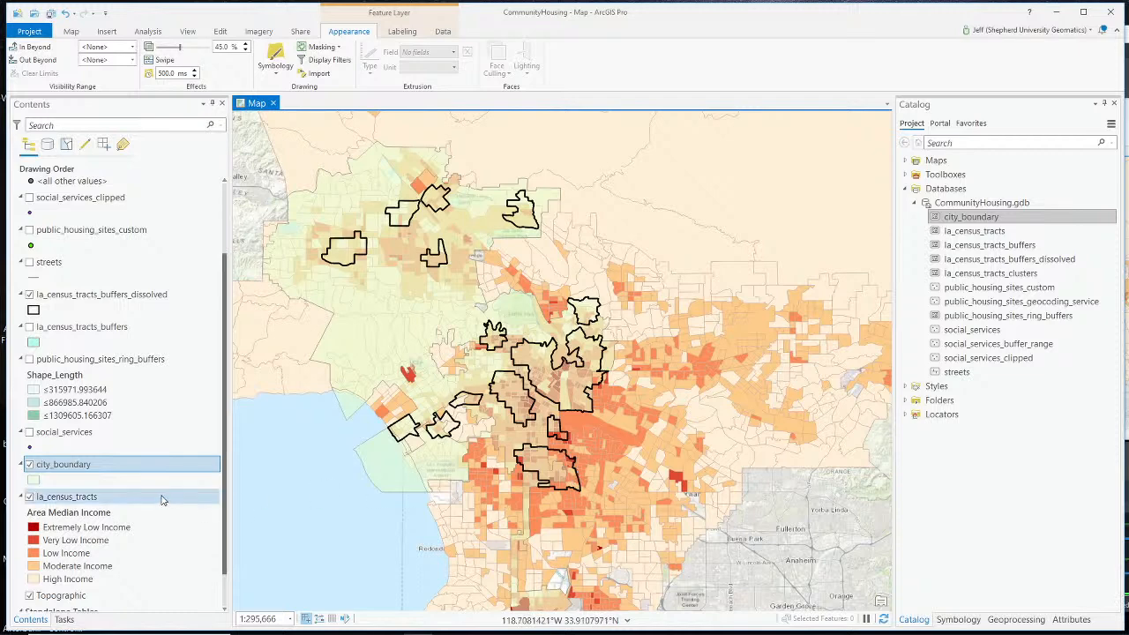
# Open the Intersect tool and add la_census_tracts and city_boundary as its input features
pyautogui.click(150, 32)
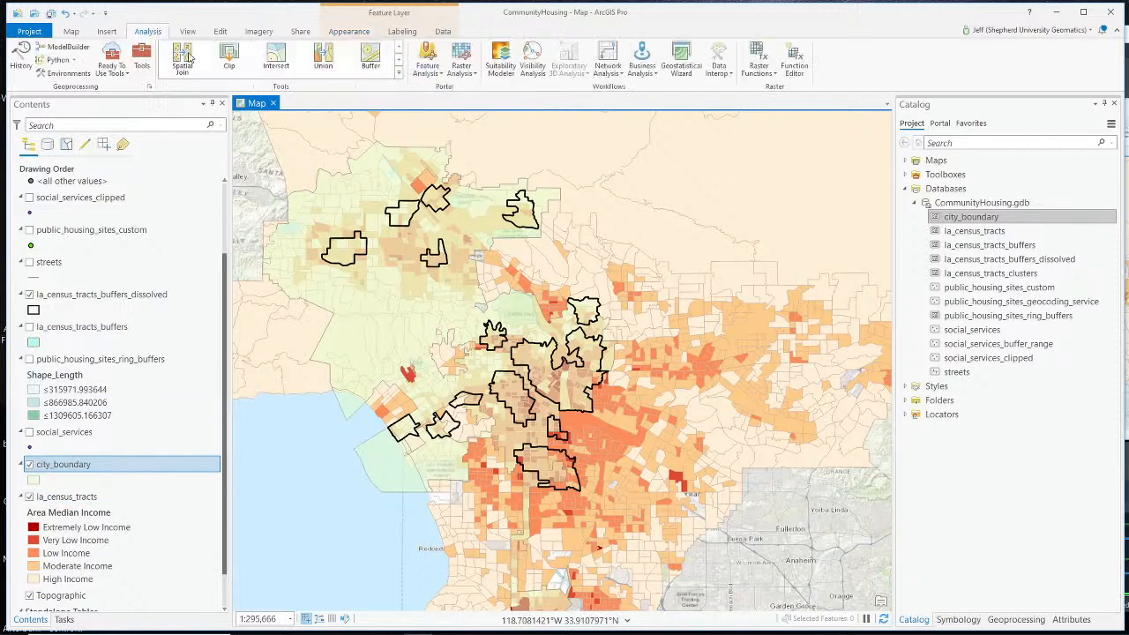
pyautogui.click(399, 60)
pyautogui.click(371, 60)
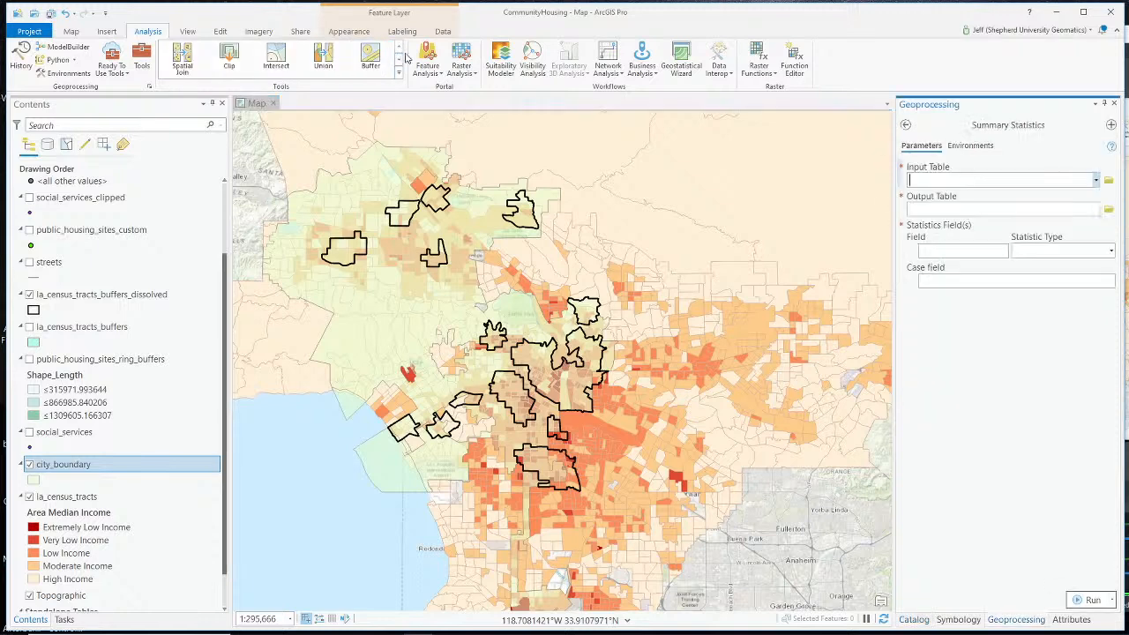
pyautogui.click(276, 59)
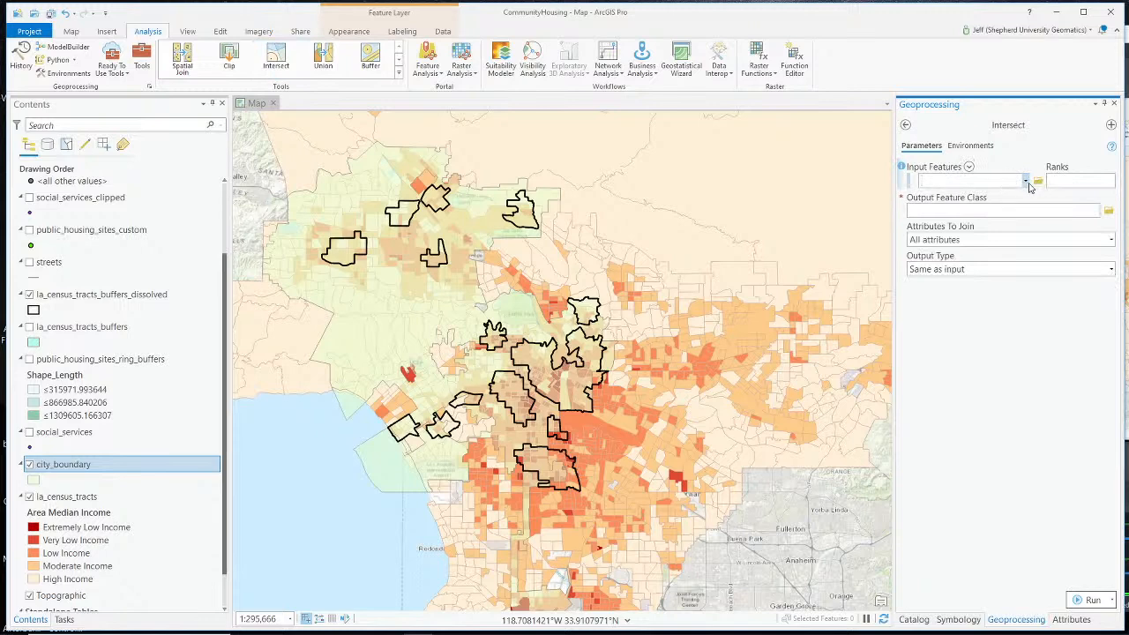
pyautogui.click(1025, 182)
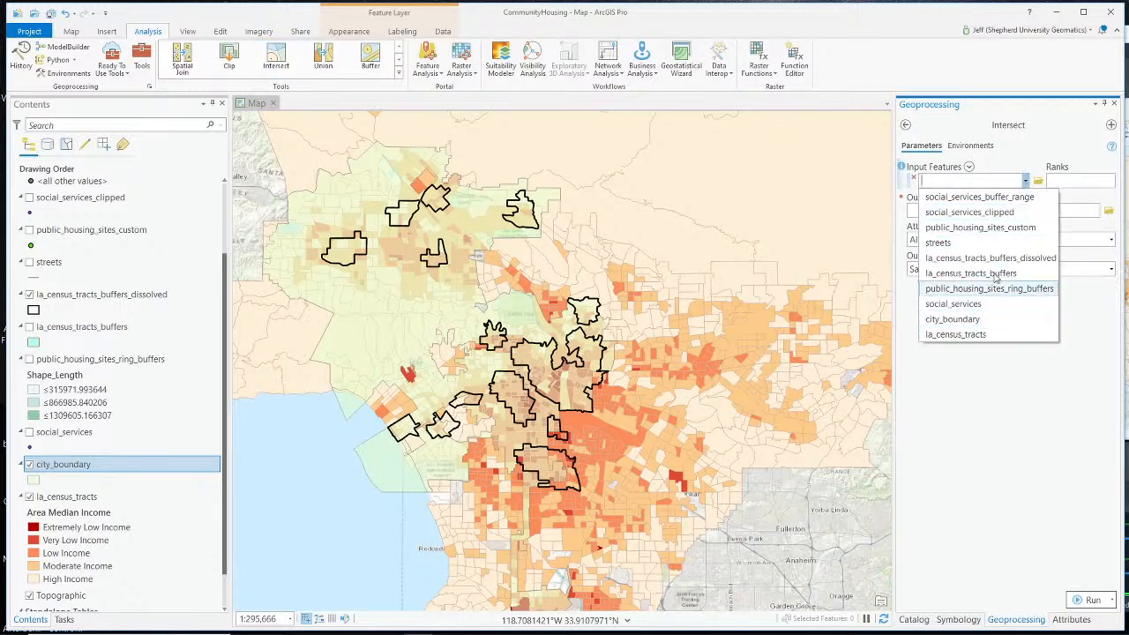
pyautogui.click(982, 336)
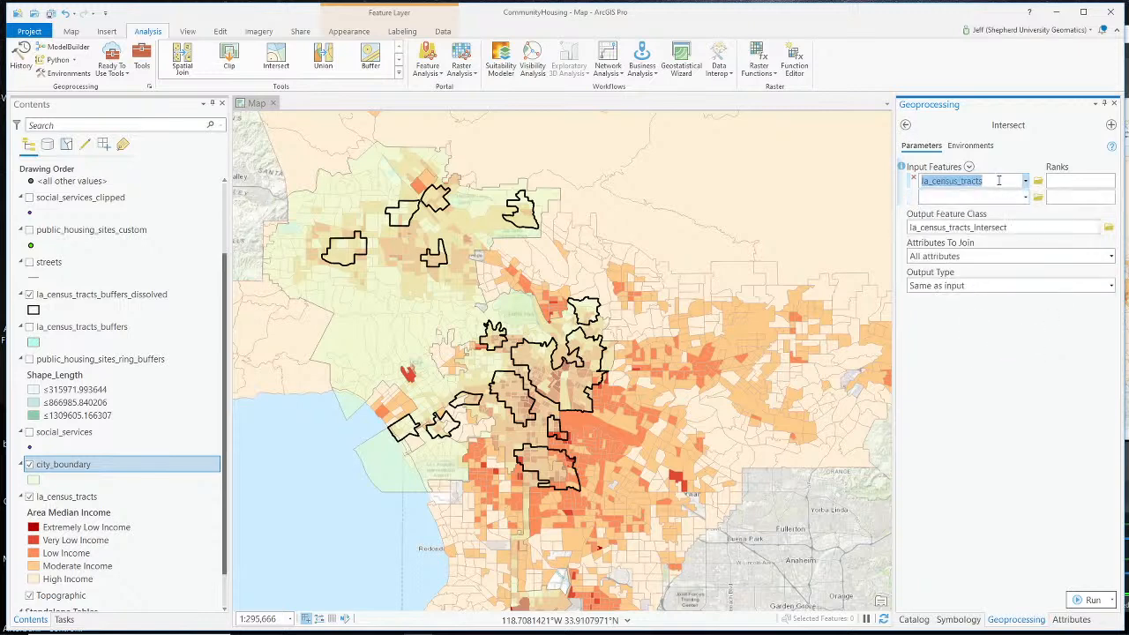
pyautogui.click(1026, 197)
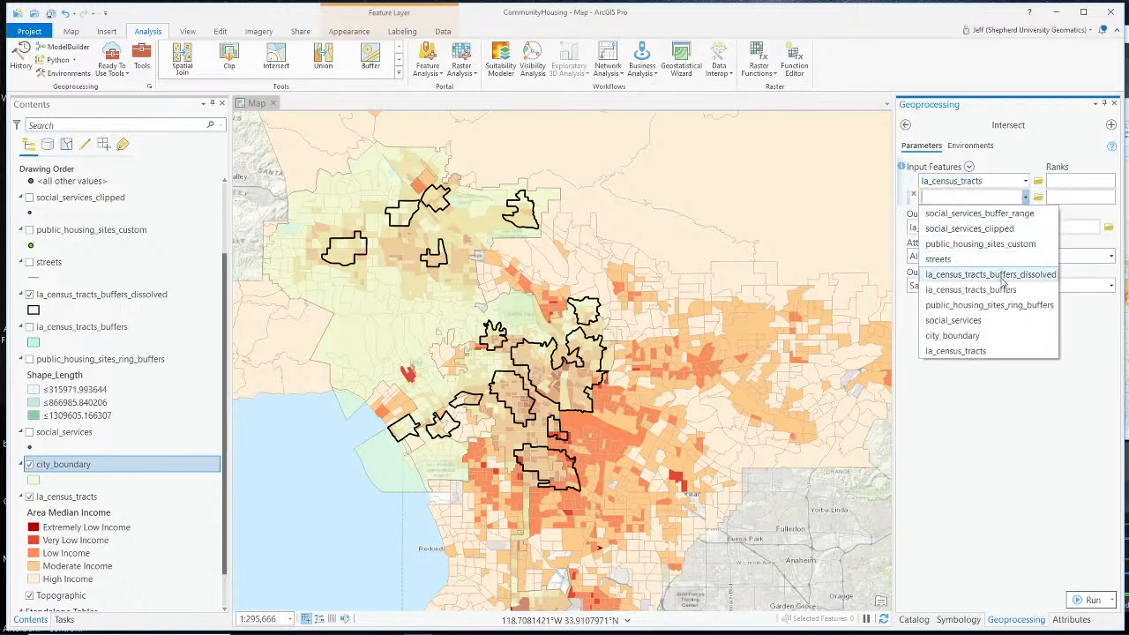
pyautogui.click(1003, 336)
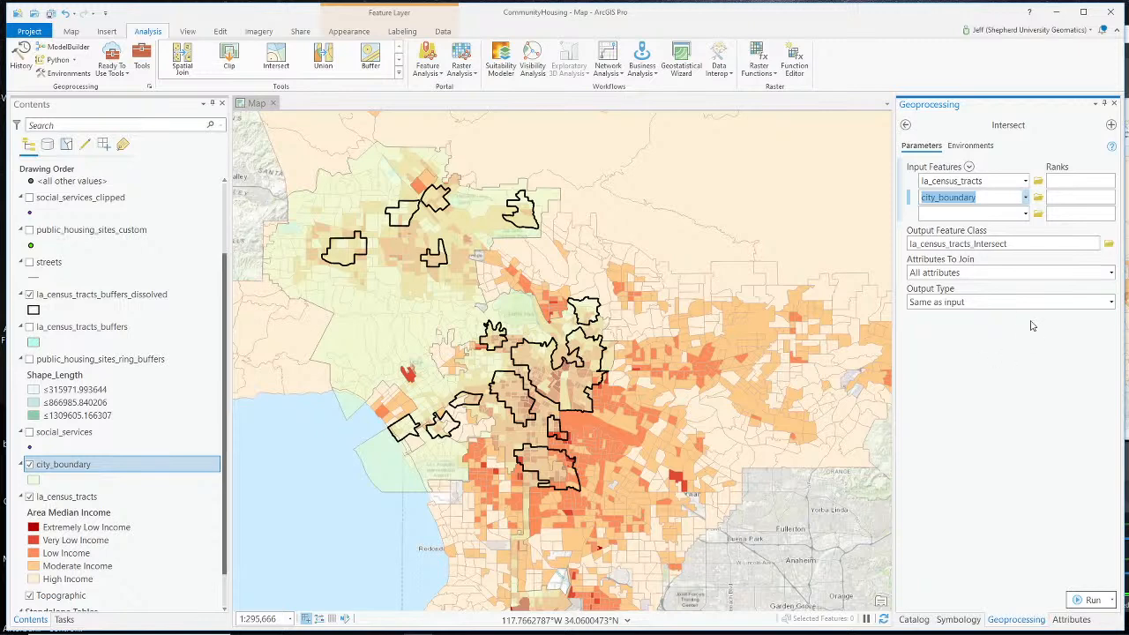
# Name the output feature class la_census_tracts_intersection, keep the output type Same as input, and run Intersect
pyautogui.click(1040, 241)
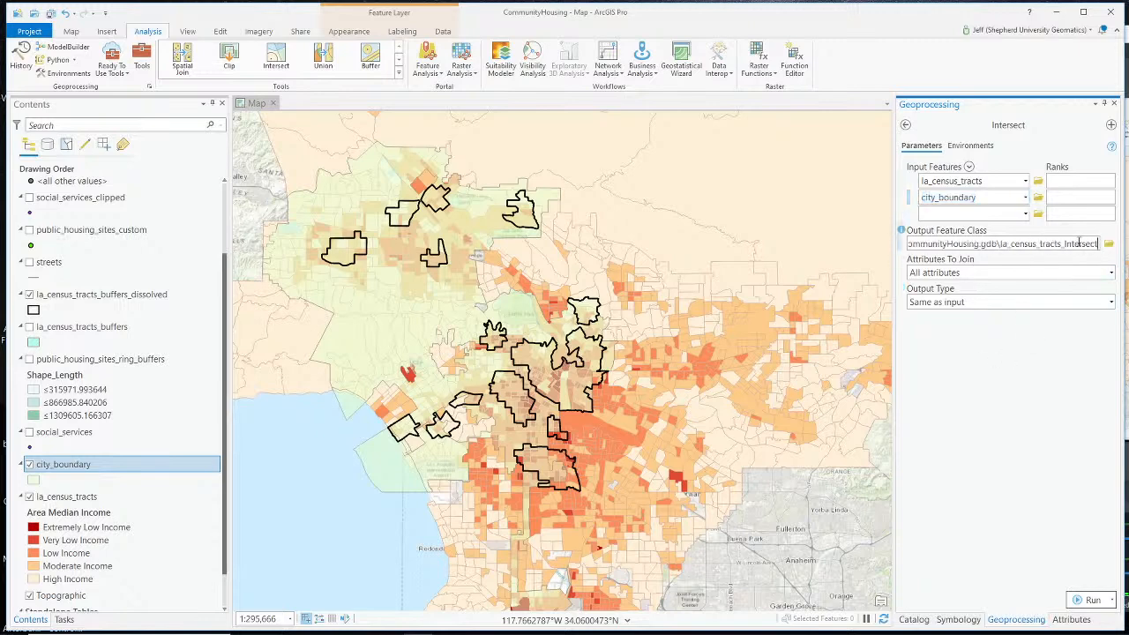
pyautogui.moveTo(1065, 244); pyautogui.dragTo(1110, 251)
pyautogui.write('interse')
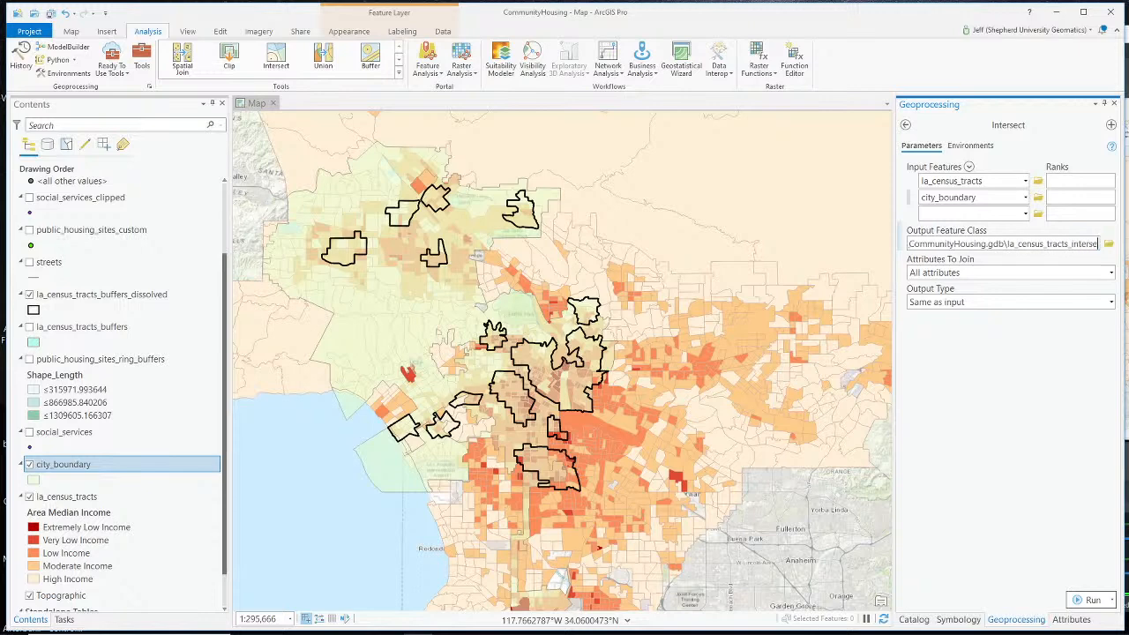
pyautogui.write('ctionn')
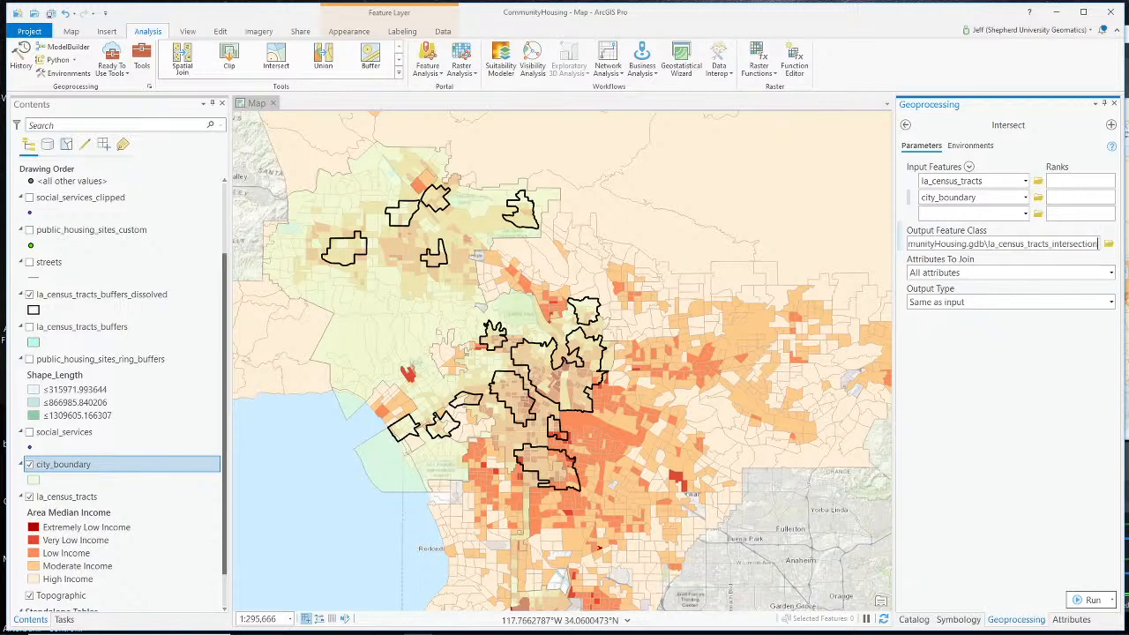
pyautogui.click(999, 306)
pyautogui.click(1112, 303)
pyautogui.click(1112, 303)
pyautogui.click(1076, 601)
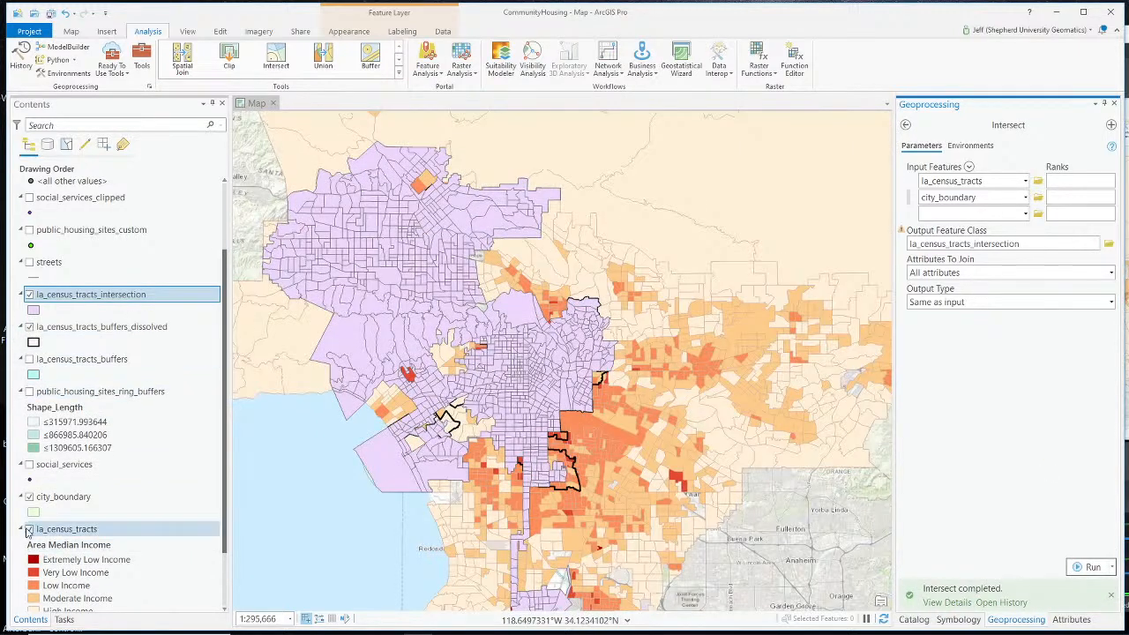
# Hide la_census_tracts and city_boundary, and move la_census_tracts_intersection directly below city_boundary in the drawing order
pyautogui.click(29, 528)
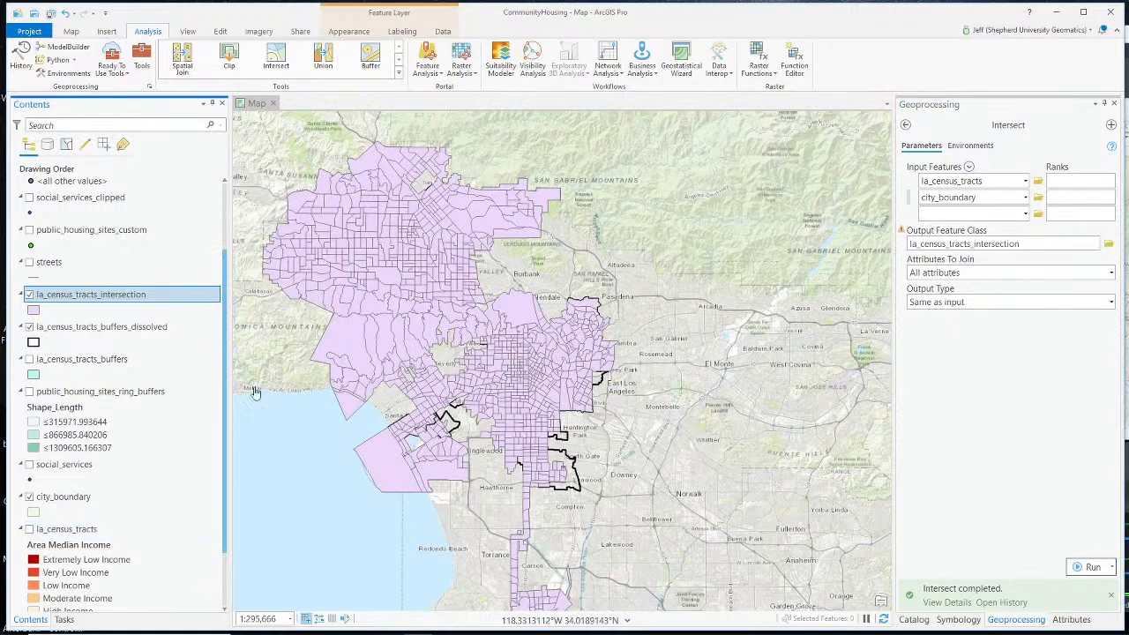
pyautogui.moveTo(79, 484); pyautogui.dragTo(85, 526)
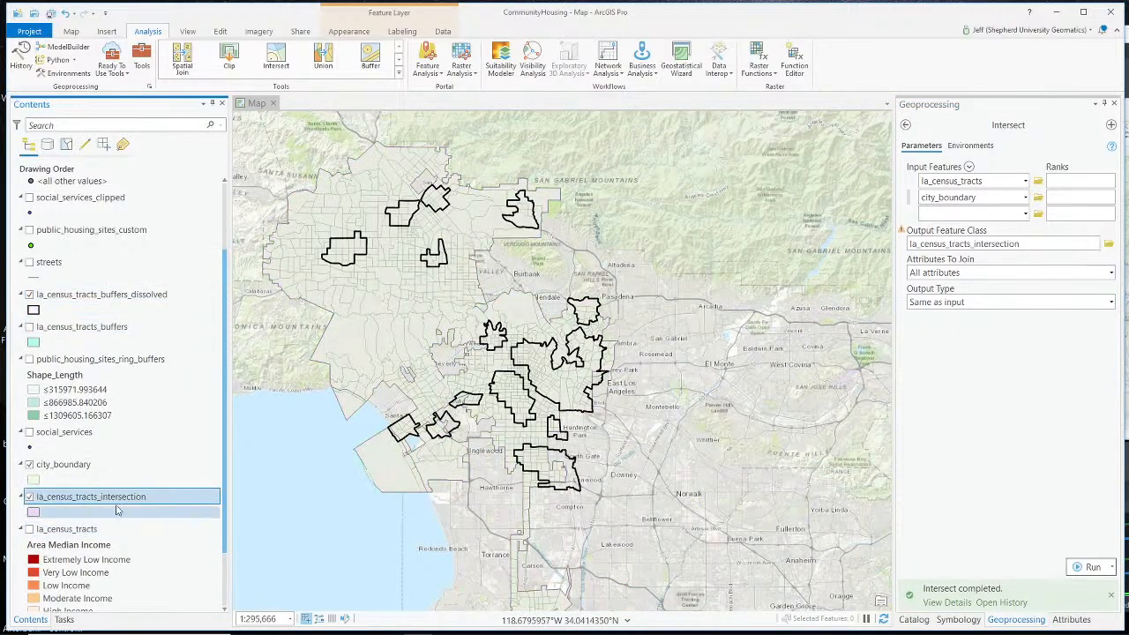
pyautogui.click(29, 464)
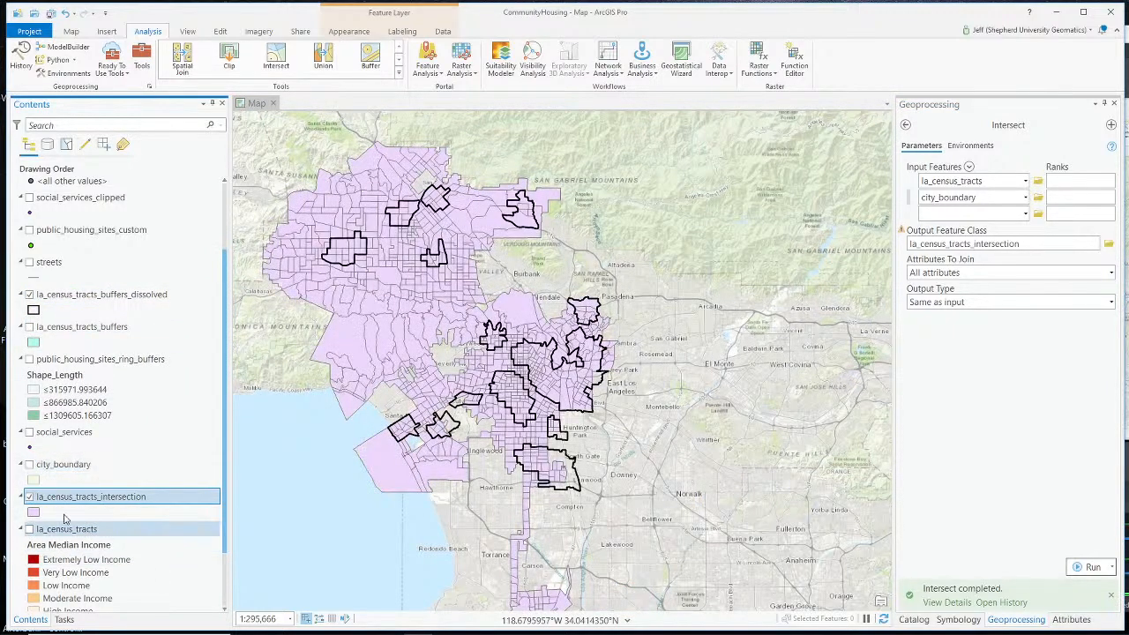
# Toggle la_census_tracts repeatedly to compare it with la_census_tracts_intersection, leaving la_census_tracts switched on
pyautogui.click(29, 529)
pyautogui.click(29, 529)
pyautogui.click(29, 529)
pyautogui.click(29, 529)
pyautogui.click(29, 529)
pyautogui.click(29, 529)
pyautogui.click(29, 529)
pyautogui.click(29, 529)
pyautogui.click(29, 529)
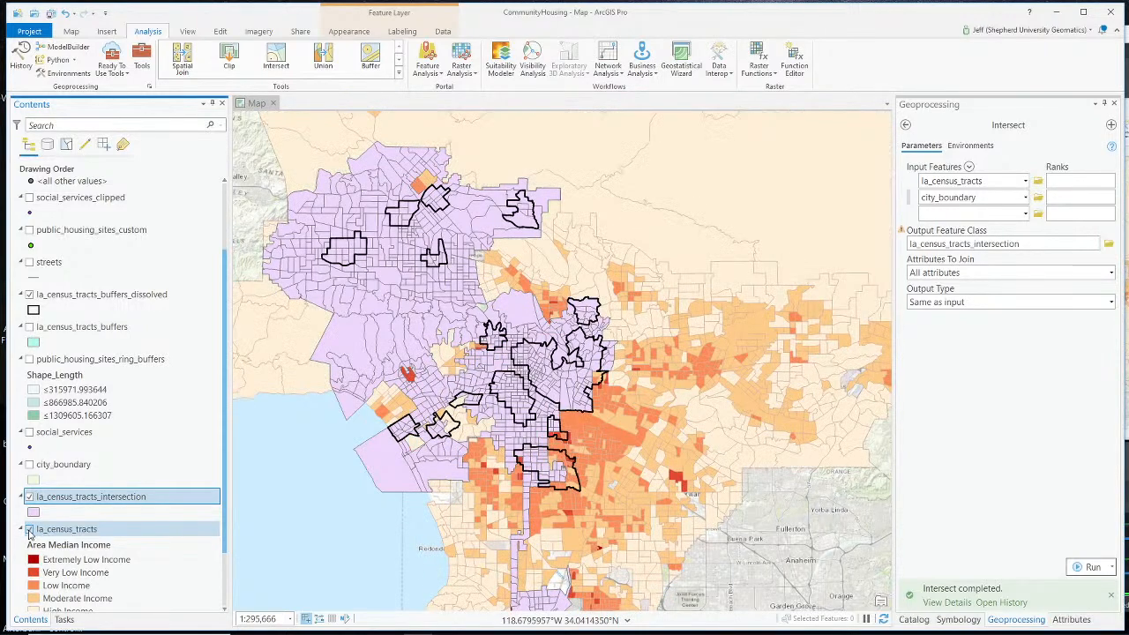
pyautogui.click(29, 530)
pyautogui.click(29, 529)
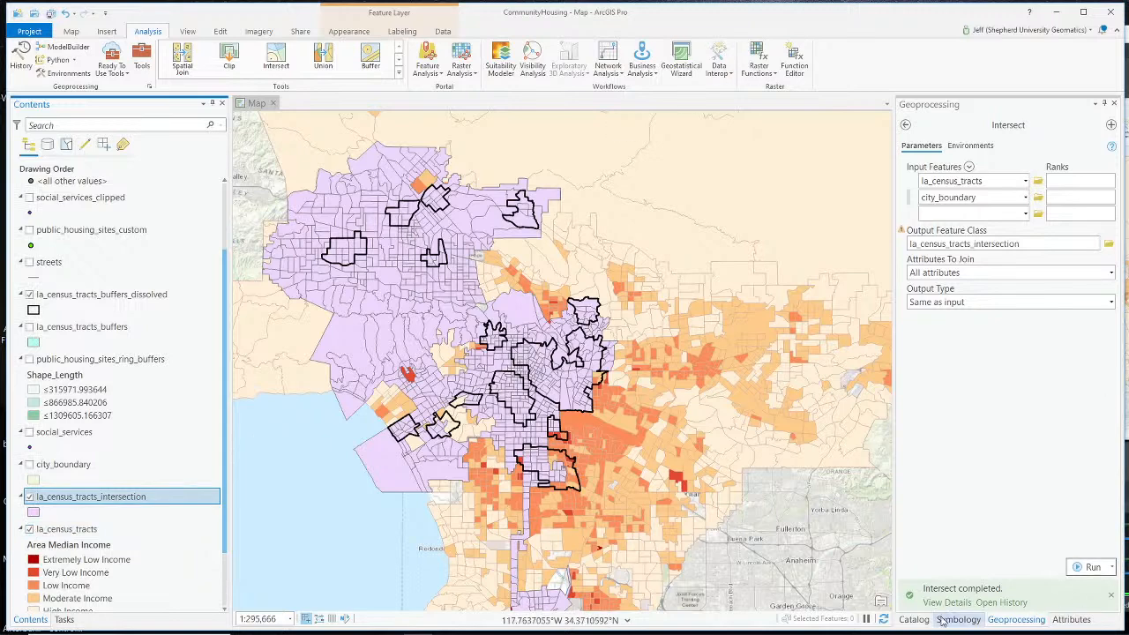
# Open the Apply Symbology From Layer tool with la_census_tracts_intersection as input layer and la_census_tracts as symbology layer
pyautogui.click(905, 124)
pyautogui.click(964, 123)
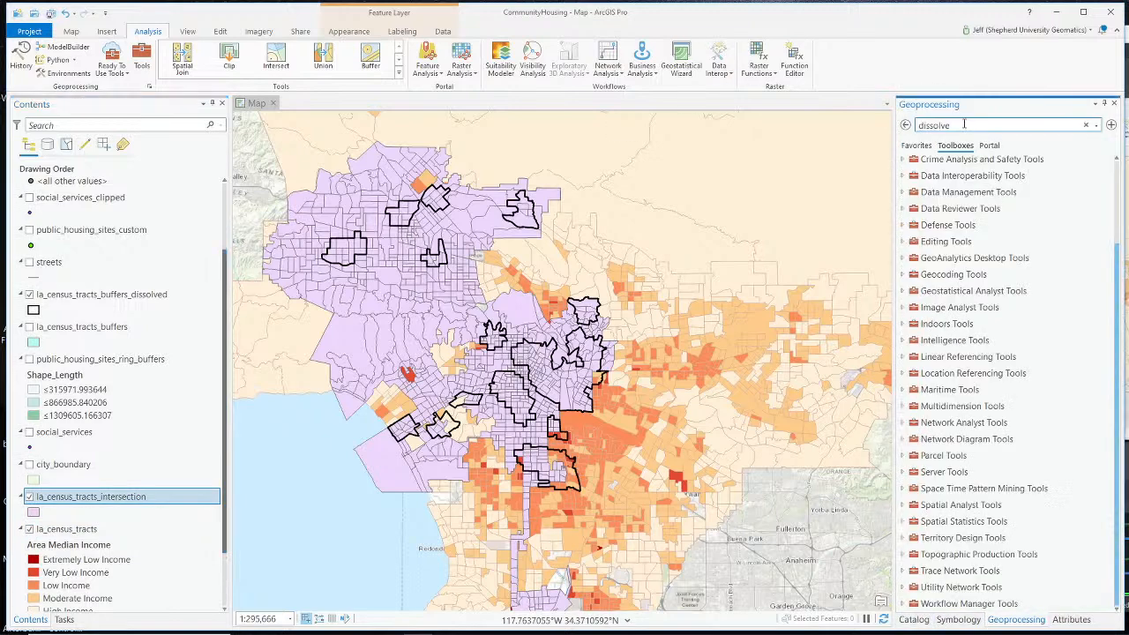
pyautogui.write('apply symbology')
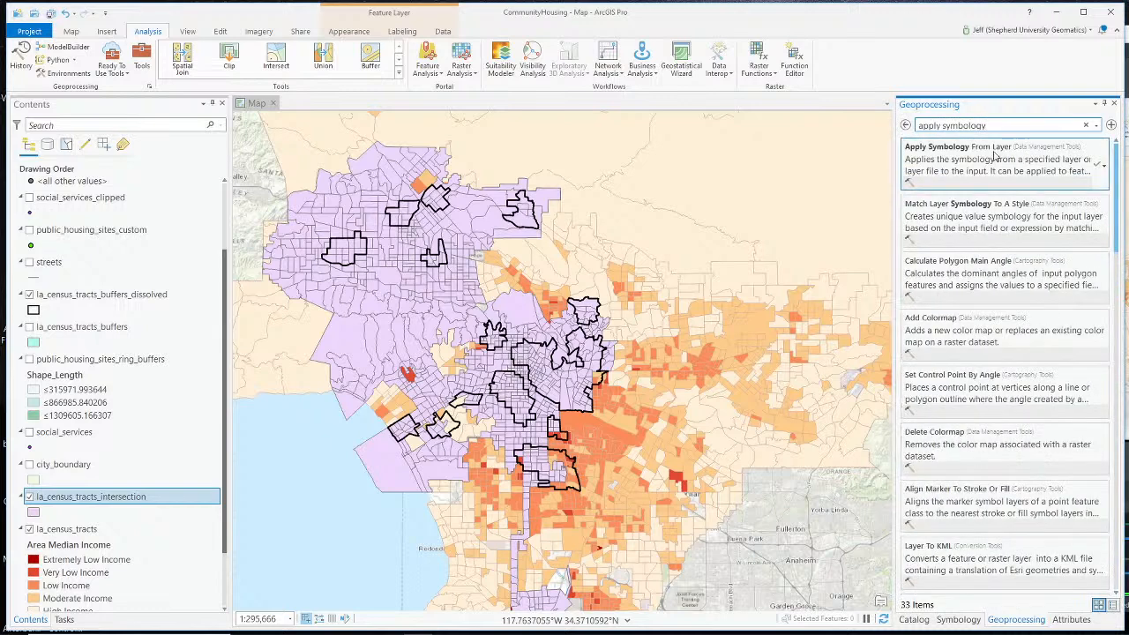
pyautogui.click(996, 157)
pyautogui.click(1097, 181)
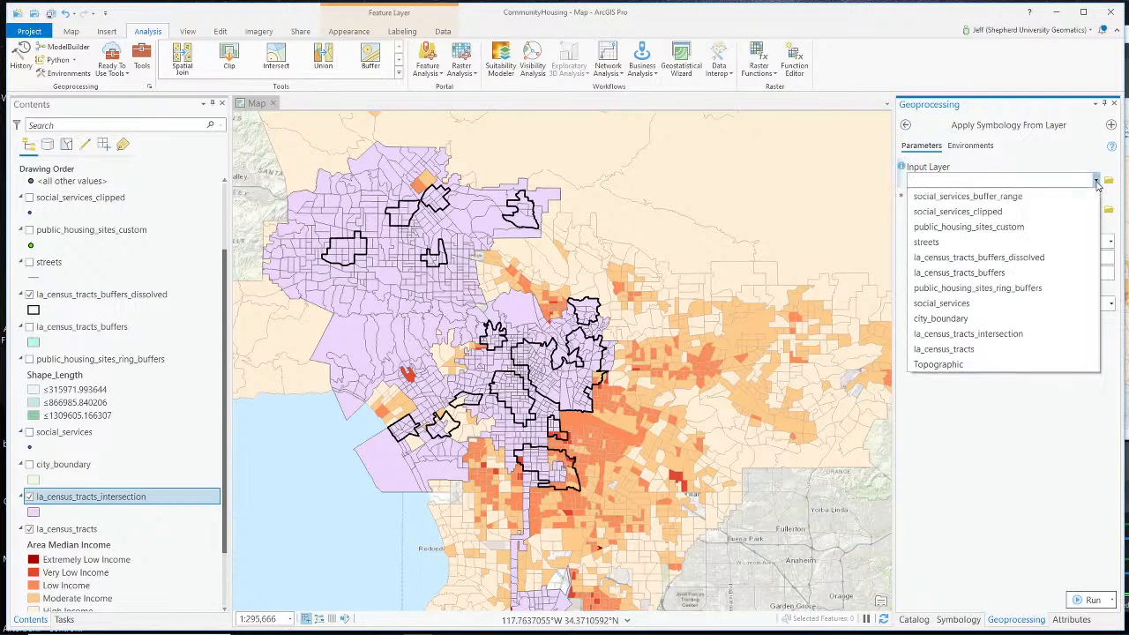
pyautogui.click(1014, 333)
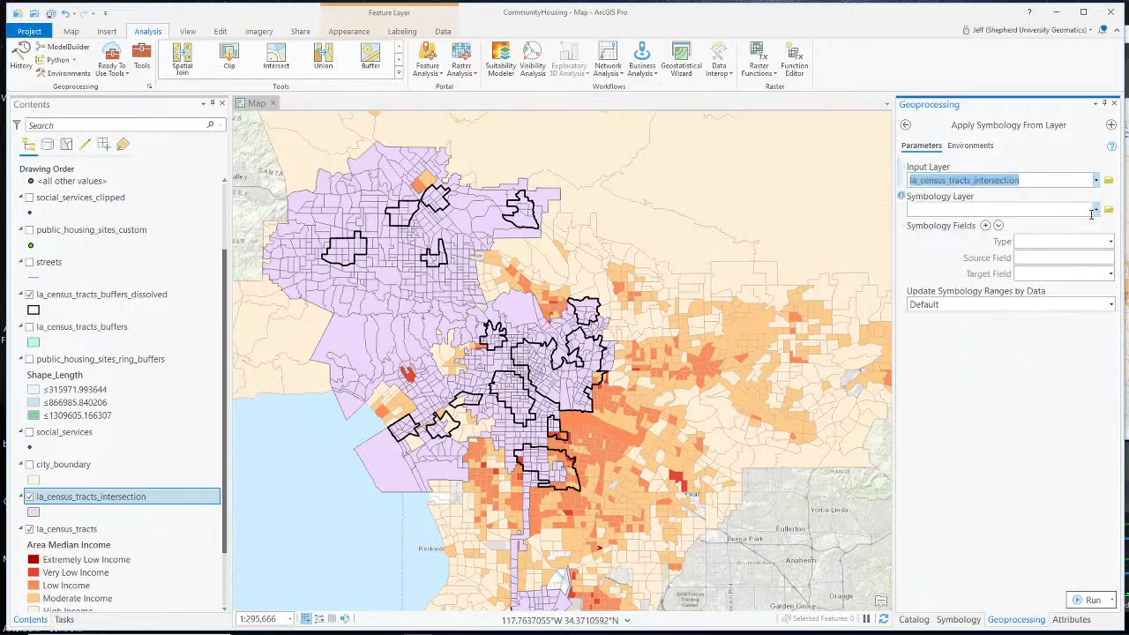
pyautogui.click(1095, 210)
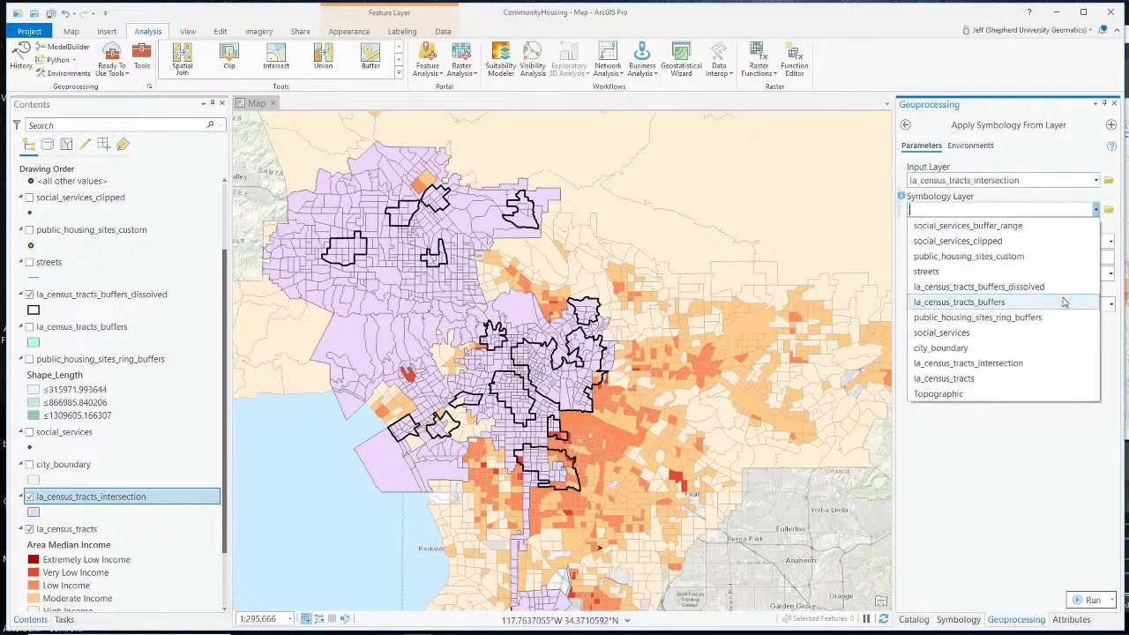
pyautogui.click(1055, 378)
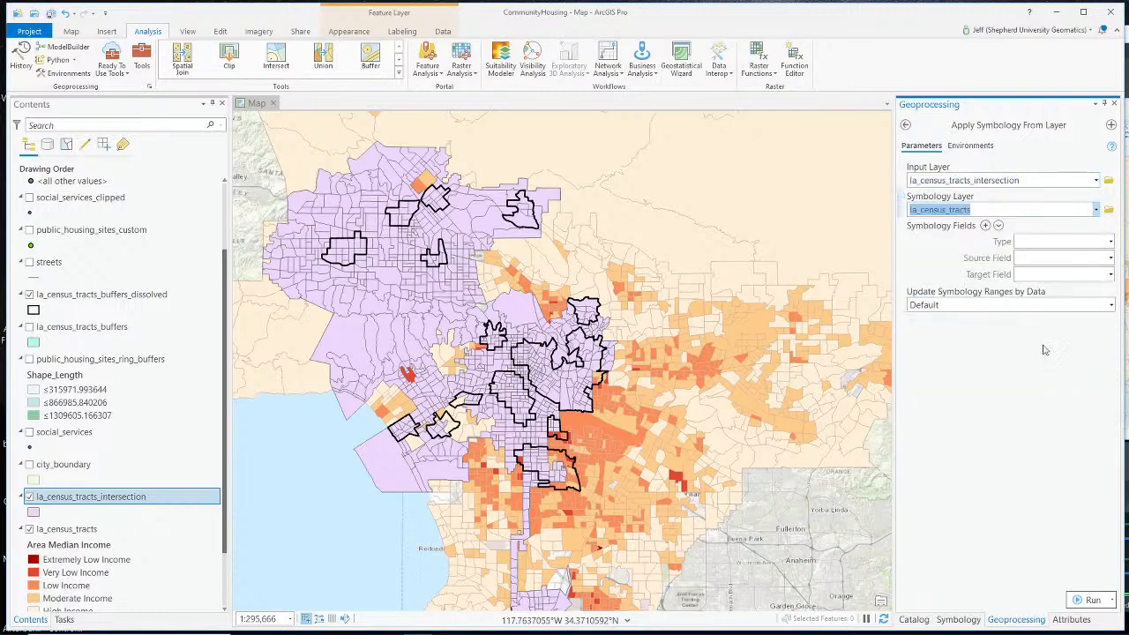
# Map the symbology by Value field, using Area Median Income as both the source and target field
pyautogui.click(1111, 243)
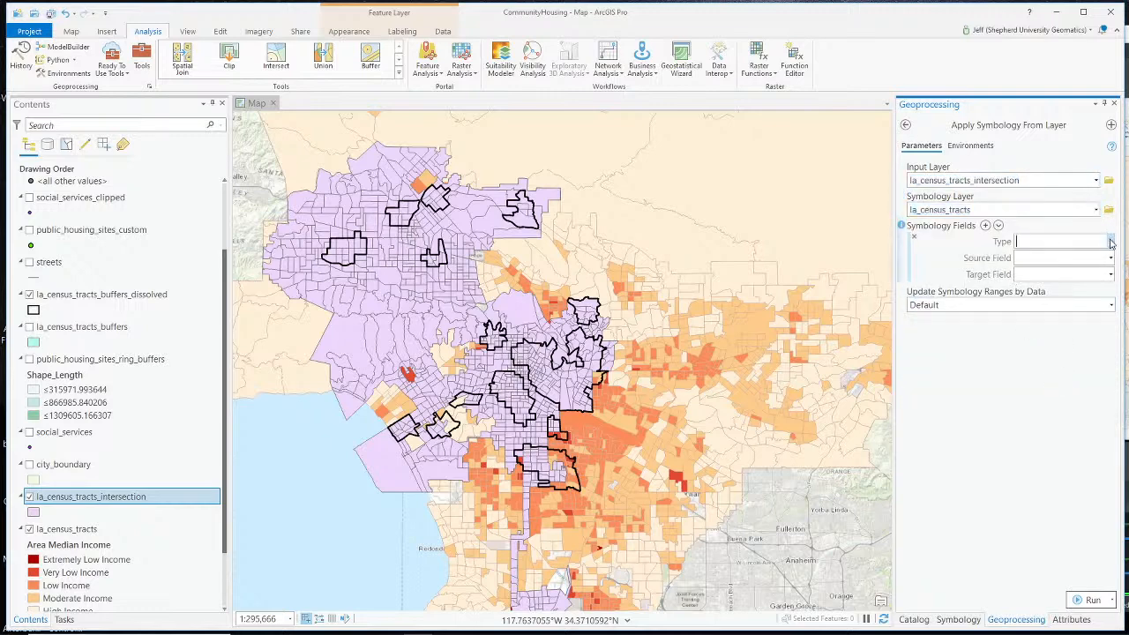
pyautogui.click(1110, 242)
pyautogui.click(1101, 253)
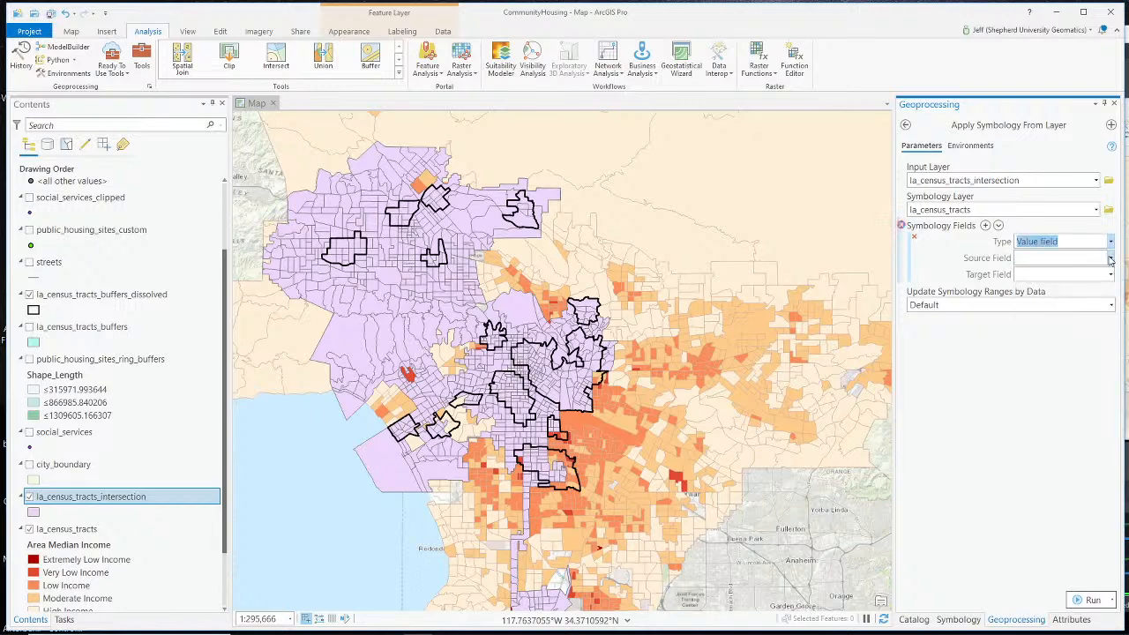
pyautogui.click(1110, 258)
pyautogui.scroll(-3, 1078, 334)
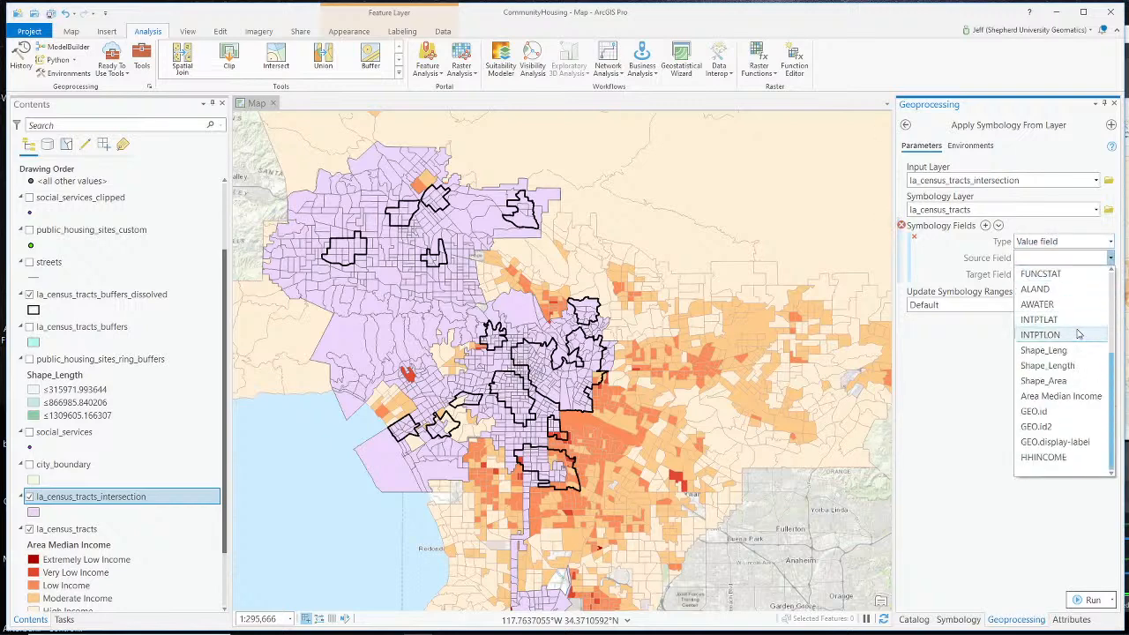
pyautogui.click(1058, 396)
pyautogui.click(1112, 275)
pyautogui.click(1112, 275)
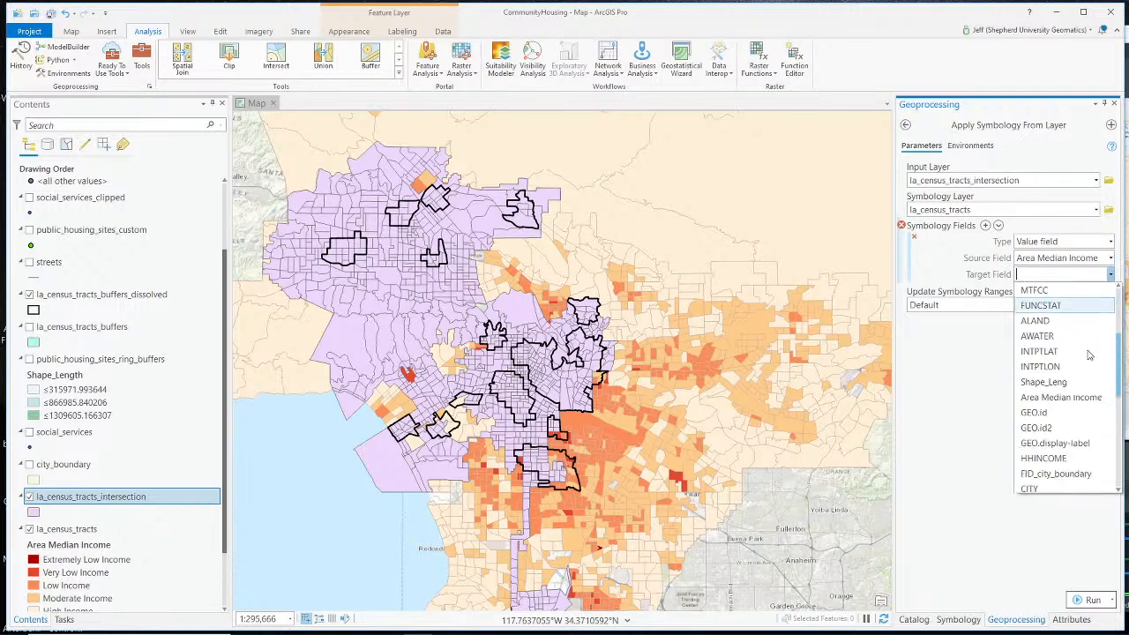
pyautogui.scroll(-5, 1098, 362)
pyautogui.scroll(2, 1098, 362)
pyautogui.scroll(-1, 1094, 370)
pyautogui.click(1058, 391)
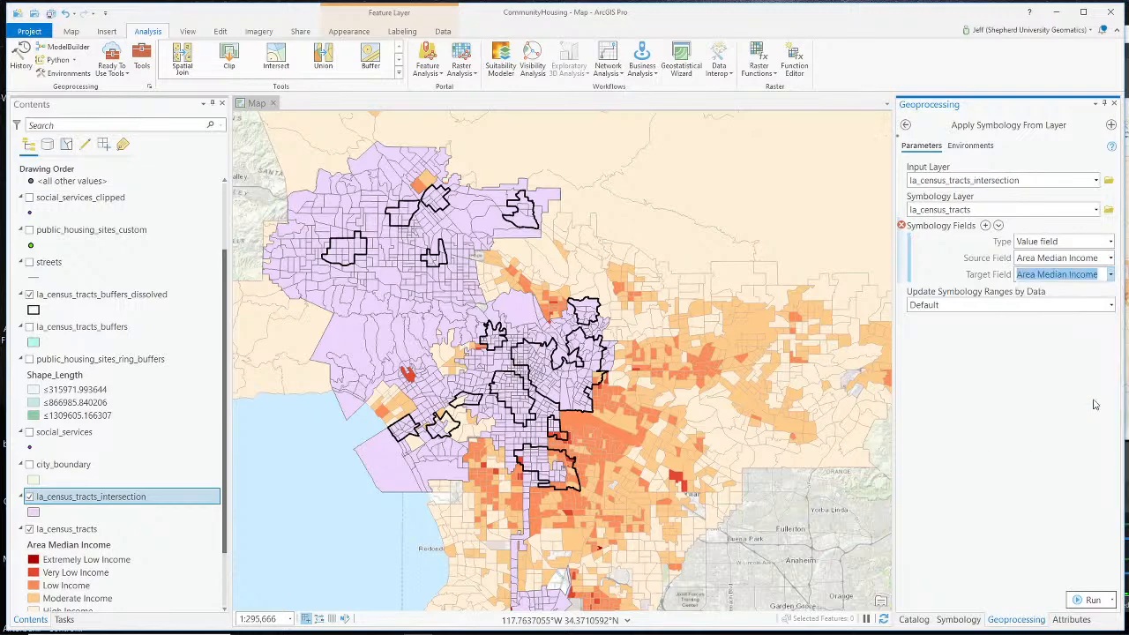
# Set Update Symbology Ranges by Data to Maintain ranges and run the tool
pyautogui.click(1110, 304)
pyautogui.click(1058, 353)
pyautogui.click(1091, 601)
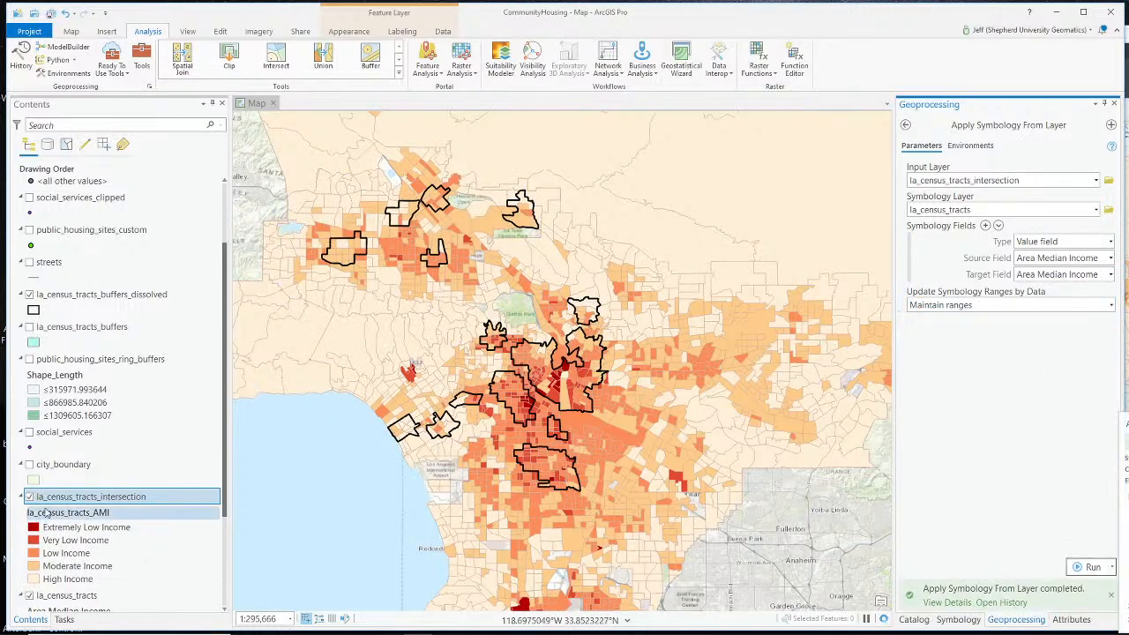
# Hide la_census_tracts and inspect the income-symbolized intersection layer across the city
pyautogui.scroll(-3, 53, 511)
pyautogui.click(29, 482)
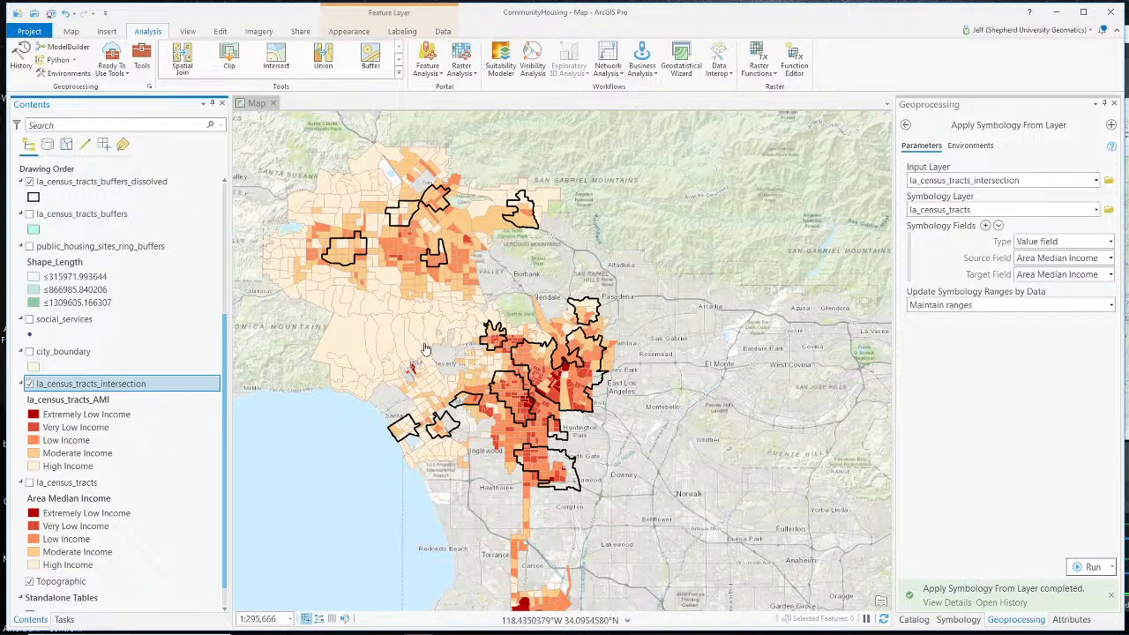
pyautogui.moveTo(476, 407); pyautogui.dragTo(644, 421)
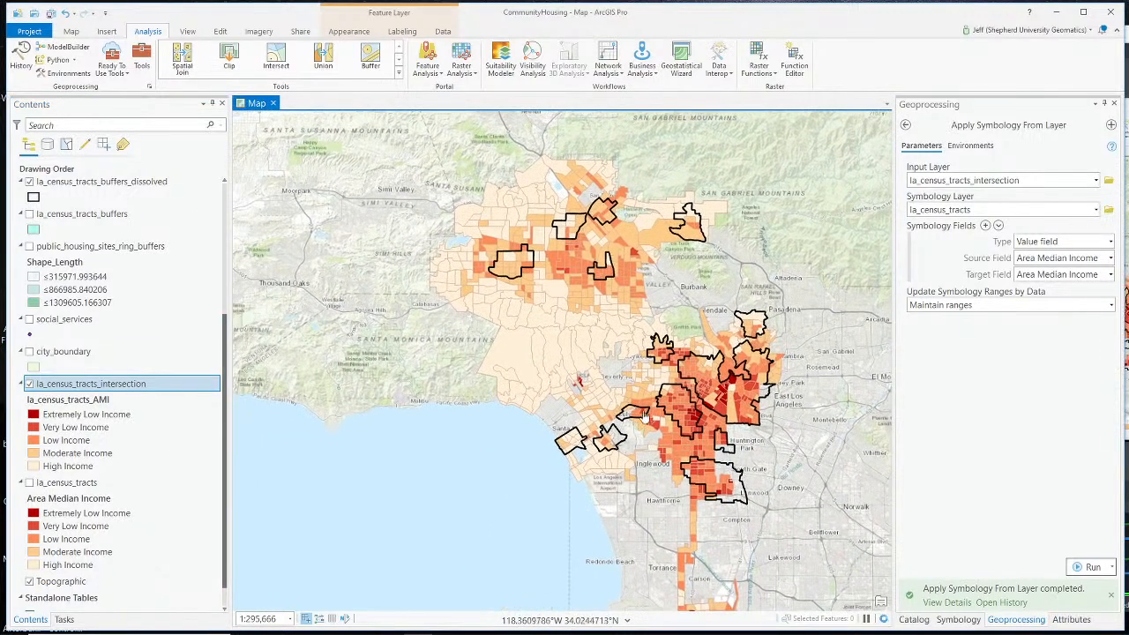
pyautogui.scroll(-3, 645, 421)
pyautogui.scroll(2, 648, 423)
pyautogui.scroll(1, 652, 423)
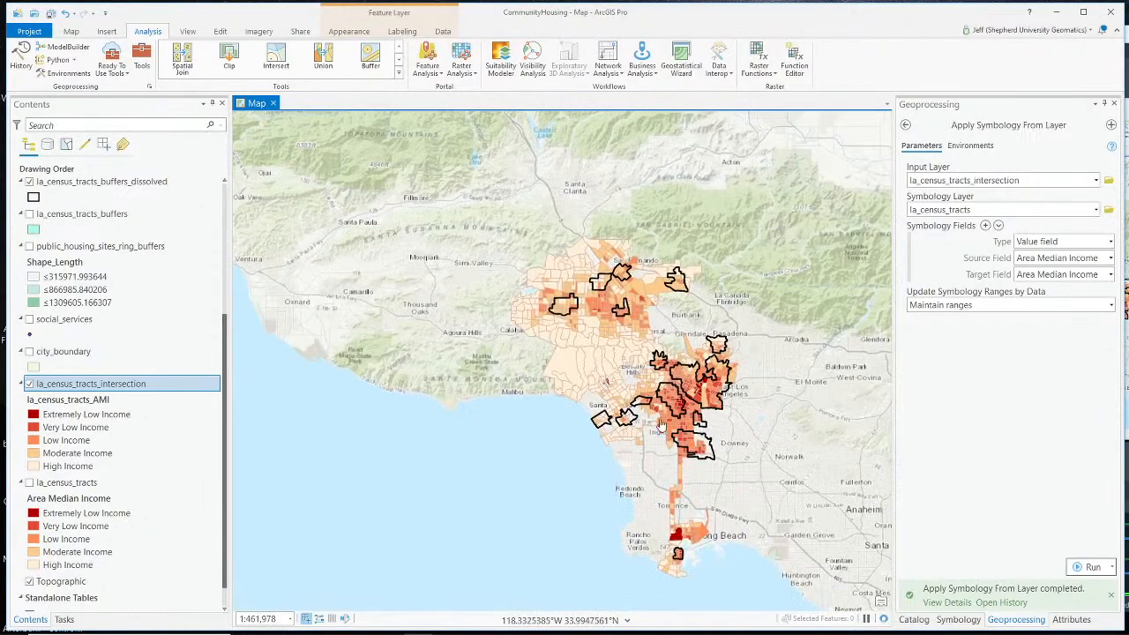
pyautogui.scroll(1, 660, 426)
pyautogui.scroll(2, 74, 262)
pyautogui.scroll(1, 74, 262)
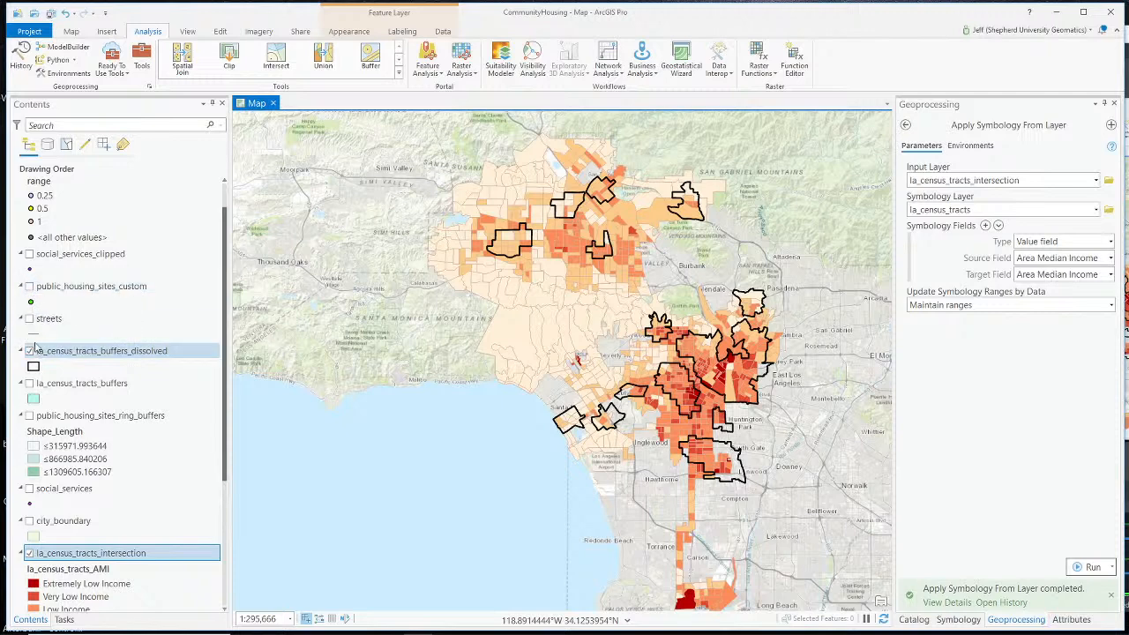
# Show social_services_buffer_range, leaving public_housing_sites_custom and la_census_tracts_buffers hidden after toggling them
pyautogui.click(29, 287)
pyautogui.click(29, 287)
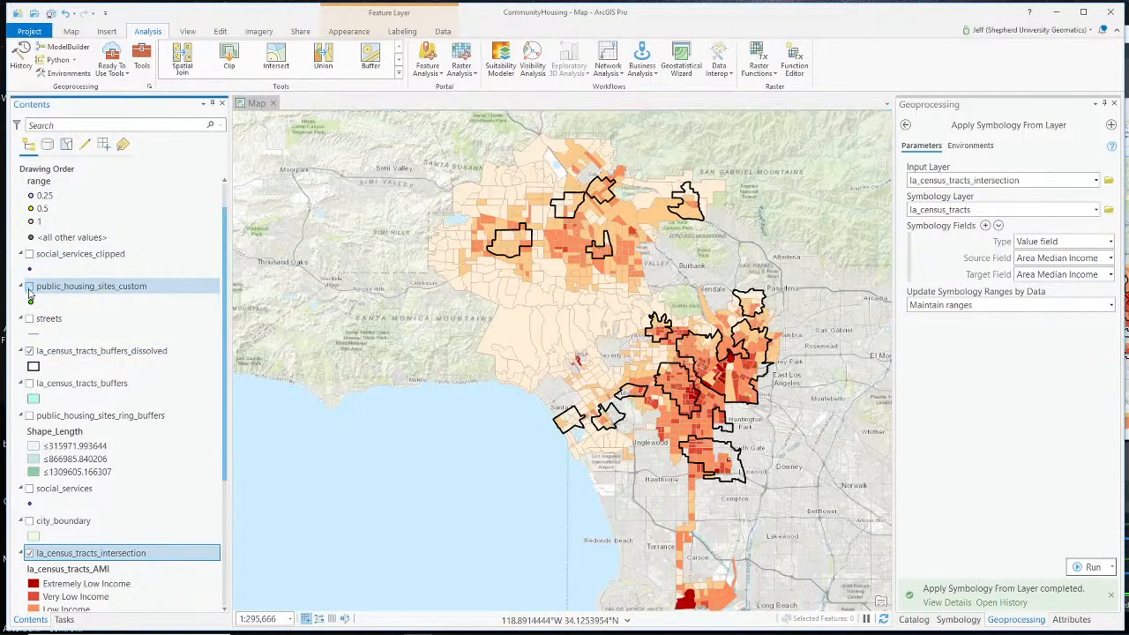
pyautogui.scroll(1, 31, 291)
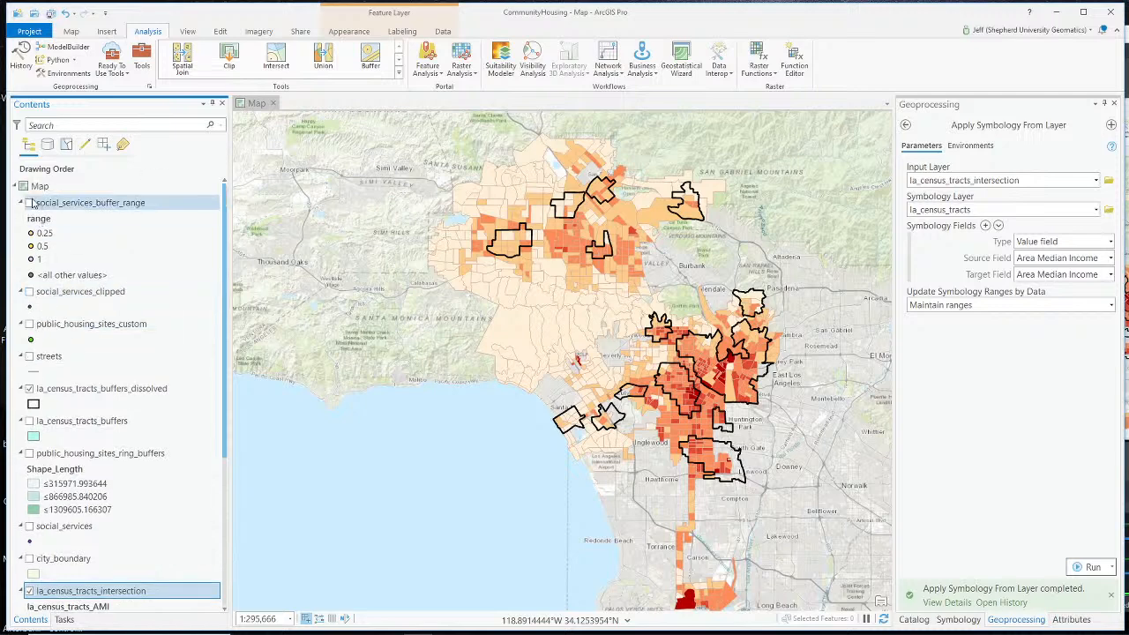
pyautogui.click(29, 203)
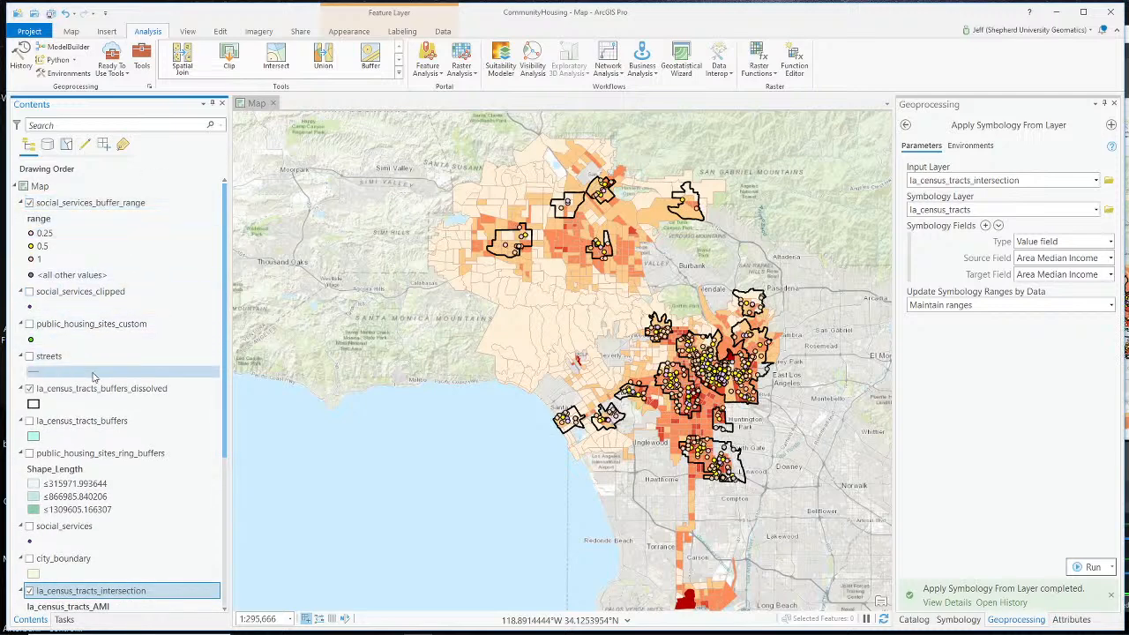
pyautogui.click(35, 425)
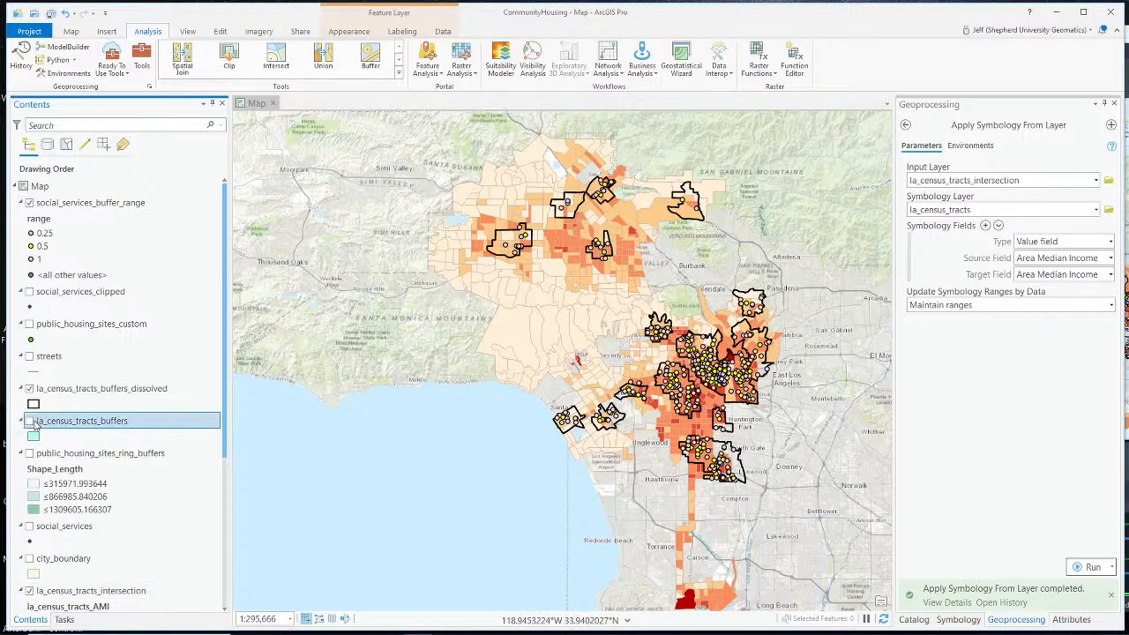
pyautogui.click(29, 422)
pyautogui.click(29, 422)
# Show public_housing_sites_ring_buffers, inspect the housing areas in central Los Angeles, and save the project
pyautogui.scroll(-1, 77, 427)
pyautogui.click(29, 396)
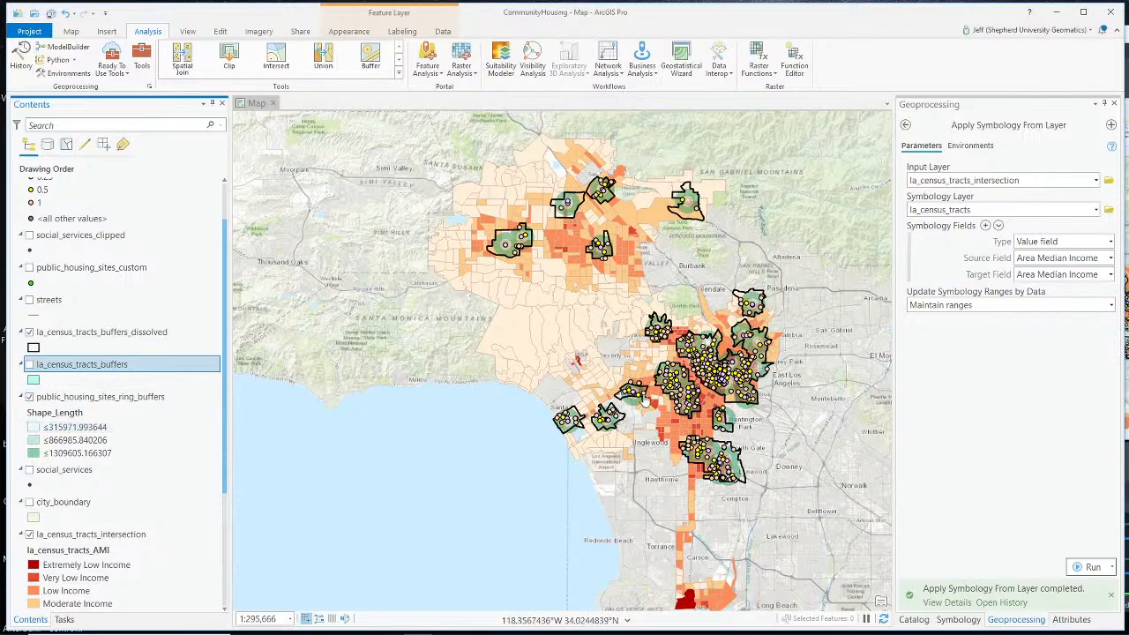
pyautogui.scroll(5, 713, 401)
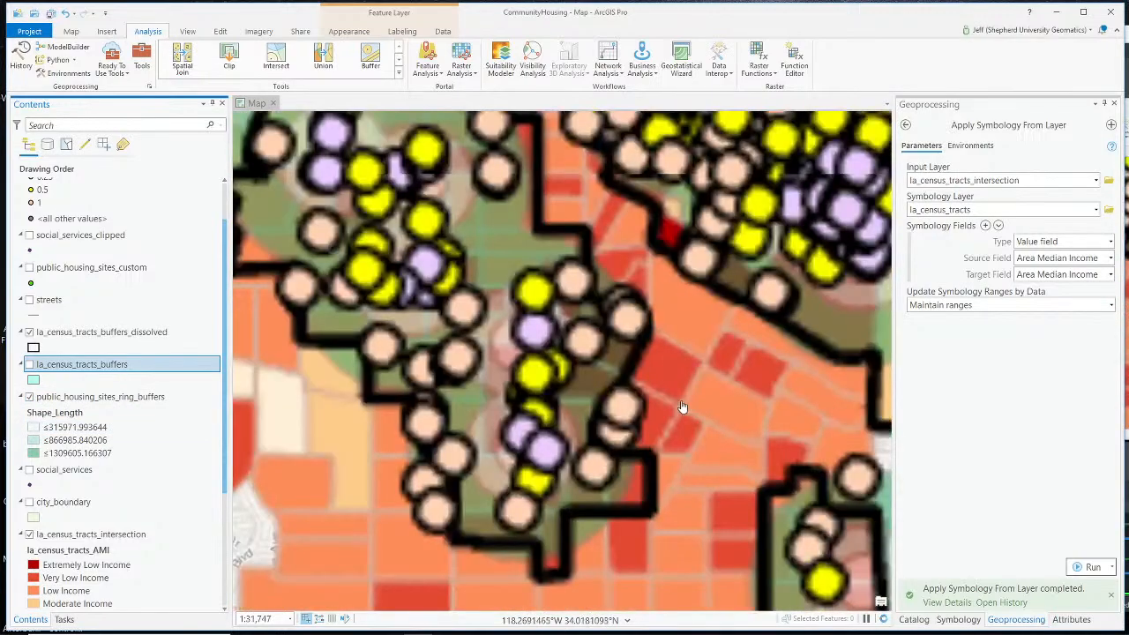
pyautogui.scroll(-3, 670, 407)
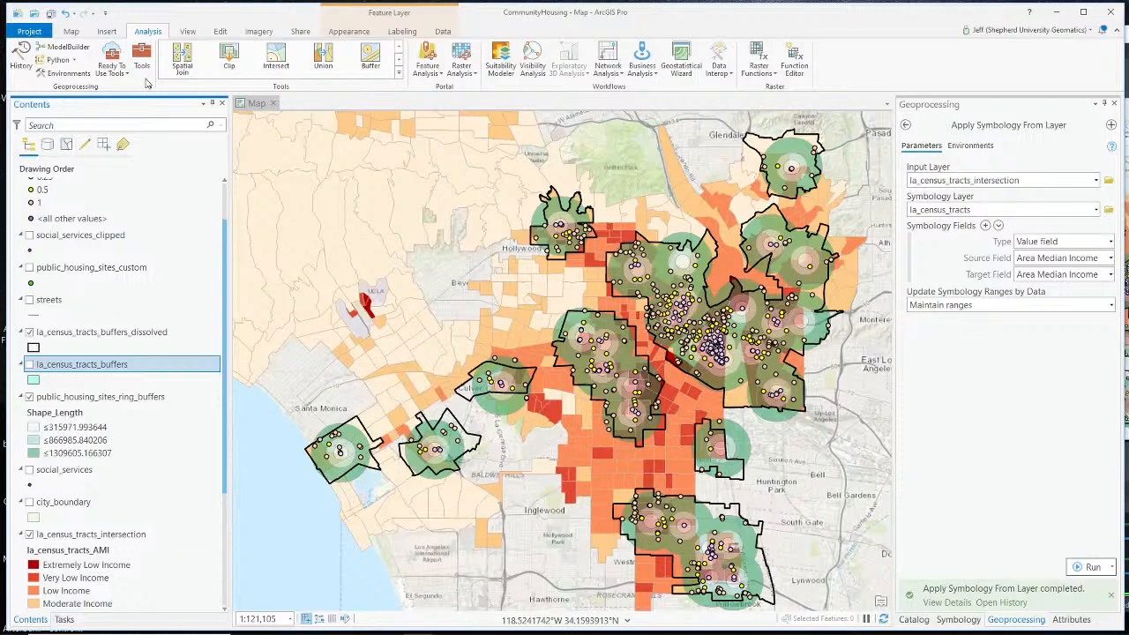
pyautogui.click(49, 14)
pyautogui.hotkey('alt', 'Tab')
pyautogui.scroll(-3, 784, 565)
pyautogui.click(758, 546)
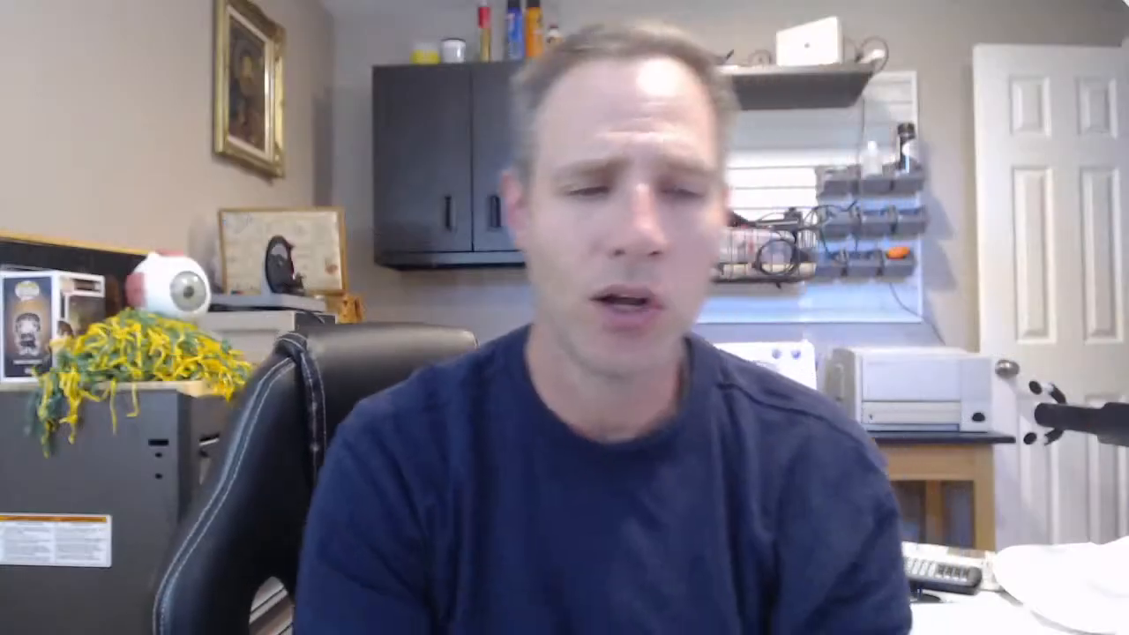
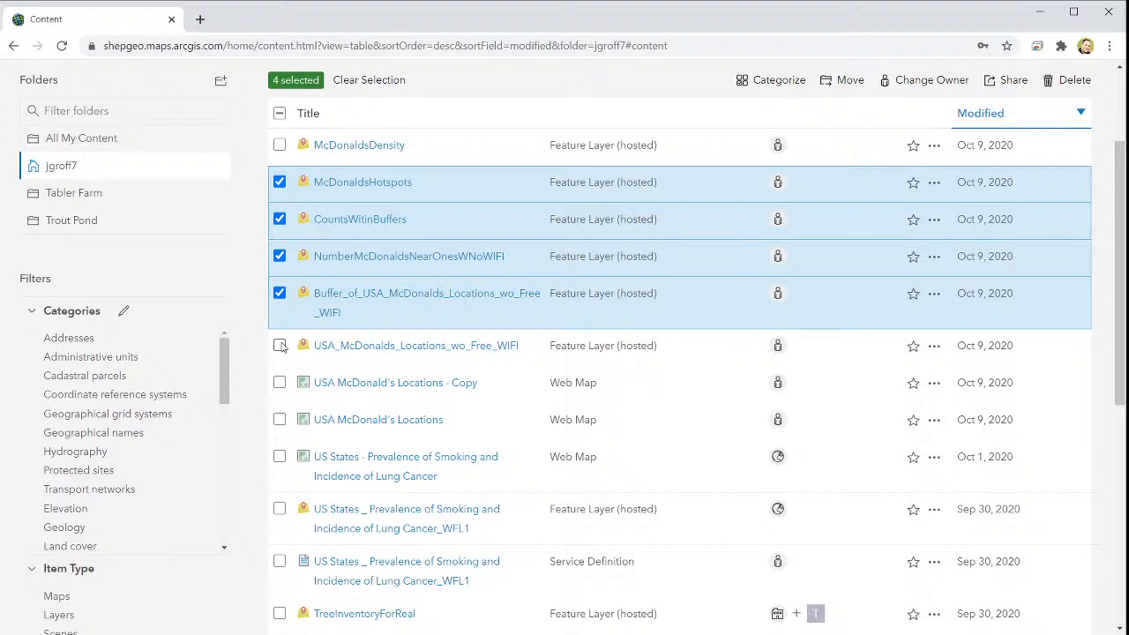
# In the ArcGIS Online content list, add USA_McDonalds_Locations_wo_Free_WIFI and McDonaldsDensity to the selection and delete all selected items
pyautogui.click(280, 345)
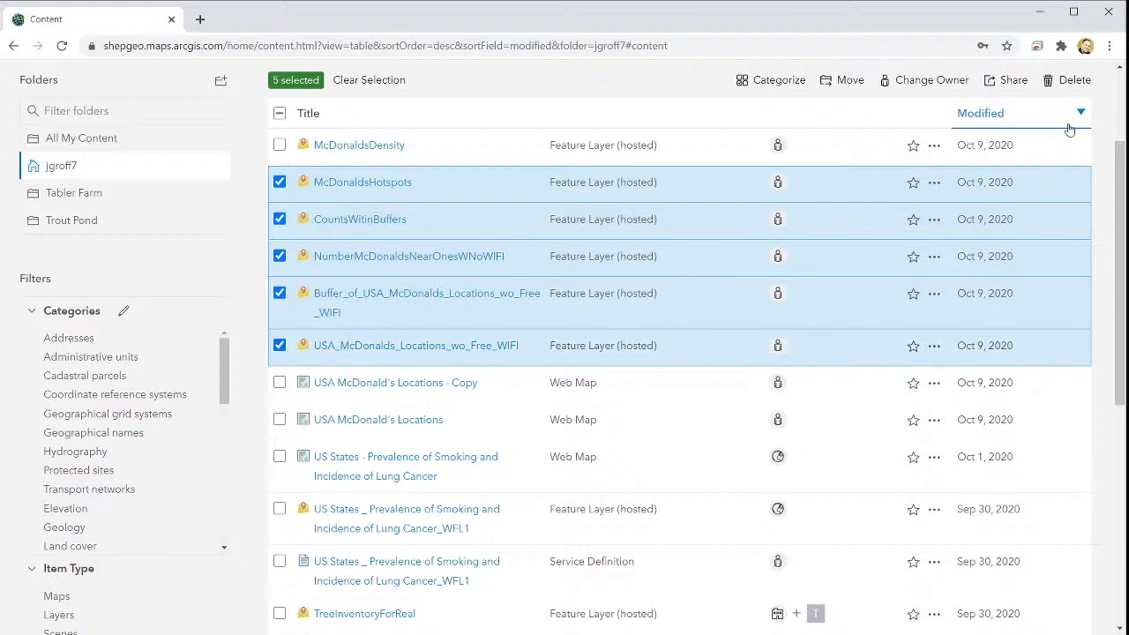
pyautogui.click(280, 144)
pyautogui.click(1070, 81)
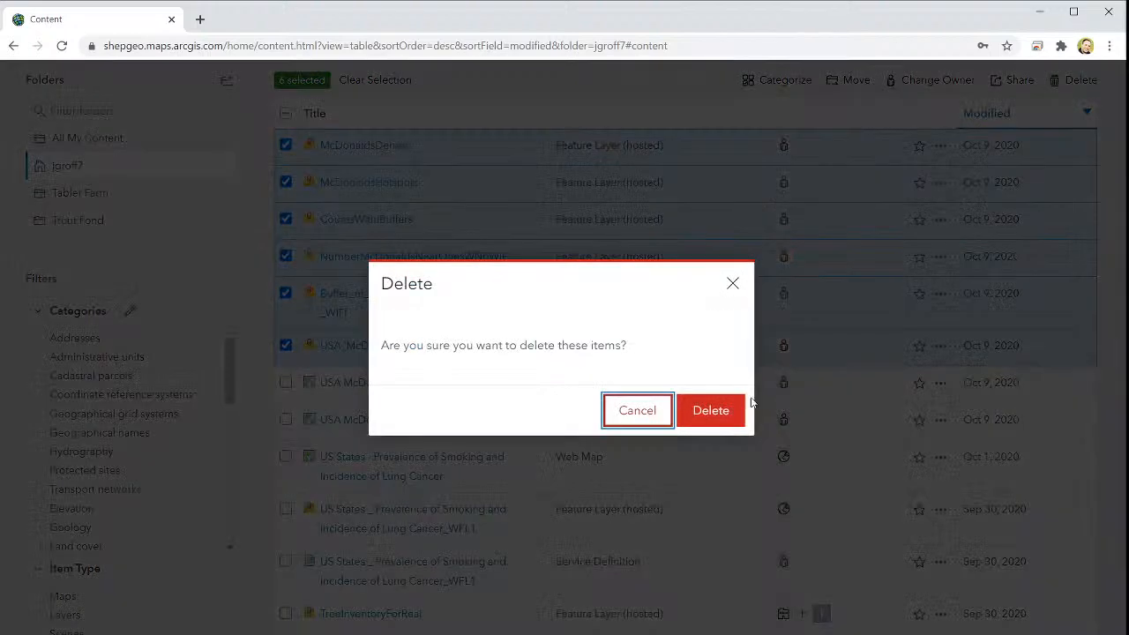
pyautogui.click(715, 422)
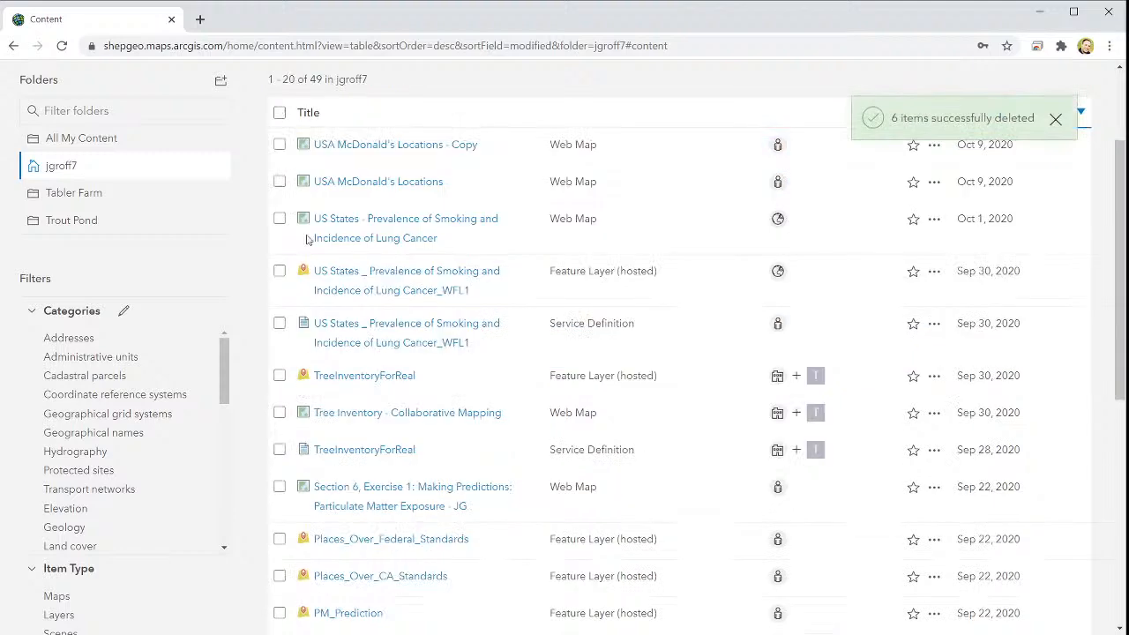
# Delete the USA McDonald's Locations - Copy web map
pyautogui.click(278, 145)
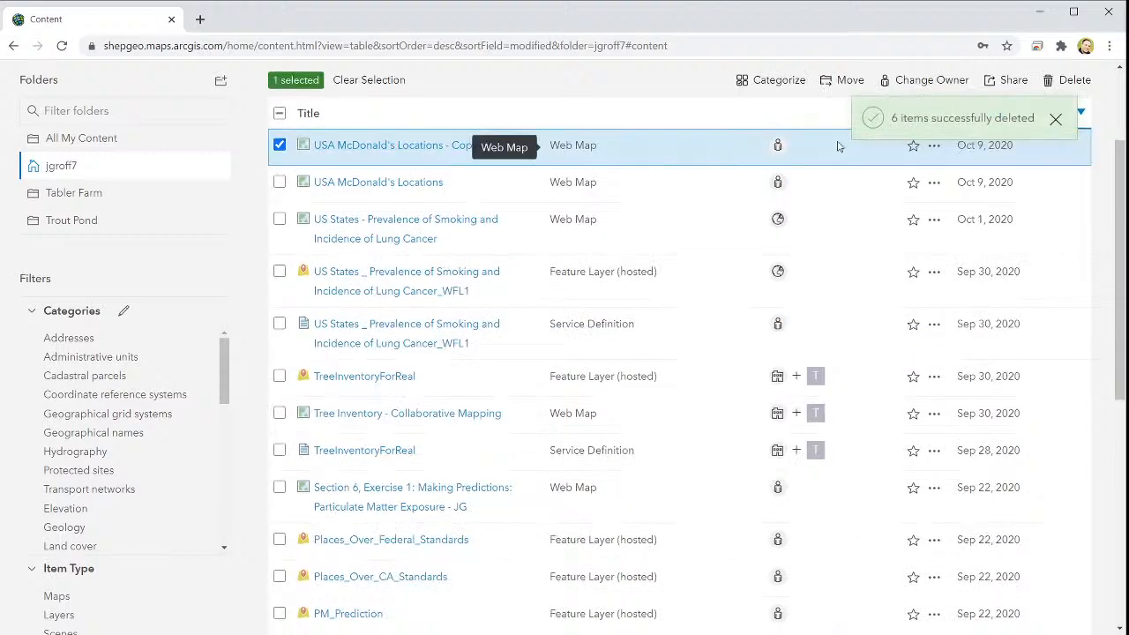
pyautogui.click(1075, 79)
pyautogui.click(701, 409)
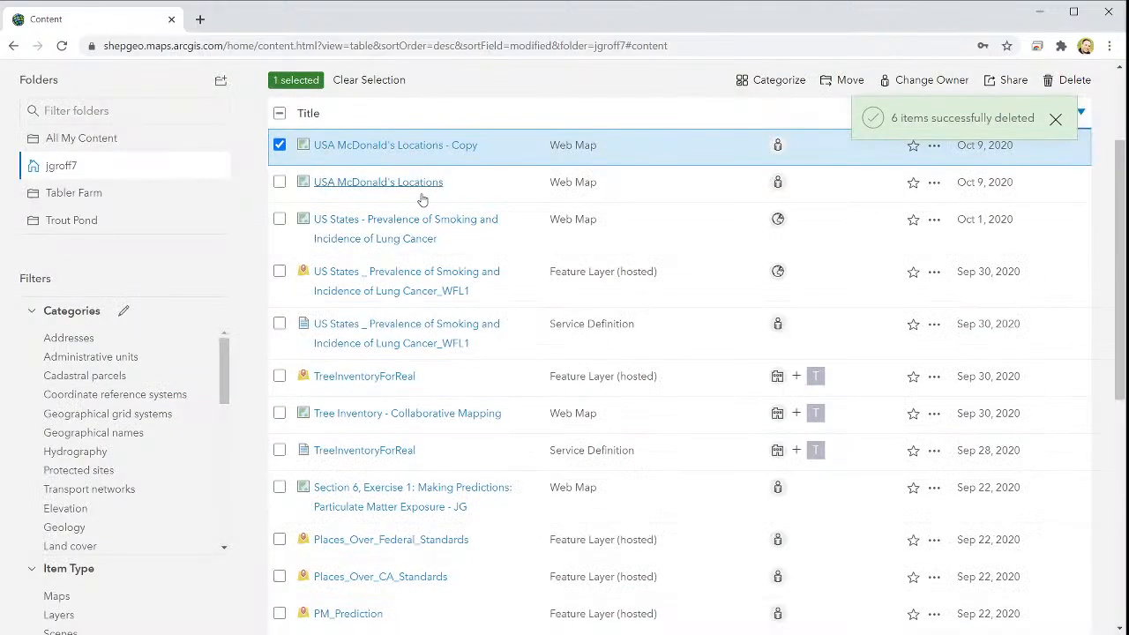
# Open the USA McDonald's Locations web map in Map Viewer and focus it on the southeastern United States
pyautogui.click(360, 145)
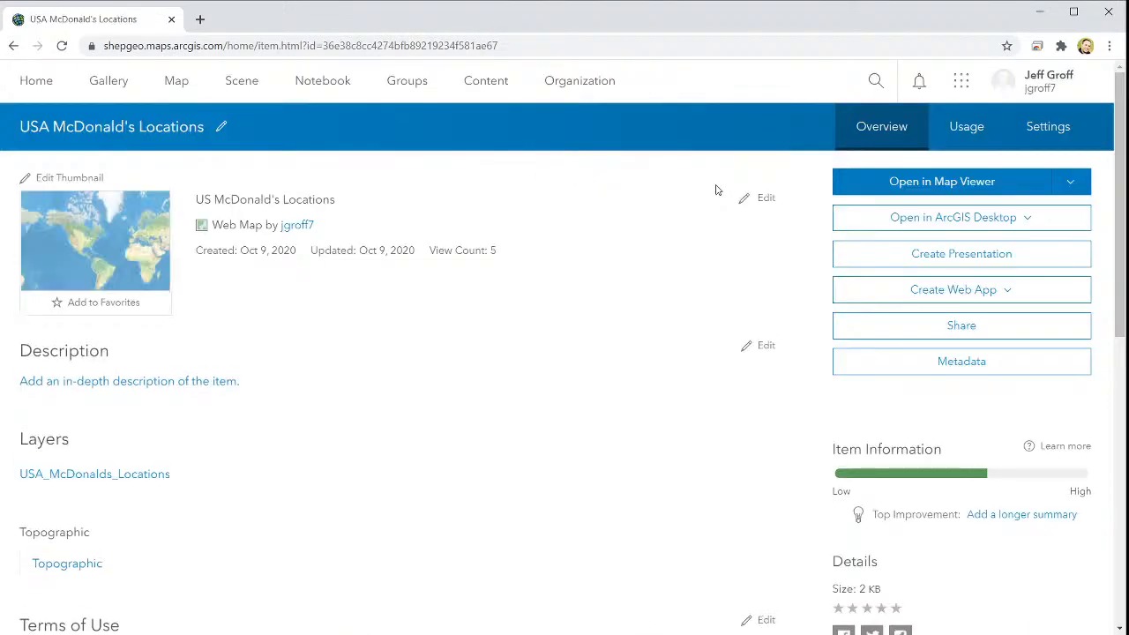
pyautogui.click(947, 179)
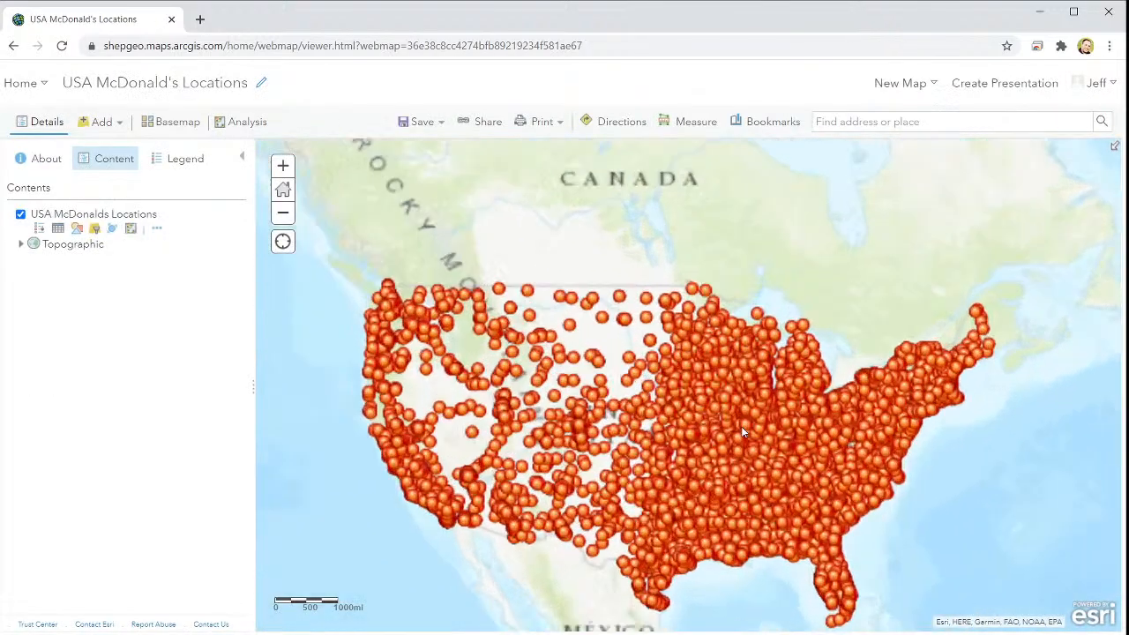
pyautogui.scroll(3, 833, 457)
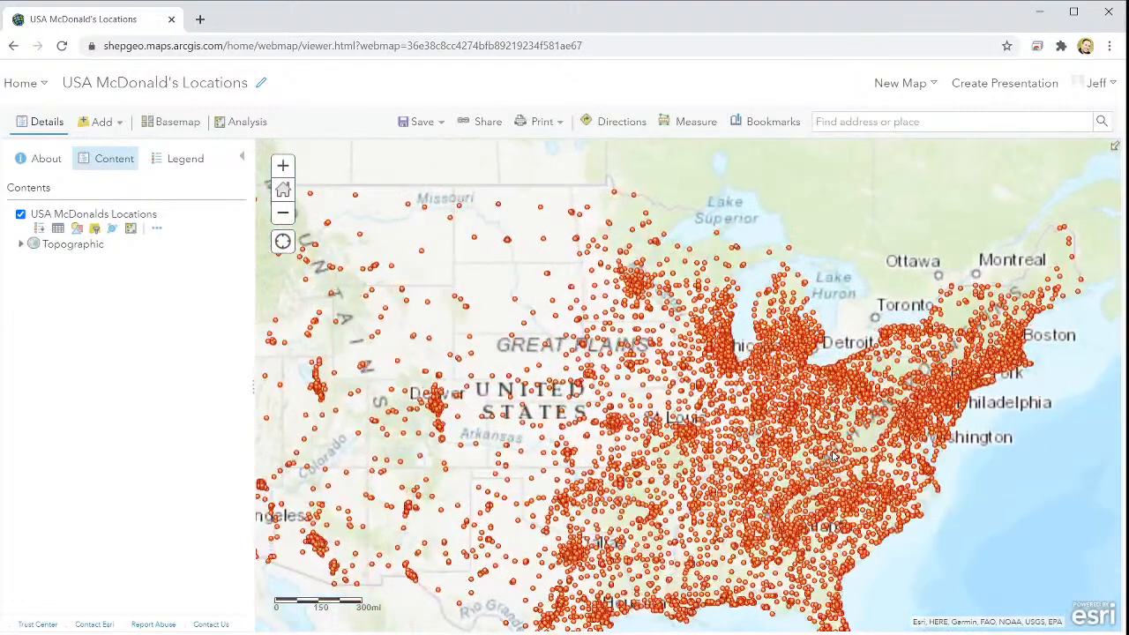
pyautogui.moveTo(834, 457); pyautogui.dragTo(652, 441)
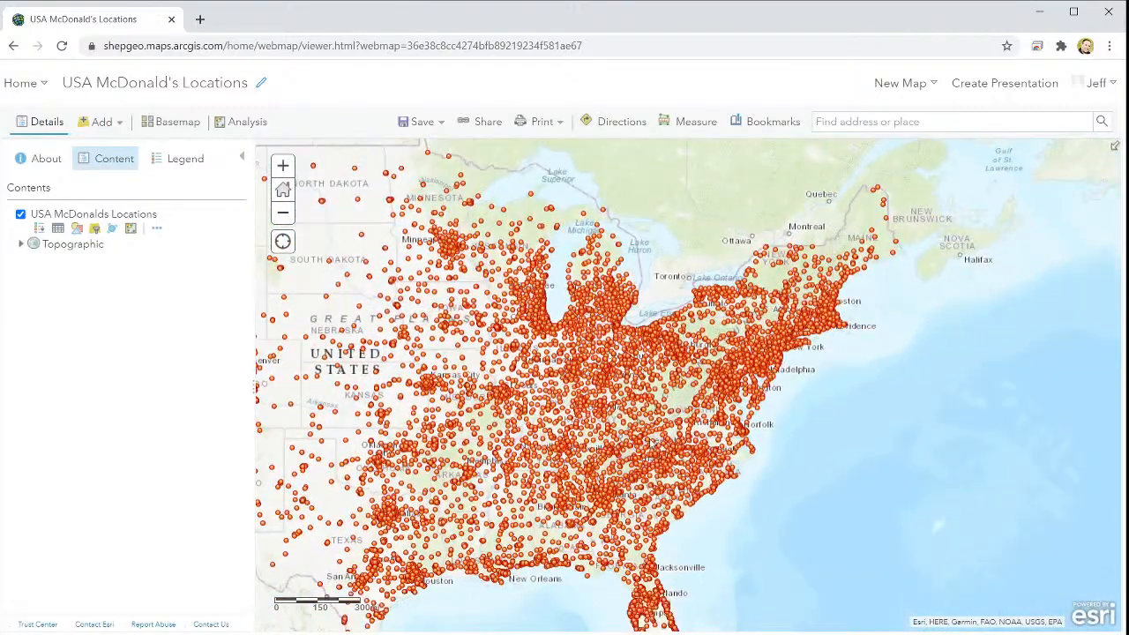
pyautogui.scroll(3, 609, 494)
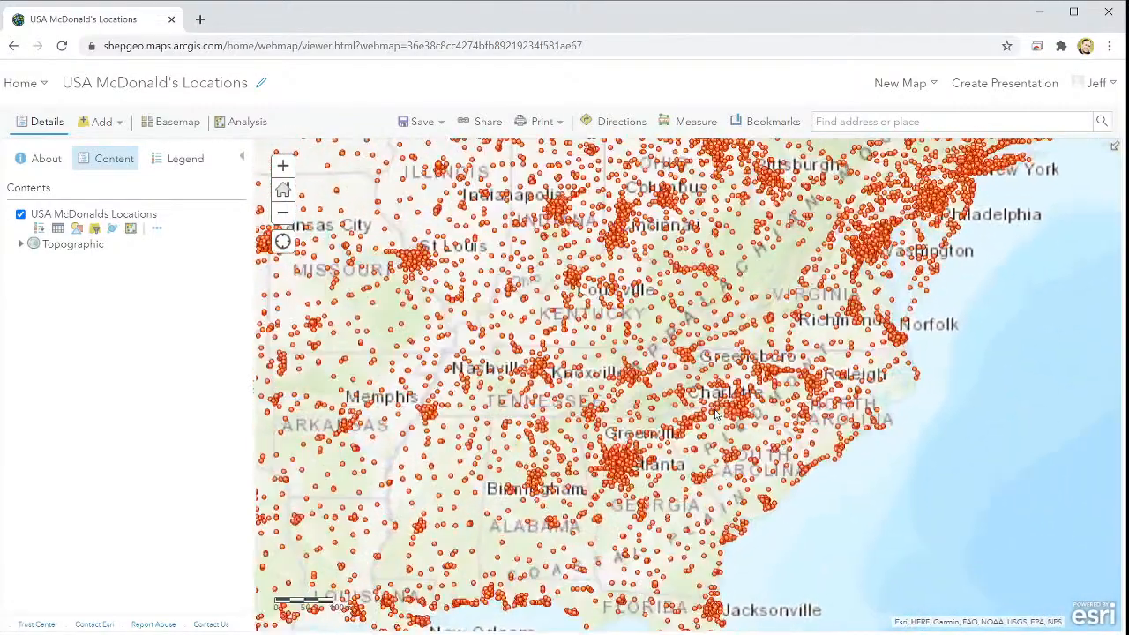
# Open the single-symbol style options of the USA McDonalds Locations layer and start changing its location symbol
pyautogui.scroll(2, 714, 423)
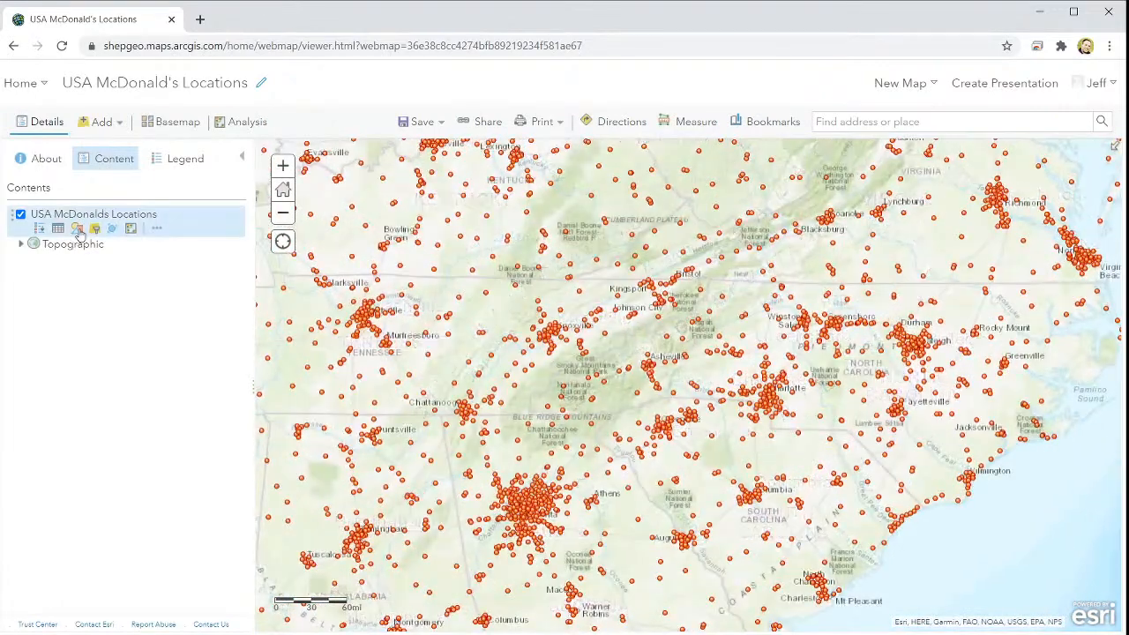
pyautogui.click(76, 228)
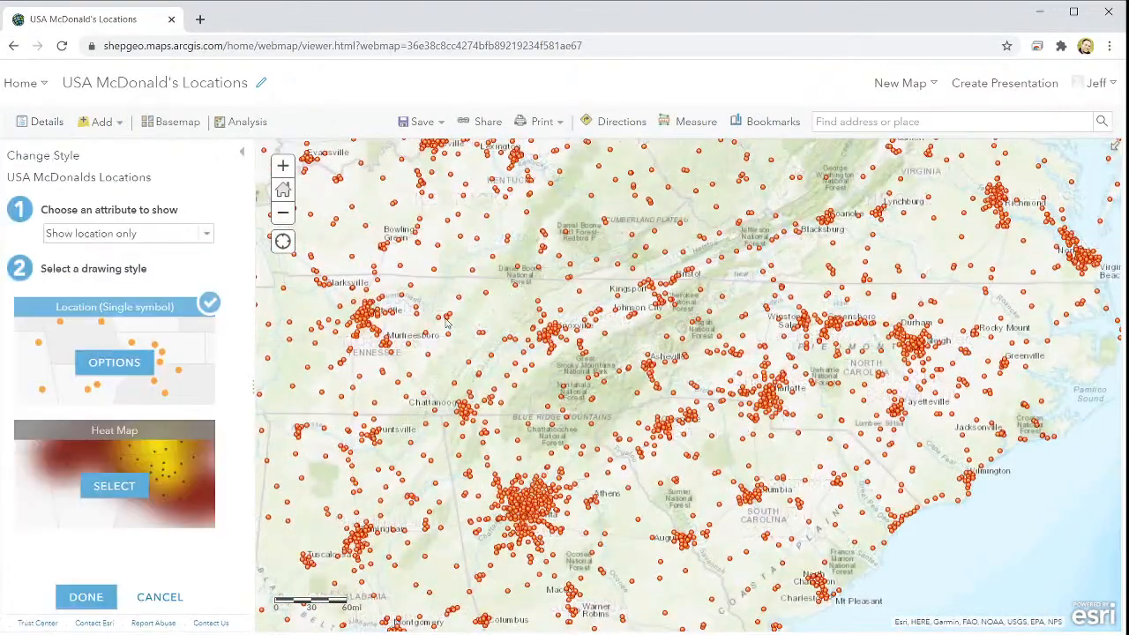
pyautogui.click(125, 369)
pyautogui.click(56, 236)
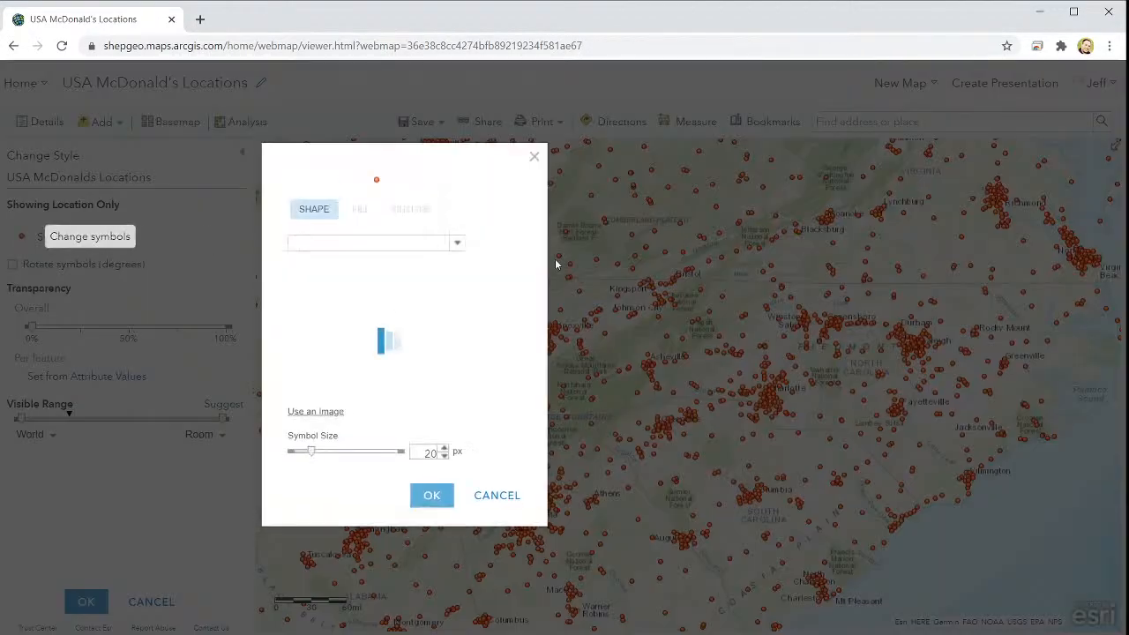
# Browse the Shapes symbol set and try the black circle and the green circle for the locations
pyautogui.scroll(-3, 326, 291)
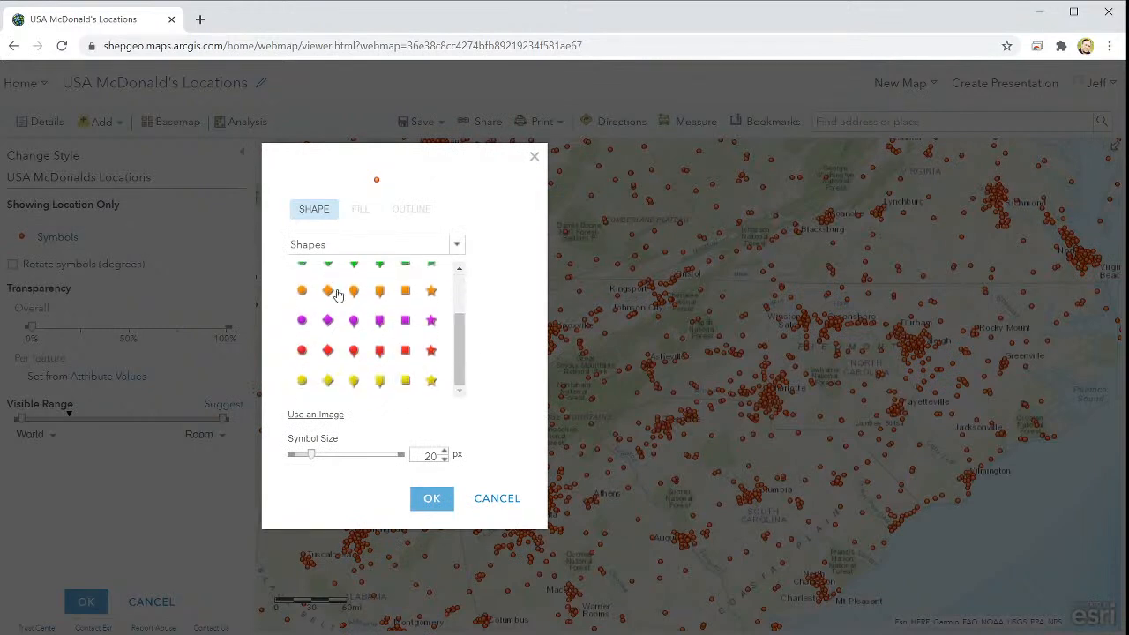
pyautogui.scroll(3, 352, 300)
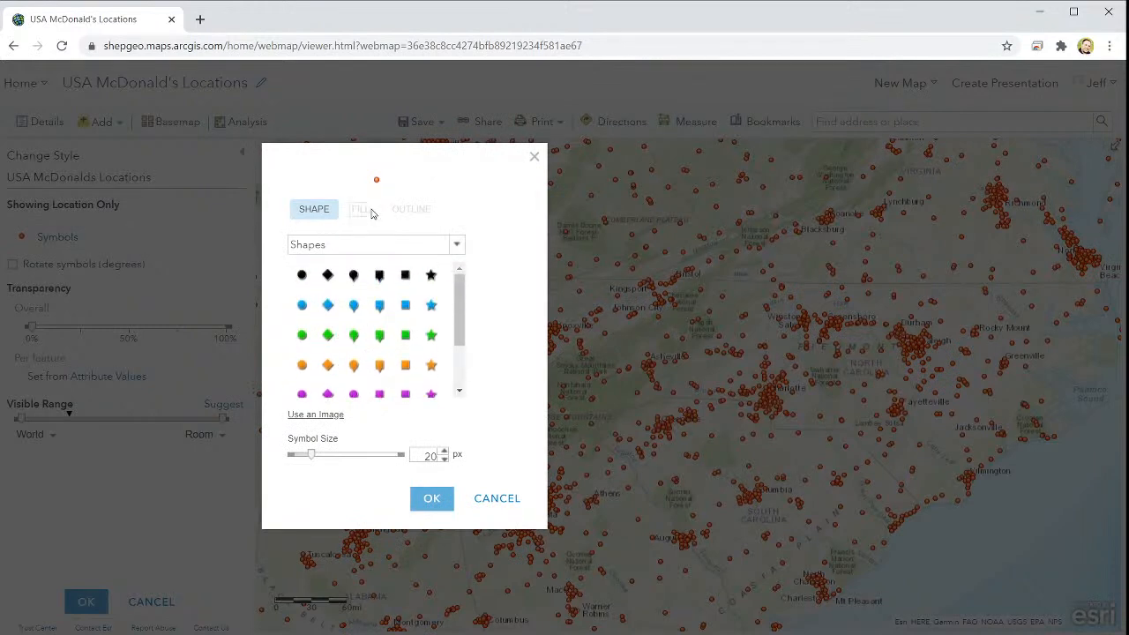
pyautogui.click(455, 244)
pyautogui.click(455, 244)
pyautogui.click(302, 276)
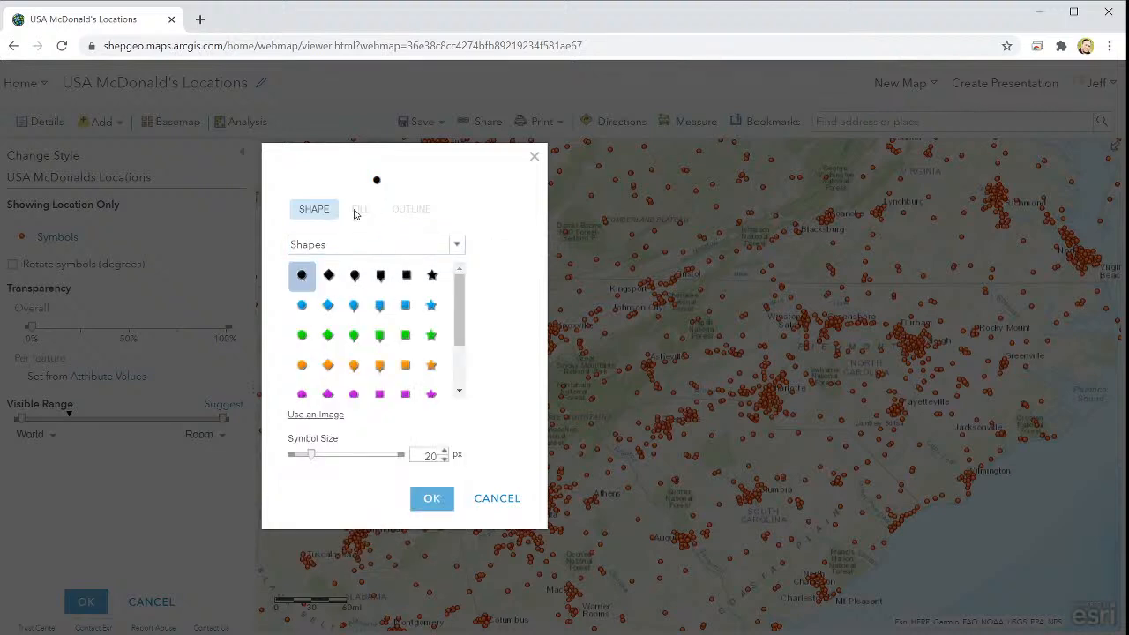
pyautogui.click(302, 335)
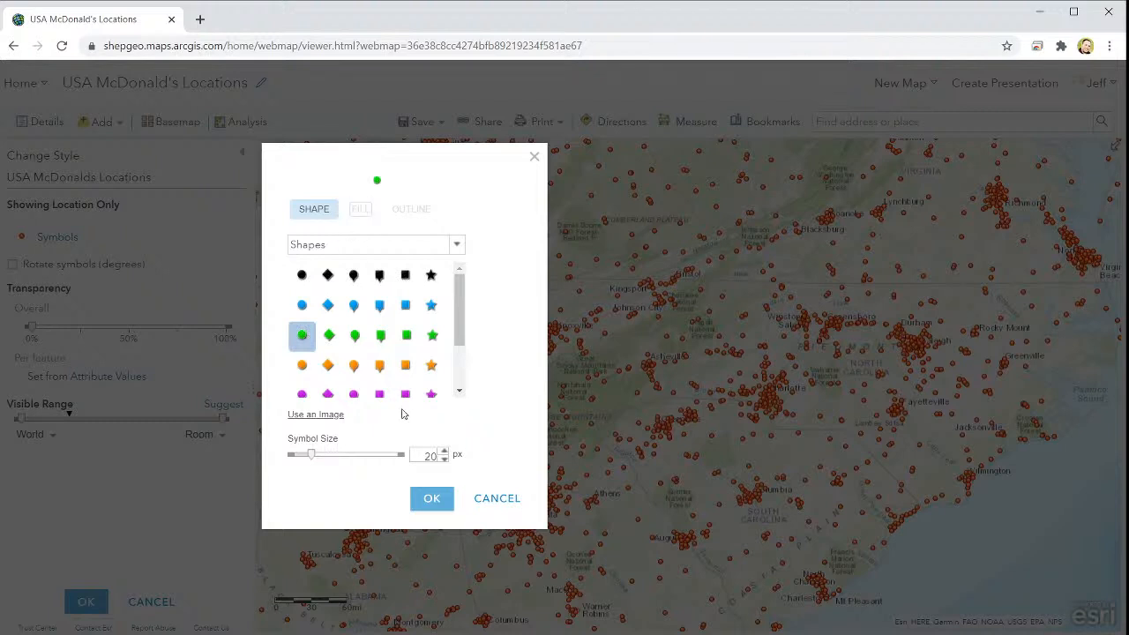
# Symbolize the McDonald's locations with the black fork-and-knife symbol from the Points of Interest set
pyautogui.click(348, 248)
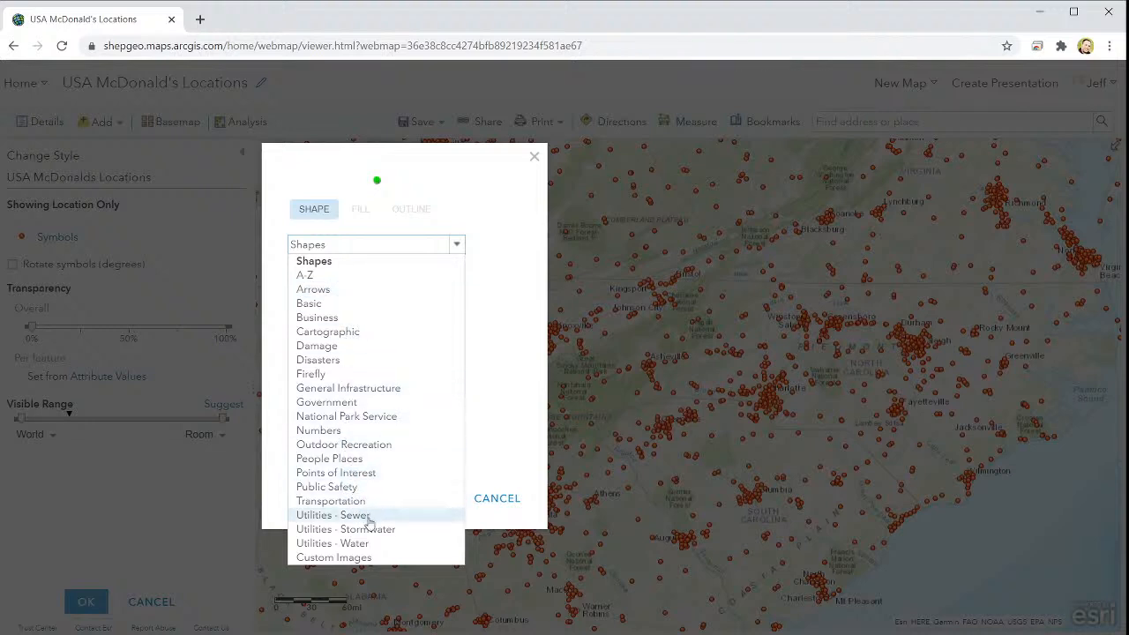
pyautogui.click(366, 475)
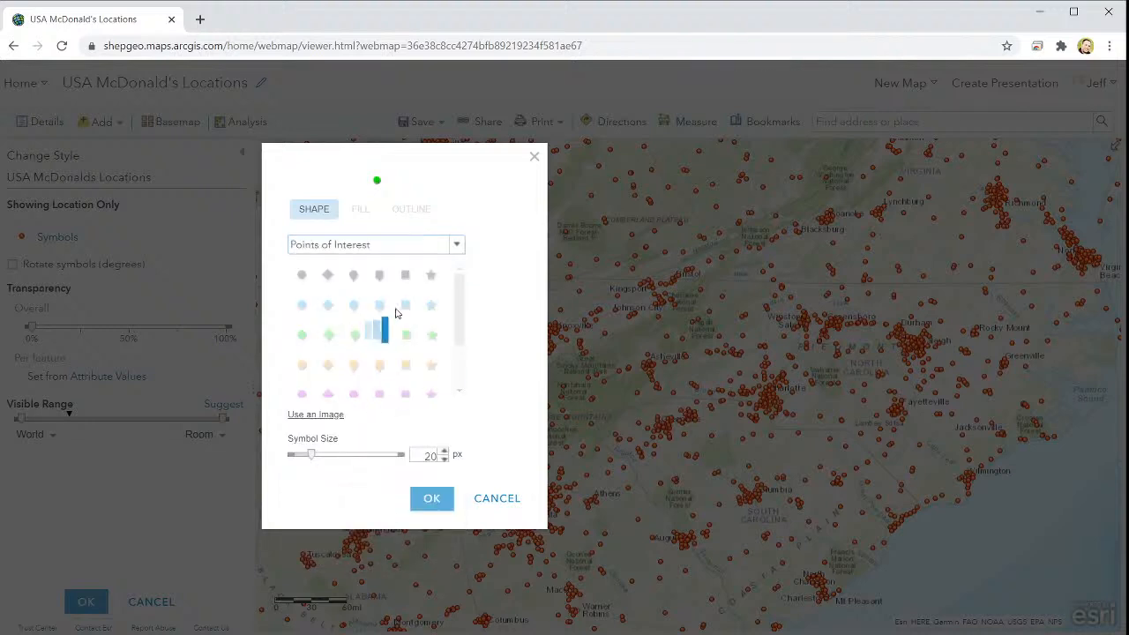
pyautogui.scroll(-1, 420, 318)
pyautogui.scroll(-1, 422, 328)
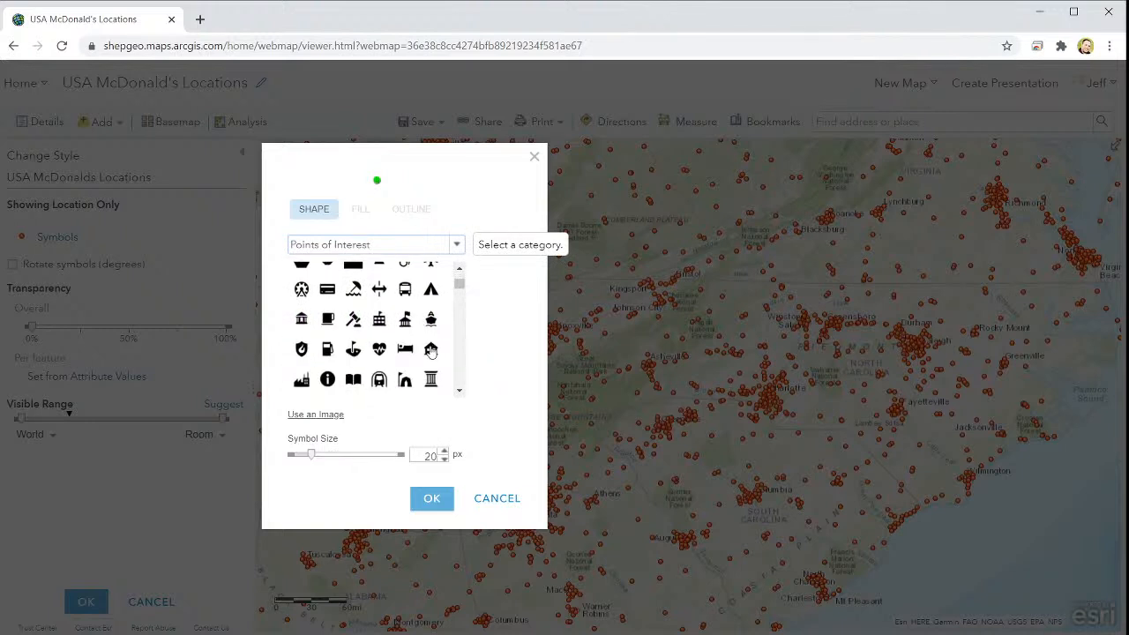
pyautogui.scroll(2, 421, 348)
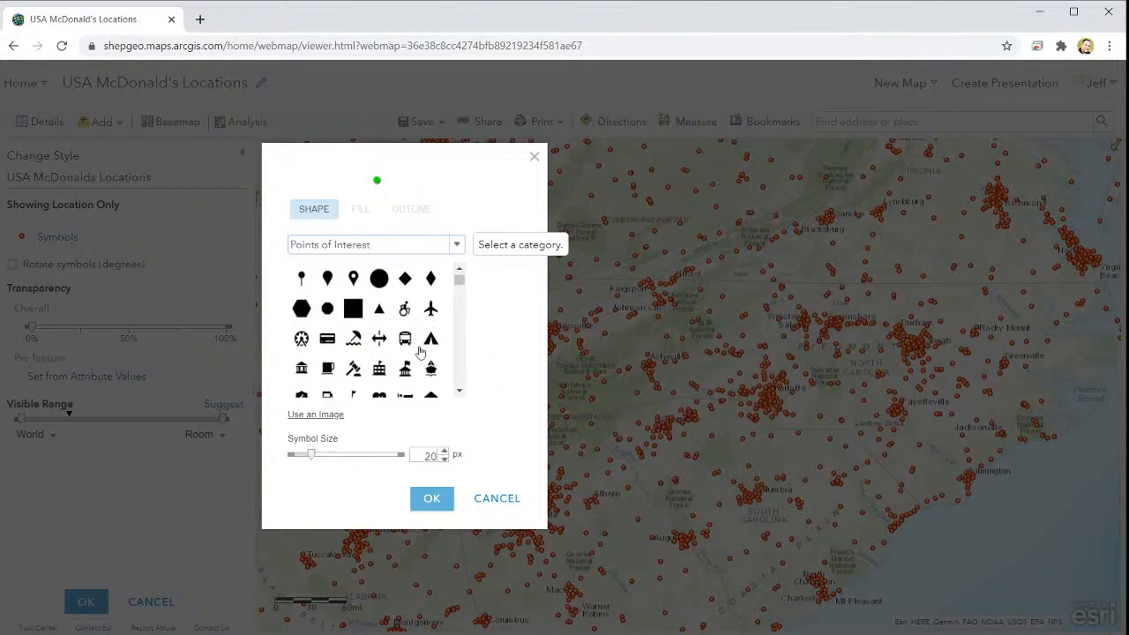
pyautogui.scroll(-3, 420, 352)
pyautogui.scroll(2, 366, 322)
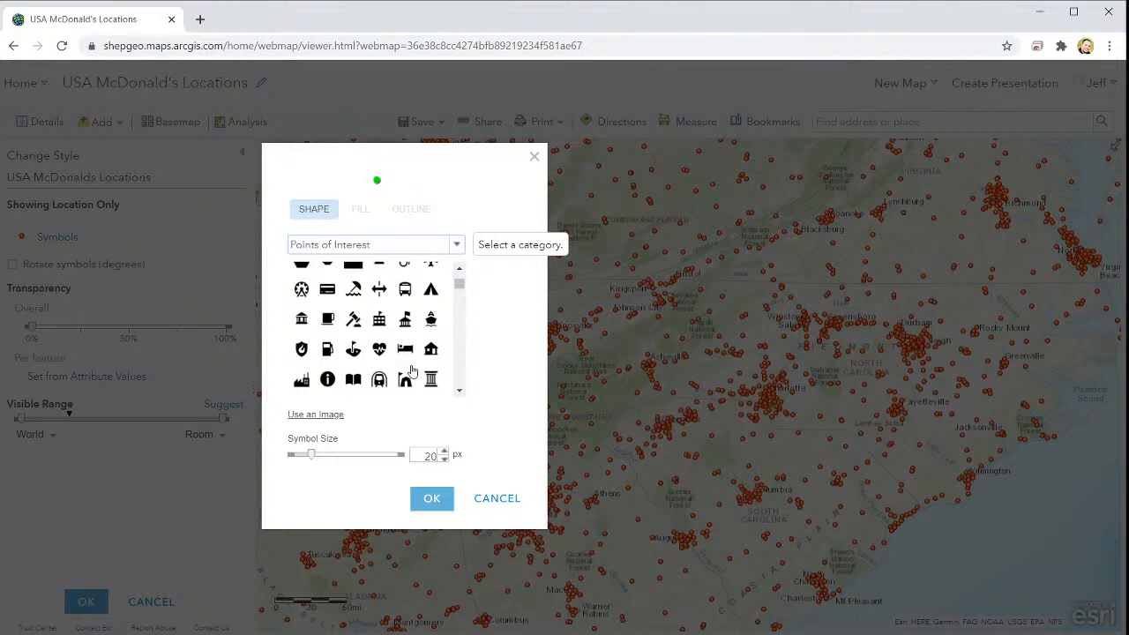
pyautogui.scroll(-2, 411, 370)
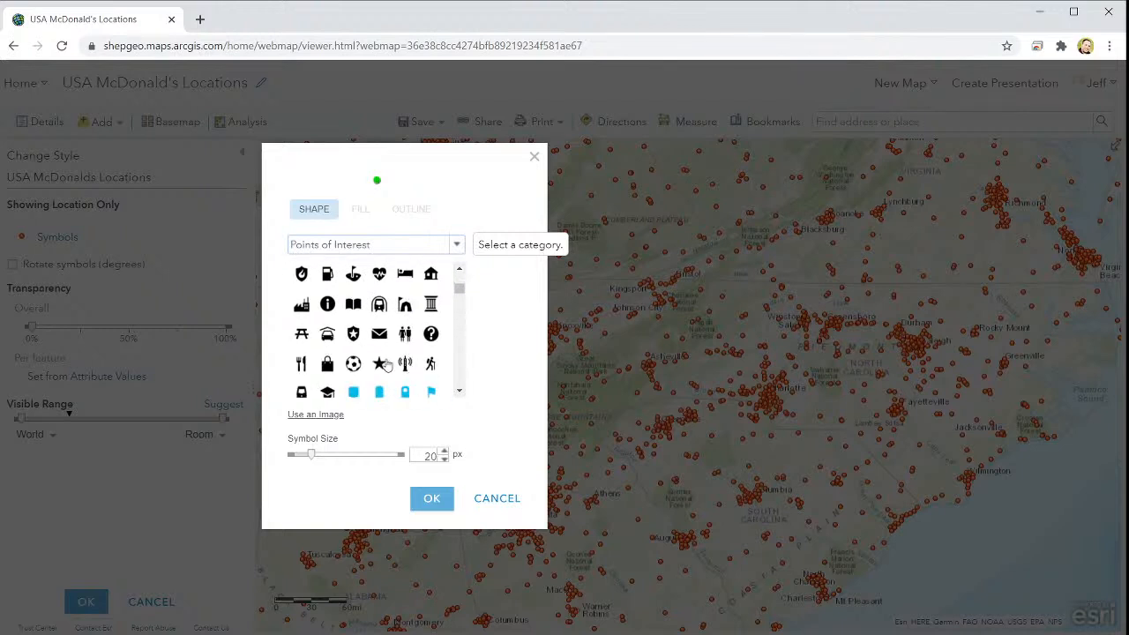
pyautogui.click(300, 363)
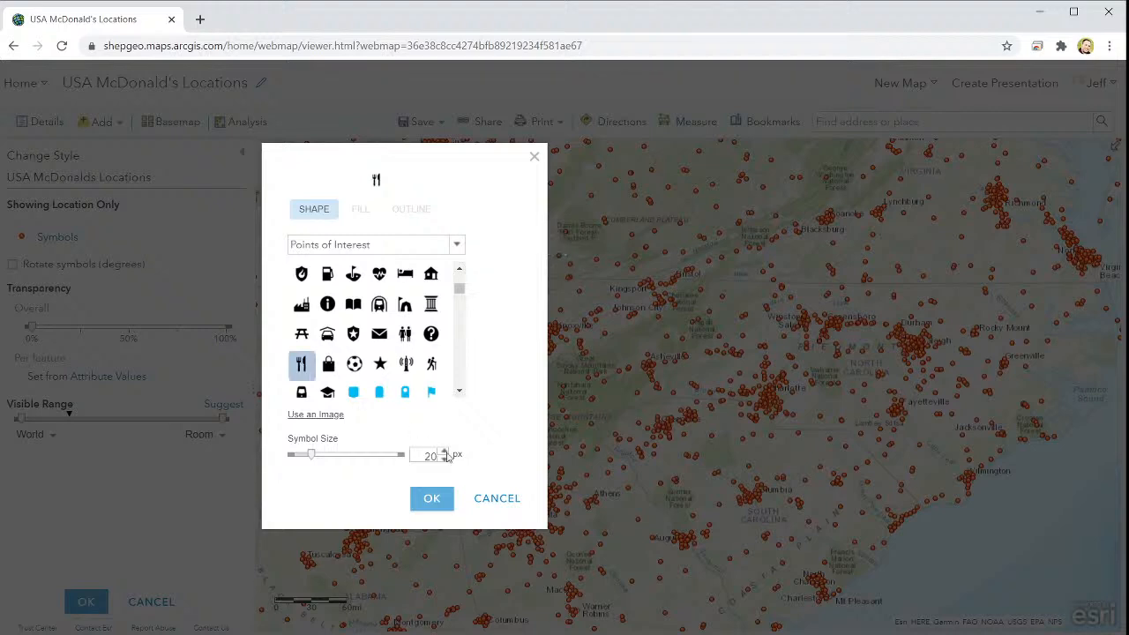
pyautogui.click(431, 498)
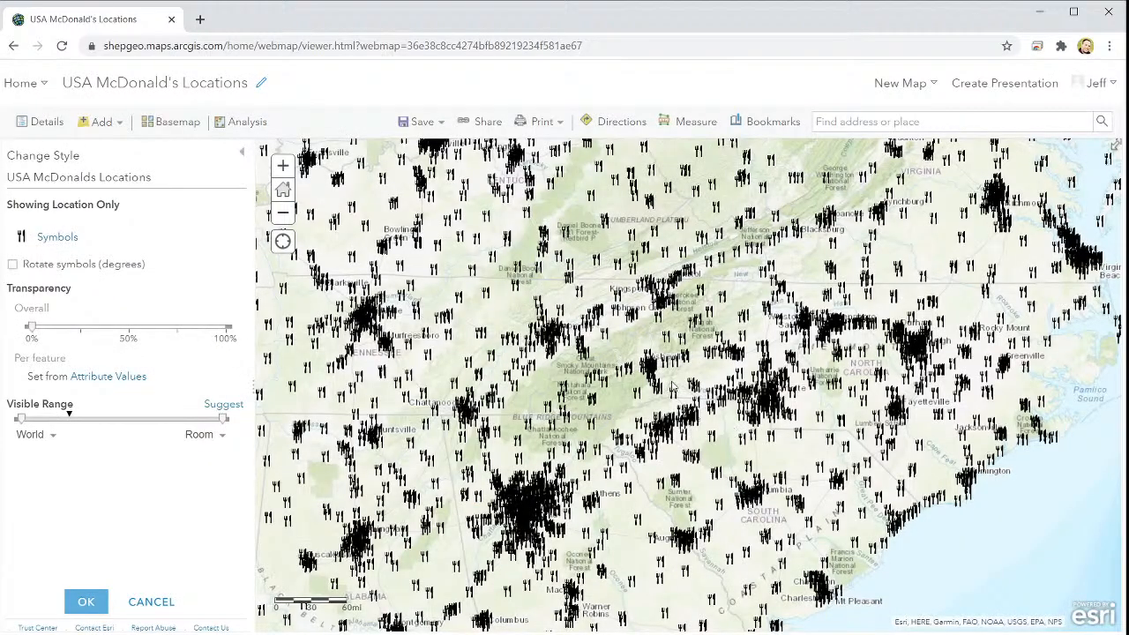
# Change the location symbol to the green circle from the Shapes set and set its size to 13 px
pyautogui.click(20, 236)
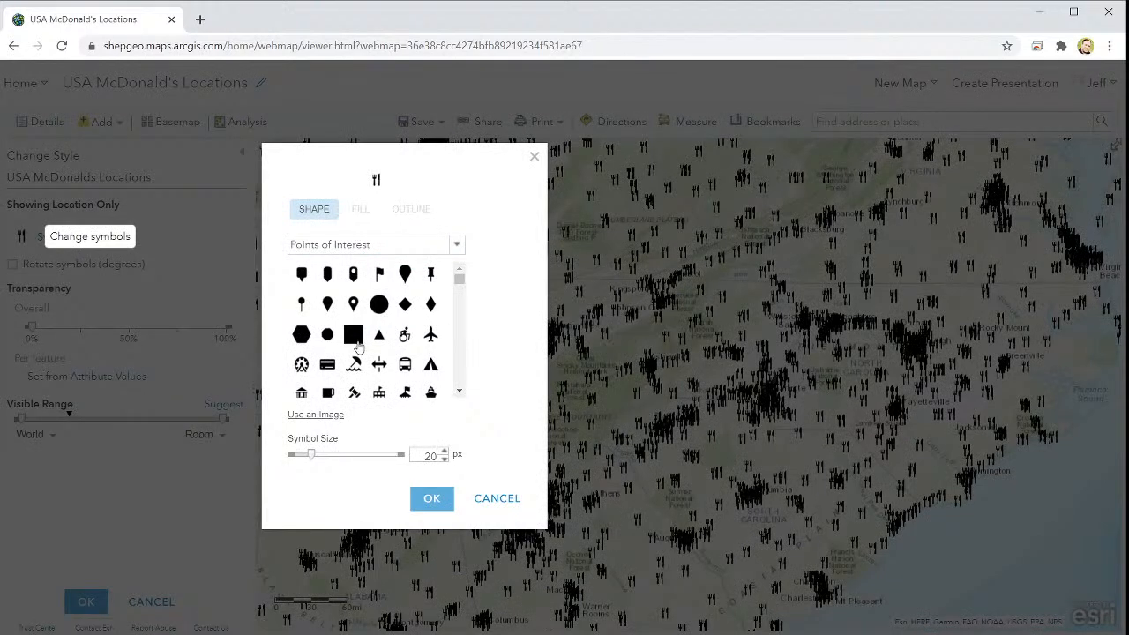
pyautogui.scroll(-3, 392, 368)
pyautogui.scroll(2, 402, 364)
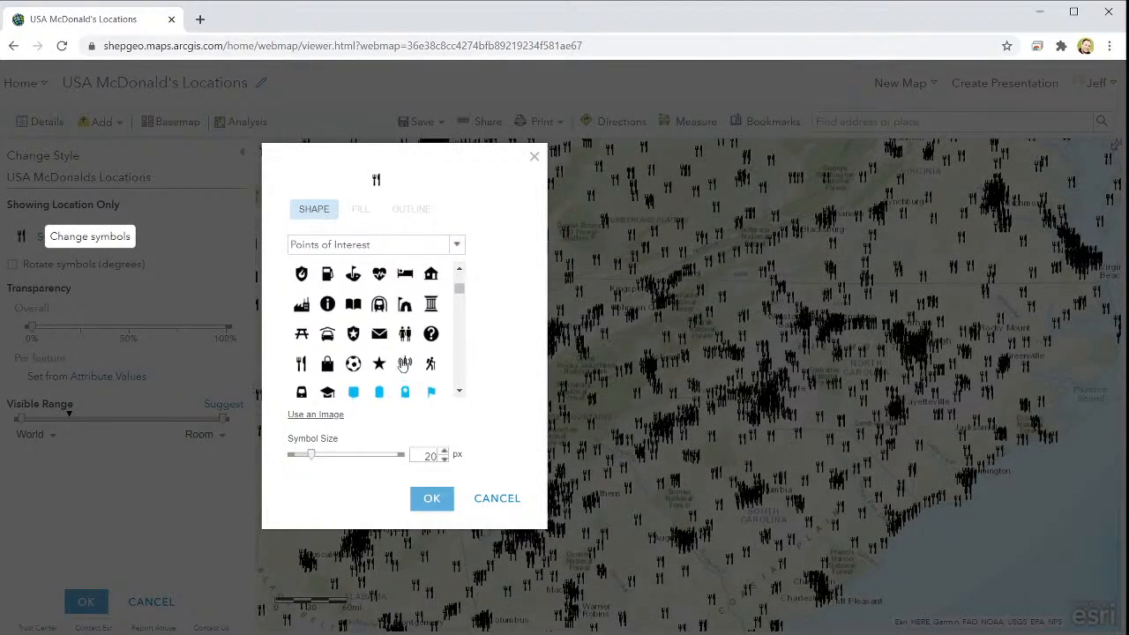
pyautogui.scroll(2, 379, 363)
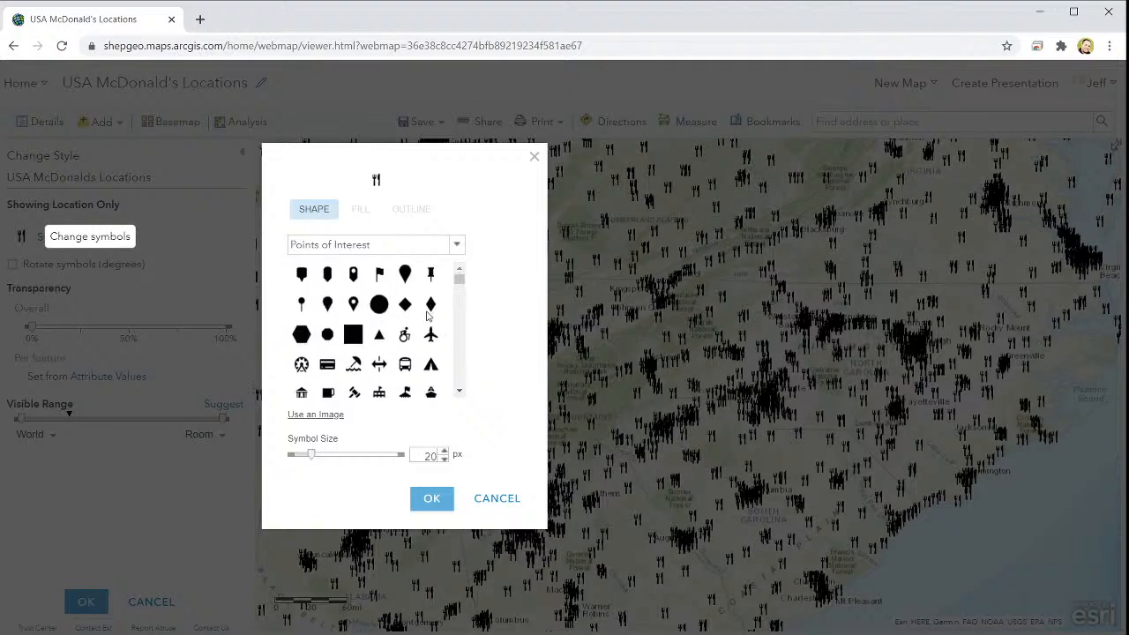
pyautogui.click(351, 246)
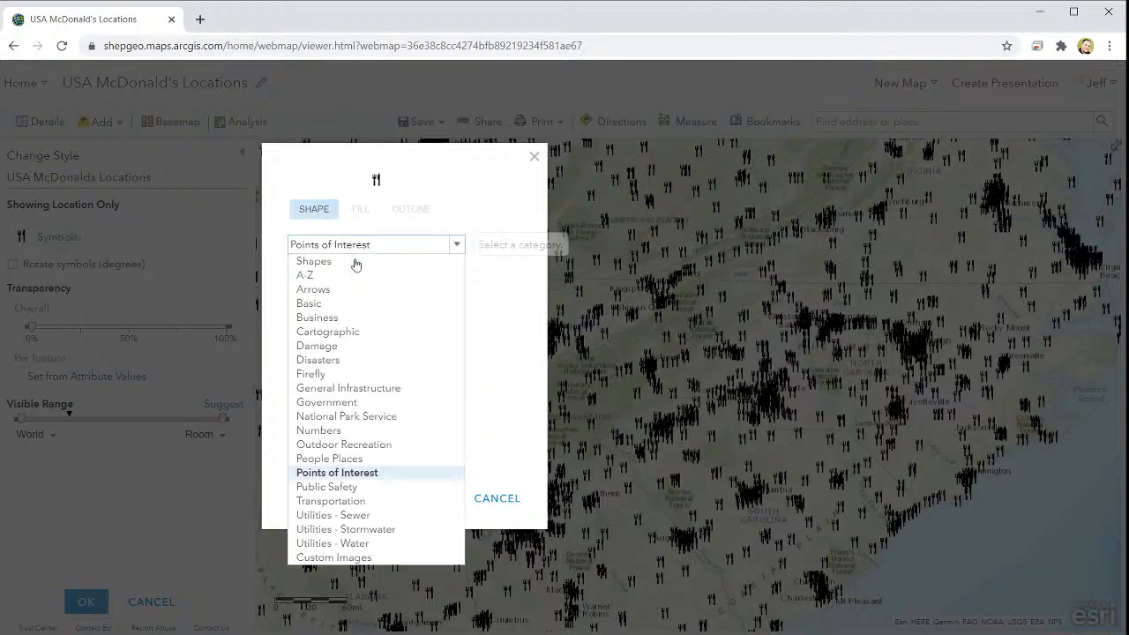
pyautogui.click(355, 263)
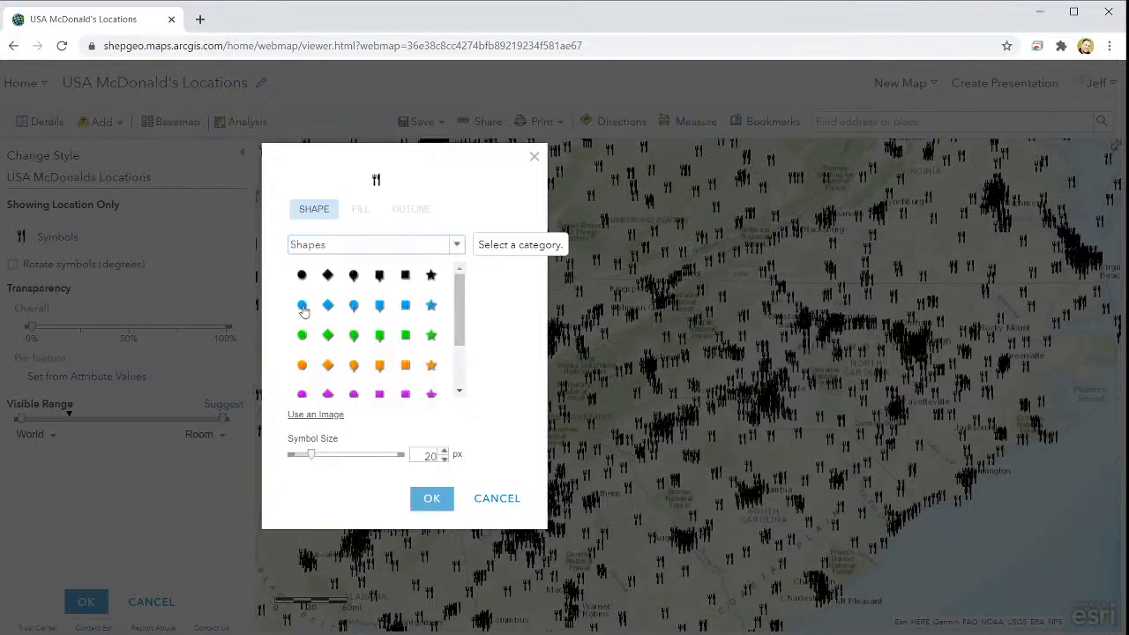
pyautogui.click(303, 337)
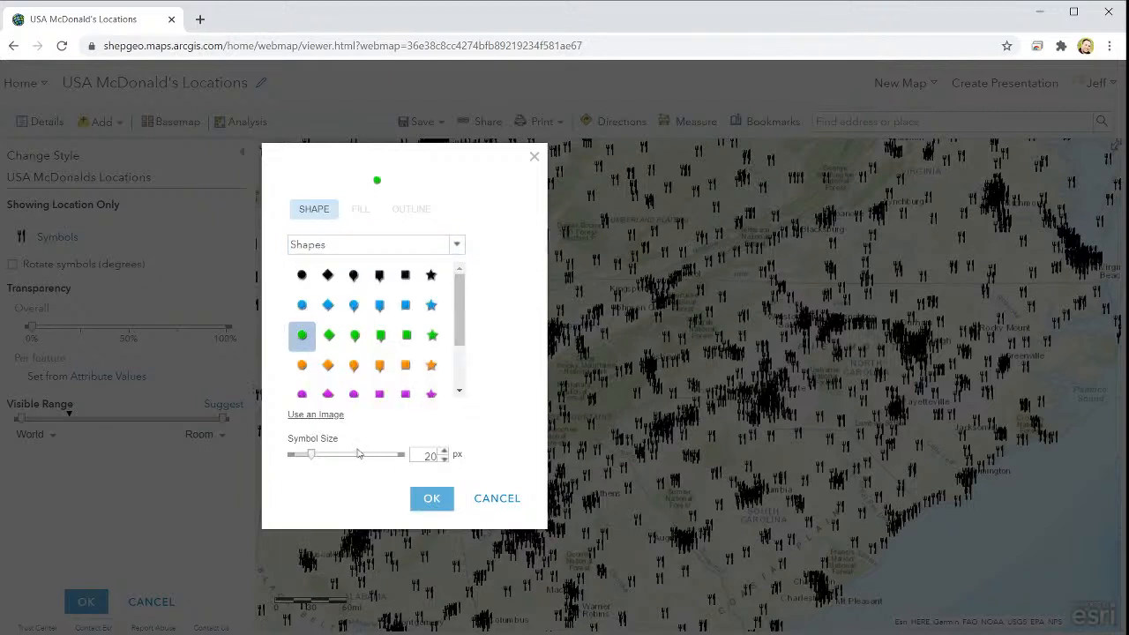
pyautogui.click(443, 458)
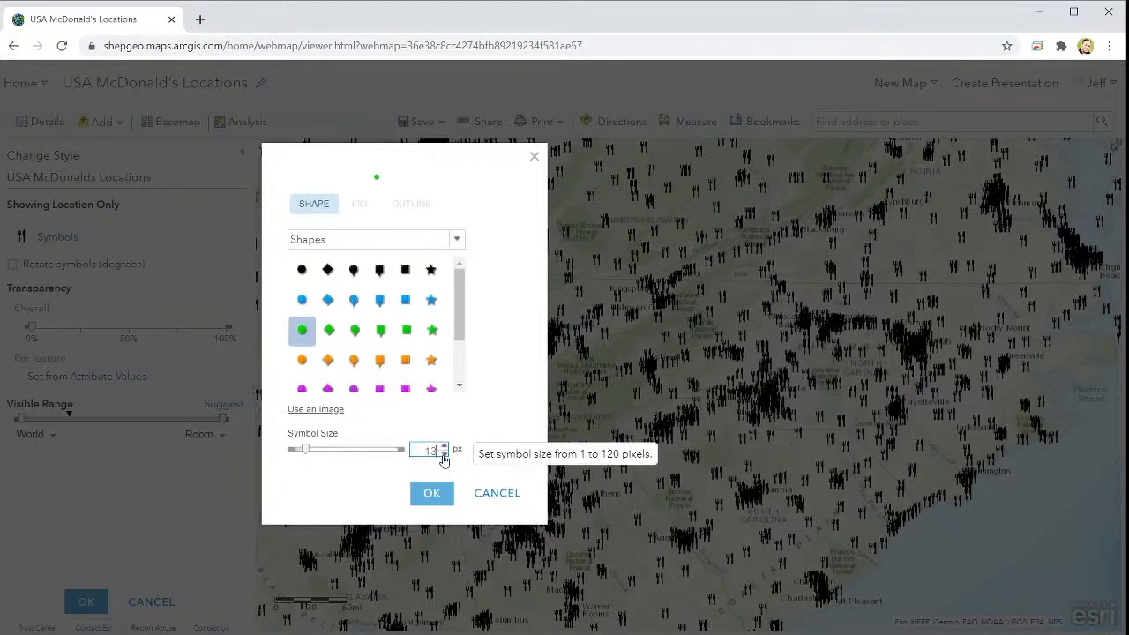
pyautogui.click(431, 492)
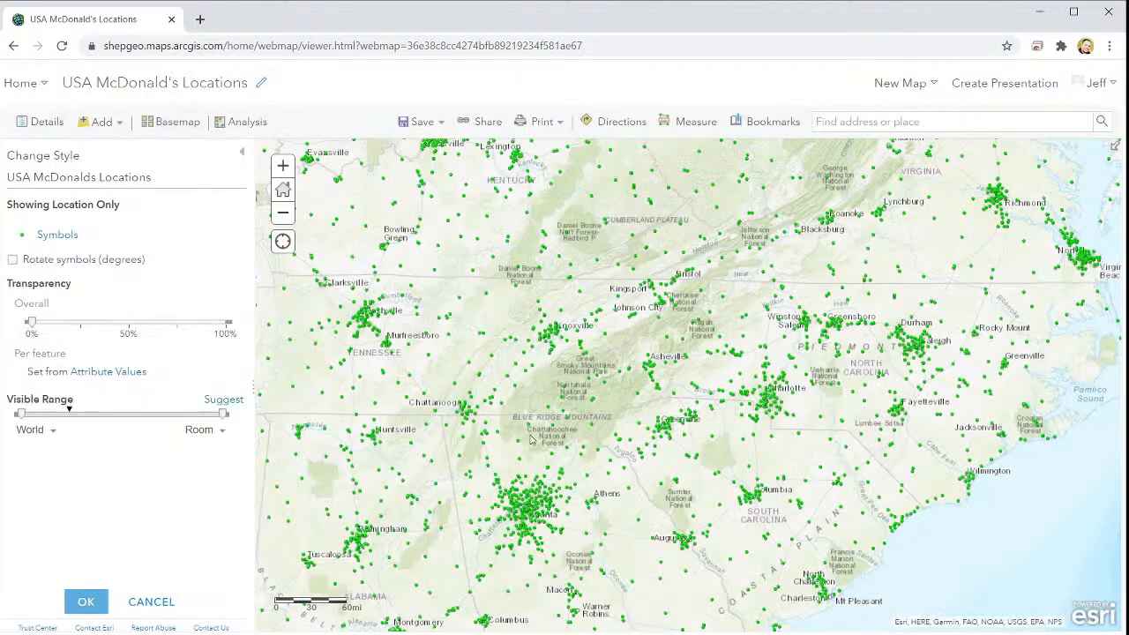
# Leave the style settings, then review the map legend and the additional options of the USA McDonalds Locations layer
pyautogui.scroll(-3, 713, 388)
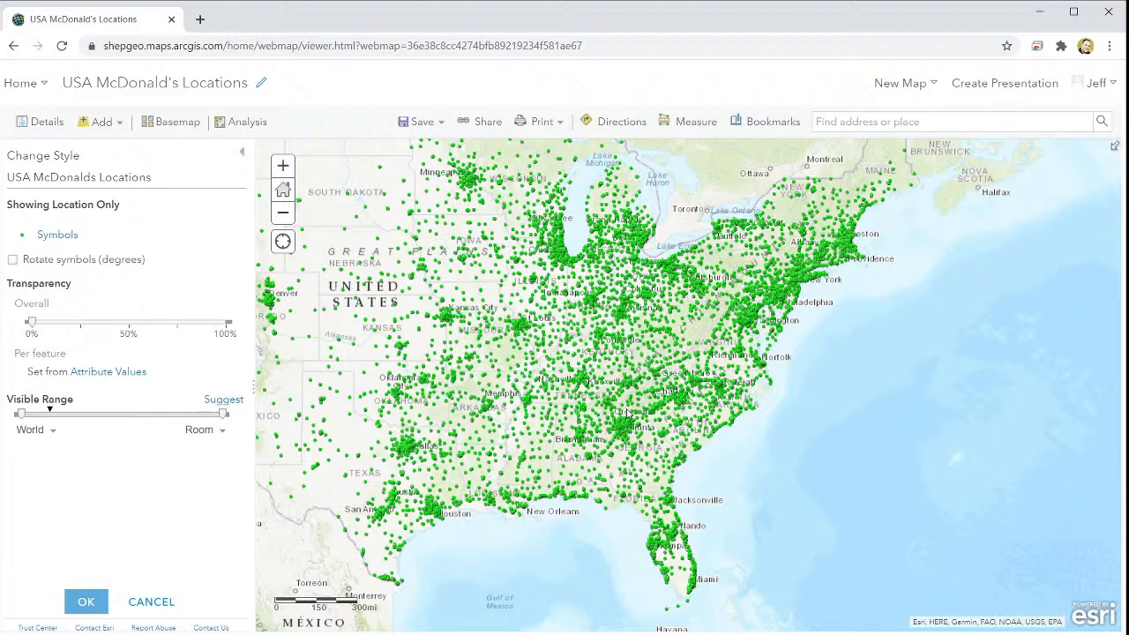
pyautogui.click(45, 129)
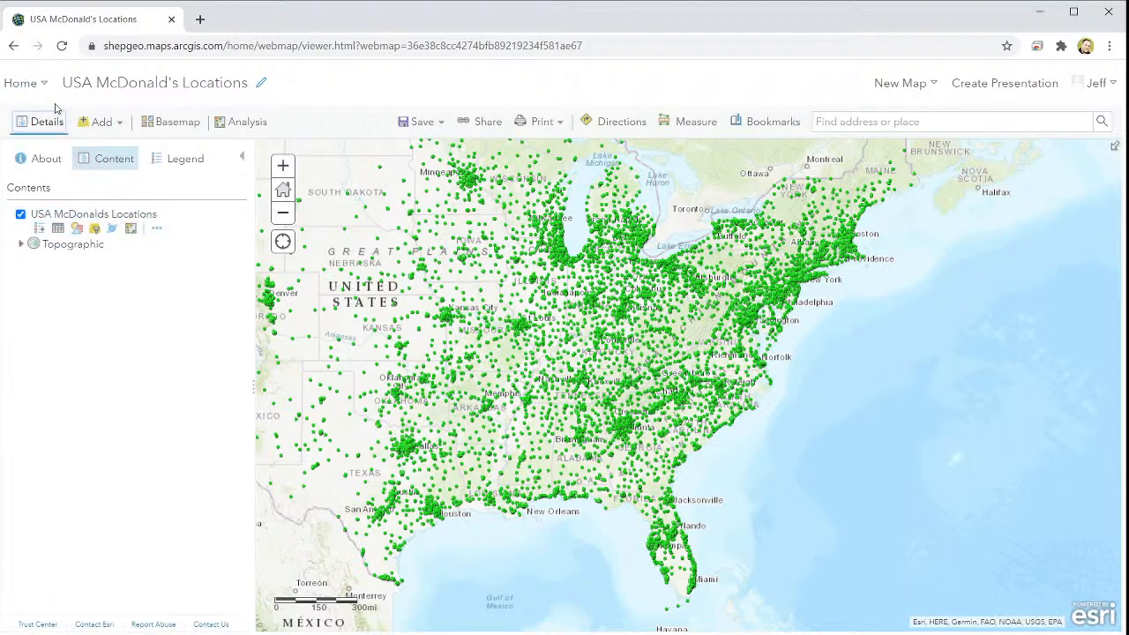
pyautogui.click(196, 166)
pyautogui.click(119, 170)
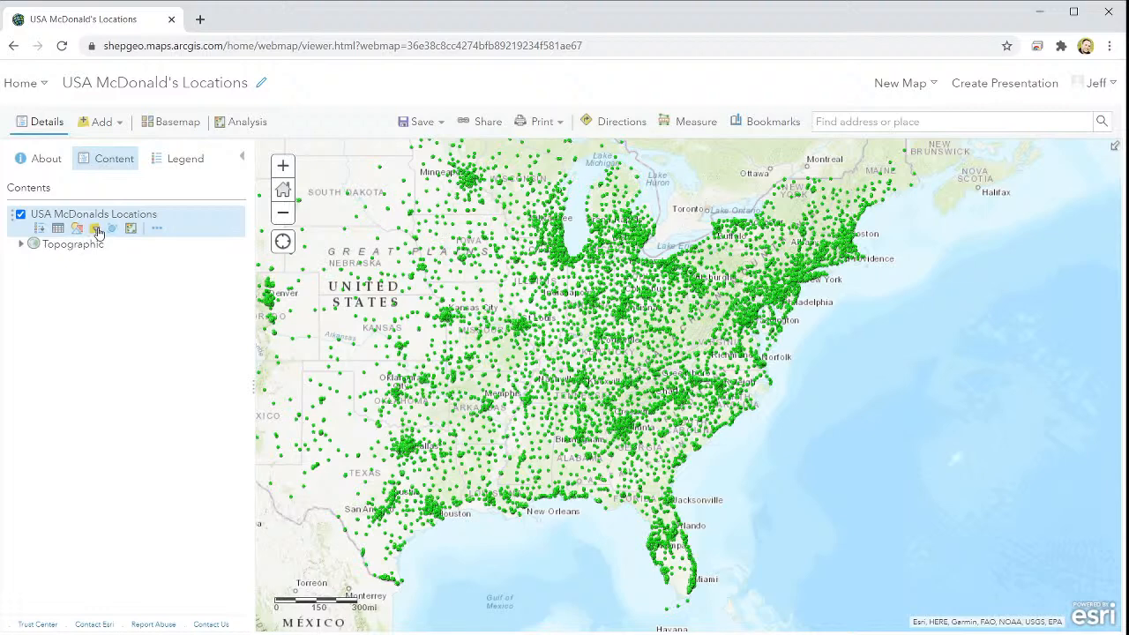
pyautogui.click(156, 231)
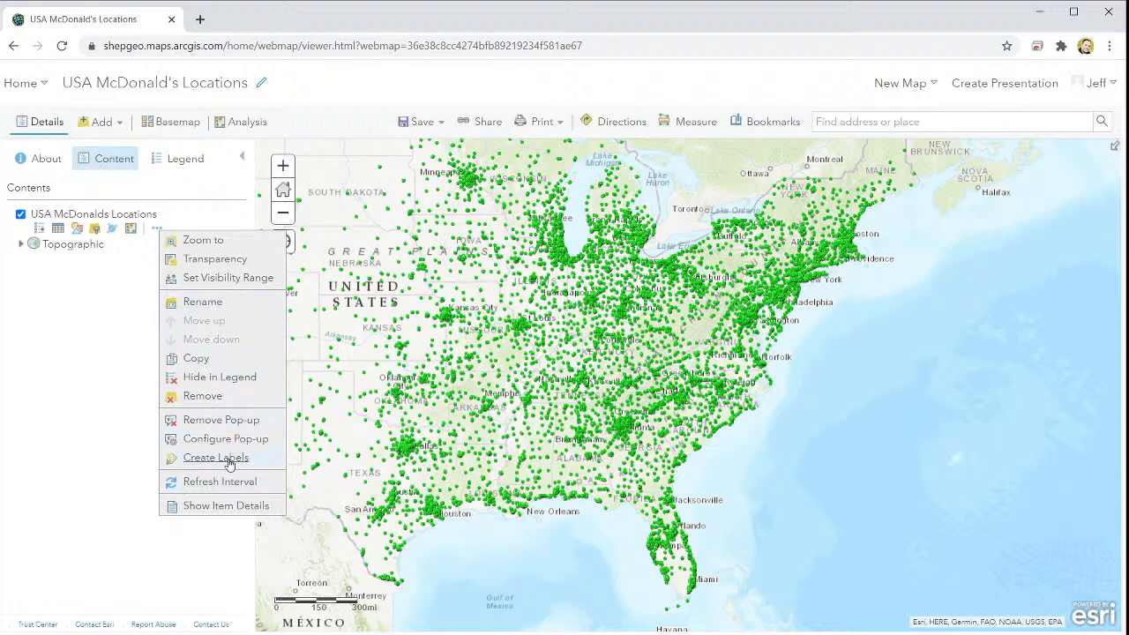
pyautogui.click(44, 425)
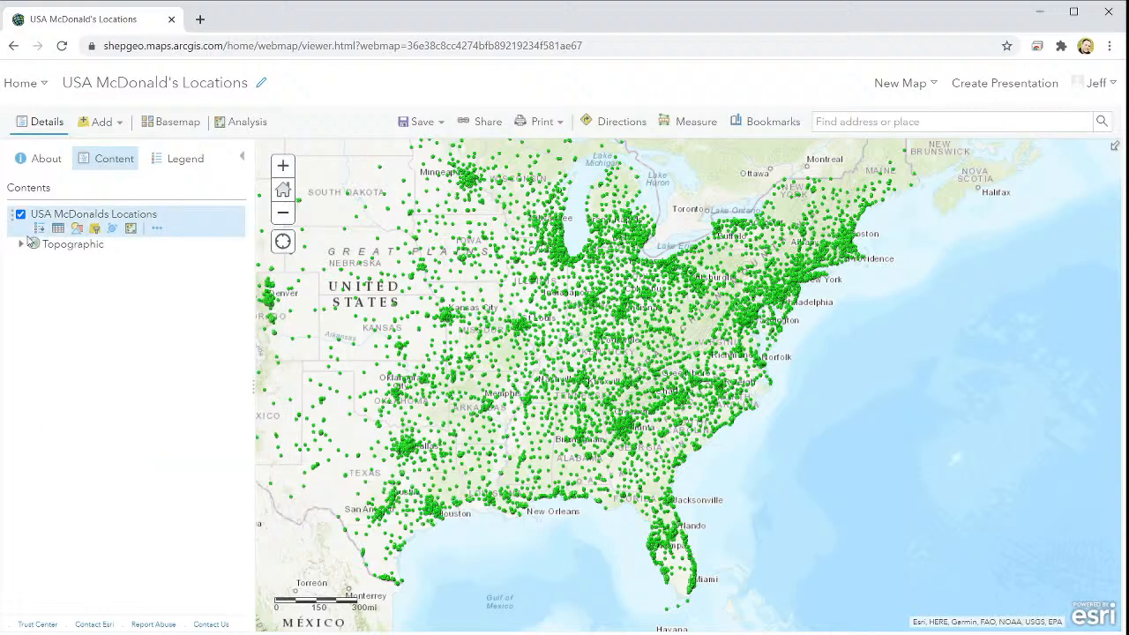
# Show the attribute table of the USA McDonalds Locations layer and enlarge it to fit more rows
pyautogui.click(57, 228)
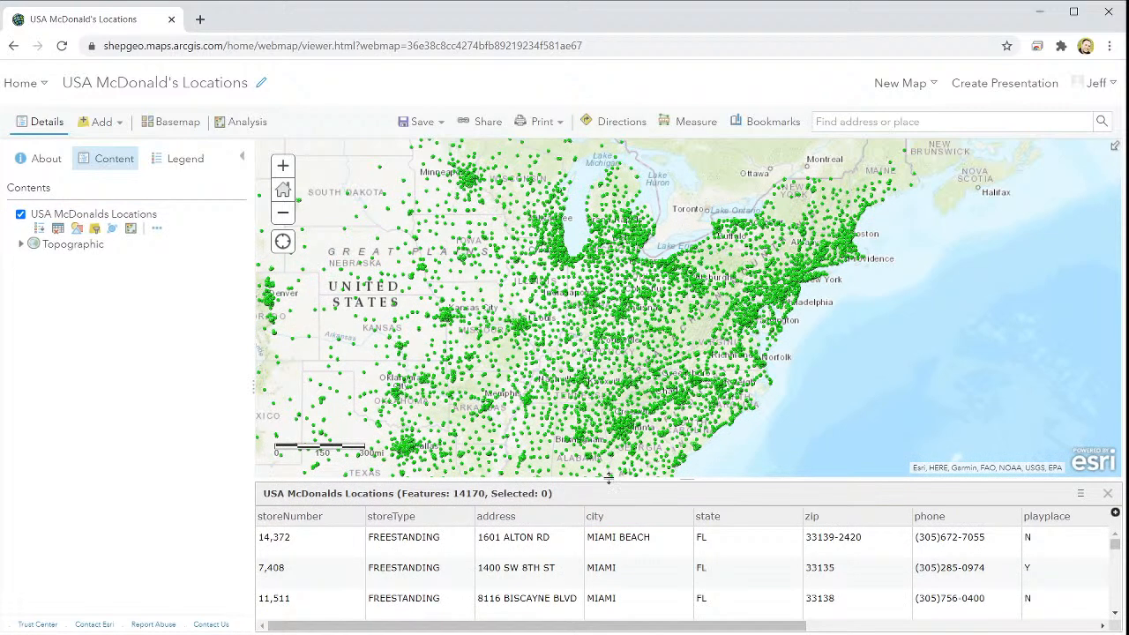
pyautogui.moveTo(609, 477); pyautogui.dragTo(609, 353)
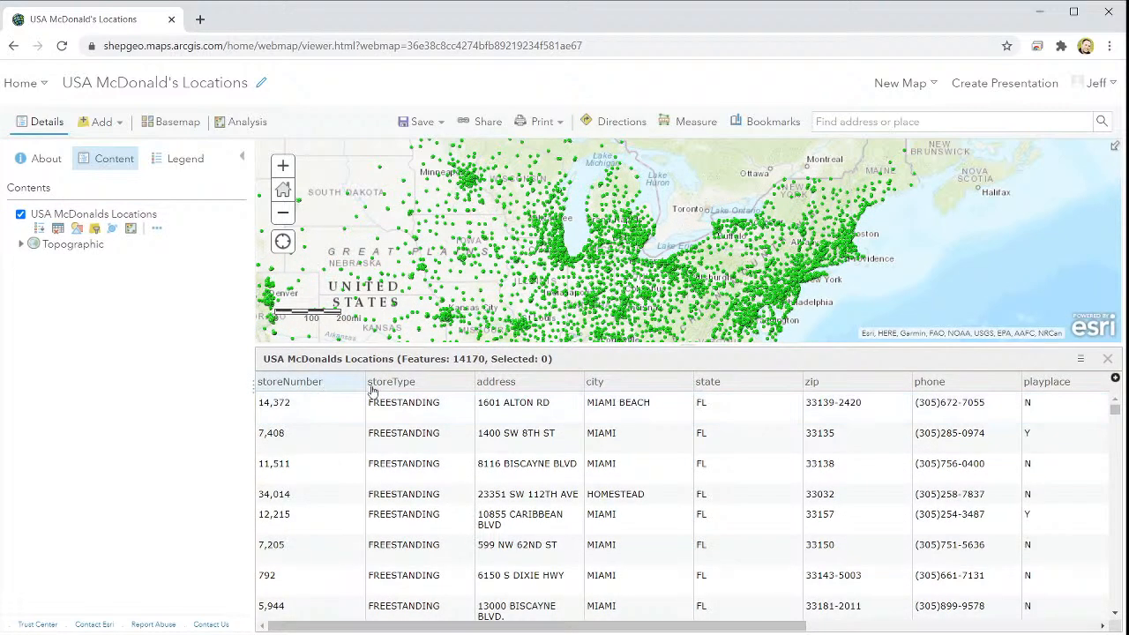
pyautogui.moveTo(373, 391); pyautogui.dragTo(411, 385)
pyautogui.moveTo(570, 399); pyautogui.dragTo(761, 405)
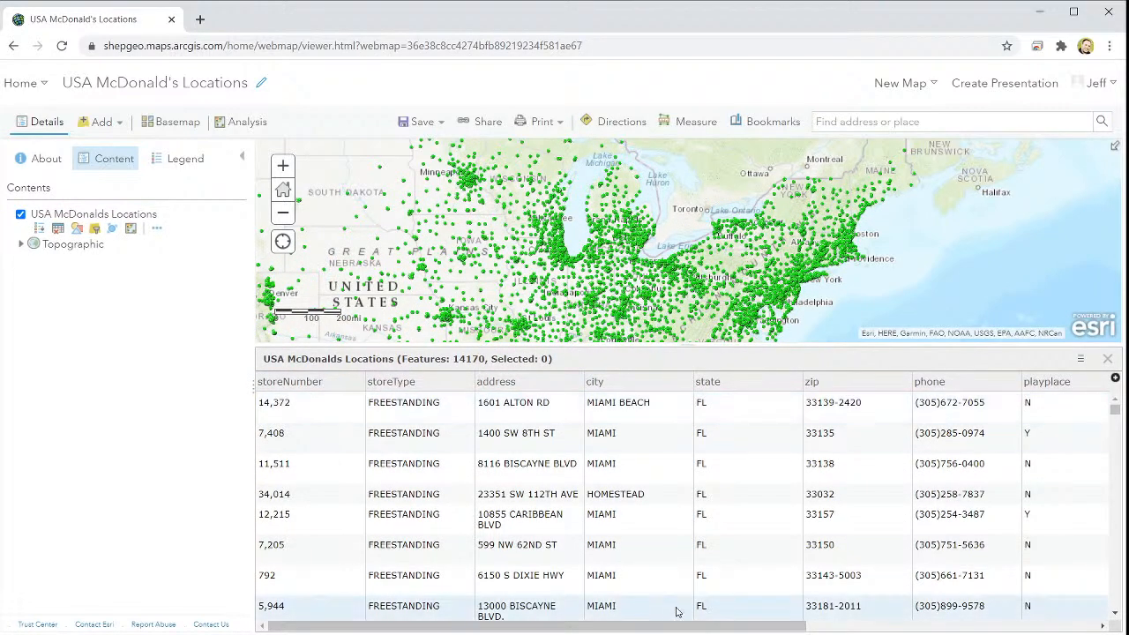
# Examine the playplace, driveThru, archCard and freeWifi fields across the store records in the attribute table
pyautogui.hscroll(5, 705, 564)
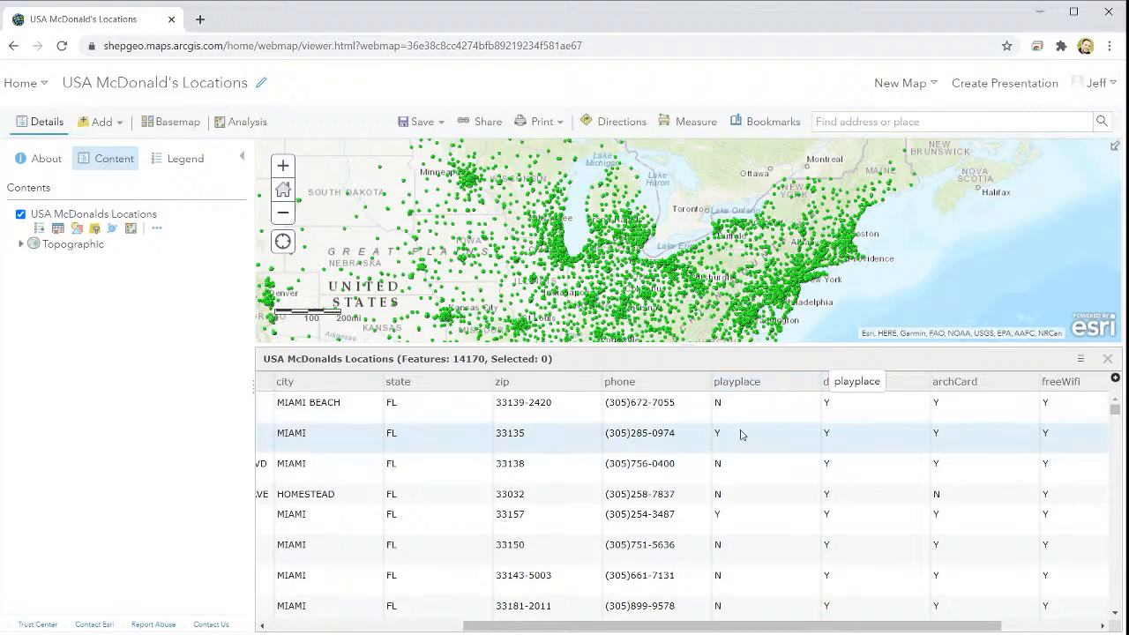
pyautogui.scroll(3, 766, 478)
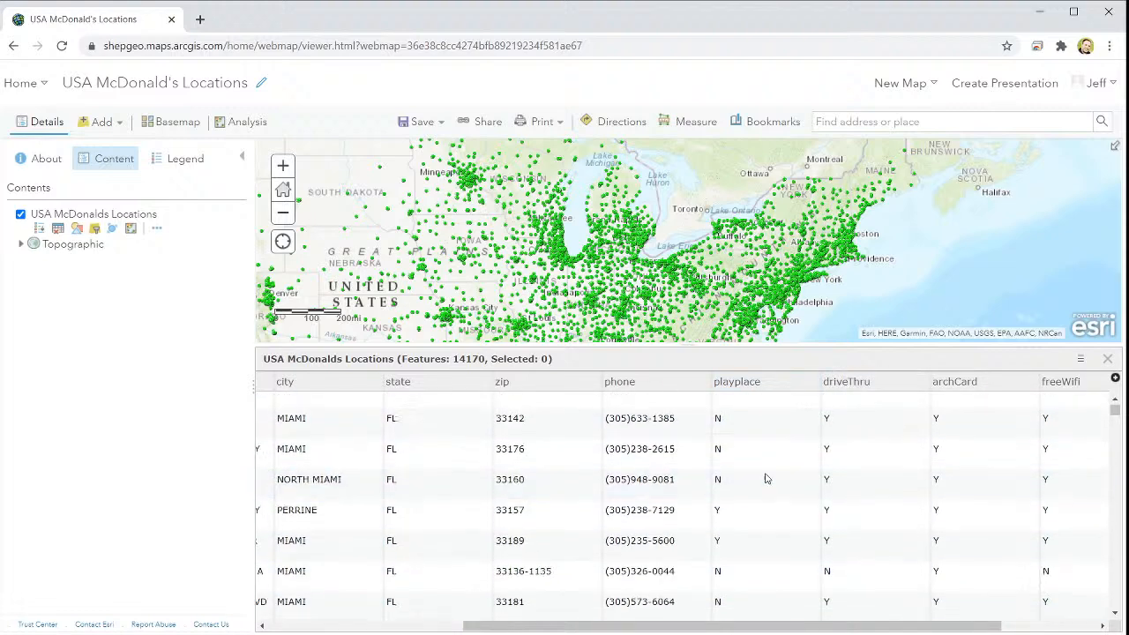
pyautogui.scroll(-5, 766, 479)
pyautogui.scroll(2, 766, 484)
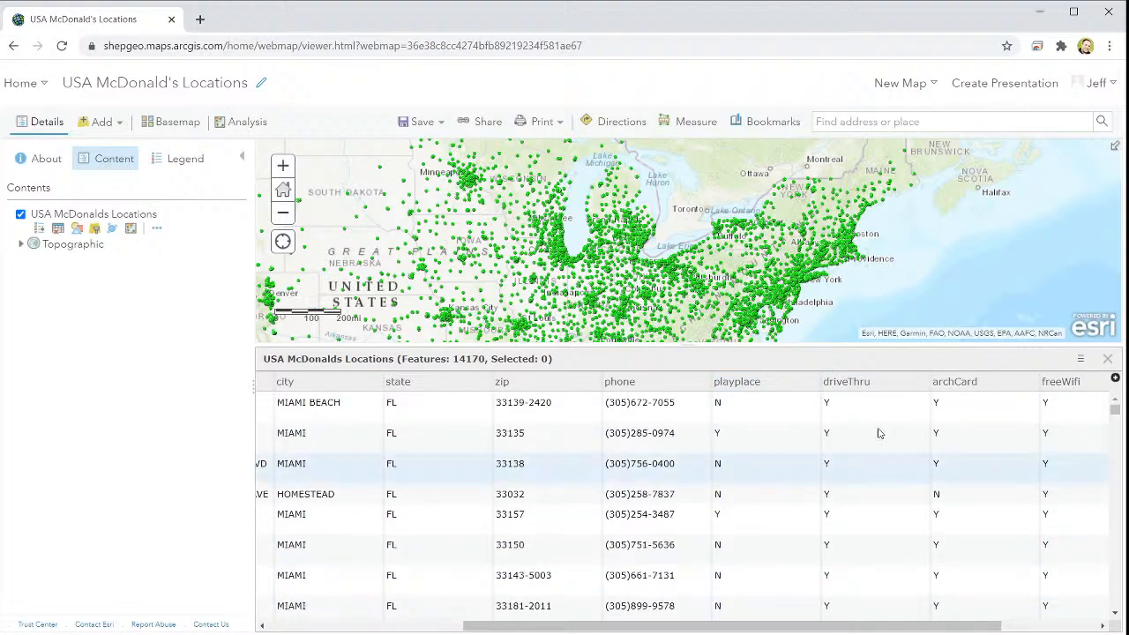
pyautogui.scroll(-2, 874, 407)
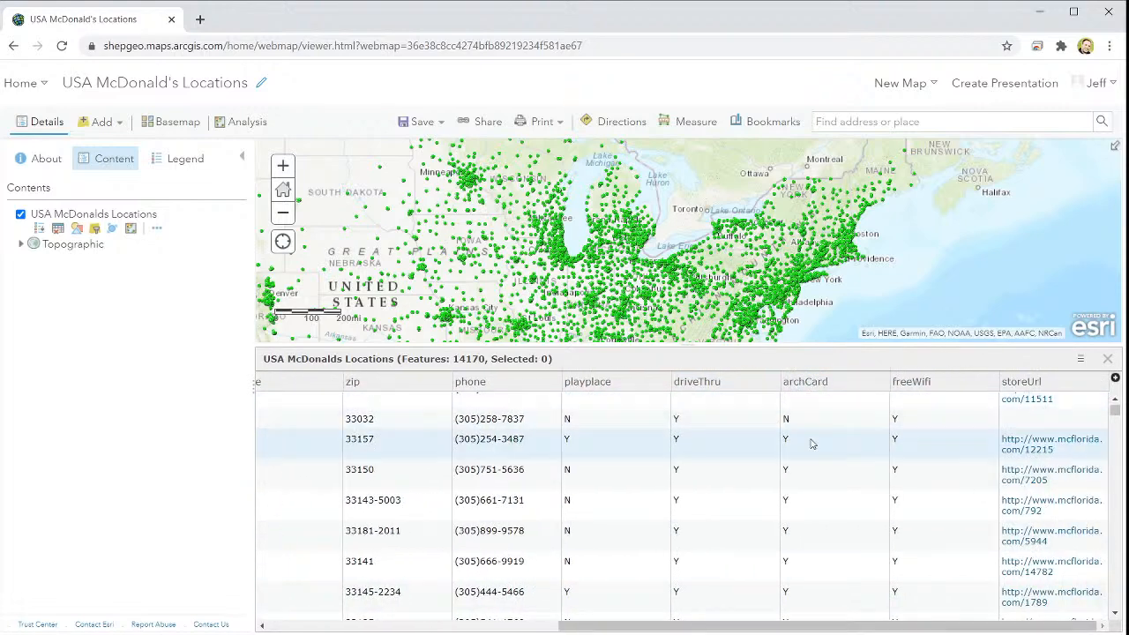
# Review the amenity fields of the store records again and close the attribute table
pyautogui.scroll(-2, 812, 444)
pyautogui.scroll(3, 812, 443)
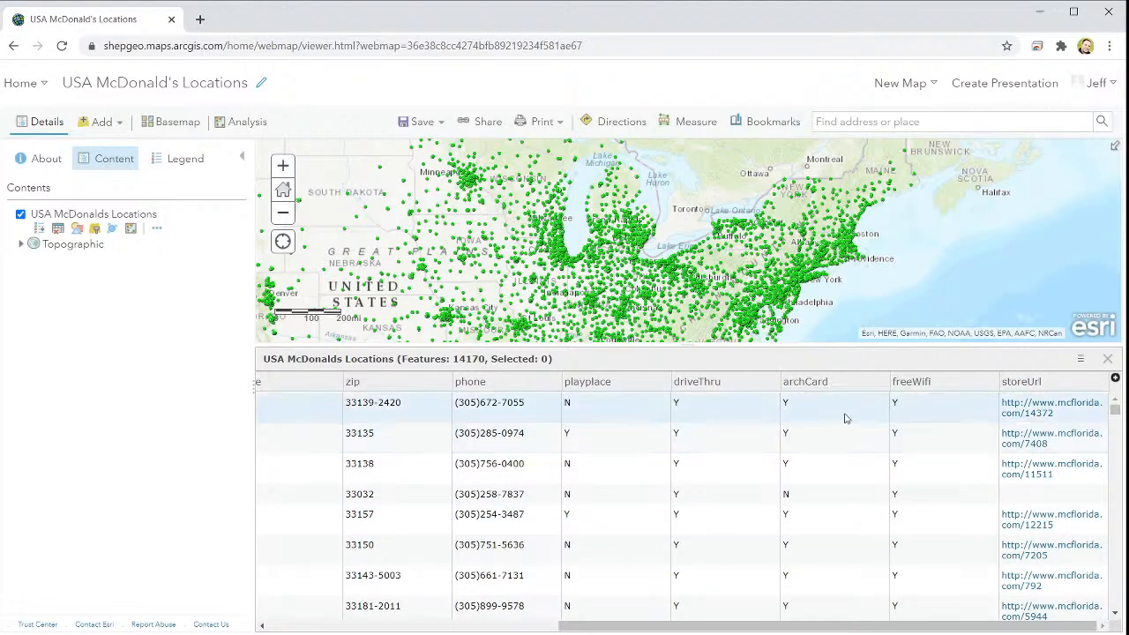
pyautogui.scroll(-3, 834, 418)
pyautogui.scroll(3, 839, 444)
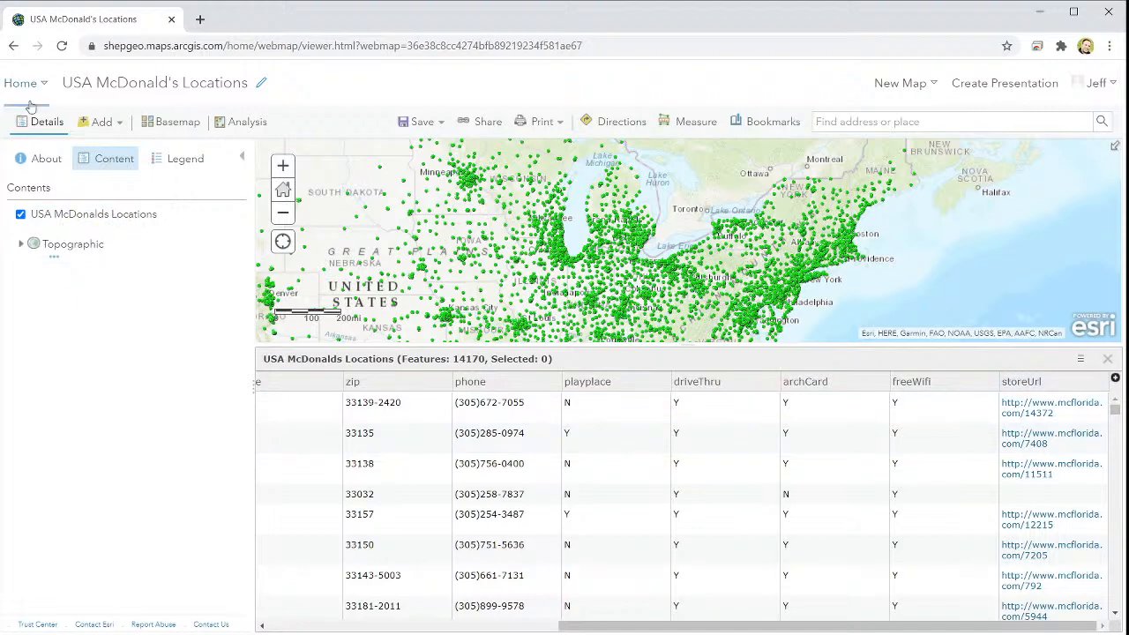
pyautogui.click(1108, 359)
pyautogui.moveTo(54, 210)
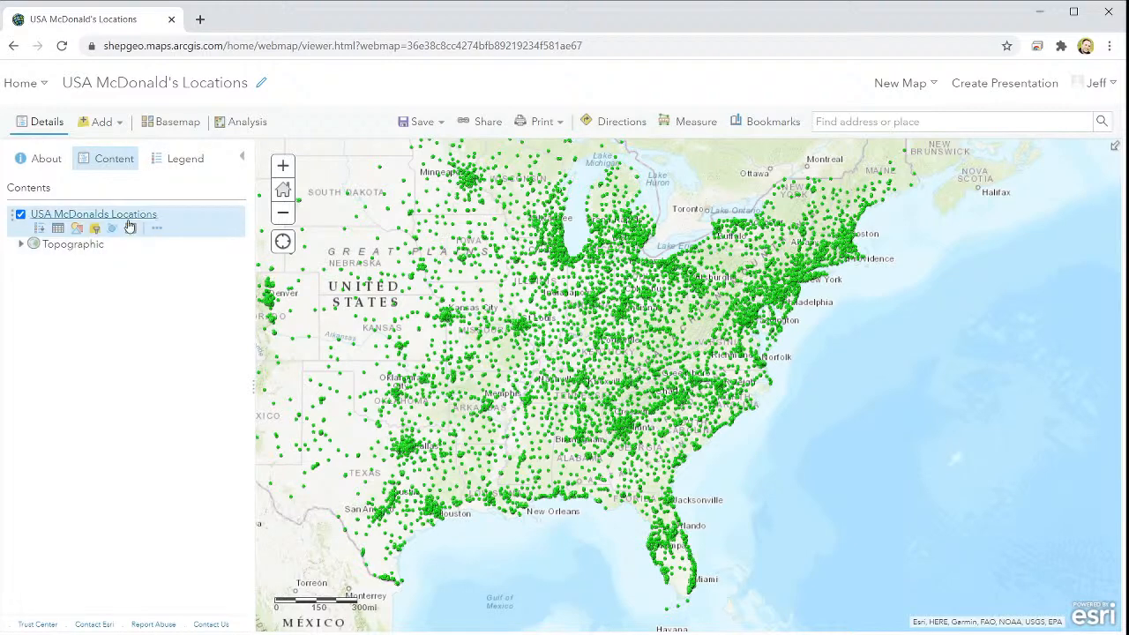
# Start the Find Existing Locations analysis with USA_McDonalds_Locations as the layer to query
pyautogui.click(241, 122)
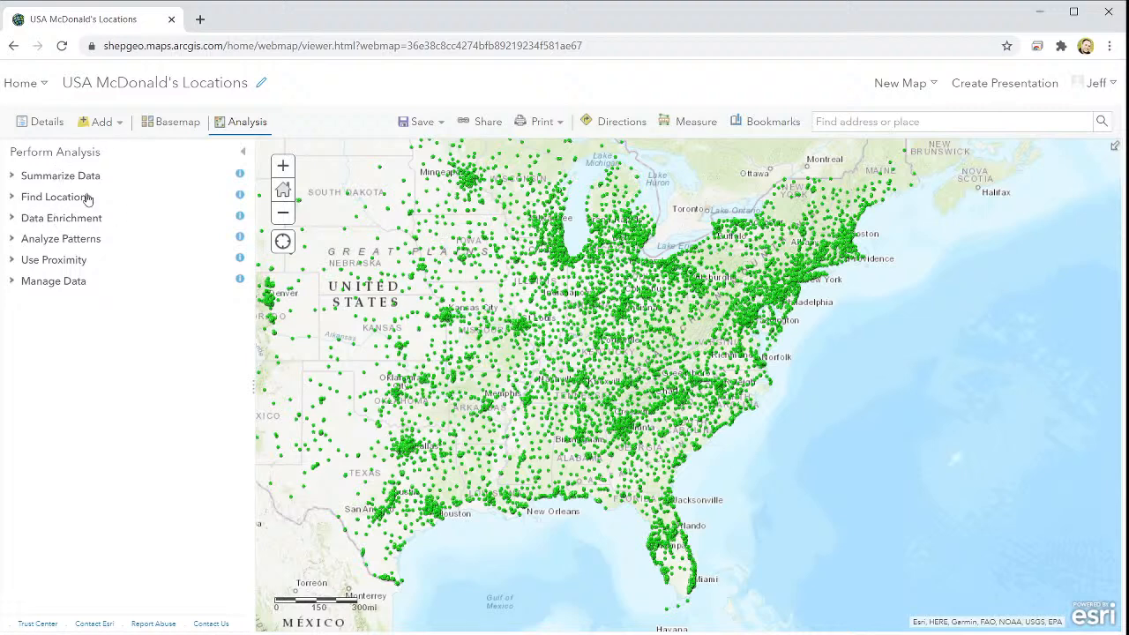
pyautogui.click(12, 197)
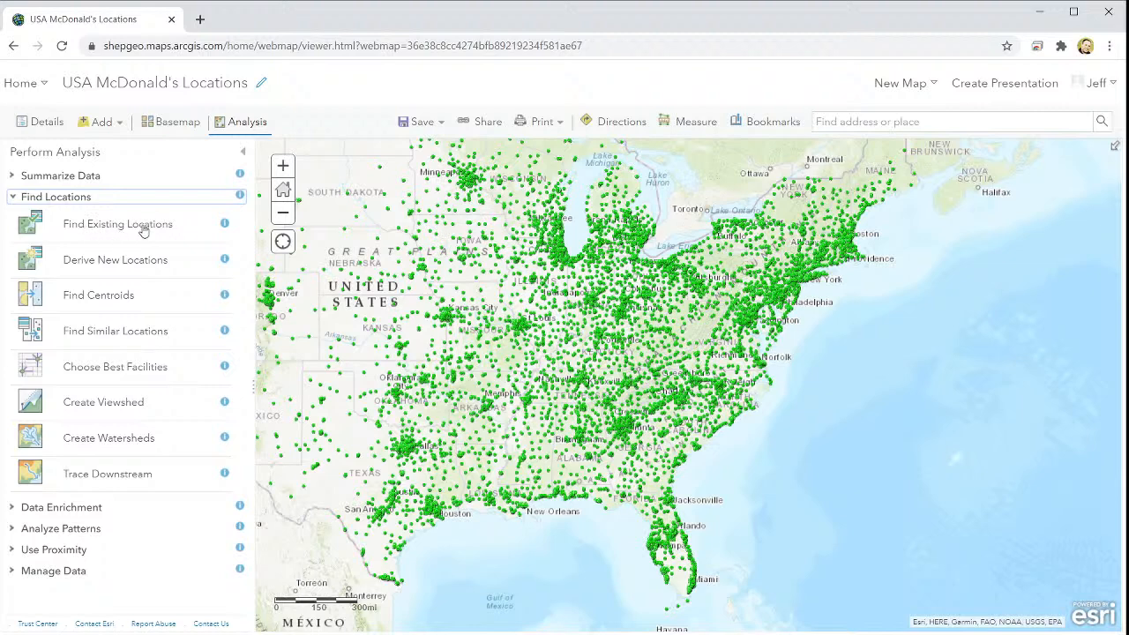
pyautogui.click(95, 231)
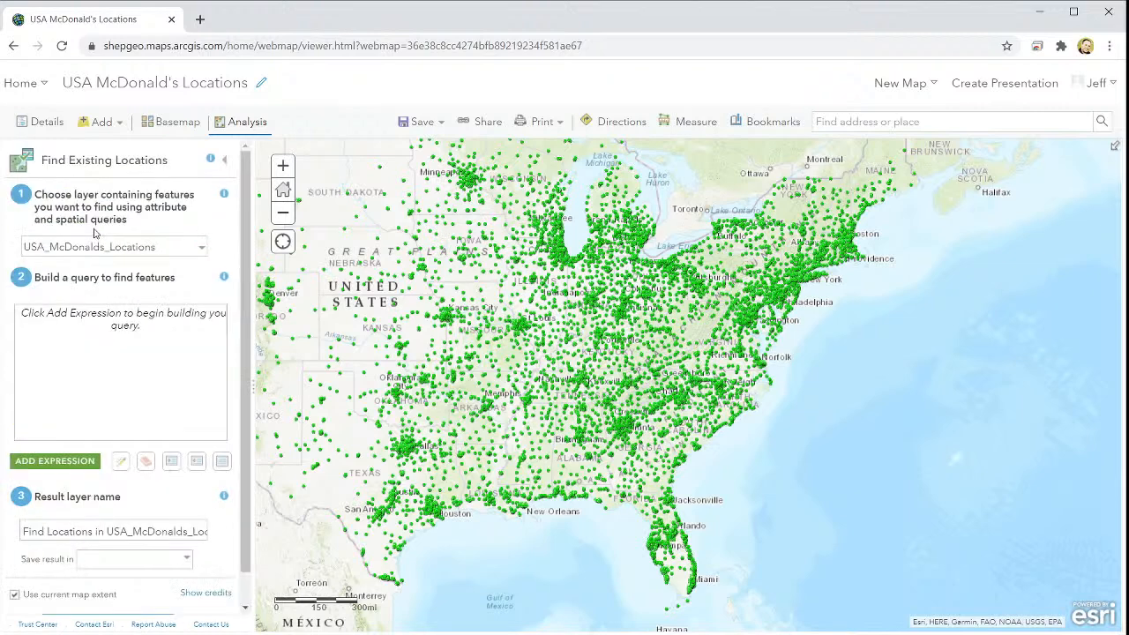
pyautogui.click(201, 250)
pyautogui.click(152, 262)
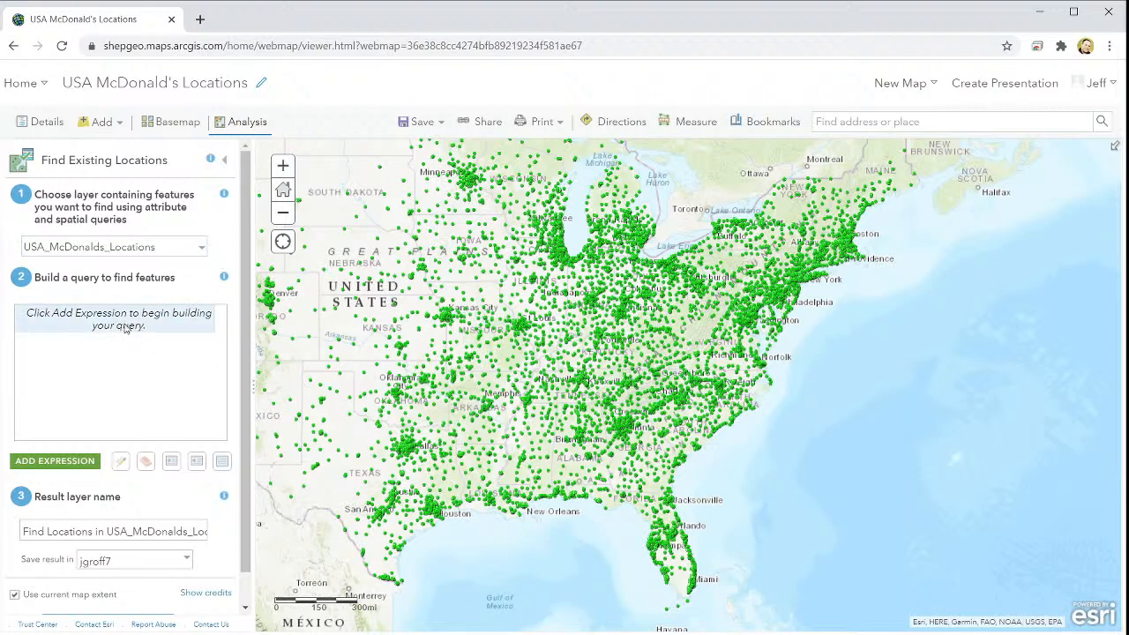
# Add a query expression that finds stores where driveThru is Y, picked from the field's unique values
pyautogui.click(61, 462)
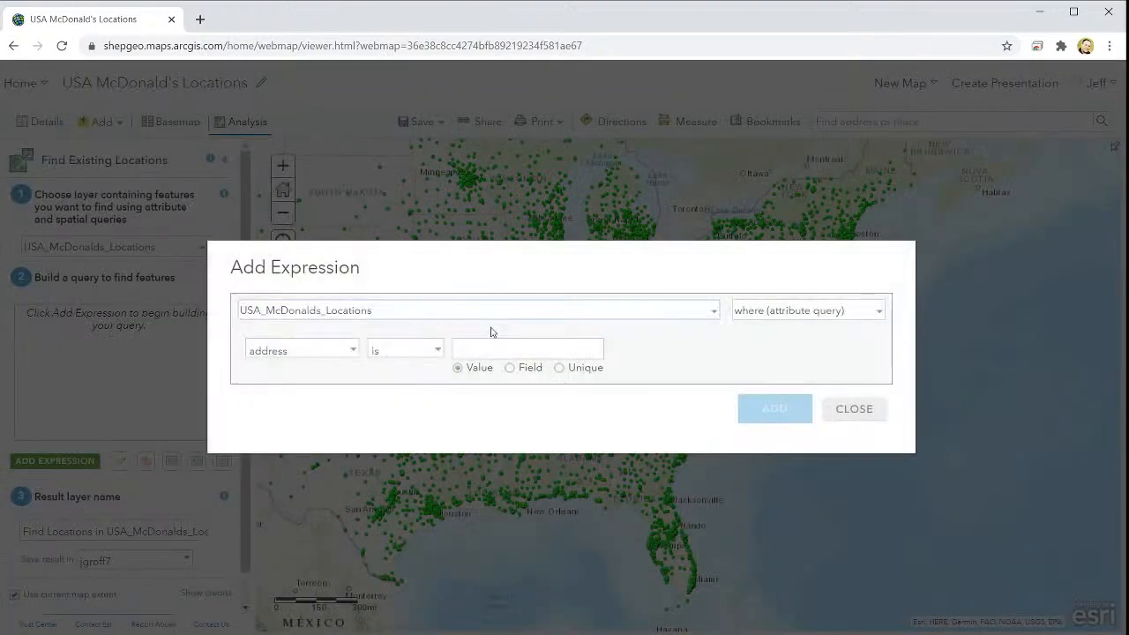
pyautogui.click(351, 351)
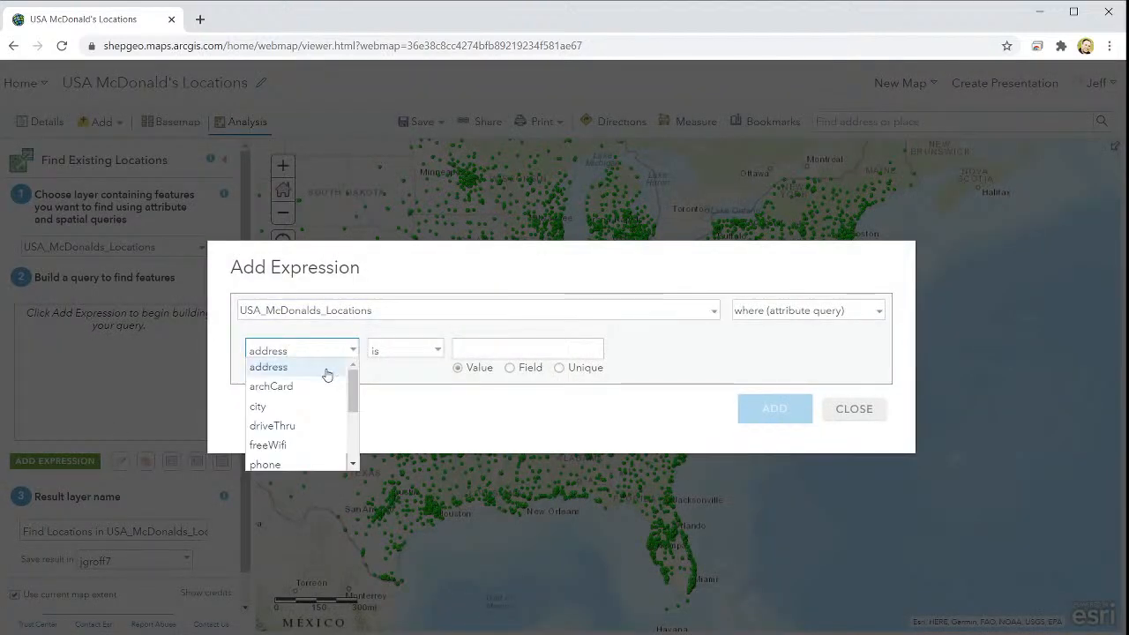
pyautogui.scroll(-2, 301, 388)
pyautogui.scroll(2, 291, 379)
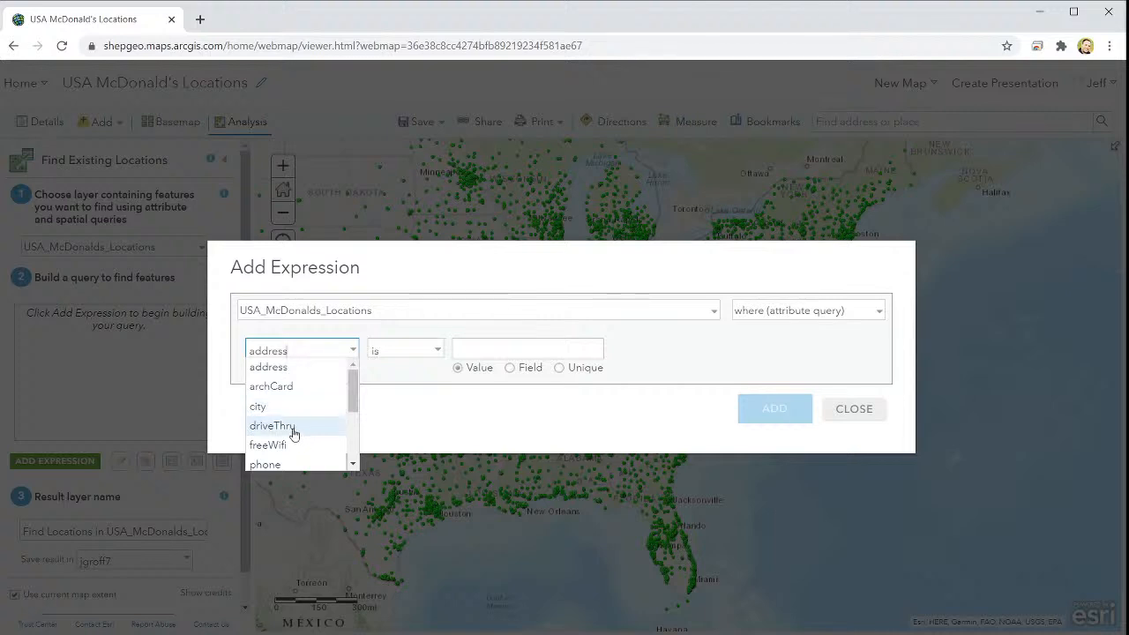
pyautogui.click(292, 430)
pyautogui.click(559, 367)
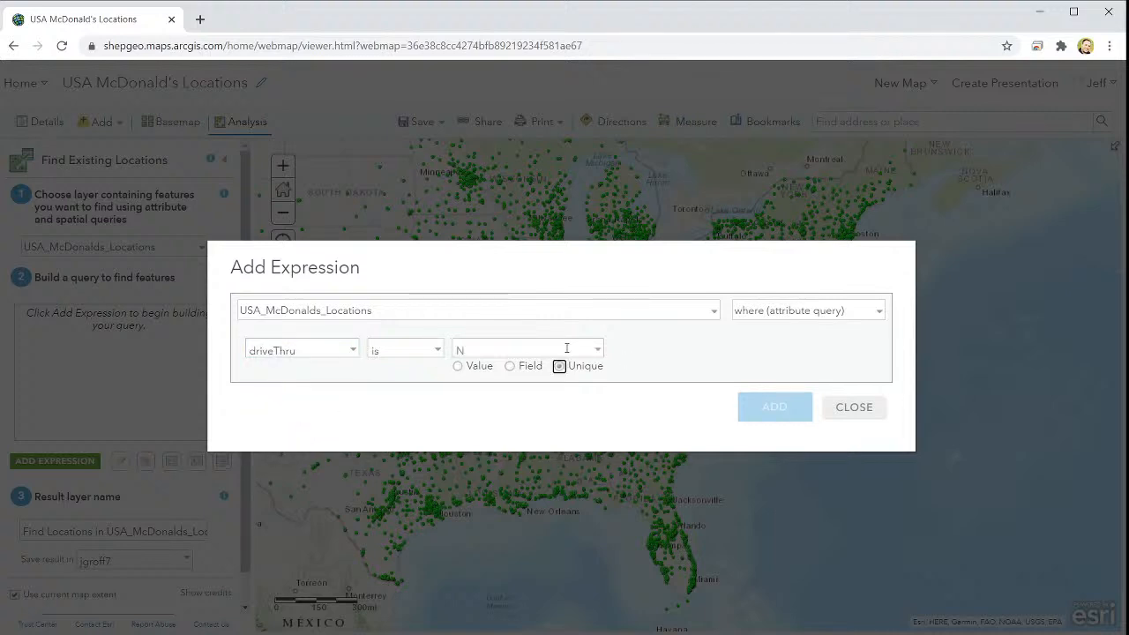
pyautogui.click(596, 352)
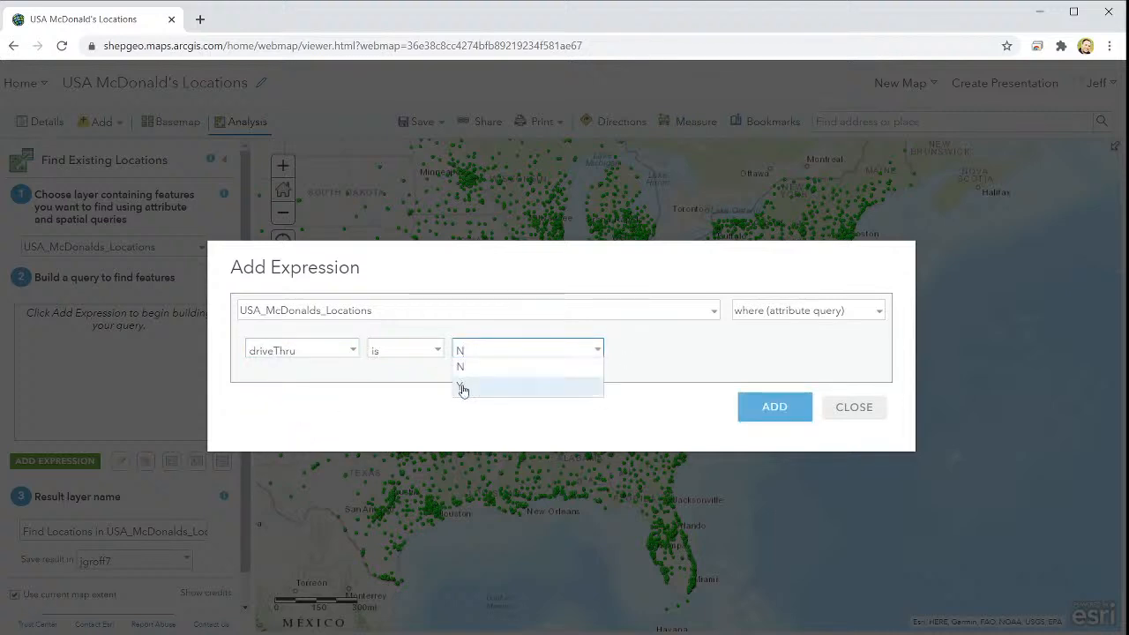
pyautogui.click(461, 386)
pyautogui.click(783, 418)
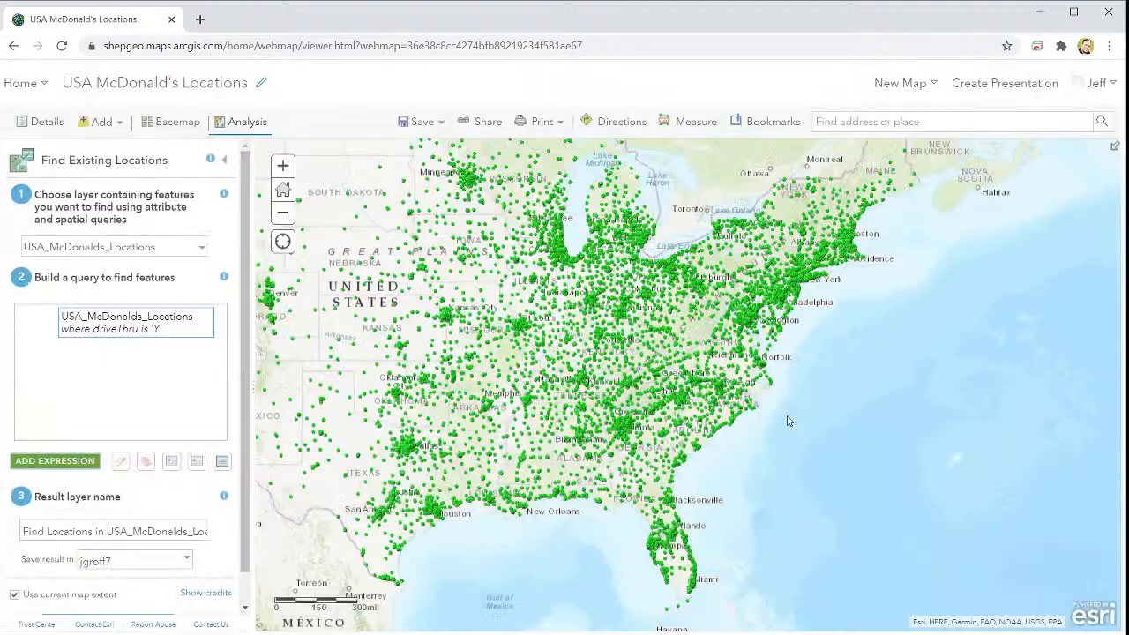
# Add a second query expression requiring freeWifi is Y, picked from the field's unique values
pyautogui.click(55, 461)
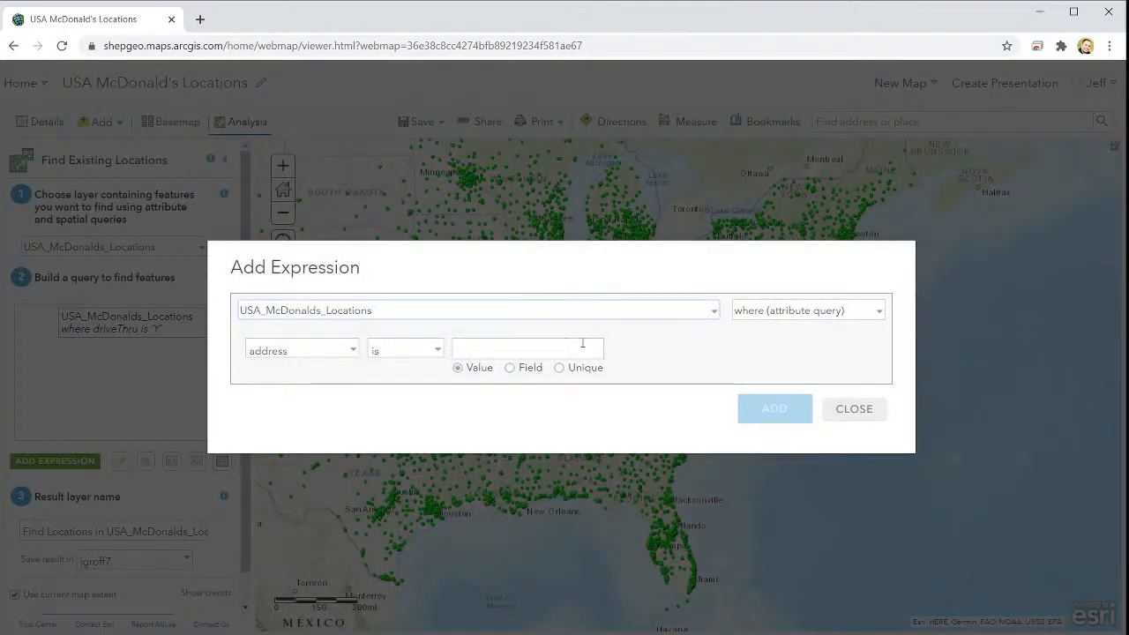
pyautogui.click(350, 350)
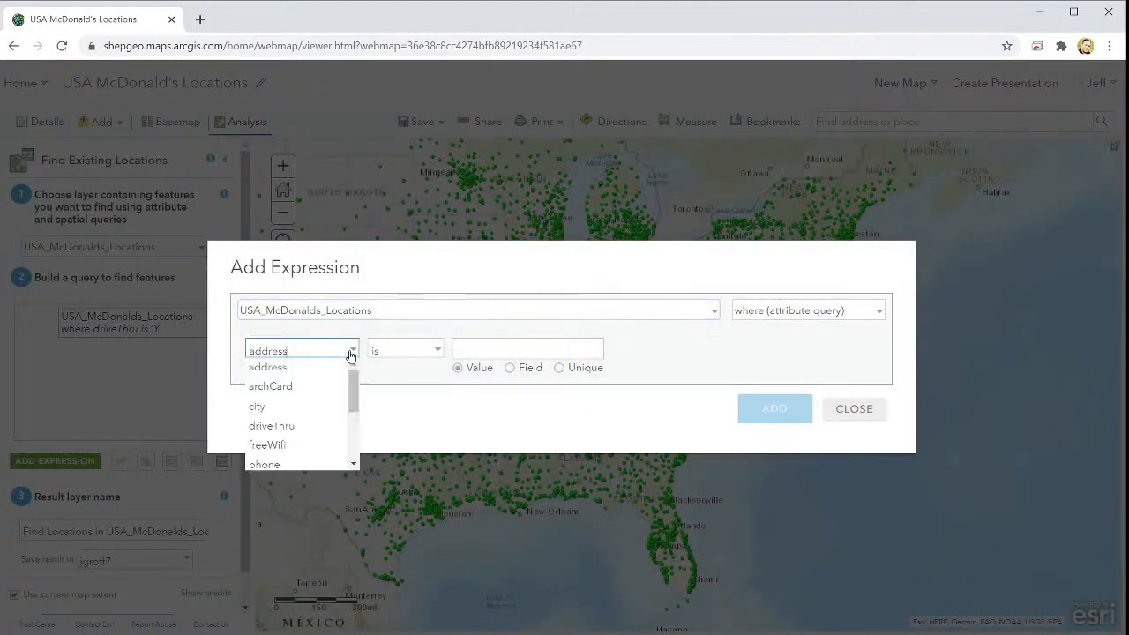
pyautogui.click(291, 446)
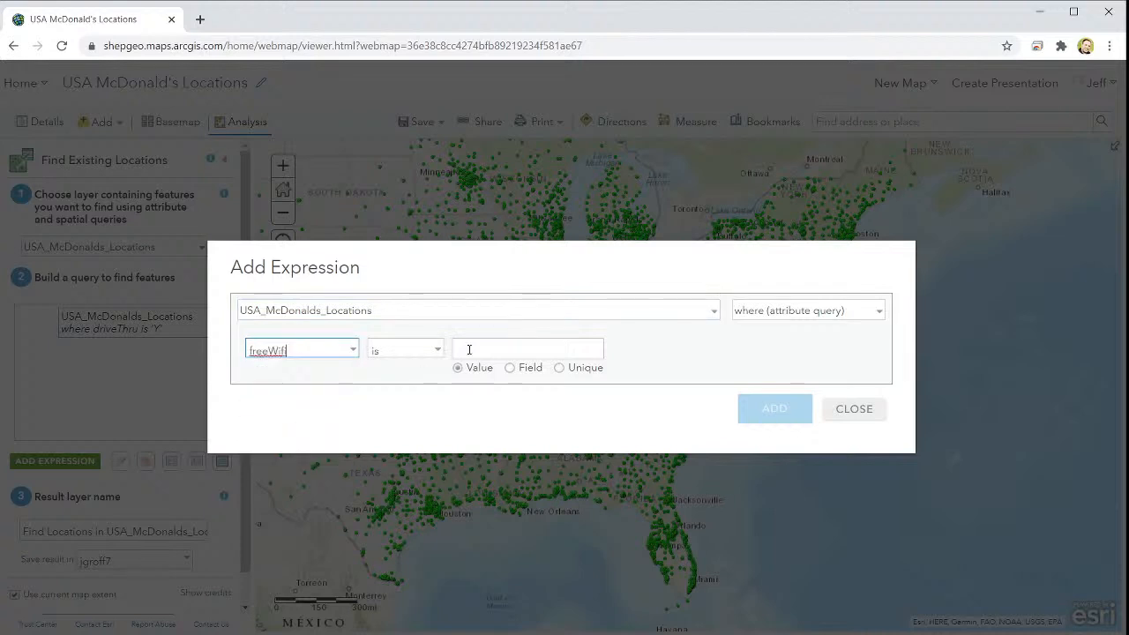
pyautogui.click(558, 368)
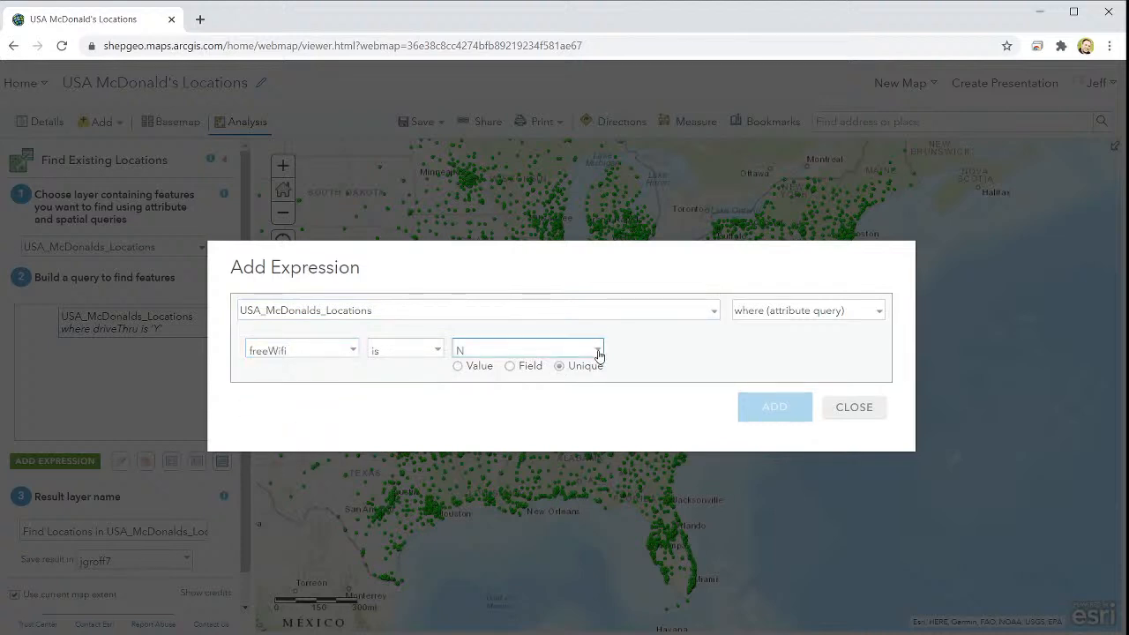
pyautogui.click(599, 351)
pyautogui.click(512, 384)
pyautogui.click(769, 413)
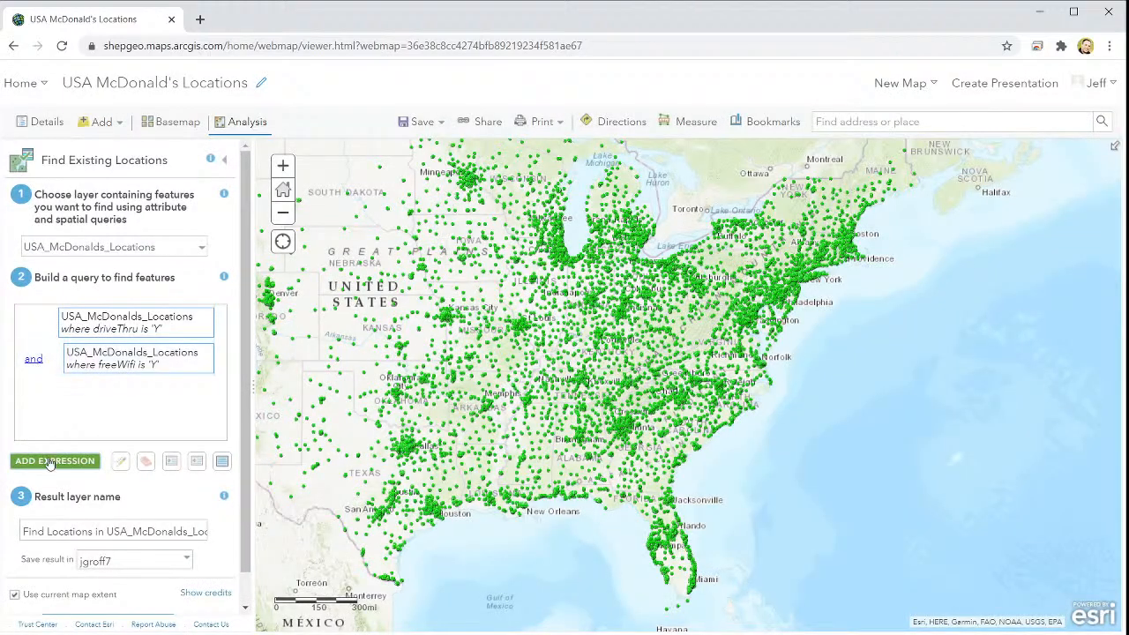
# Add a third query expression requiring playplace is Y, picked from the field's unique values
pyautogui.click(50, 461)
pyautogui.click(350, 351)
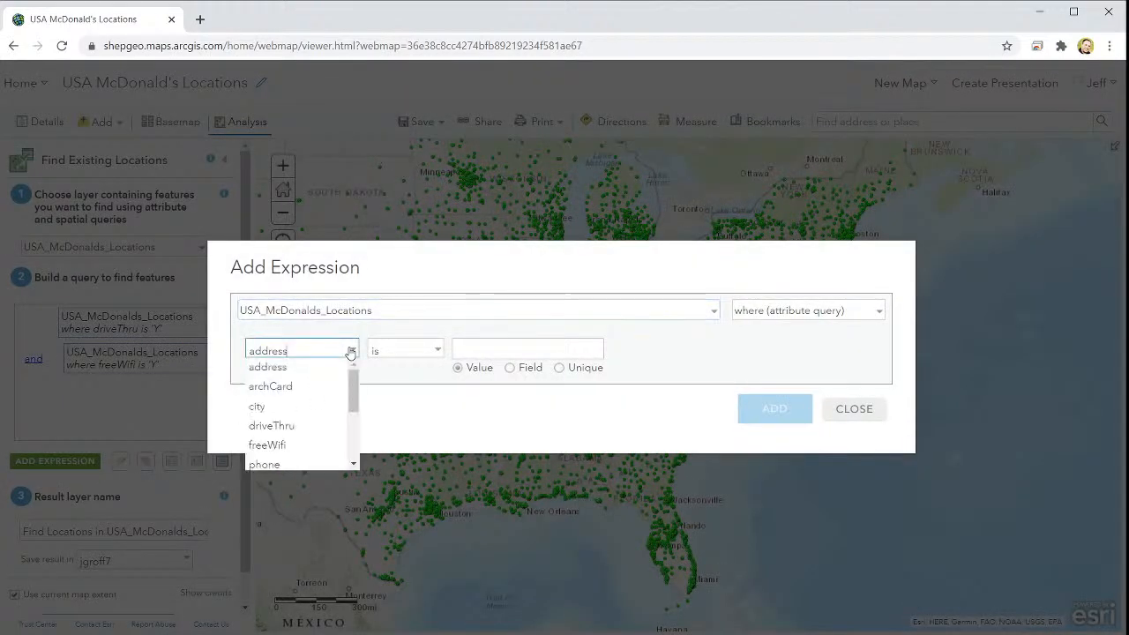
pyautogui.scroll(-3, 320, 420)
pyautogui.scroll(2, 320, 420)
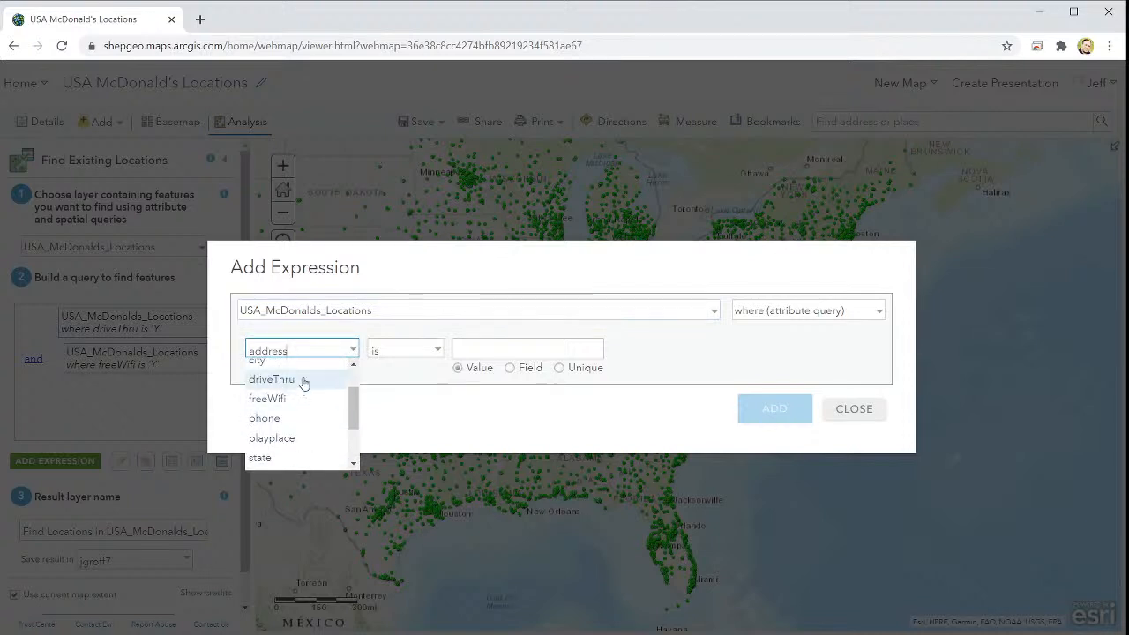
pyautogui.click(291, 438)
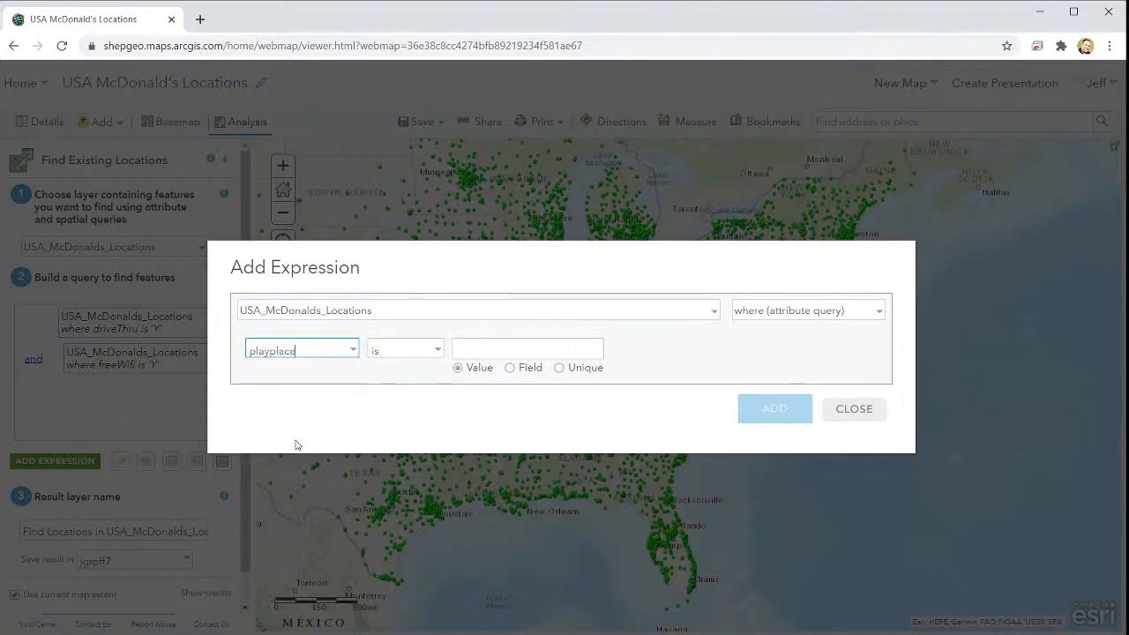
pyautogui.click(438, 353)
pyautogui.click(537, 355)
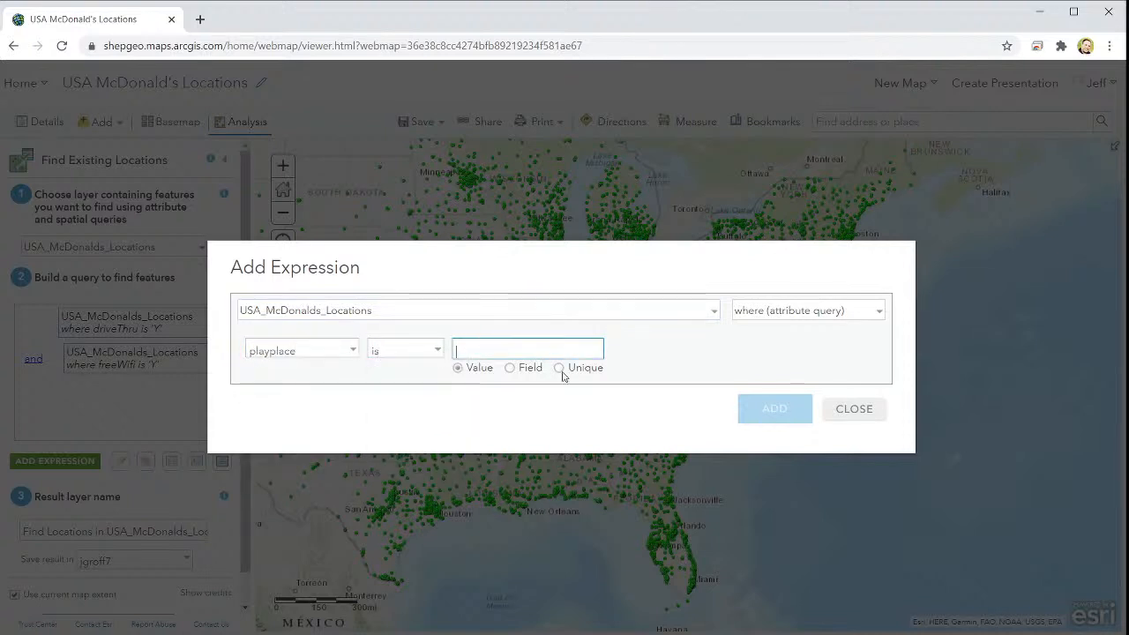
pyautogui.click(559, 367)
pyautogui.click(599, 356)
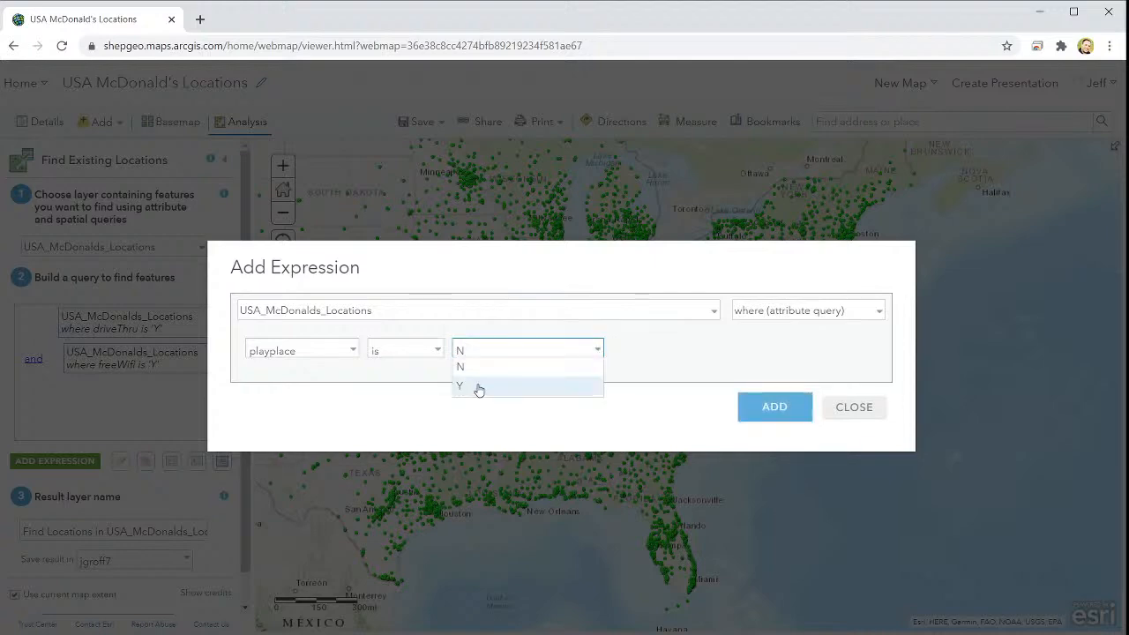
pyautogui.click(474, 387)
pyautogui.click(773, 409)
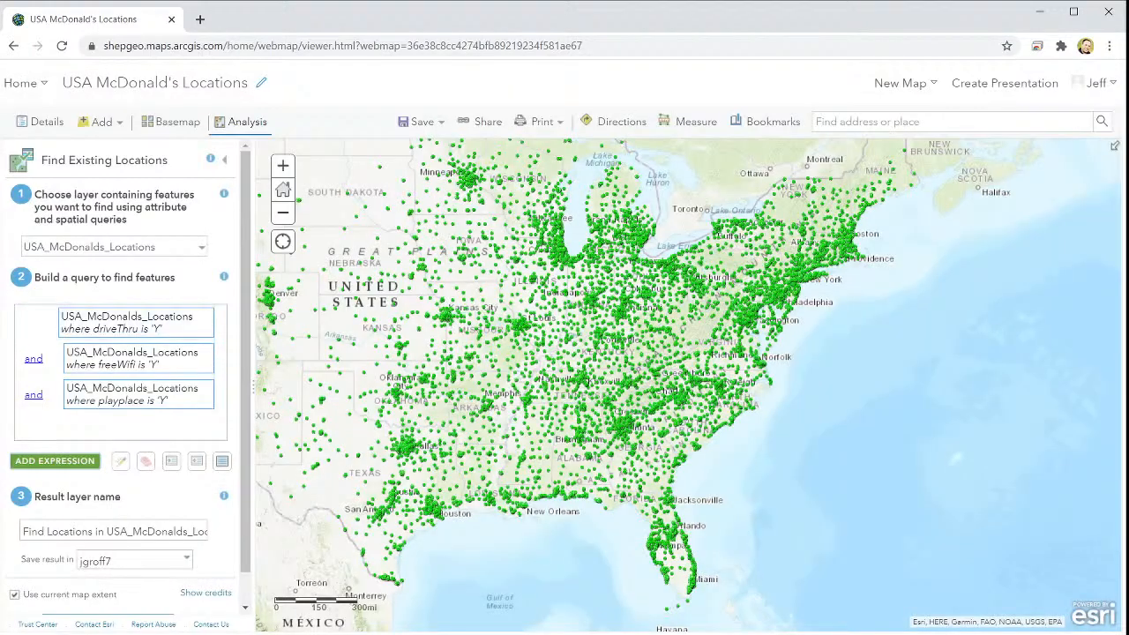
# Name the result layer the_best_mcds_in_the_USA
pyautogui.scroll(-1, 151, 506)
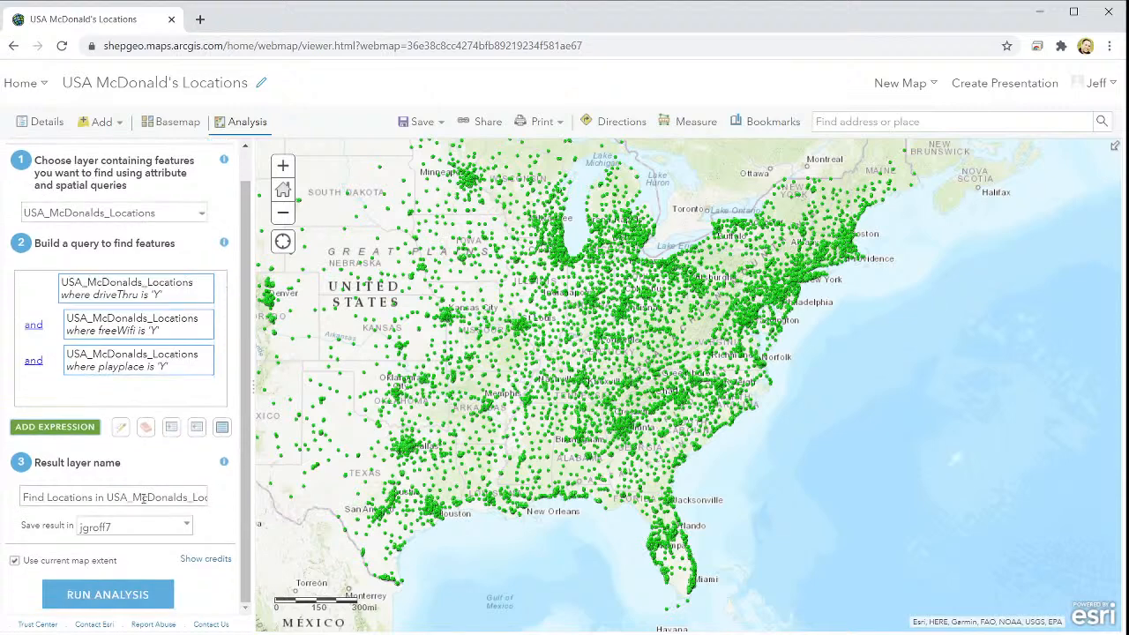
pyautogui.moveTo(24, 498); pyautogui.dragTo(314, 518)
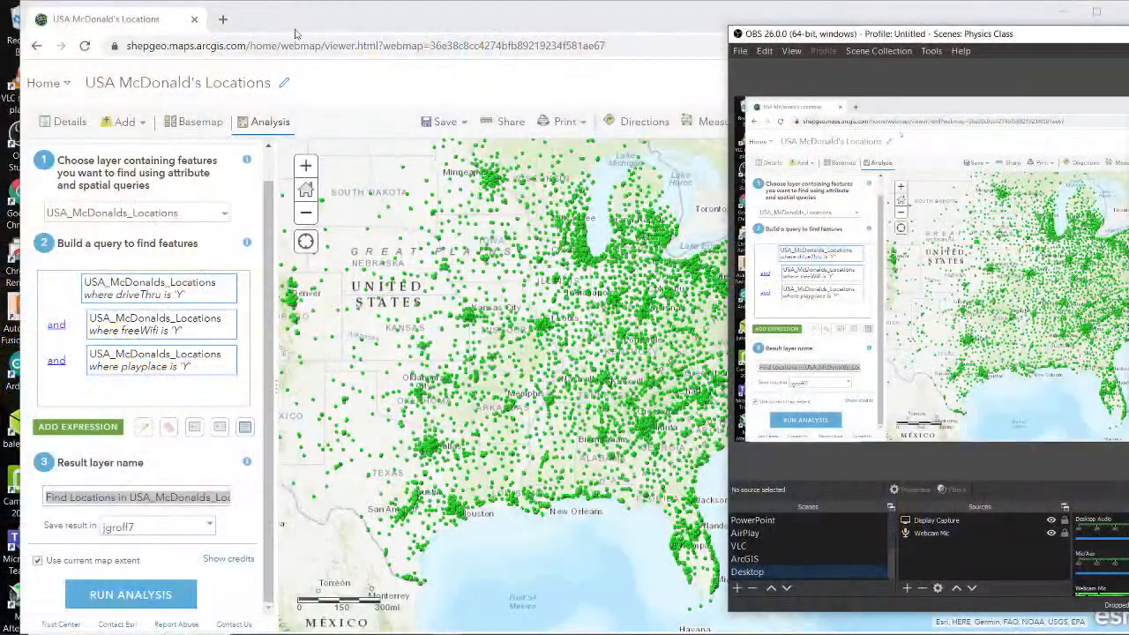
pyautogui.click(297, 33)
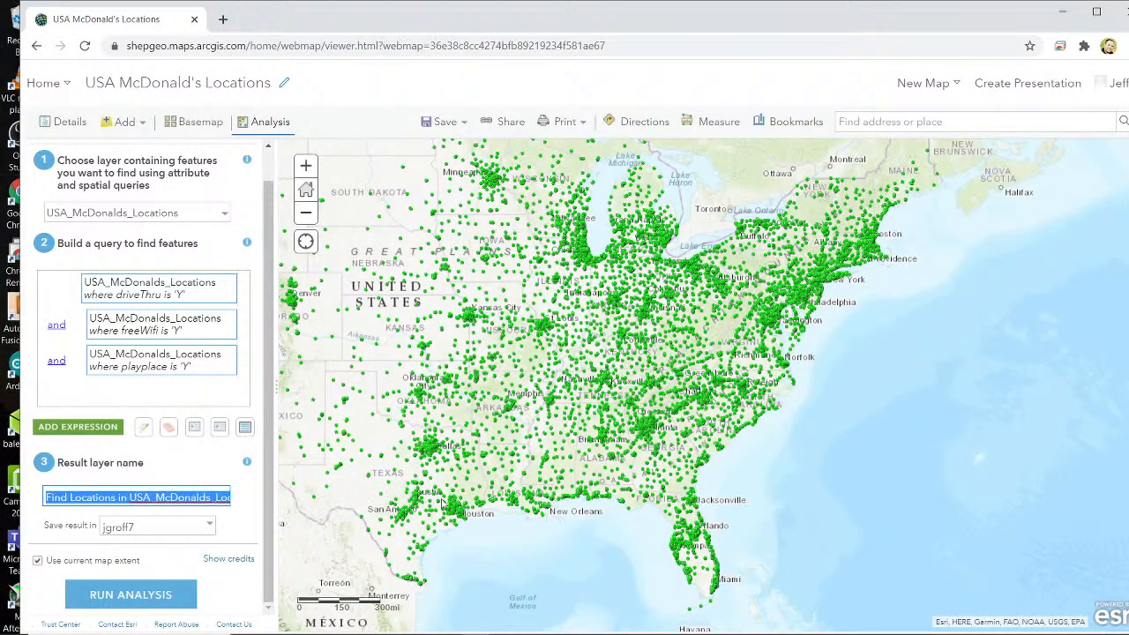
pyautogui.write('T')
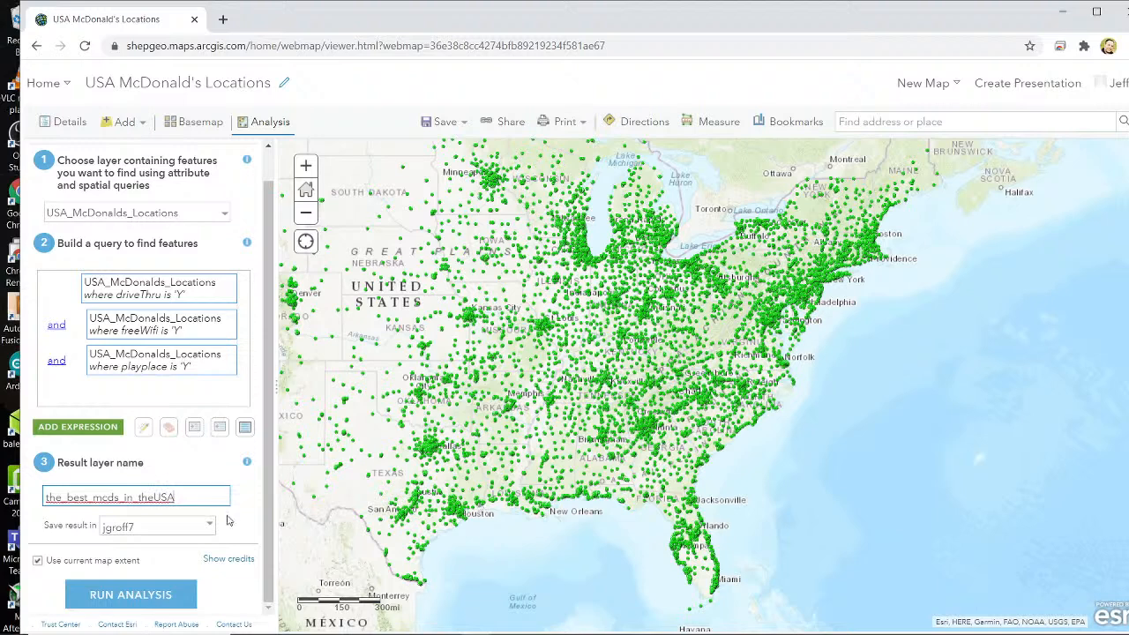
pyautogui.write('_')
# Turn off limiting the analysis to the current map extent and run it
pyautogui.scroll(2, 721, 379)
pyautogui.scroll(2, 726, 377)
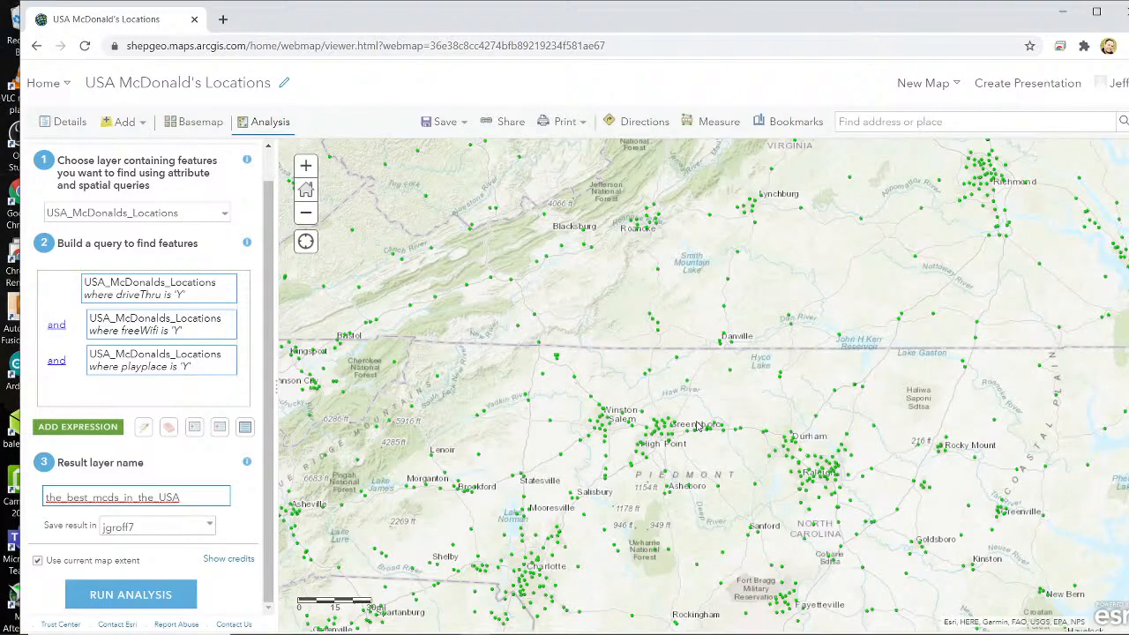
pyautogui.scroll(-3, 697, 425)
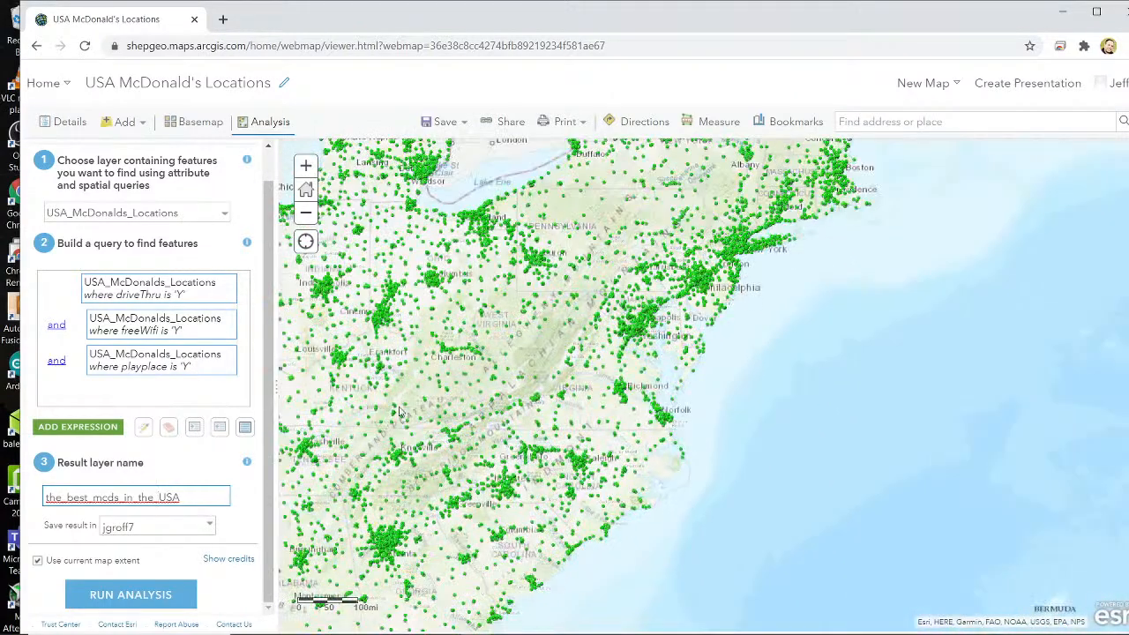
pyautogui.scroll(-2, 401, 397)
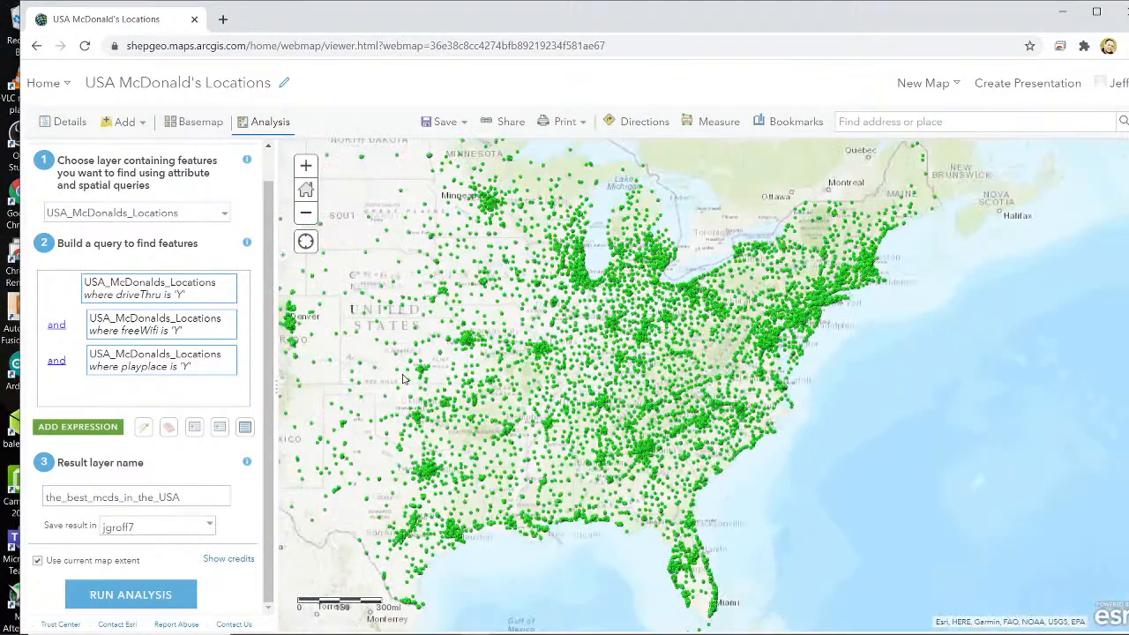
pyautogui.moveTo(403, 380); pyautogui.dragTo(602, 435)
pyautogui.click(61, 559)
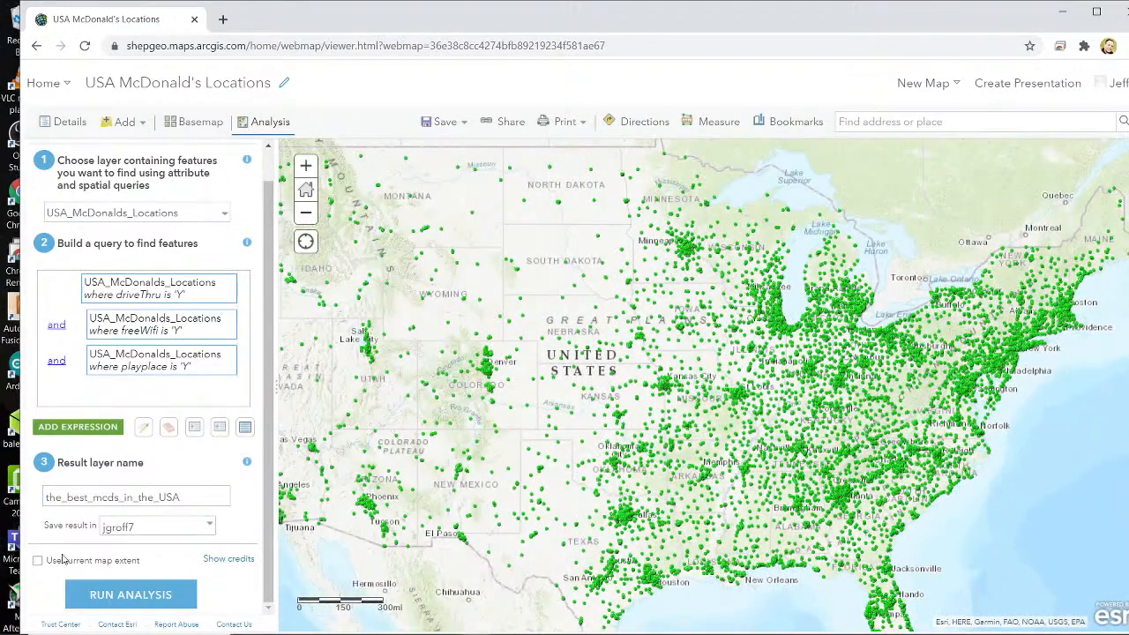
pyautogui.click(134, 597)
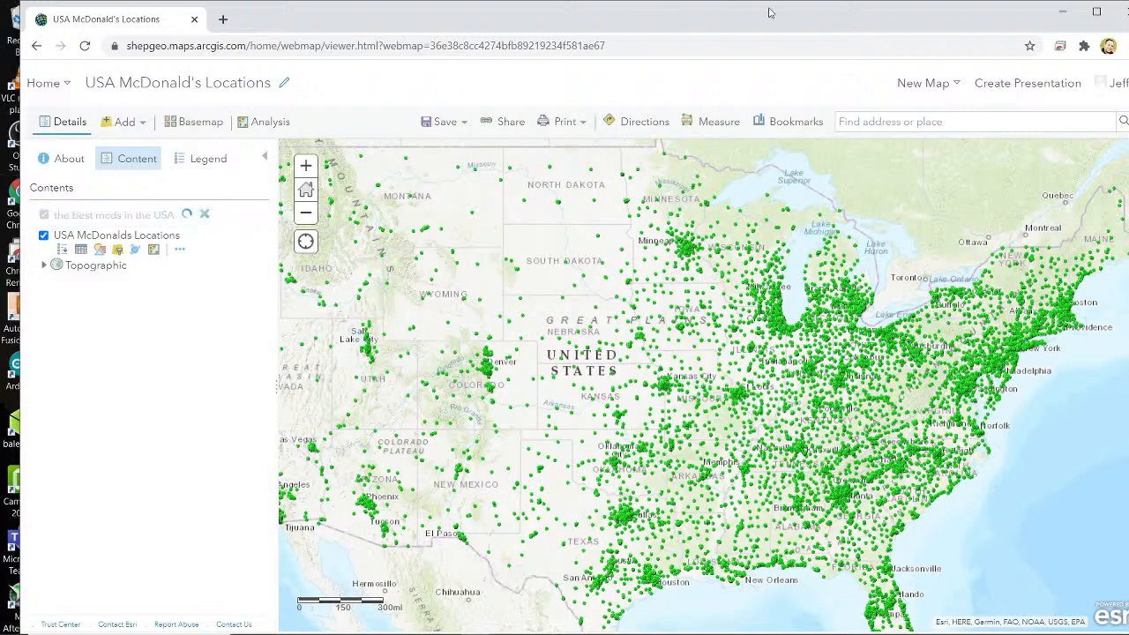
pyautogui.click(772, 633)
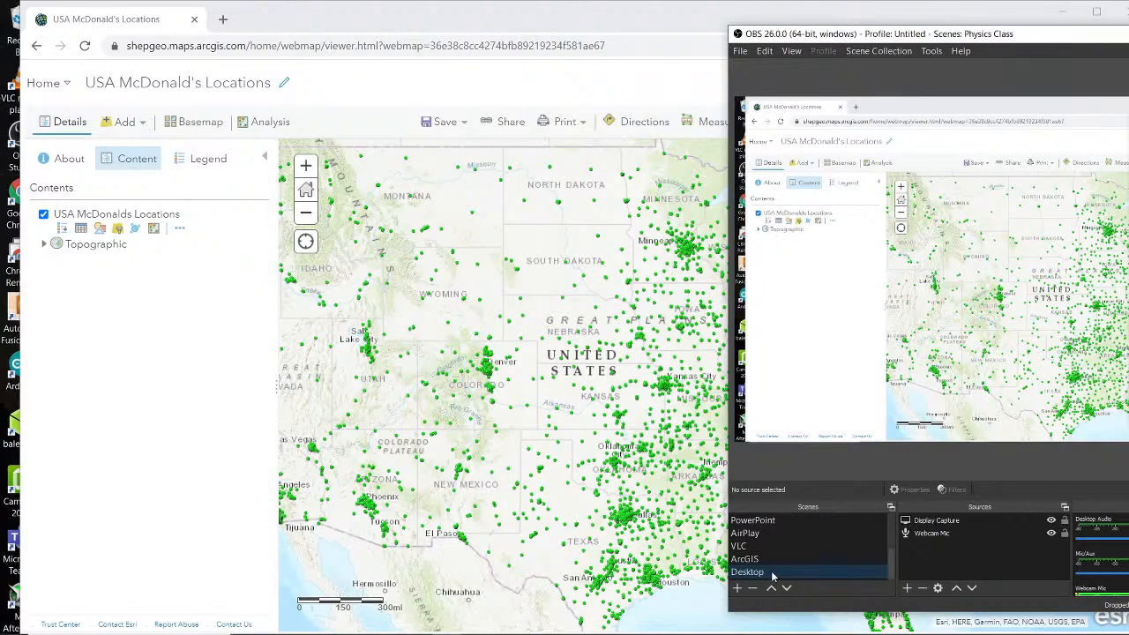
pyautogui.click(250, 421)
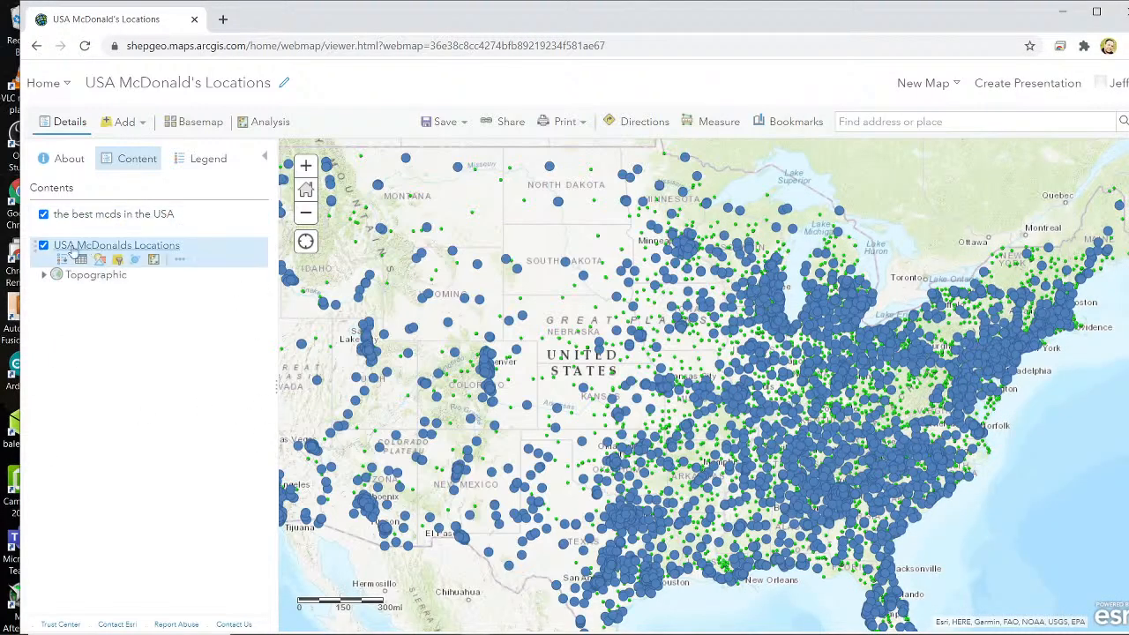
# Hide the USA McDonalds Locations layer so only the best mcds in the USA layer is displayed
pyautogui.click(44, 246)
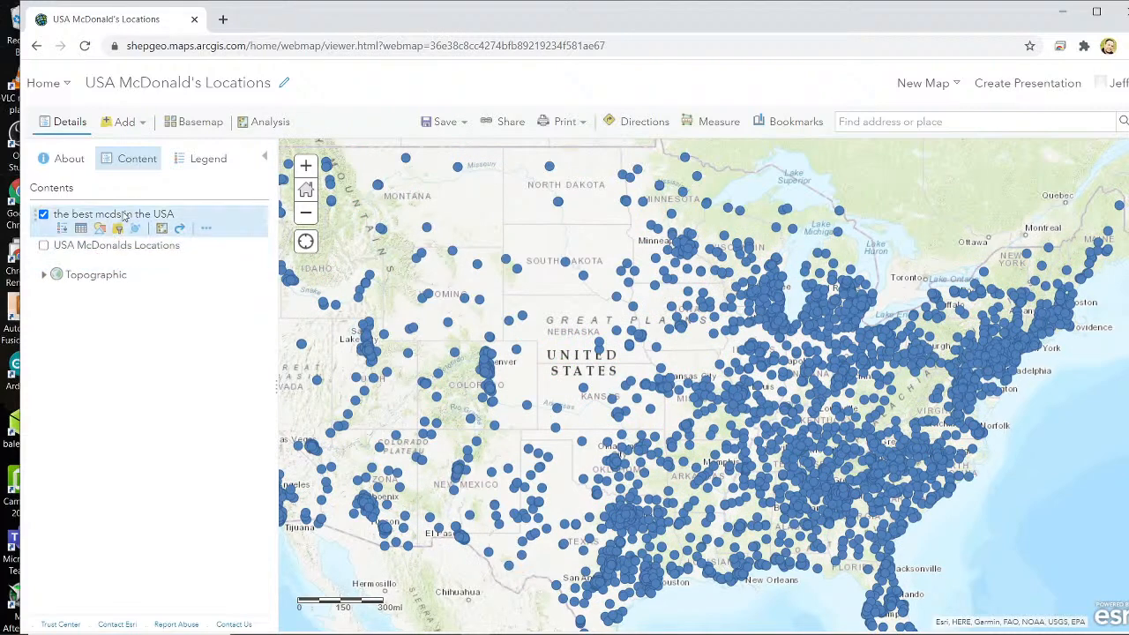
pyautogui.click(118, 228)
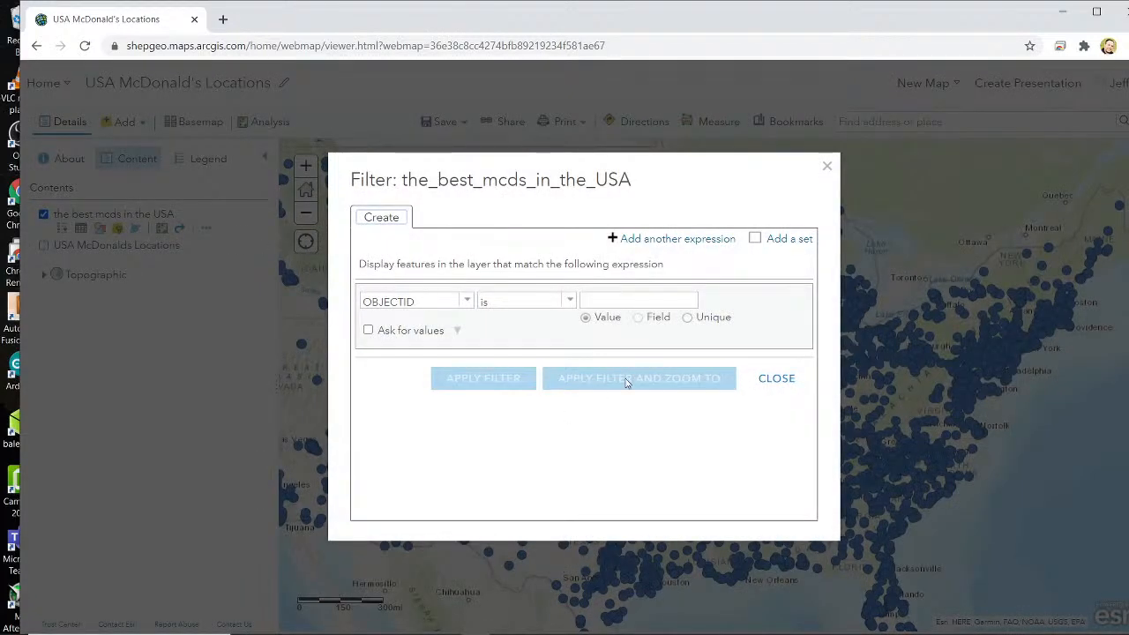
pyautogui.click(826, 166)
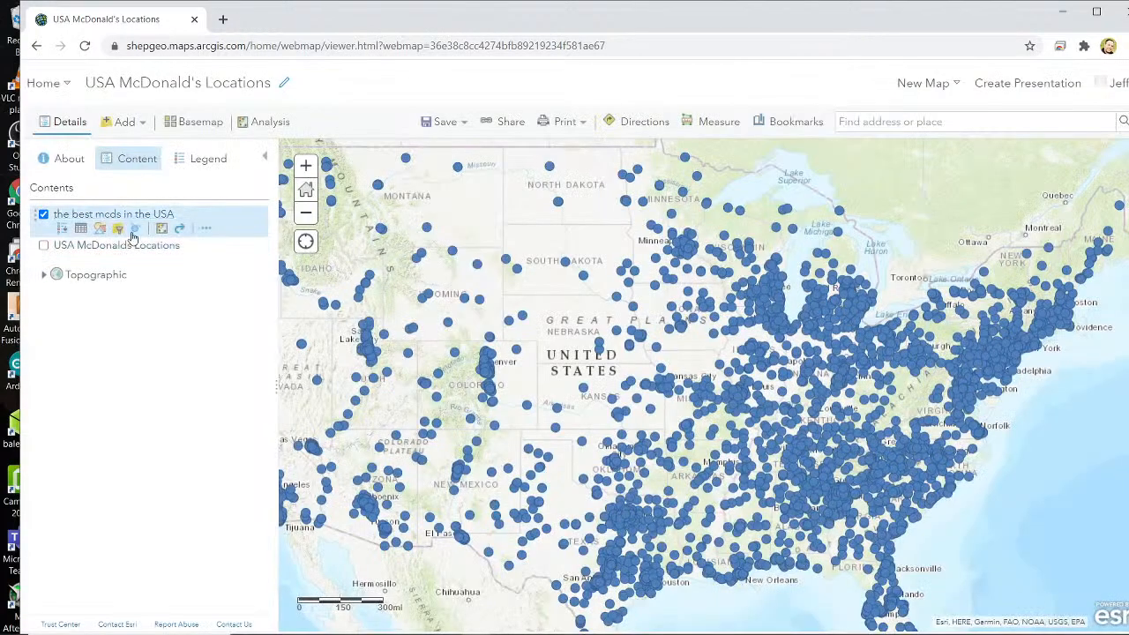
# Style the best mcds in the USA layer with a green circle symbol at a size of 10 px
pyautogui.click(100, 228)
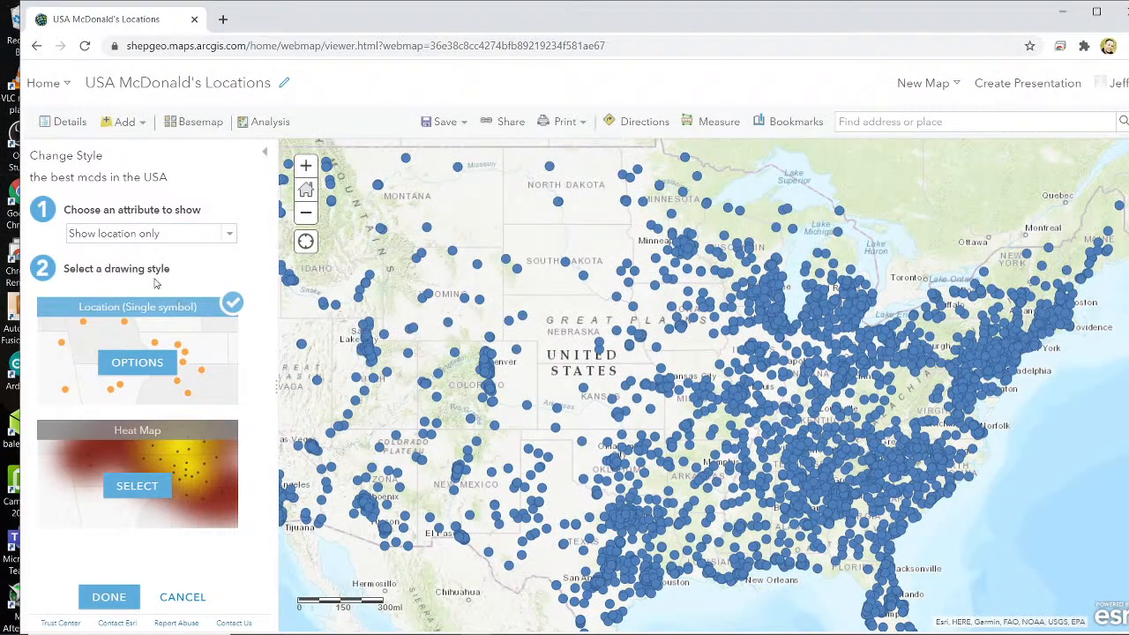
pyautogui.click(136, 362)
pyautogui.click(74, 251)
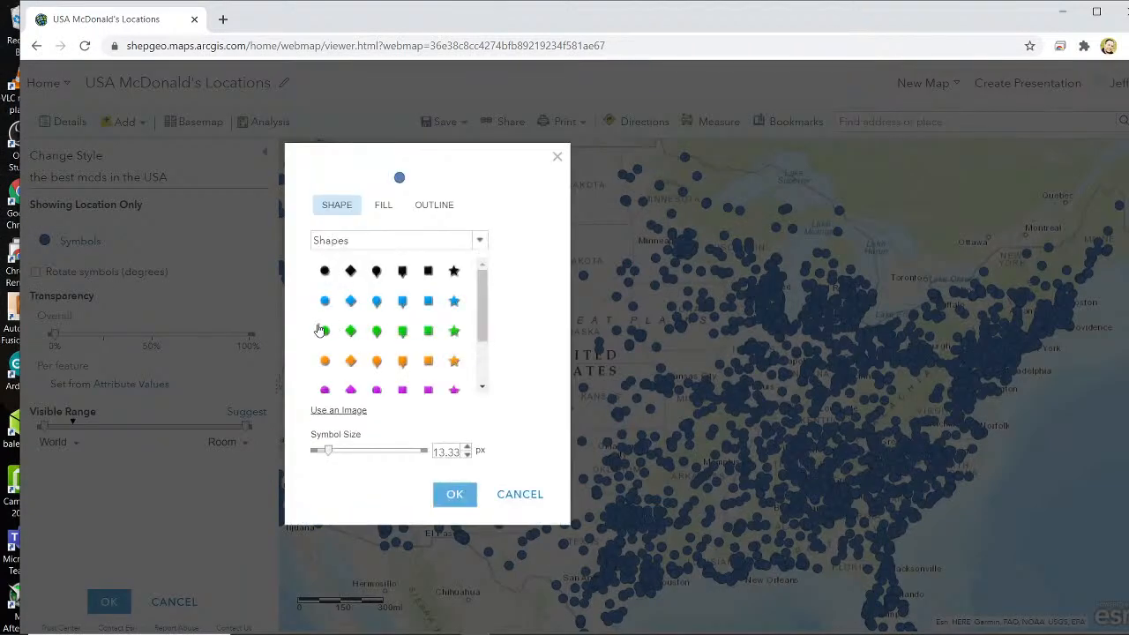
pyautogui.click(324, 328)
pyautogui.click(467, 454)
pyautogui.click(466, 453)
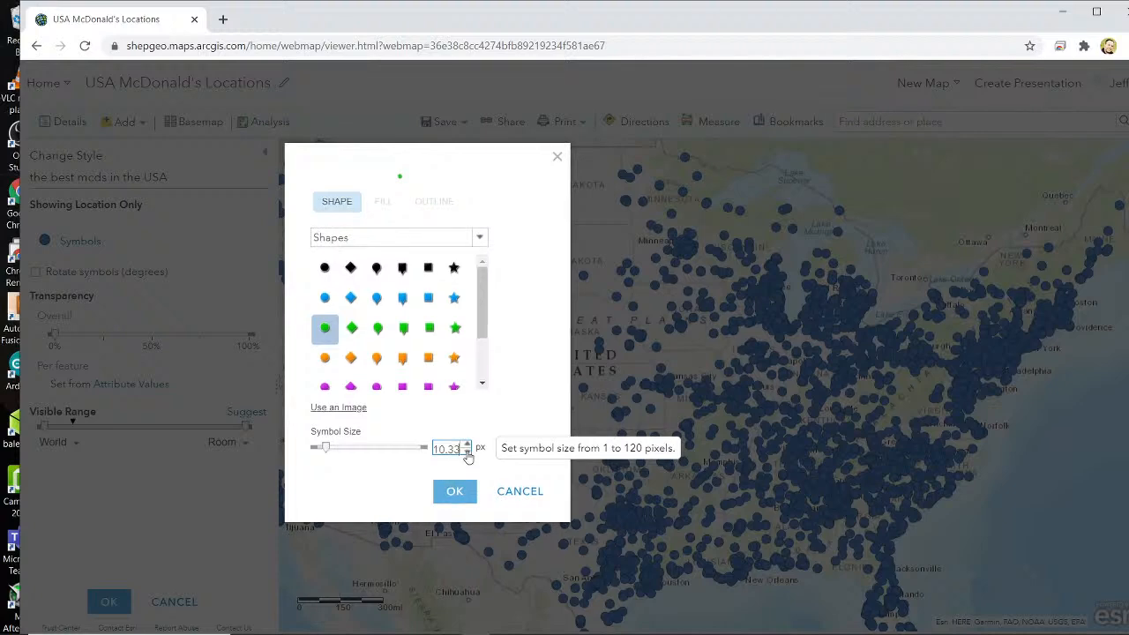
pyautogui.click(466, 454)
pyautogui.doubleClick(445, 451)
pyautogui.write('10')
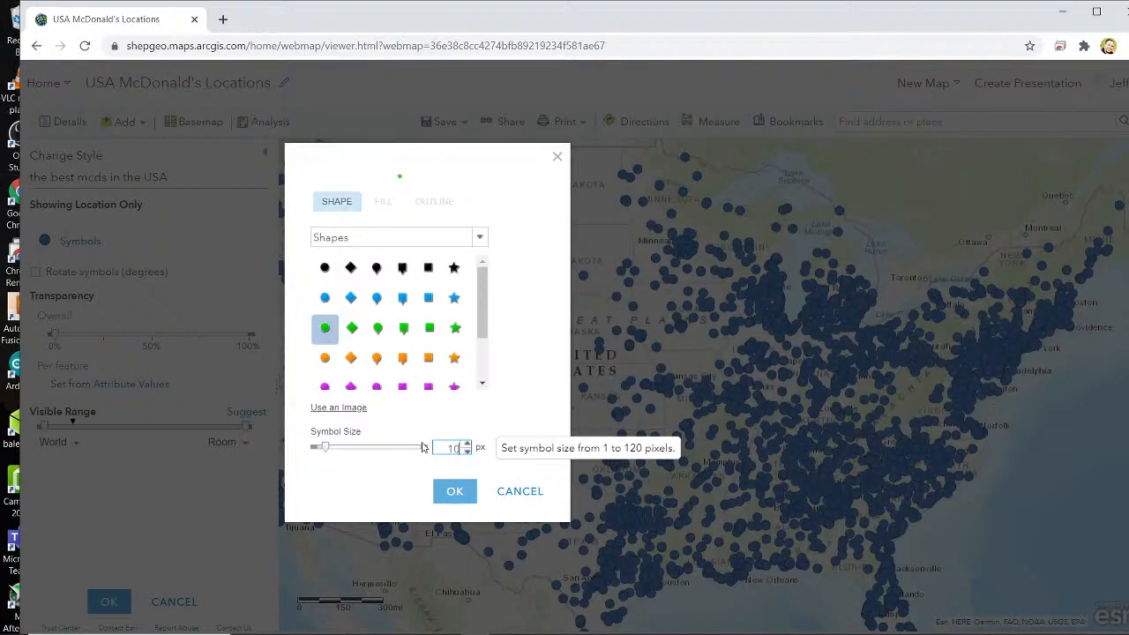
pyautogui.click(455, 491)
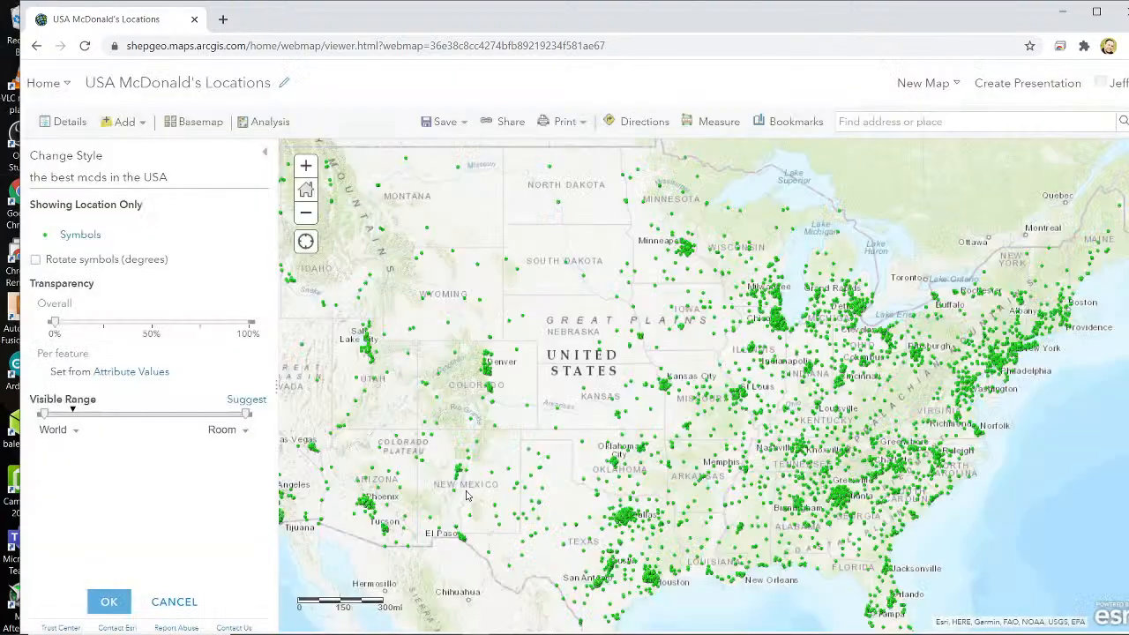
pyautogui.click(109, 601)
pyautogui.click(117, 605)
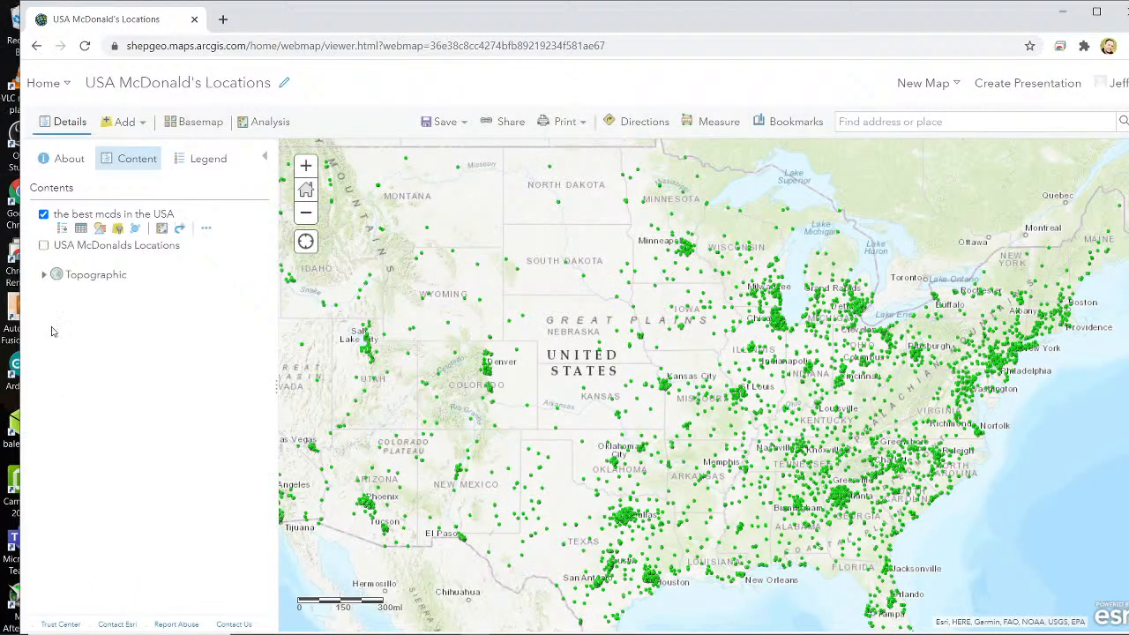
# Change the best mcds in the USA symbol to an orange circle and turn the USA McDonalds Locations layer back on
pyautogui.click(44, 246)
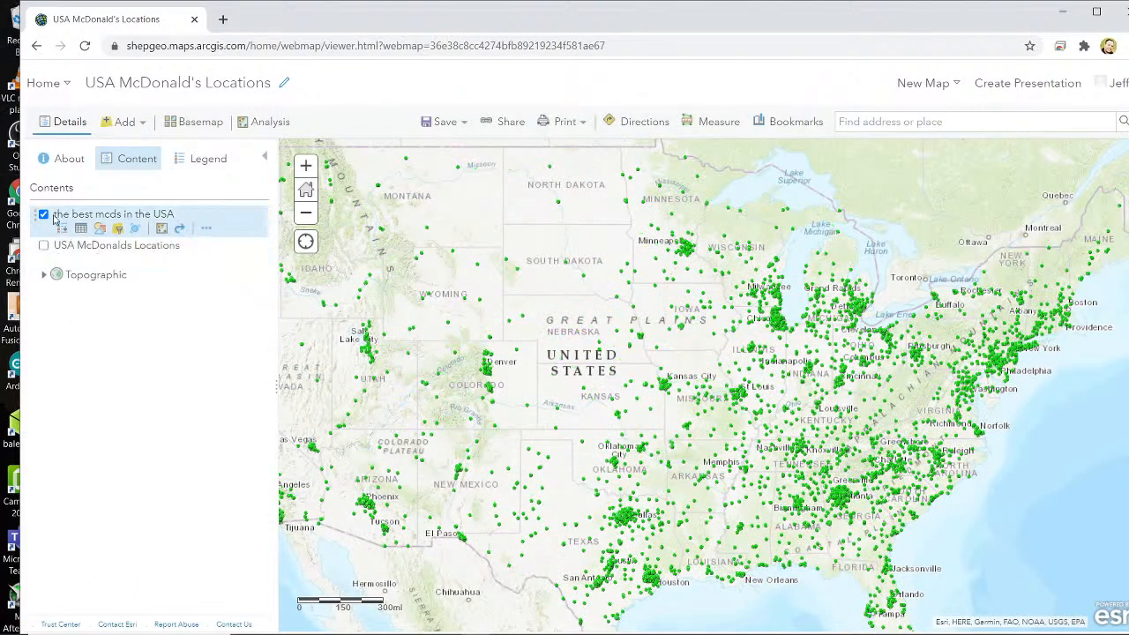
pyautogui.click(102, 230)
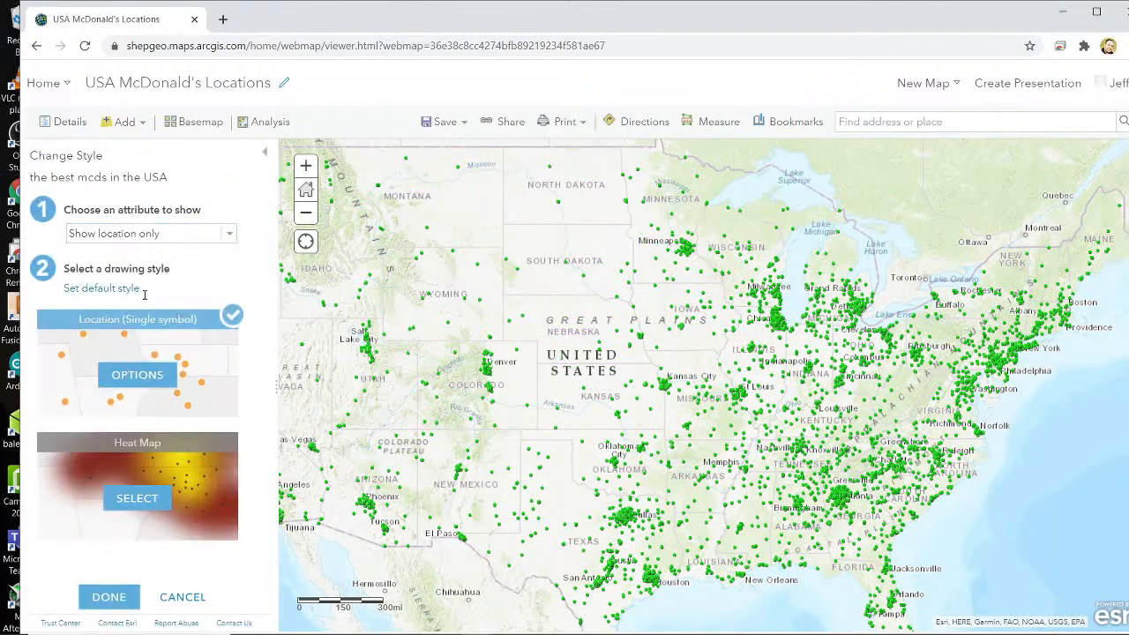
pyautogui.click(141, 374)
pyautogui.click(54, 234)
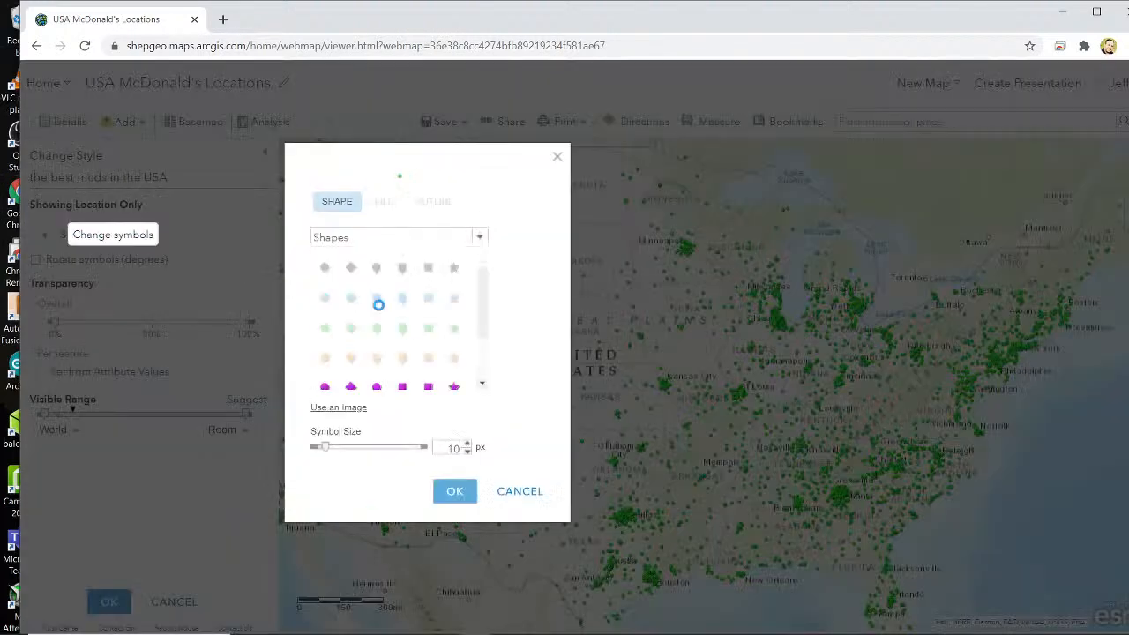
pyautogui.click(324, 356)
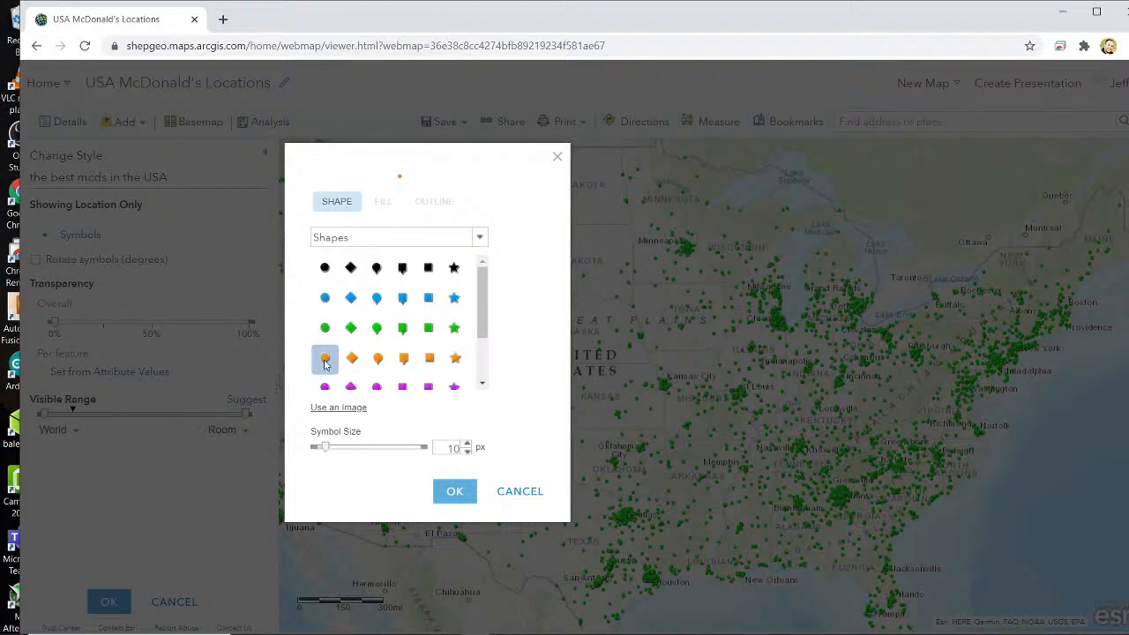
pyautogui.click(454, 491)
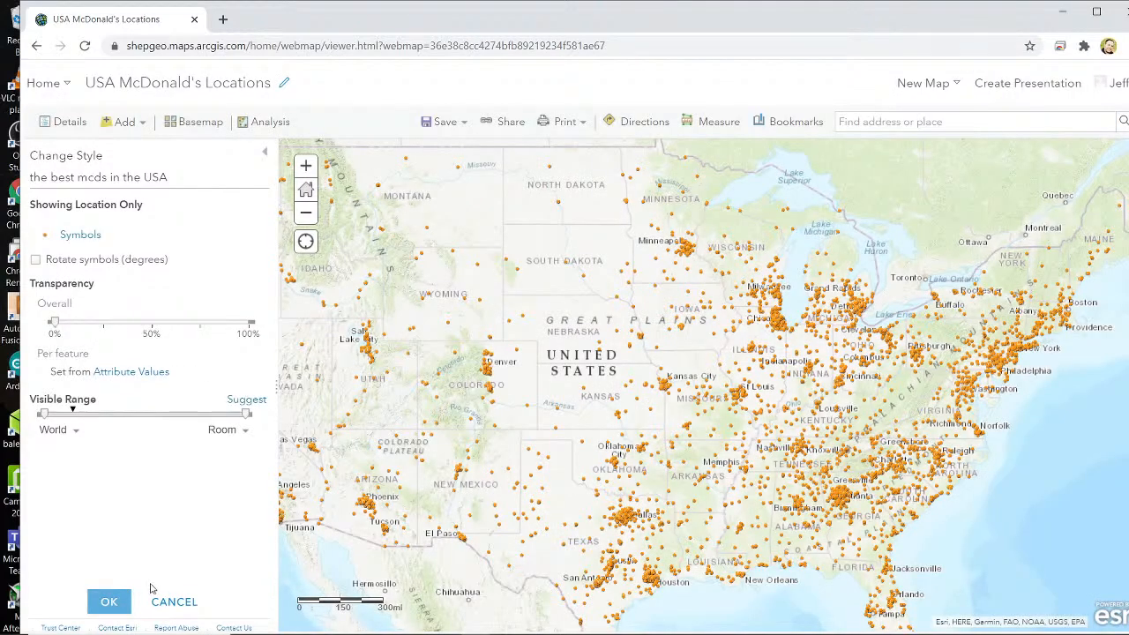
pyautogui.click(109, 603)
pyautogui.click(109, 597)
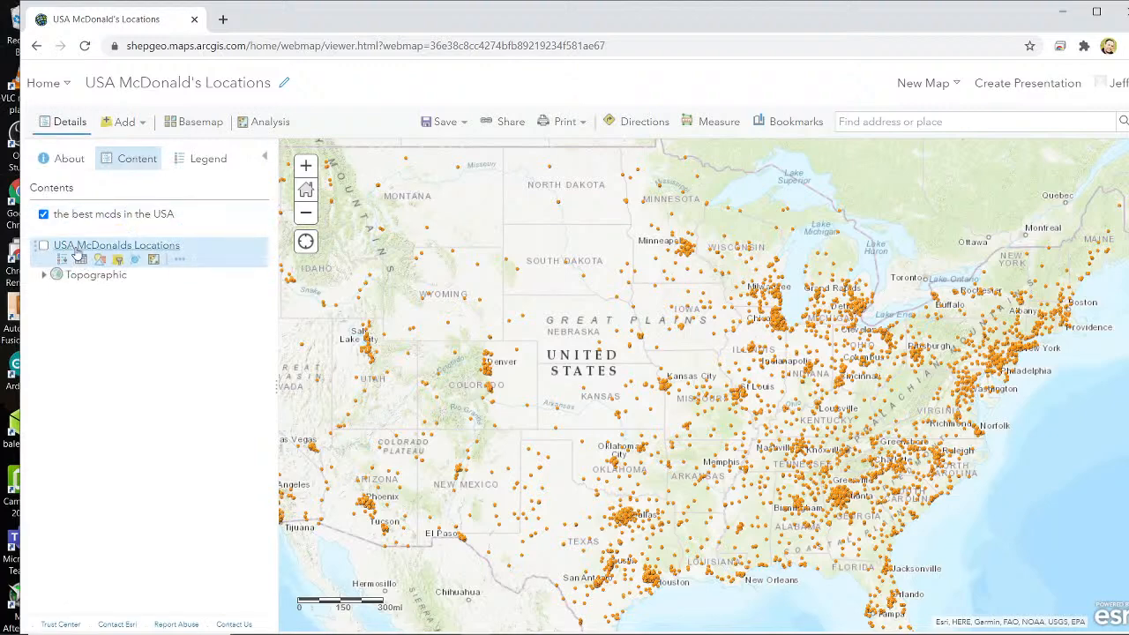
pyautogui.click(45, 246)
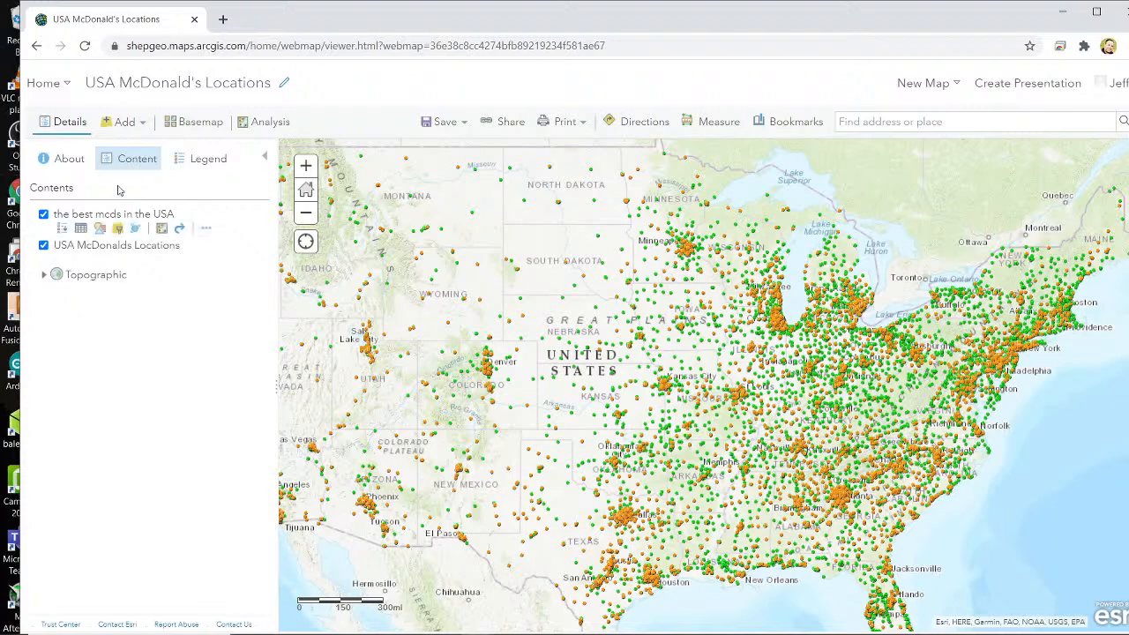
# Compare the feature counts in the attribute tables of the best mcds in the USA and USA McDonalds Locations layers
pyautogui.click(80, 228)
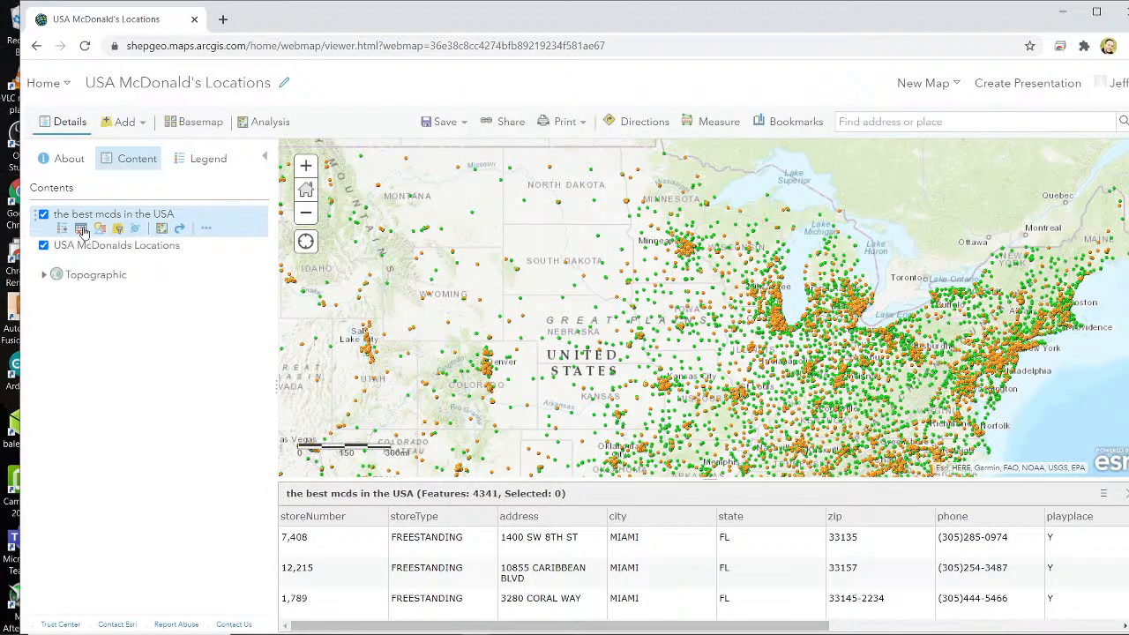
pyautogui.click(81, 228)
pyautogui.click(80, 259)
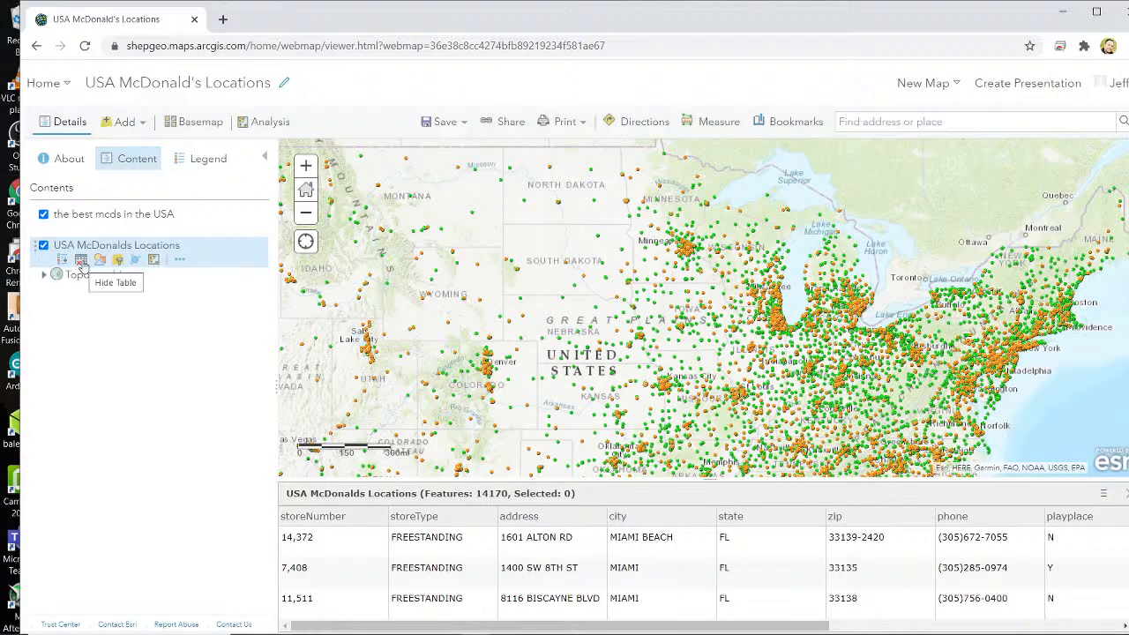
pyautogui.click(80, 260)
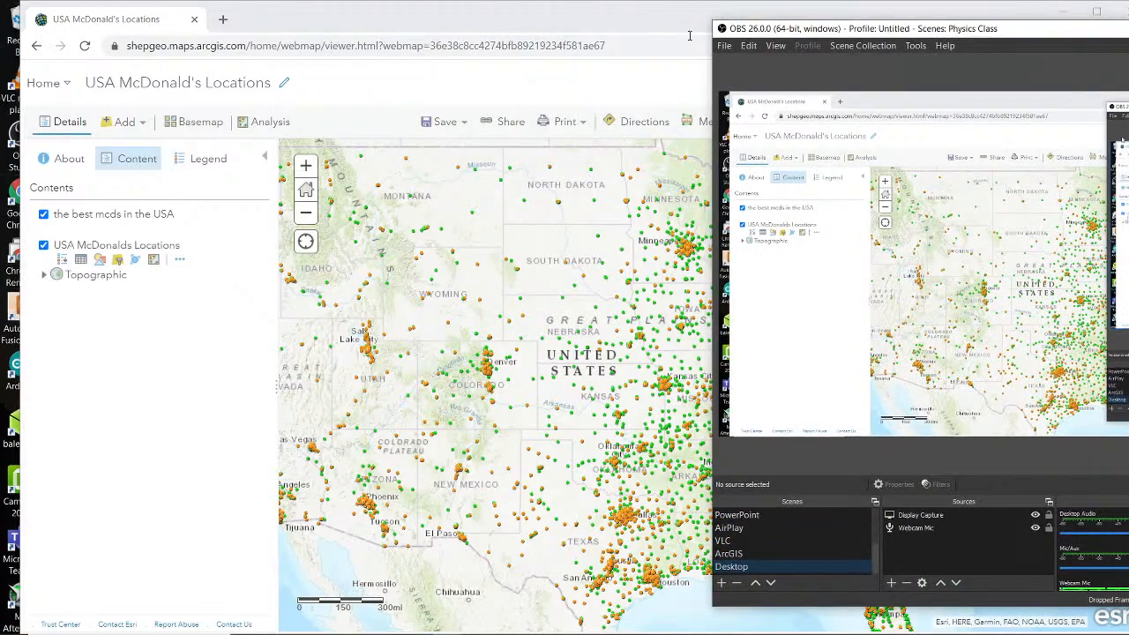
pyautogui.click(631, 20)
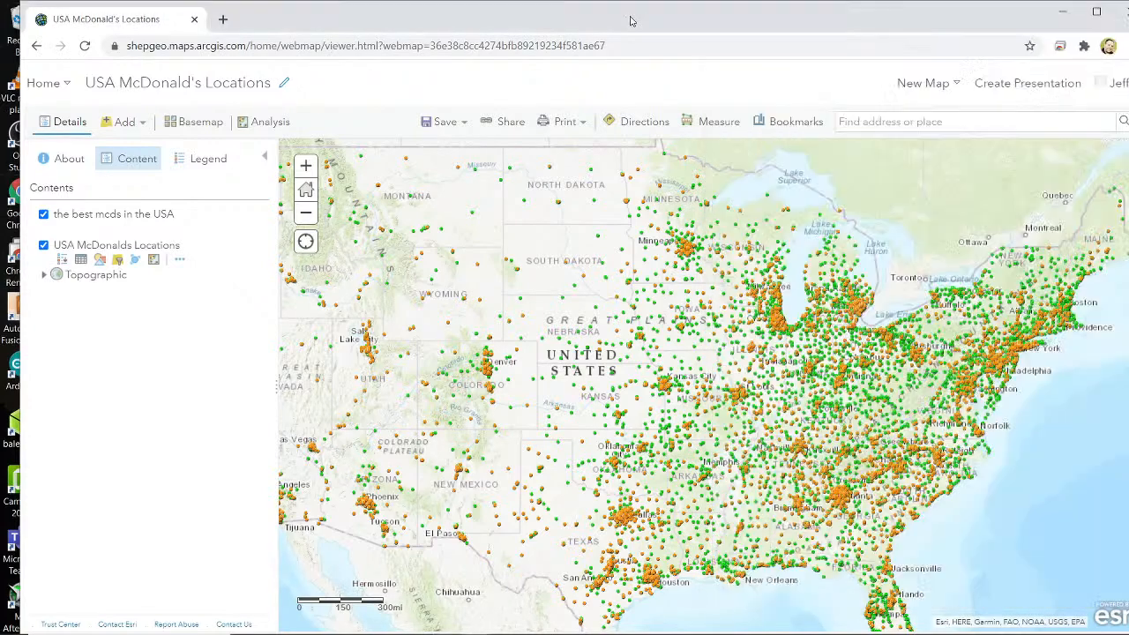
pyautogui.moveTo(631, 20)
pyautogui.mouseDown()
pyautogui.moveTo(643, 26)
pyautogui.moveTo(622, 23)
pyautogui.mouseUp()
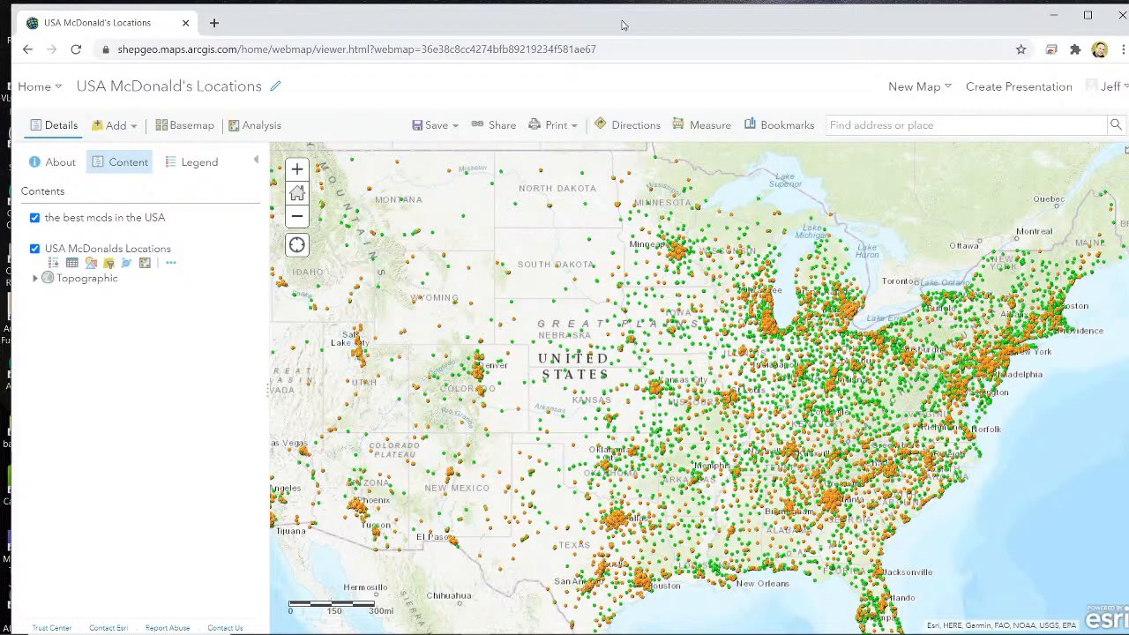
pyautogui.scroll(2, 731, 541)
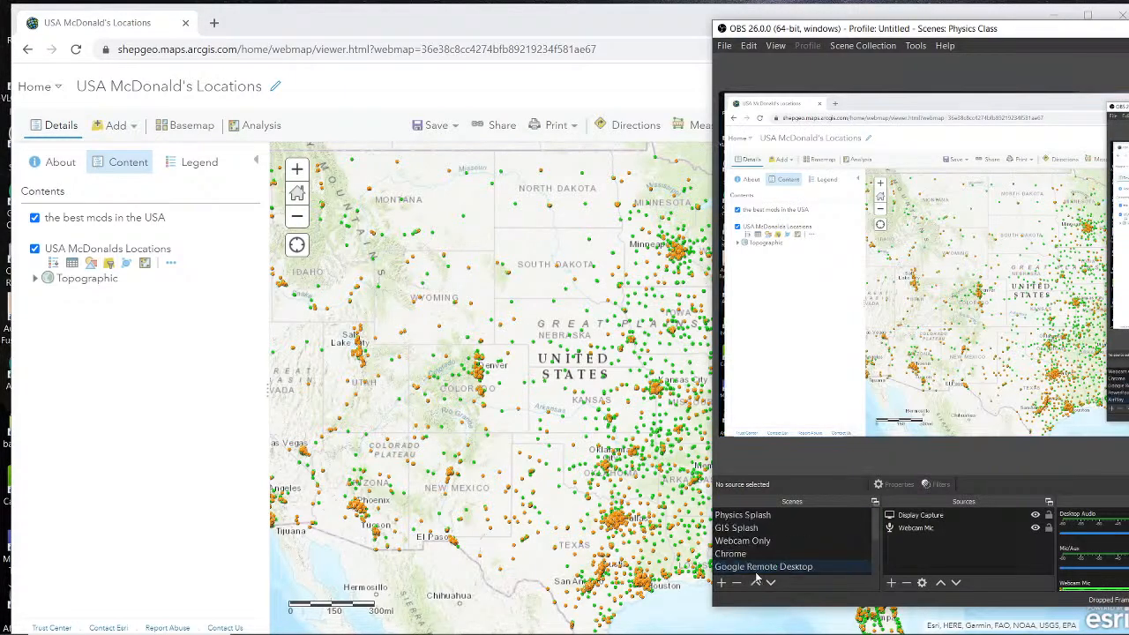
pyautogui.click(731, 537)
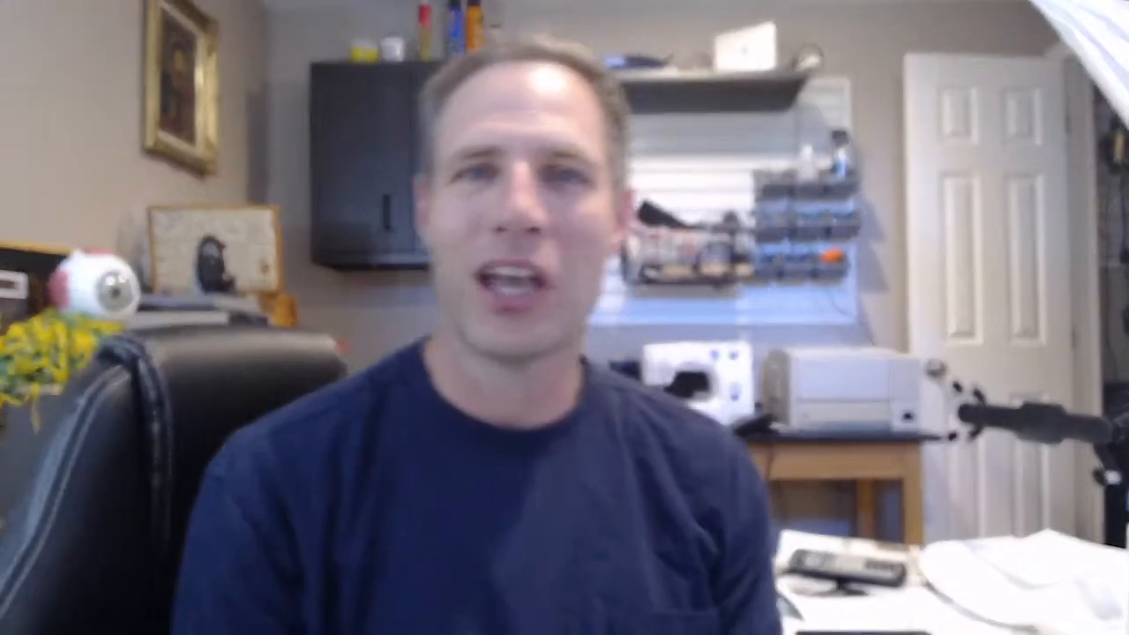
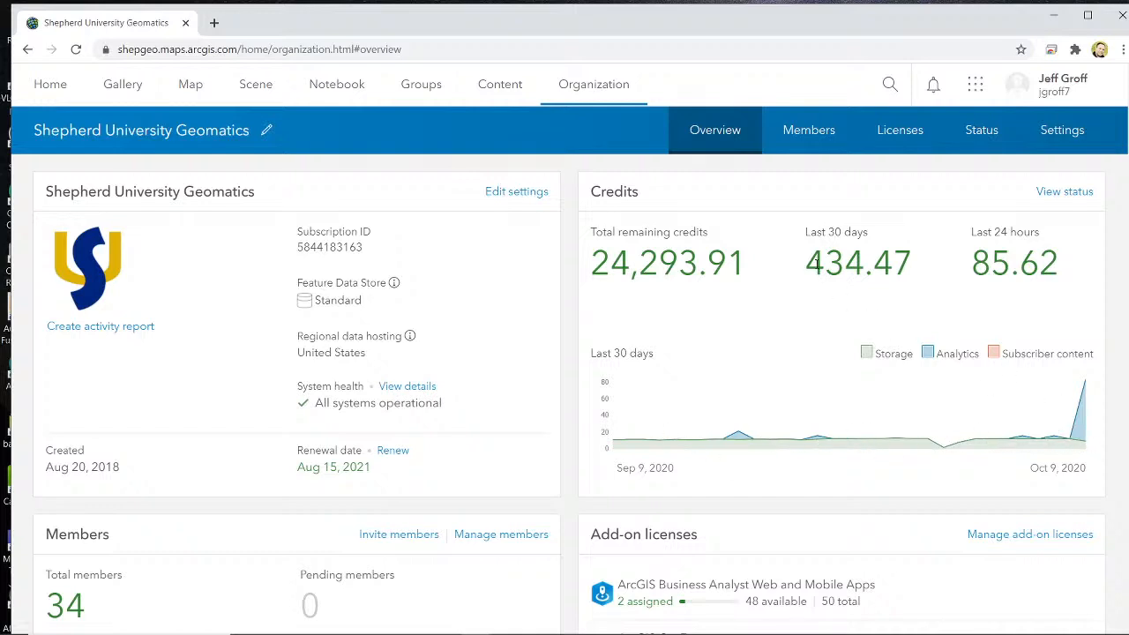
# Review the organization's credit figures for the last 30 days, the total remaining and the last 24 hours
pyautogui.moveTo(809, 263); pyautogui.dragTo(914, 266)
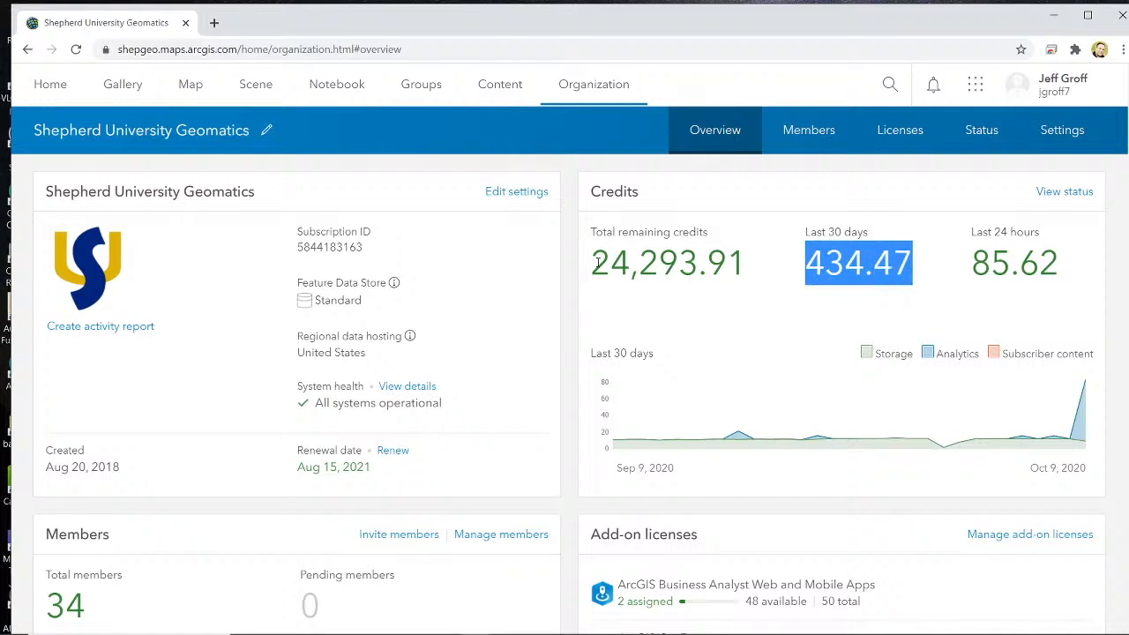
pyautogui.moveTo(595, 263); pyautogui.dragTo(750, 261)
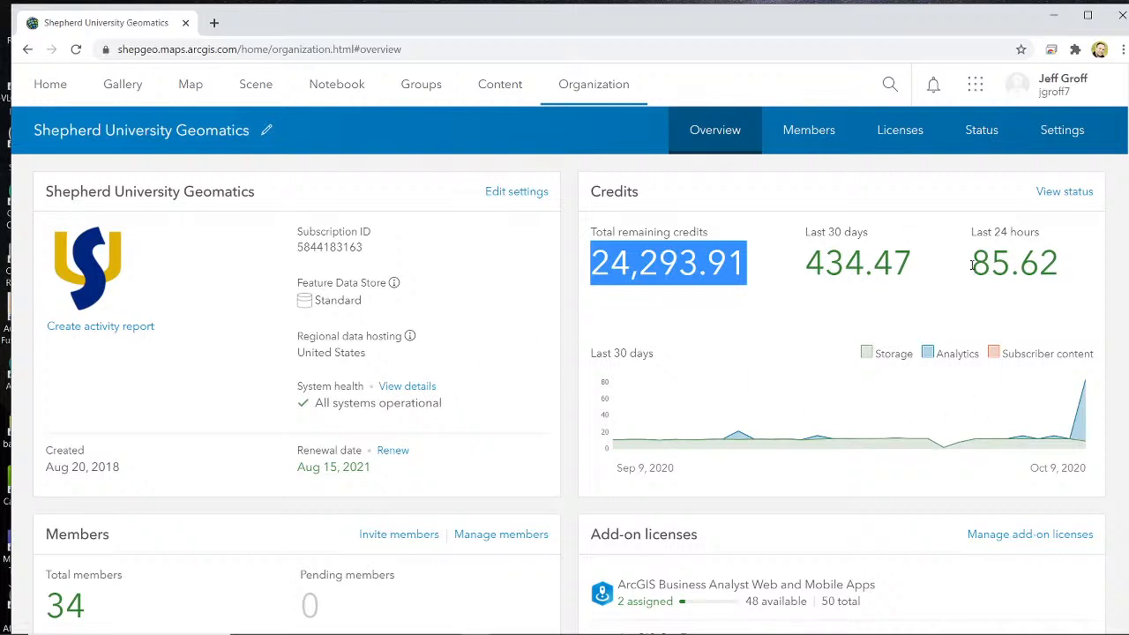
pyautogui.moveTo(973, 265); pyautogui.dragTo(1059, 264)
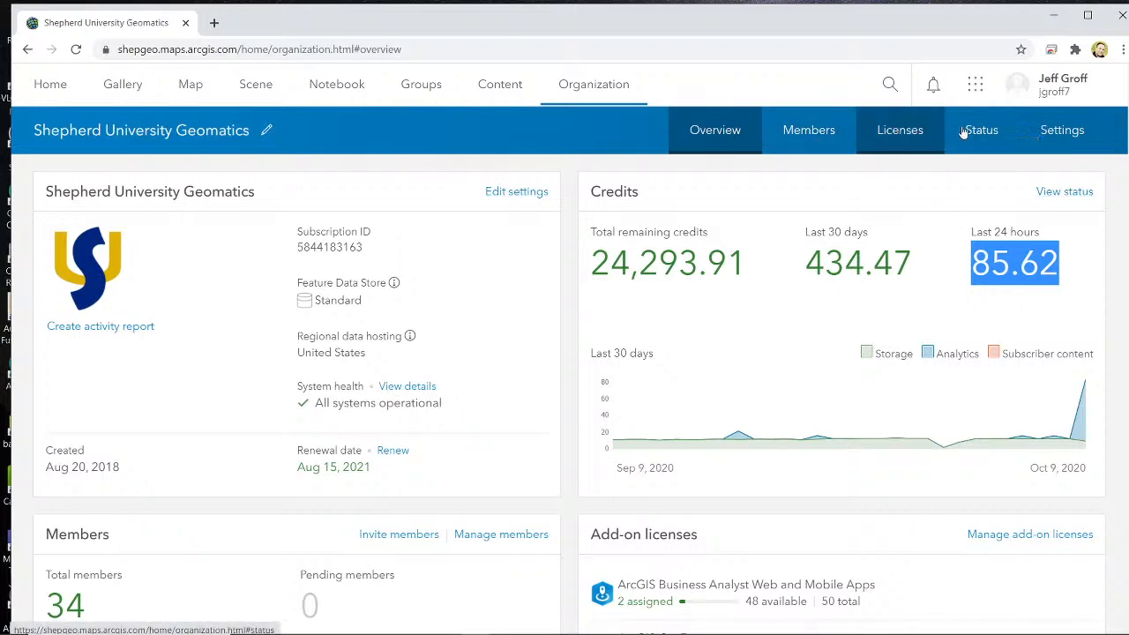
# Open the organization's member list and examine the credits remaining for the members on both pages
pyautogui.click(842, 134)
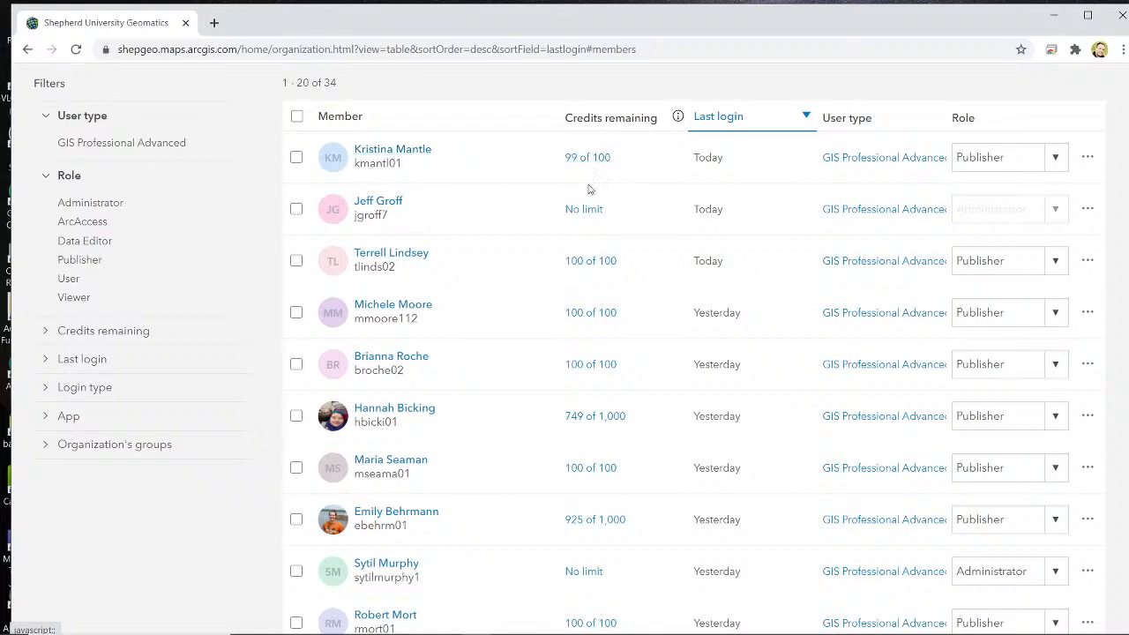
pyautogui.scroll(-3, 587, 261)
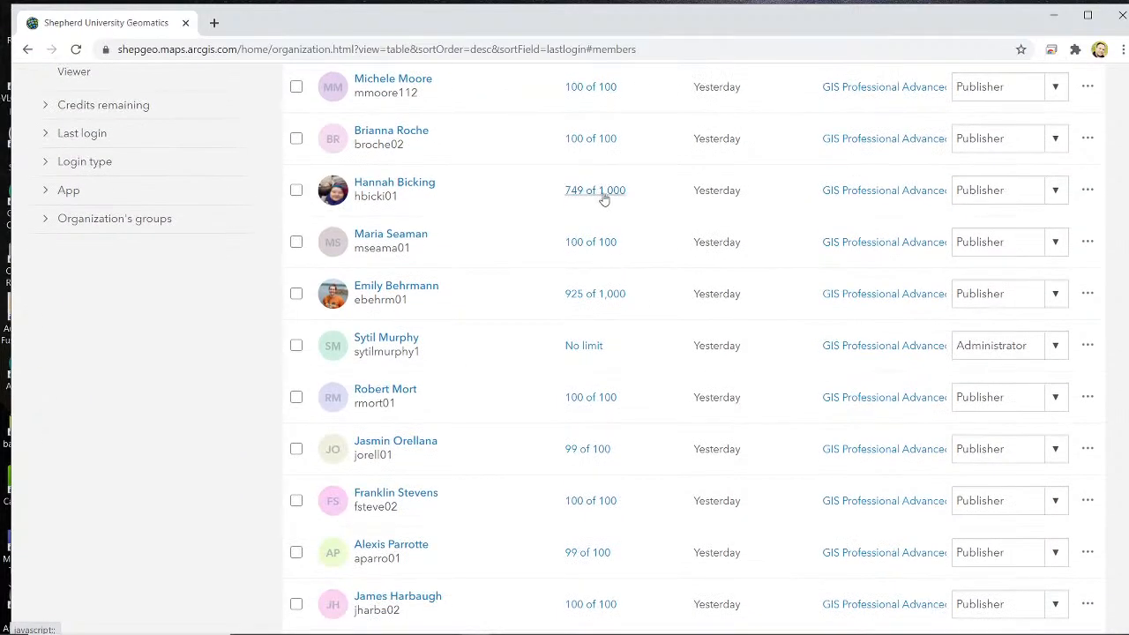
pyautogui.scroll(-1, 579, 237)
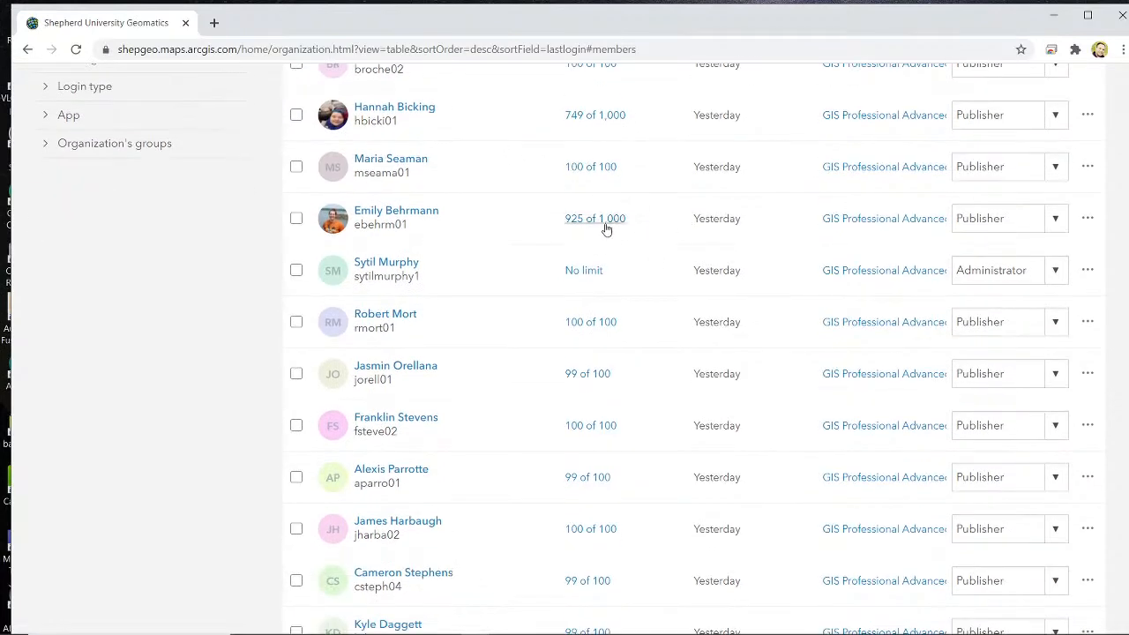
pyautogui.scroll(3, 624, 177)
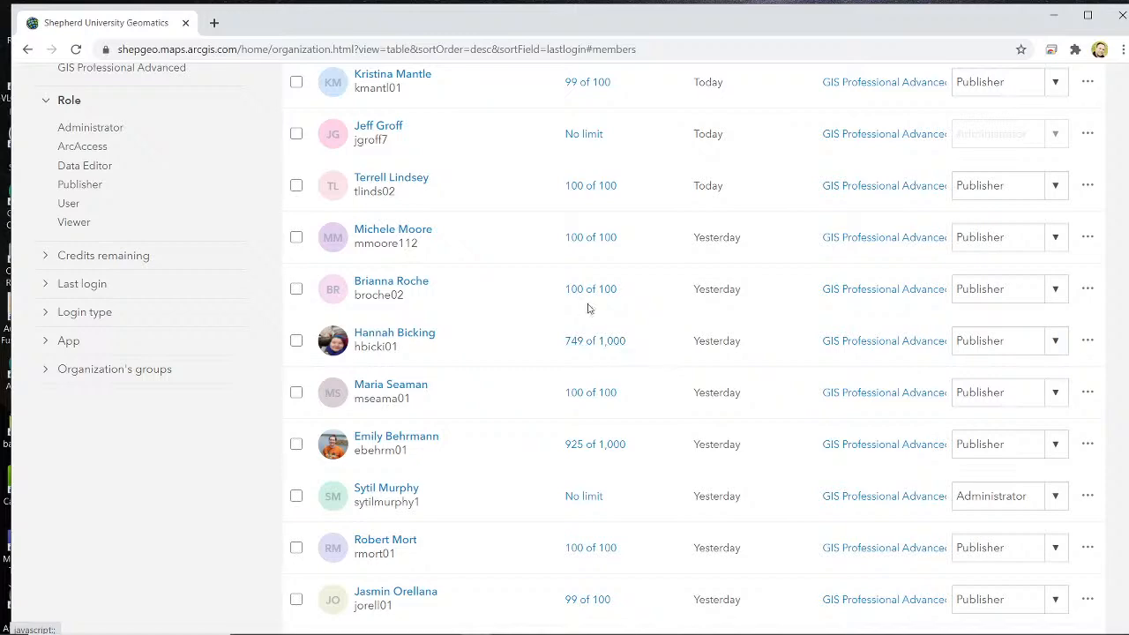
pyautogui.scroll(-3, 591, 294)
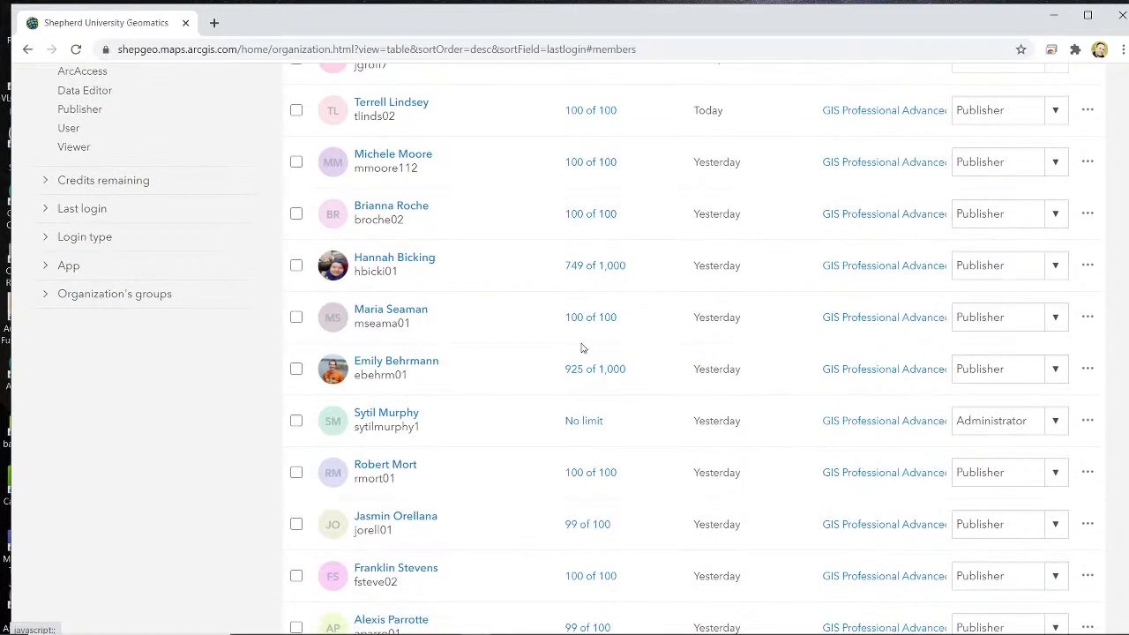
pyautogui.scroll(-3, 588, 272)
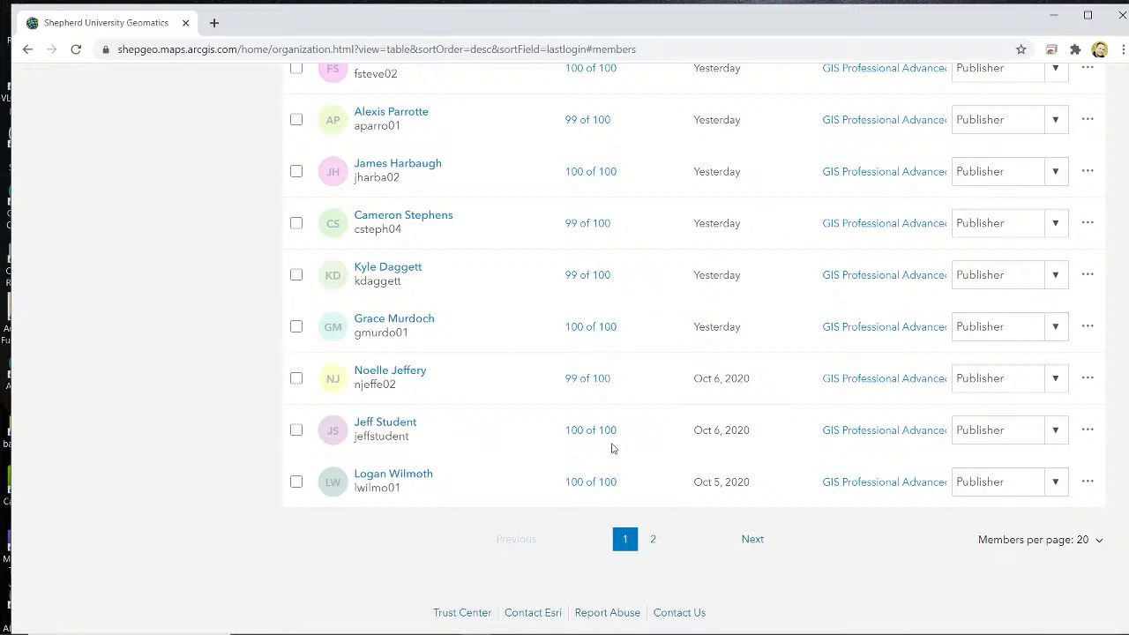
pyautogui.rightClick(619, 562)
pyautogui.click(538, 539)
pyautogui.click(655, 541)
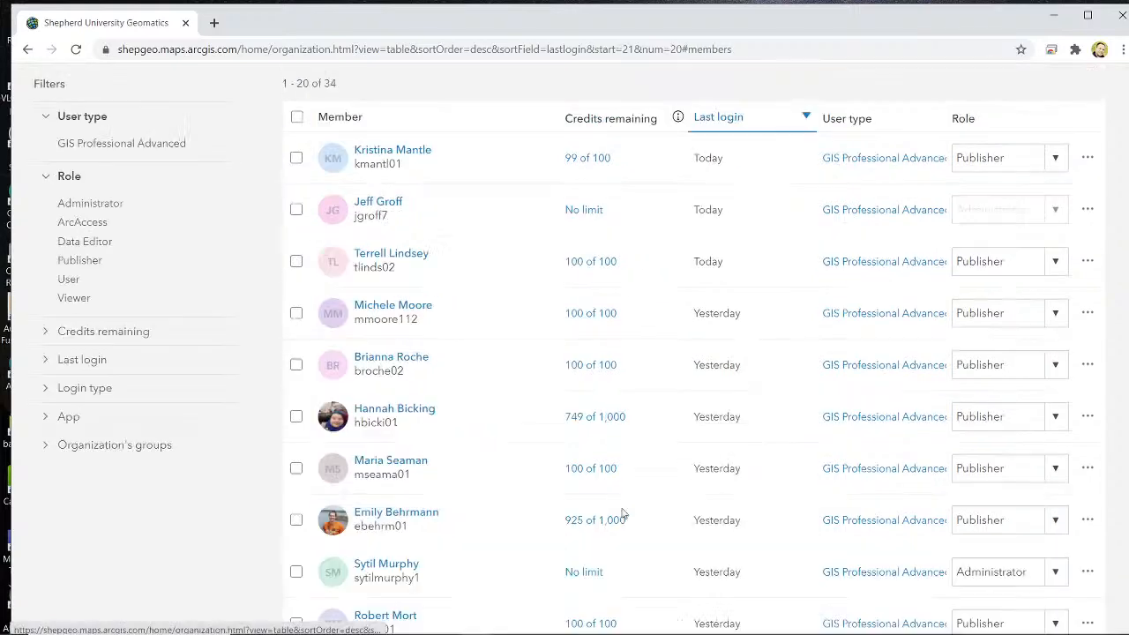
pyautogui.scroll(-4, 630, 452)
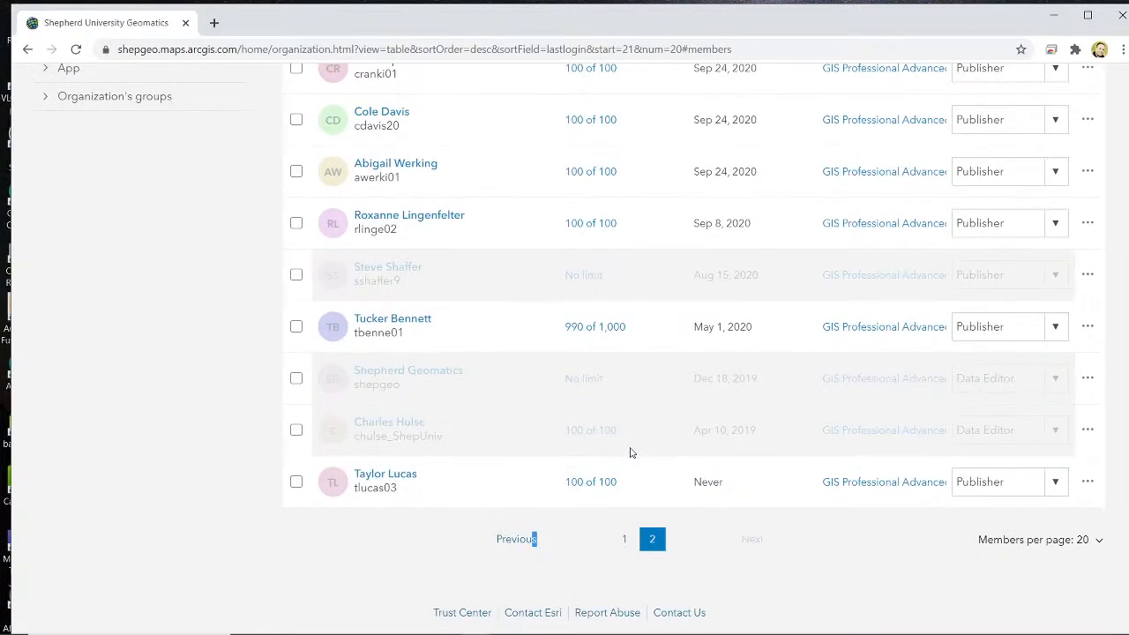
# Return from the member list to the organization's overview page and view its credit summary
pyautogui.scroll(6, 569, 327)
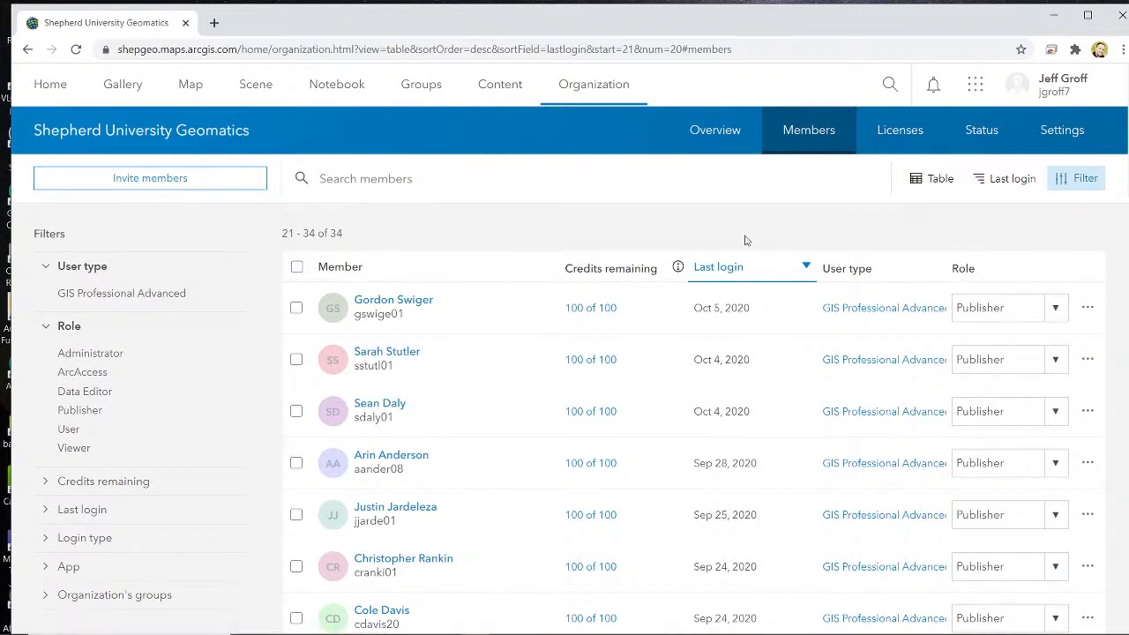
pyautogui.click(809, 134)
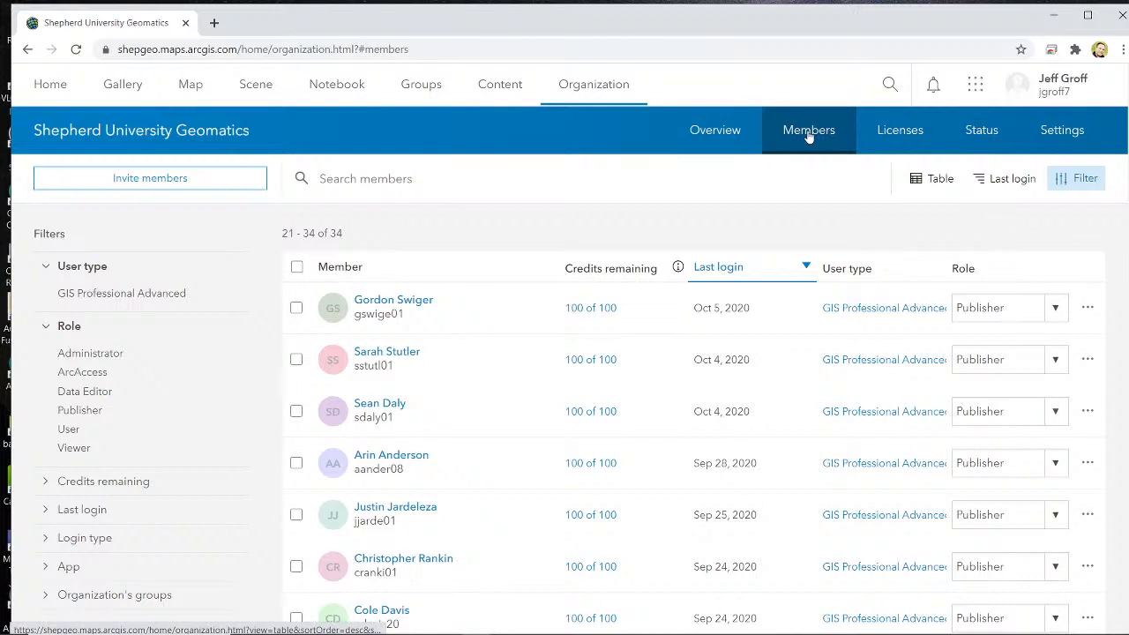
pyautogui.click(731, 141)
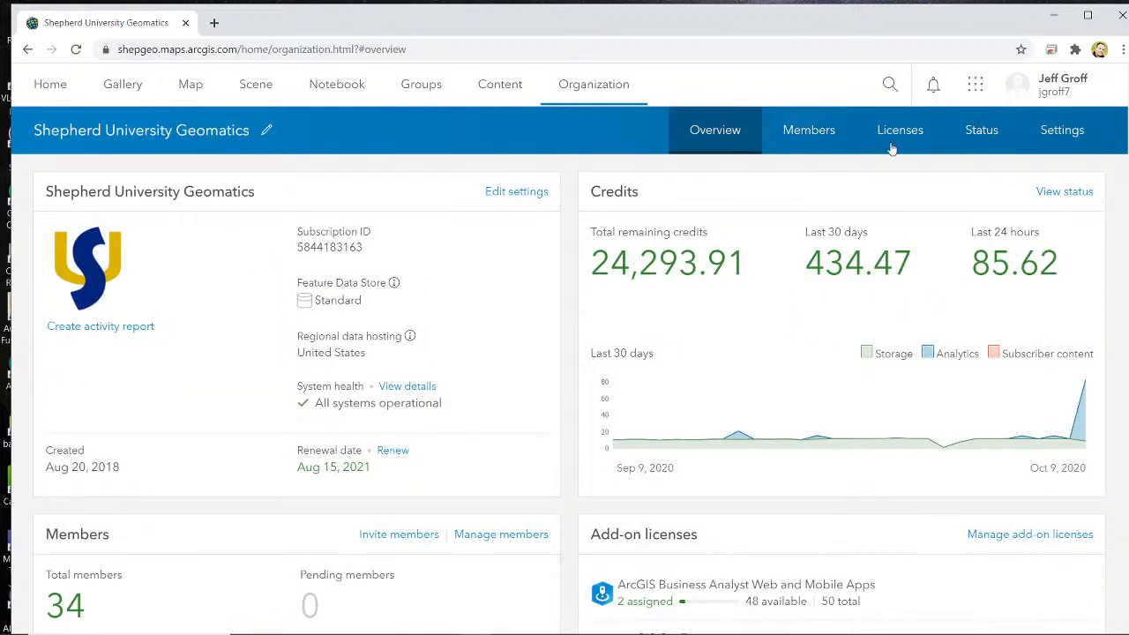
# Open the saved USA McDonald's Locations web map from the content list in Map Viewer
pyautogui.click(191, 88)
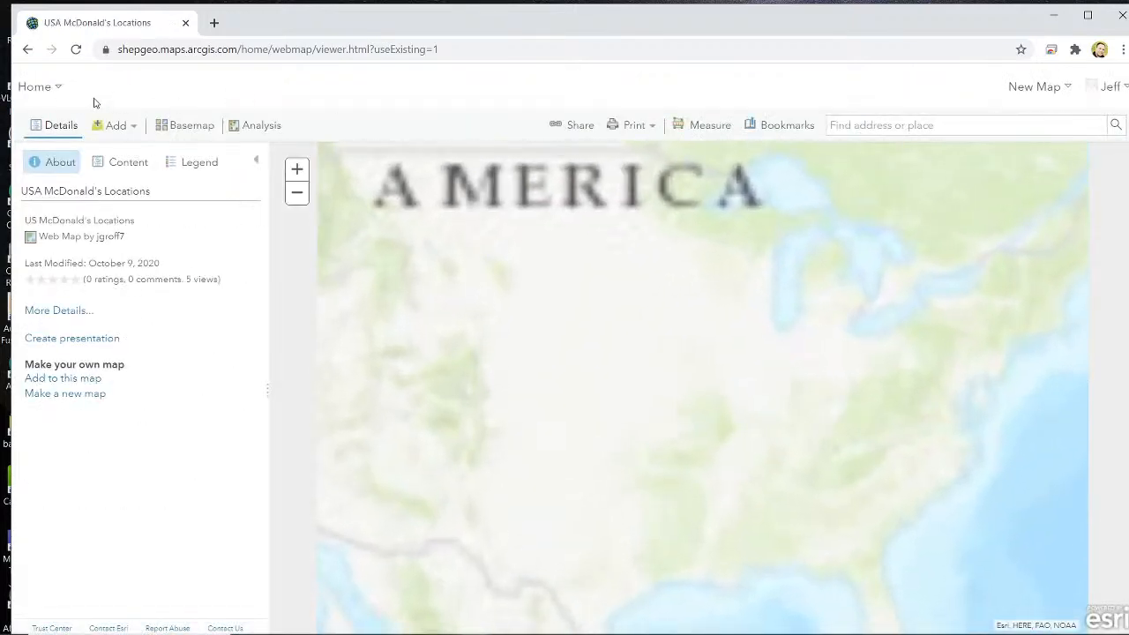
pyautogui.click(27, 50)
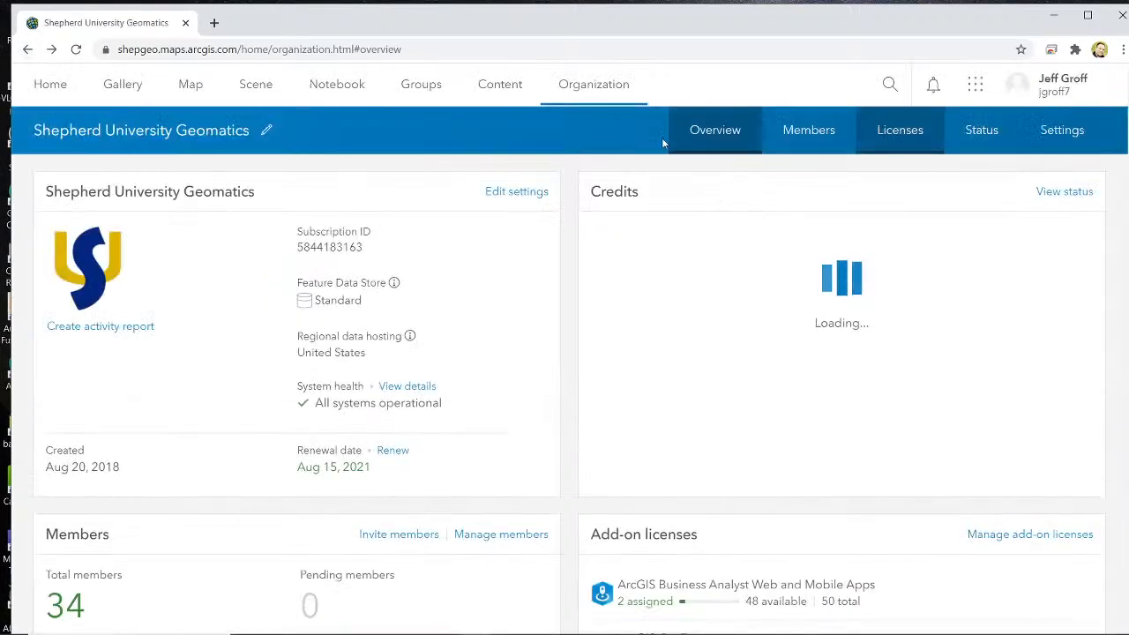
pyautogui.click(499, 84)
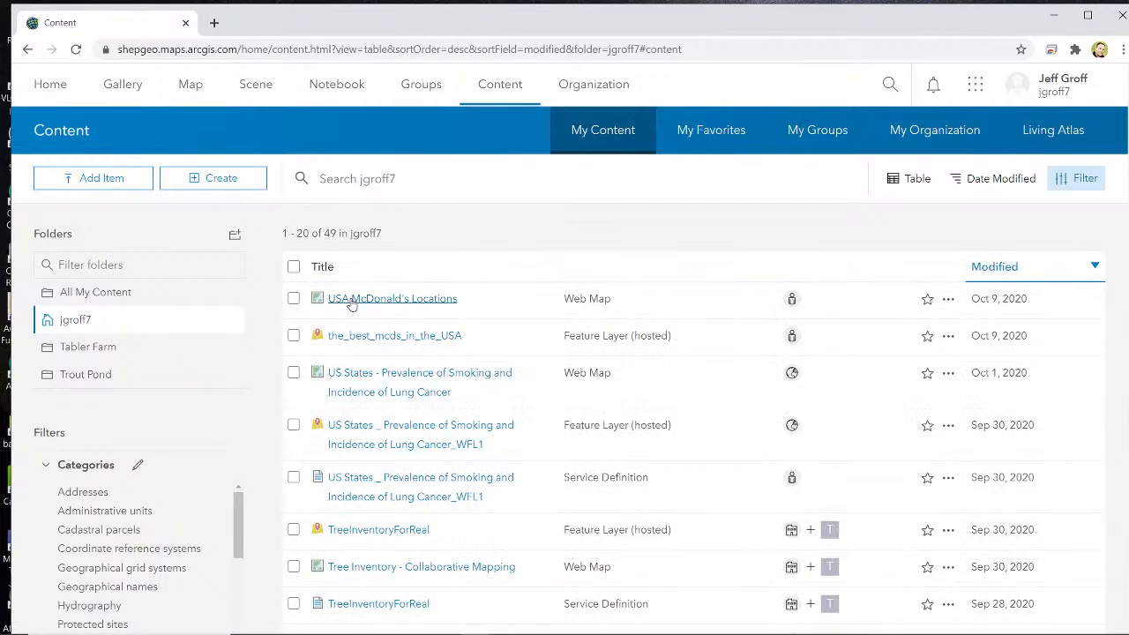
pyautogui.click(351, 300)
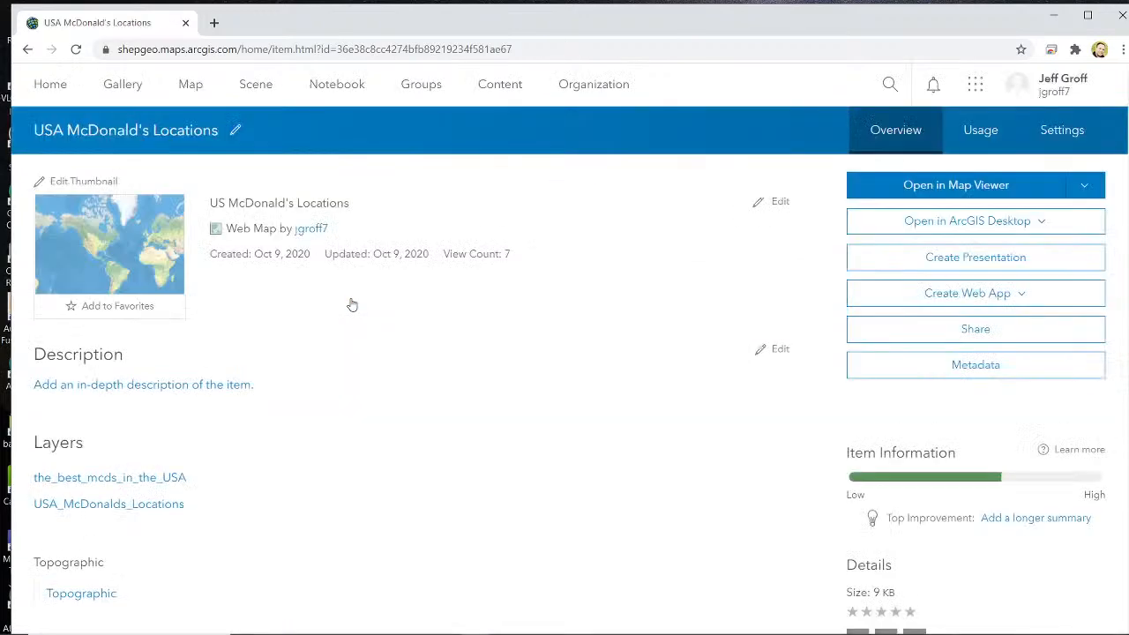
pyautogui.click(919, 184)
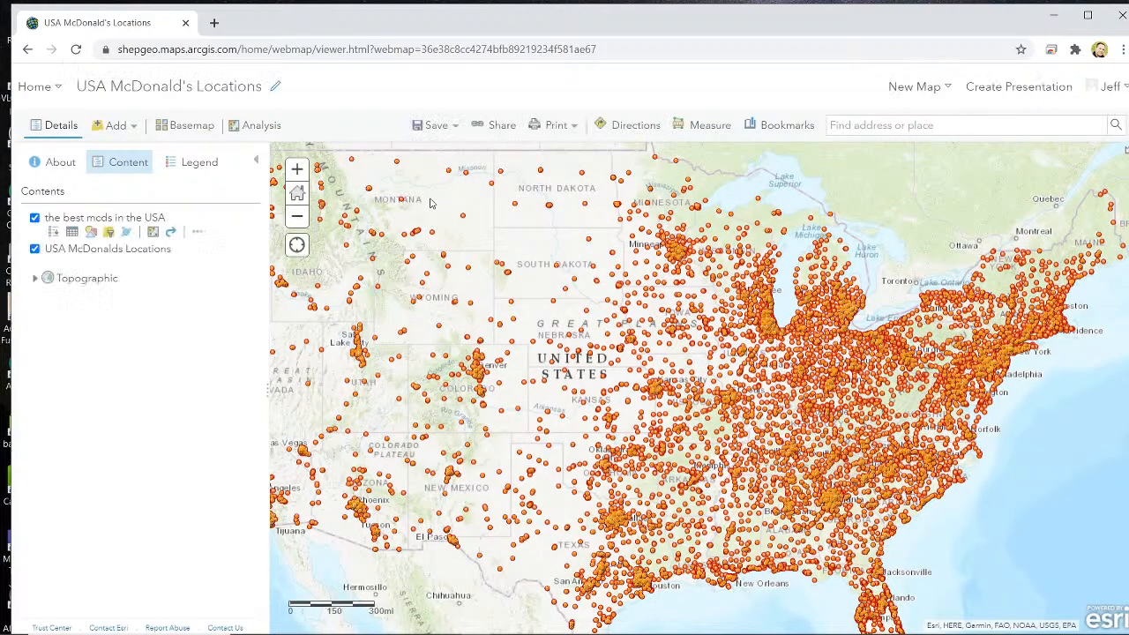
# Set the symbol of the best mcds in the USA layer to the orange circle and apply the style
pyautogui.scroll(-1, 619, 328)
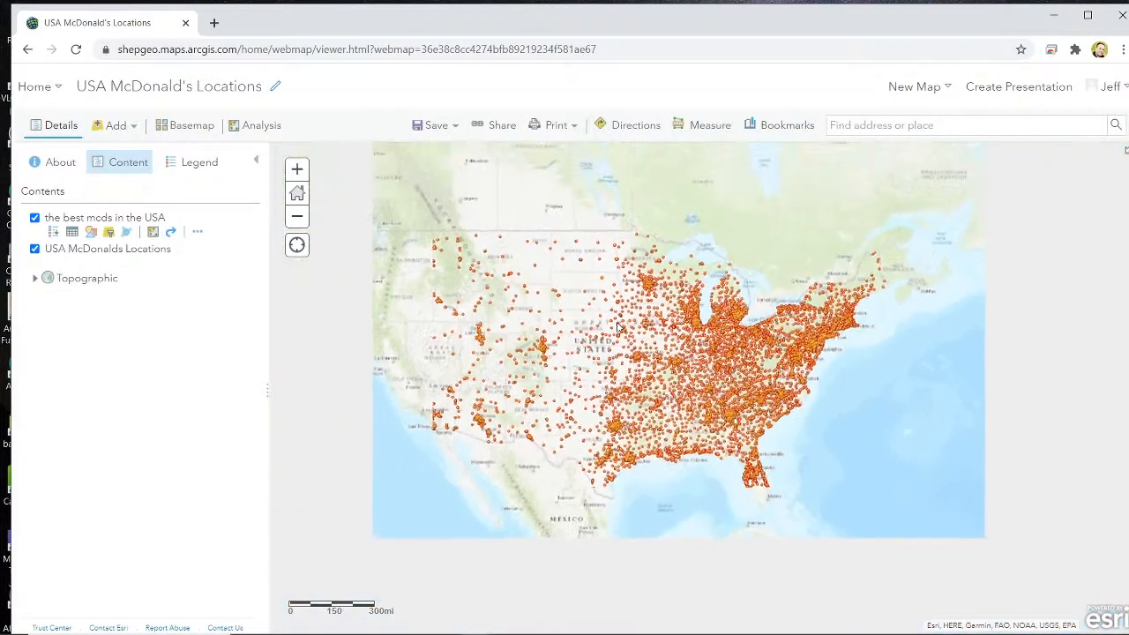
pyautogui.scroll(2, 714, 358)
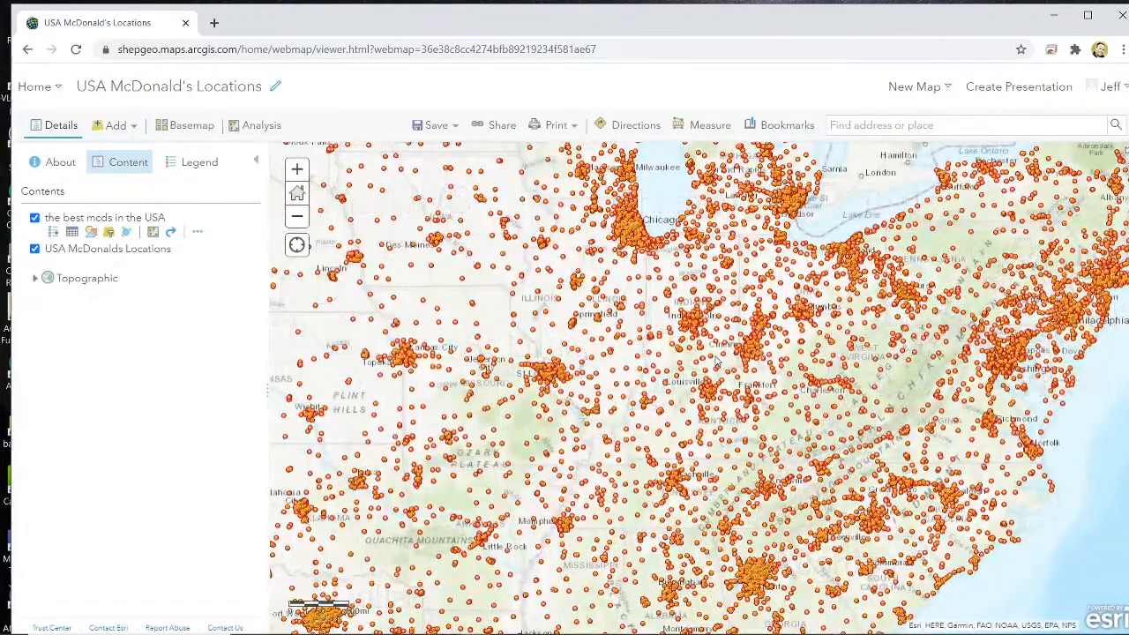
pyautogui.scroll(-1, 714, 354)
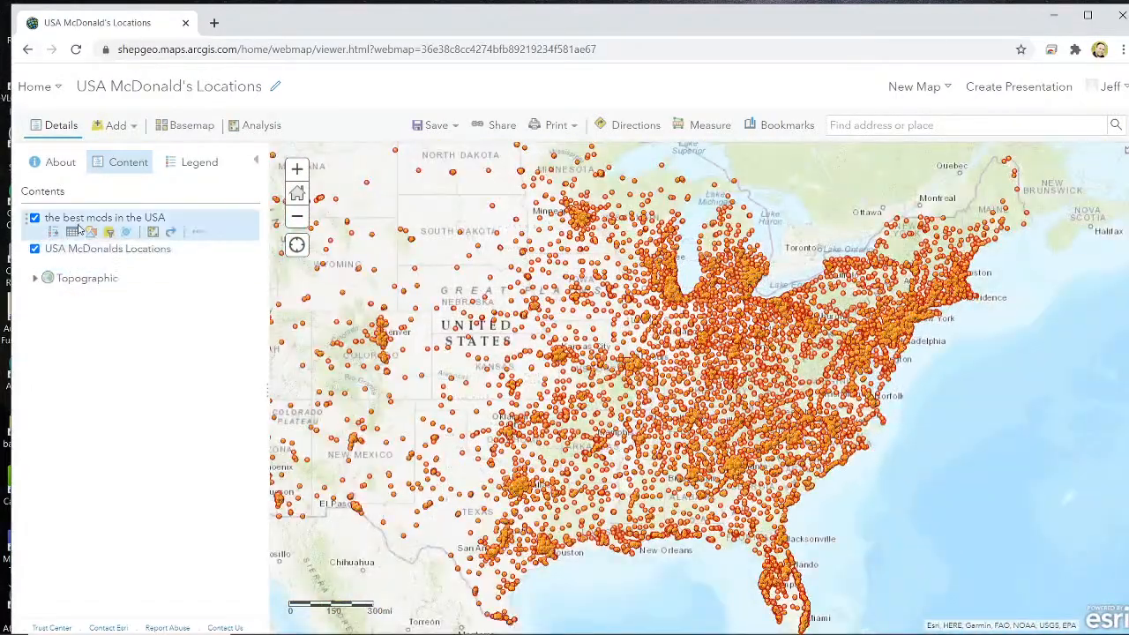
pyautogui.click(91, 232)
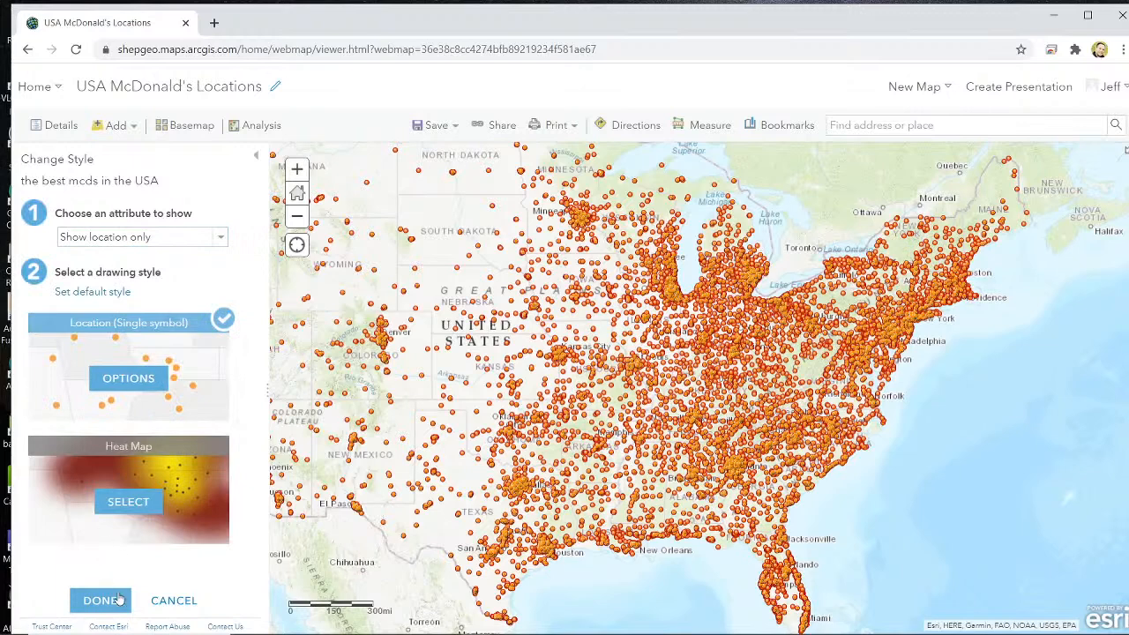
pyautogui.click(129, 378)
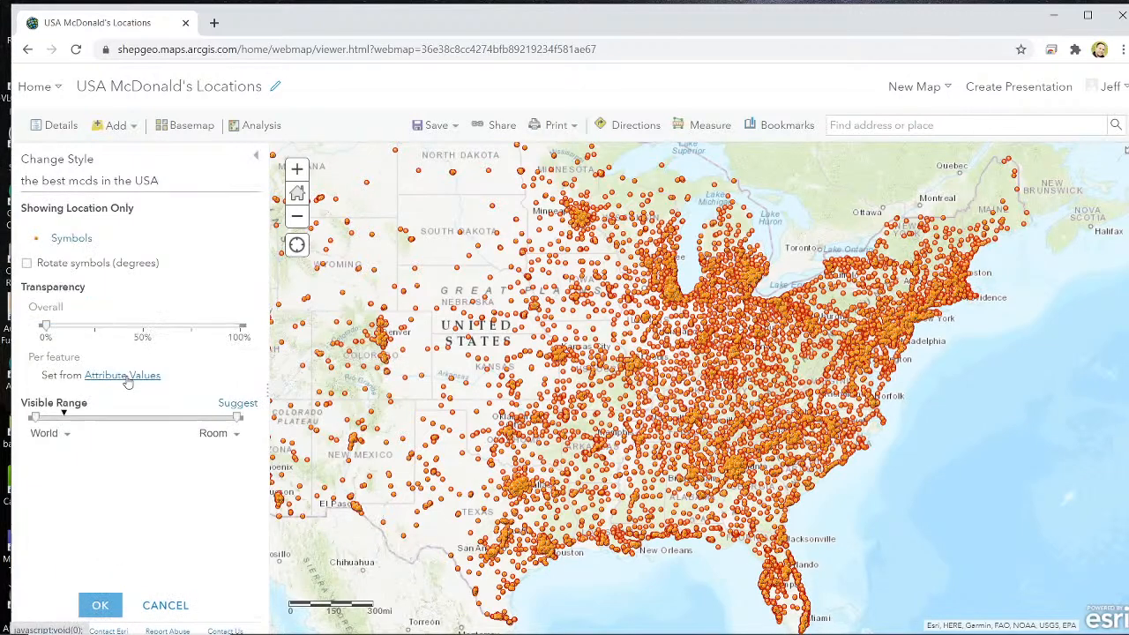
pyautogui.click(36, 238)
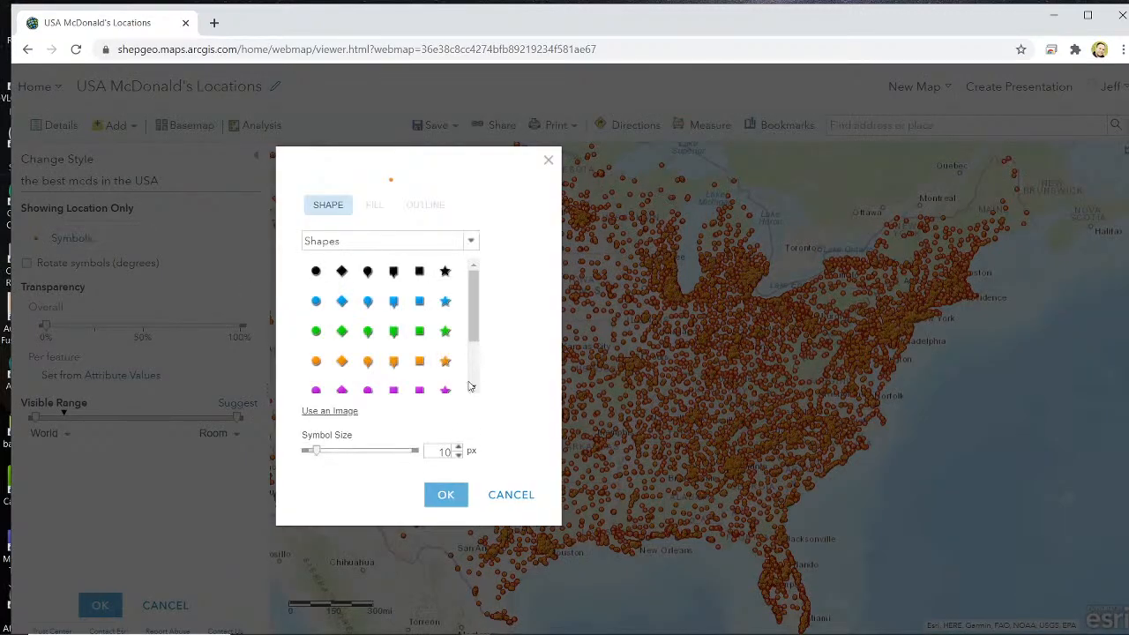
pyautogui.click(316, 361)
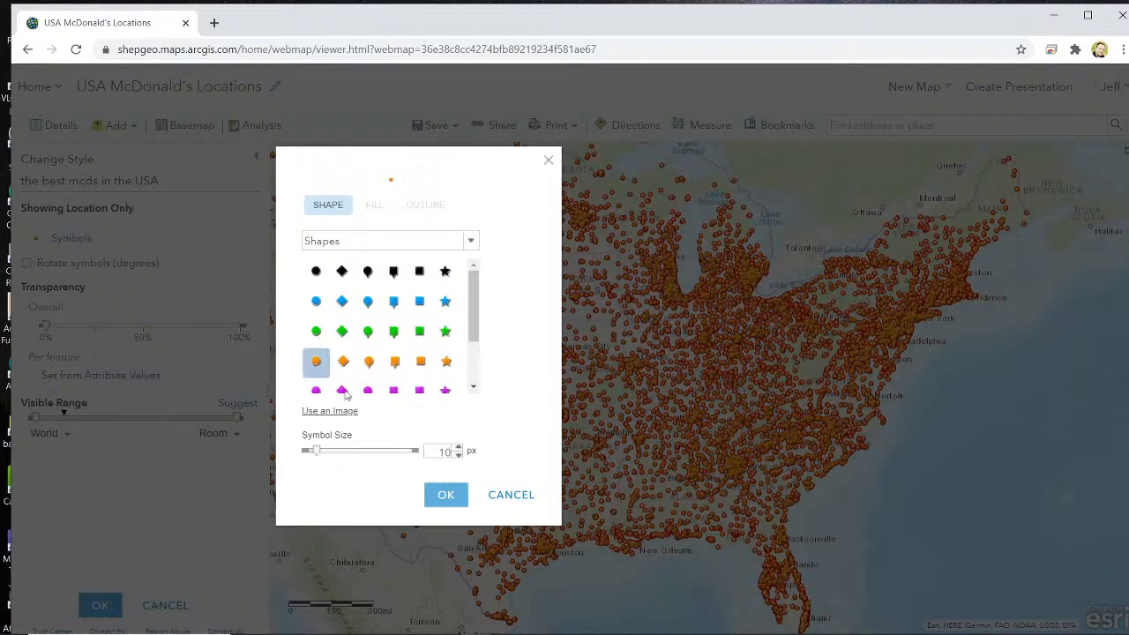
pyautogui.click(445, 494)
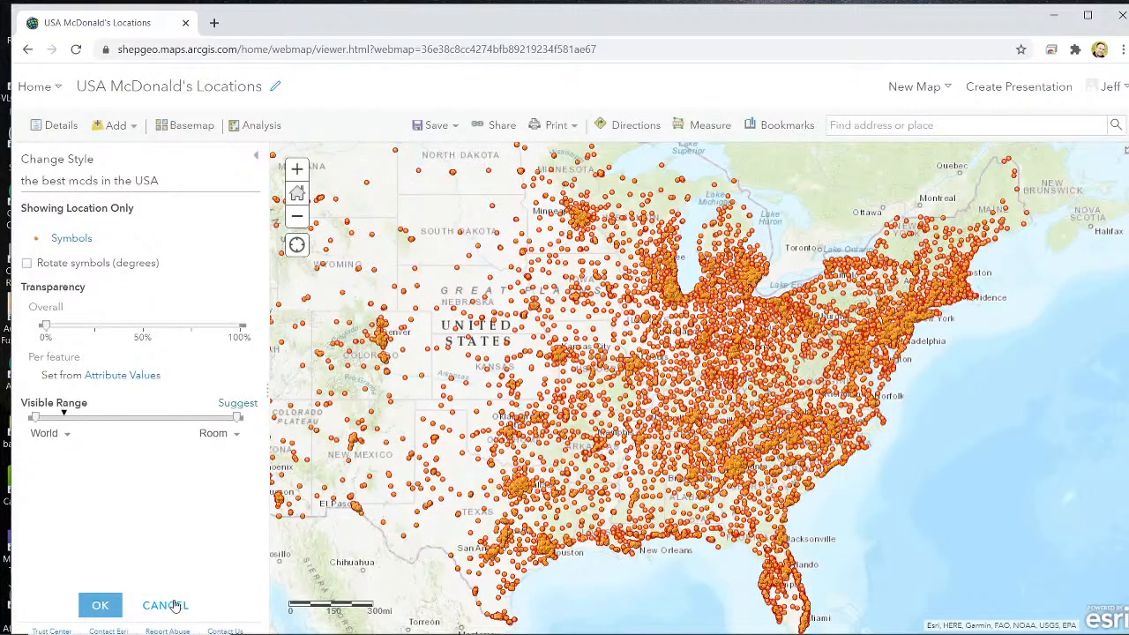
pyautogui.click(99, 605)
pyautogui.click(93, 602)
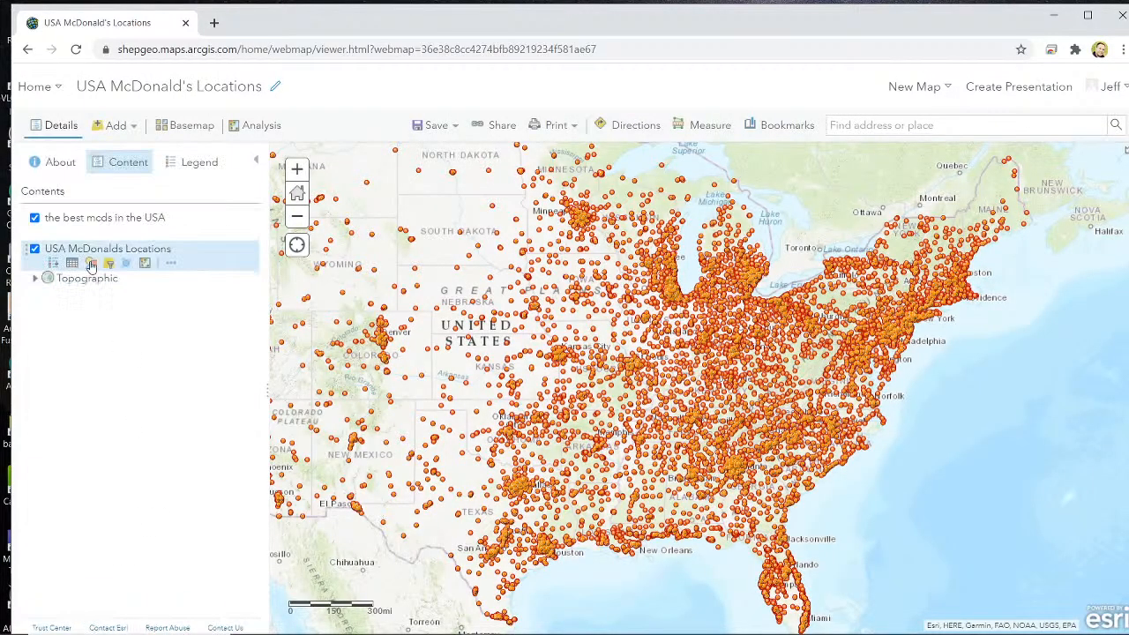
# Change the USA McDonalds Locations symbol to a smaller green circle, apply the style and save the web map
pyautogui.click(91, 265)
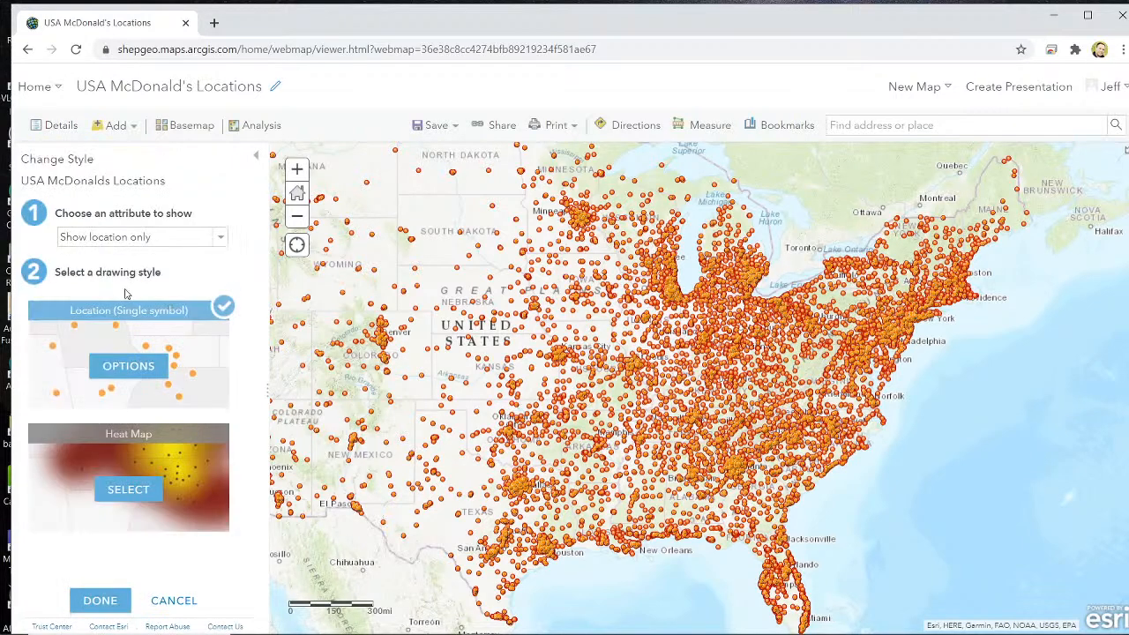
pyautogui.click(152, 372)
pyautogui.click(36, 243)
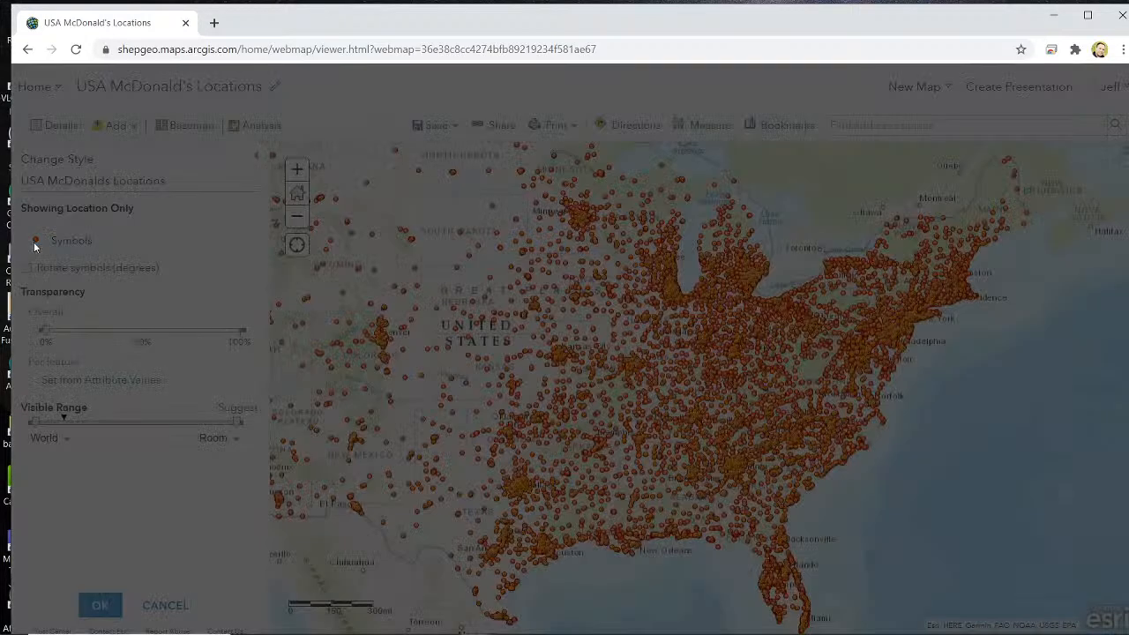
pyautogui.click(316, 348)
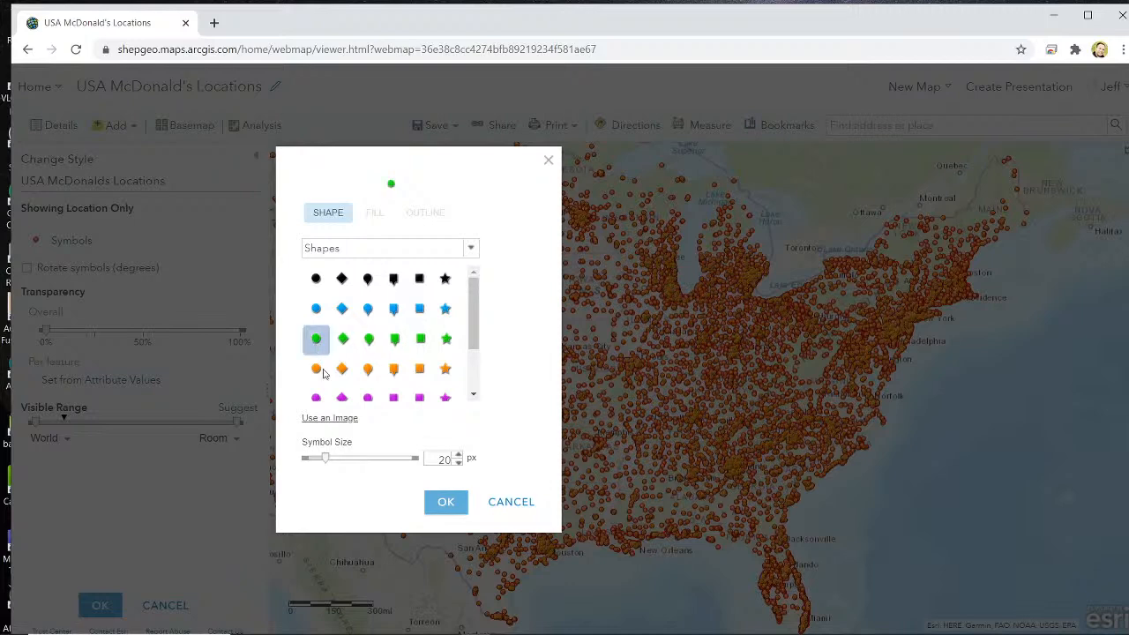
pyautogui.click(457, 464)
pyautogui.click(457, 464)
pyautogui.click(457, 463)
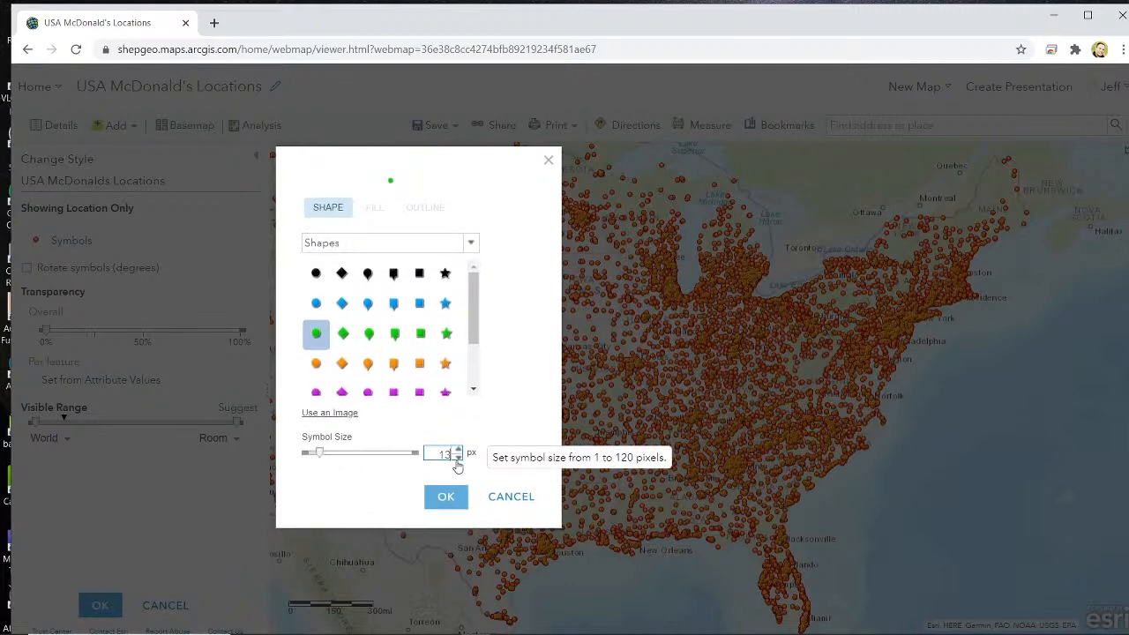
pyautogui.click(456, 462)
pyautogui.click(446, 497)
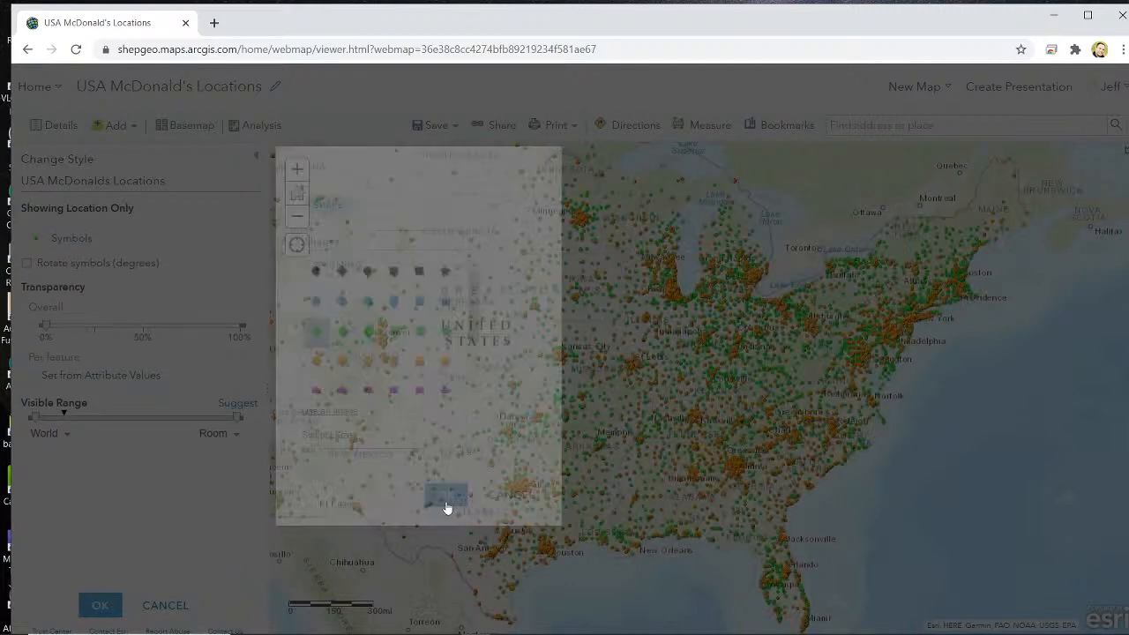
pyautogui.click(100, 605)
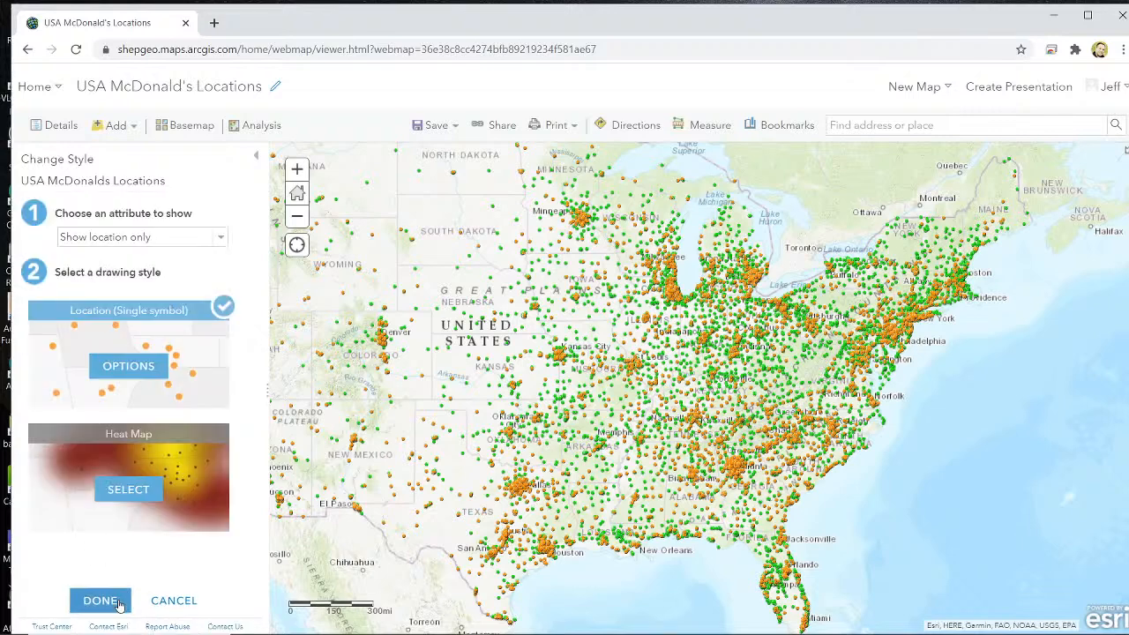
pyautogui.click(98, 603)
pyautogui.click(437, 126)
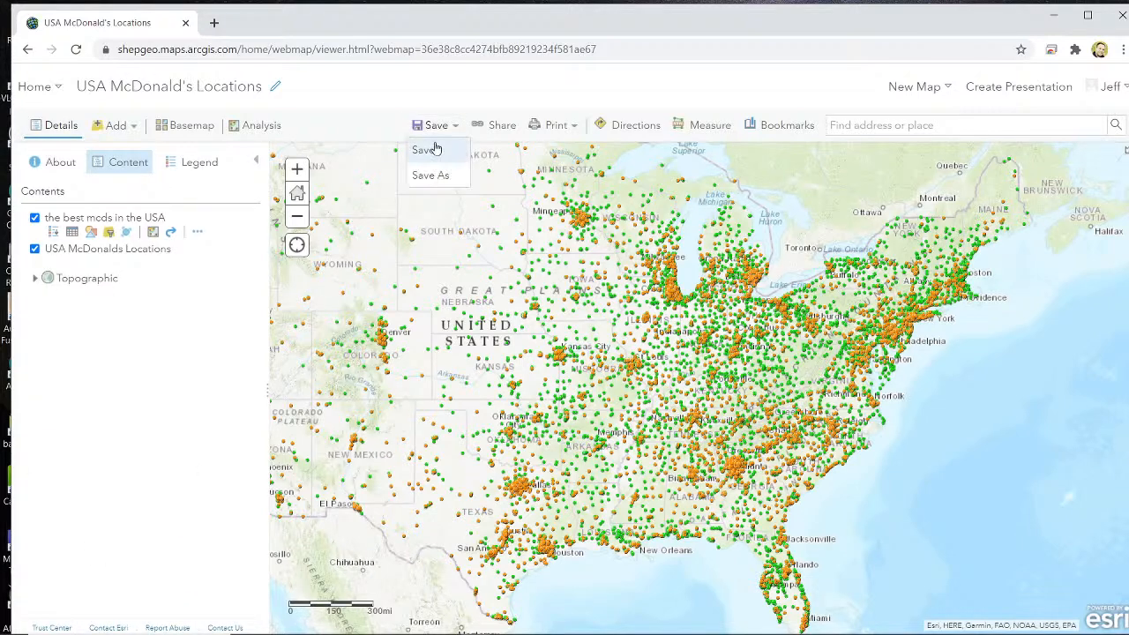
pyautogui.click(433, 147)
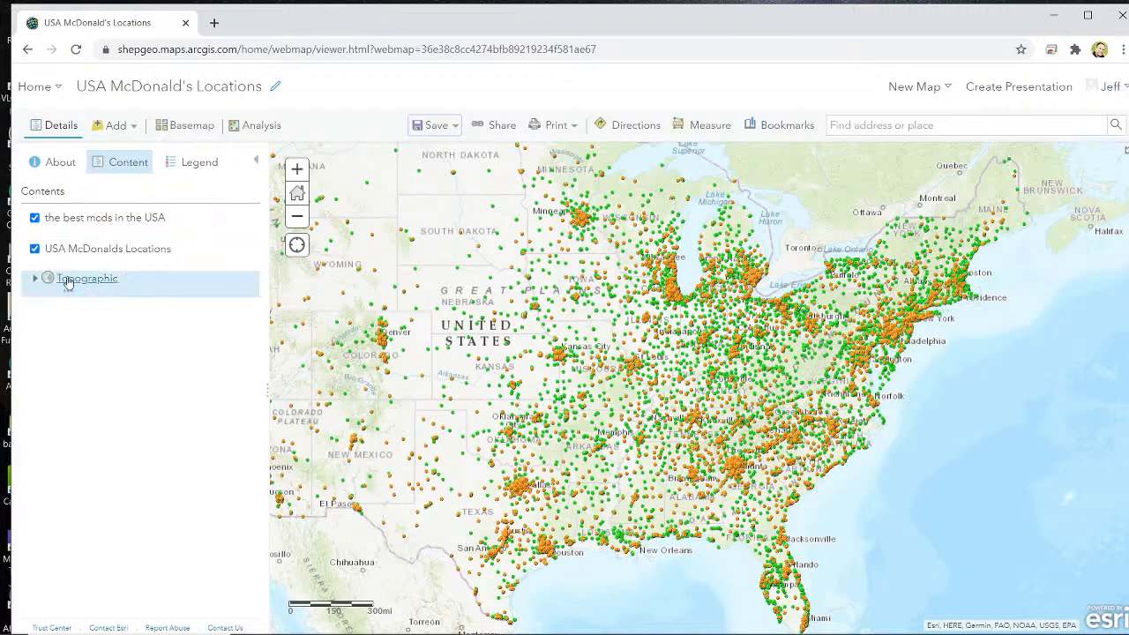
# Examine the analysis tools offered for Use Proximity, Summarize Data and Analyze Patterns
pyautogui.click(252, 129)
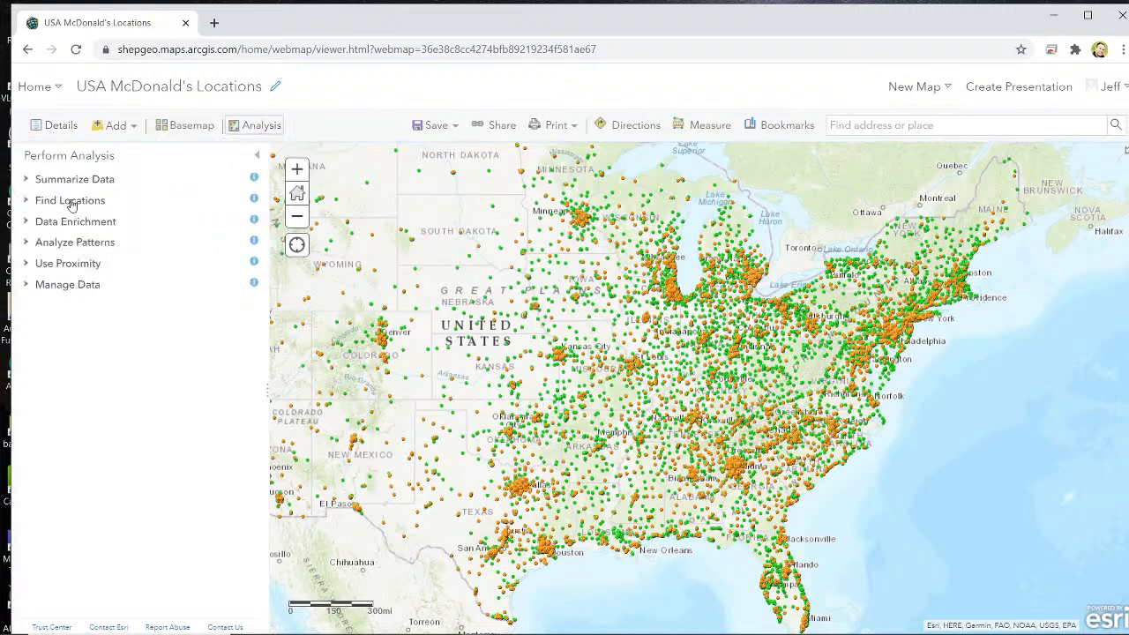
pyautogui.click(31, 264)
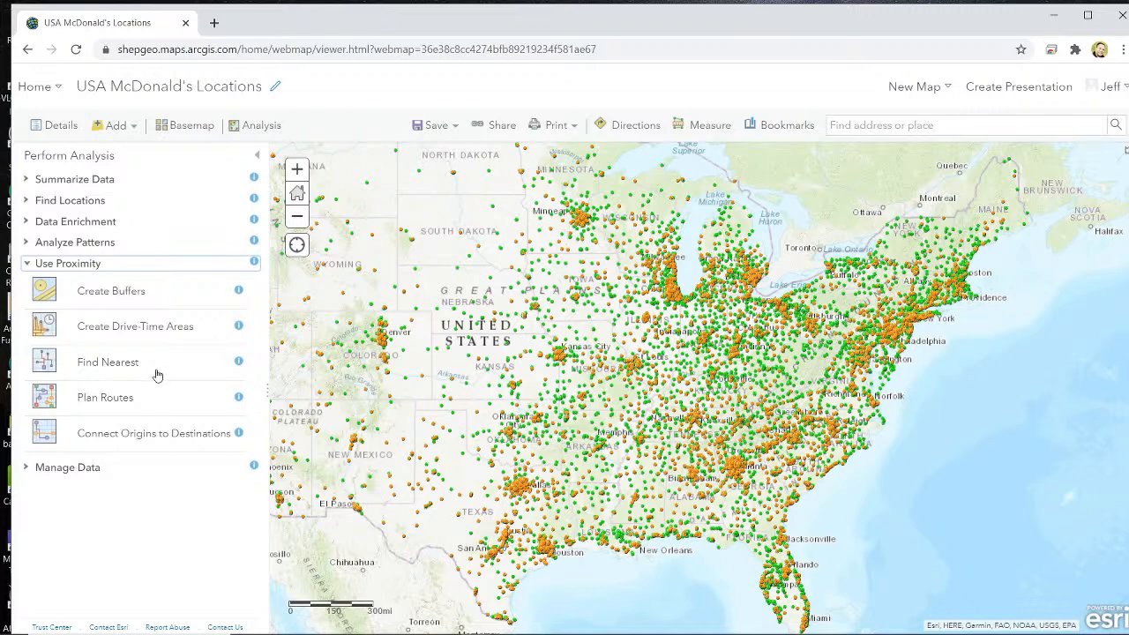
pyautogui.click(33, 268)
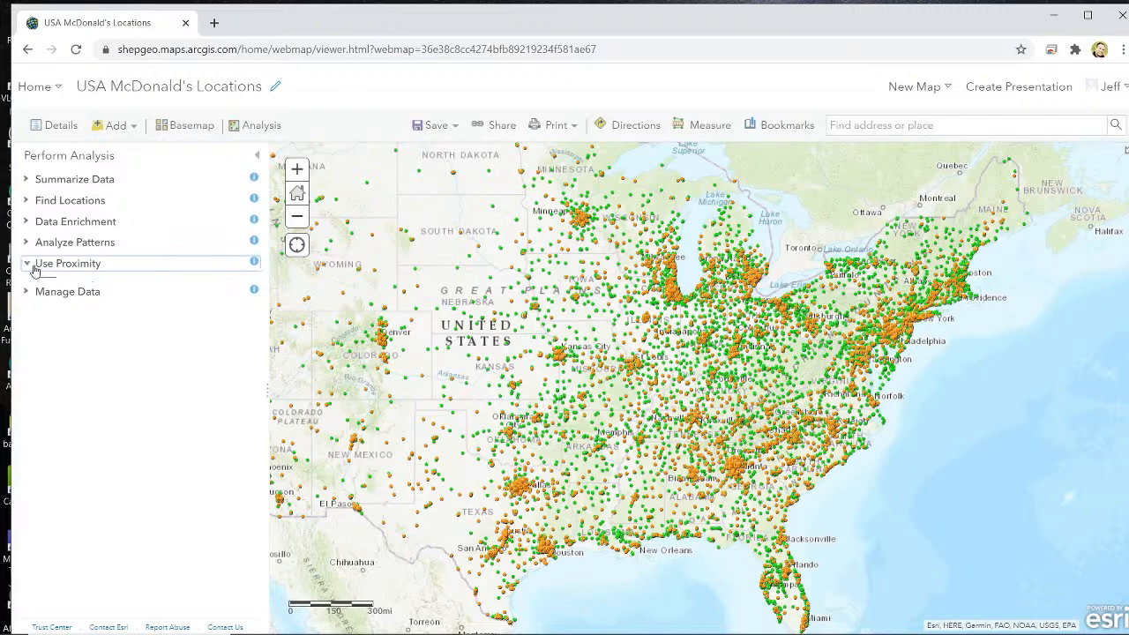
pyautogui.click(33, 268)
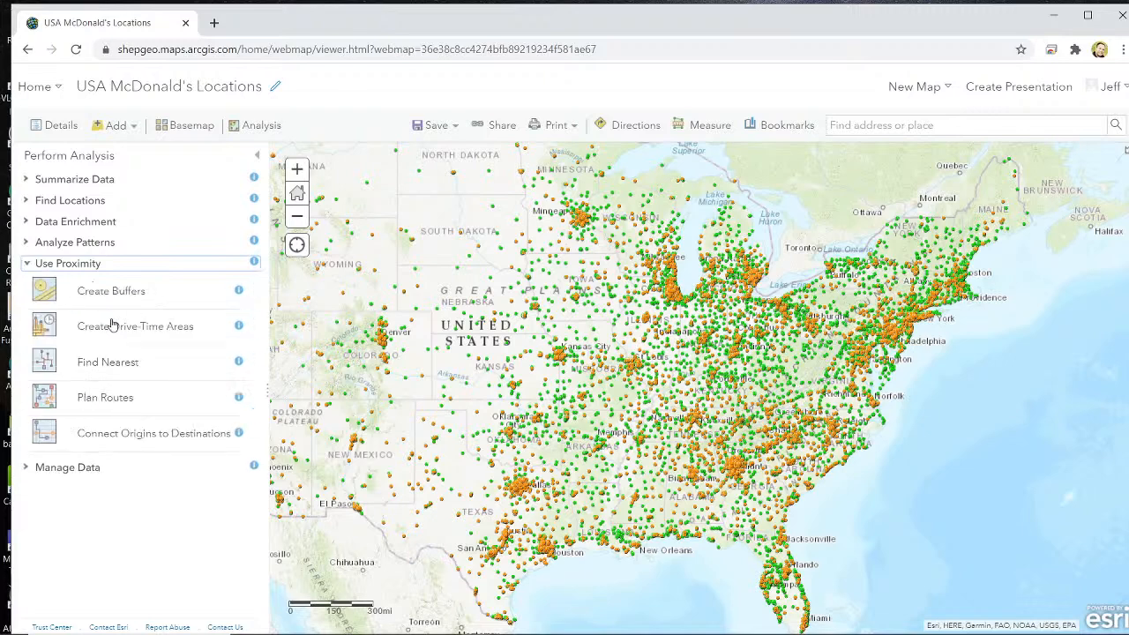
pyautogui.click(60, 264)
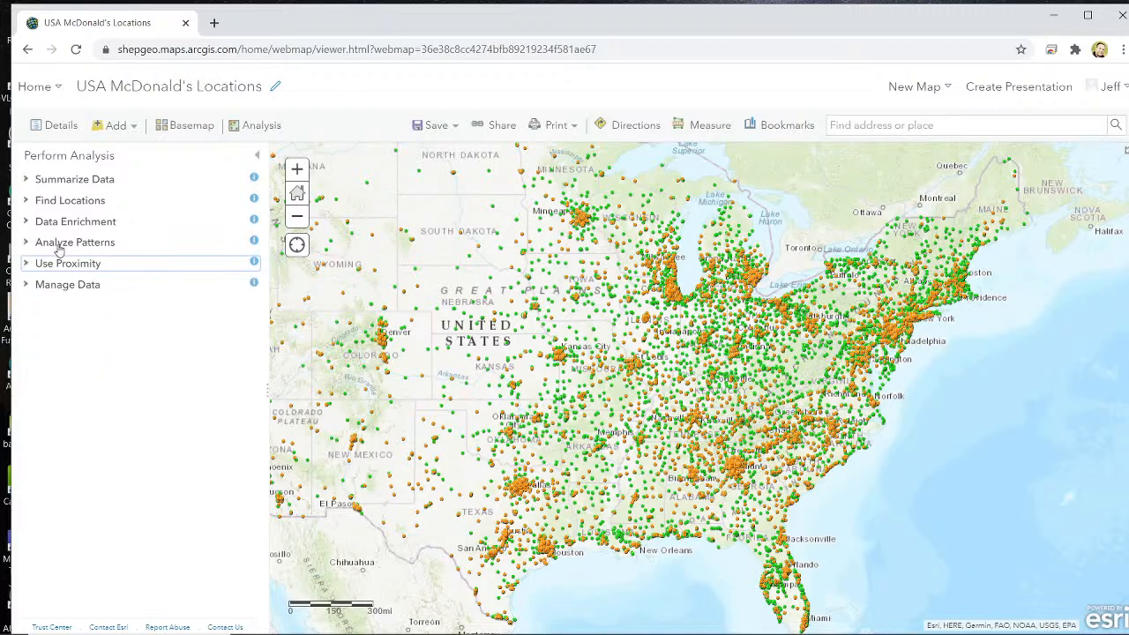
pyautogui.click(49, 179)
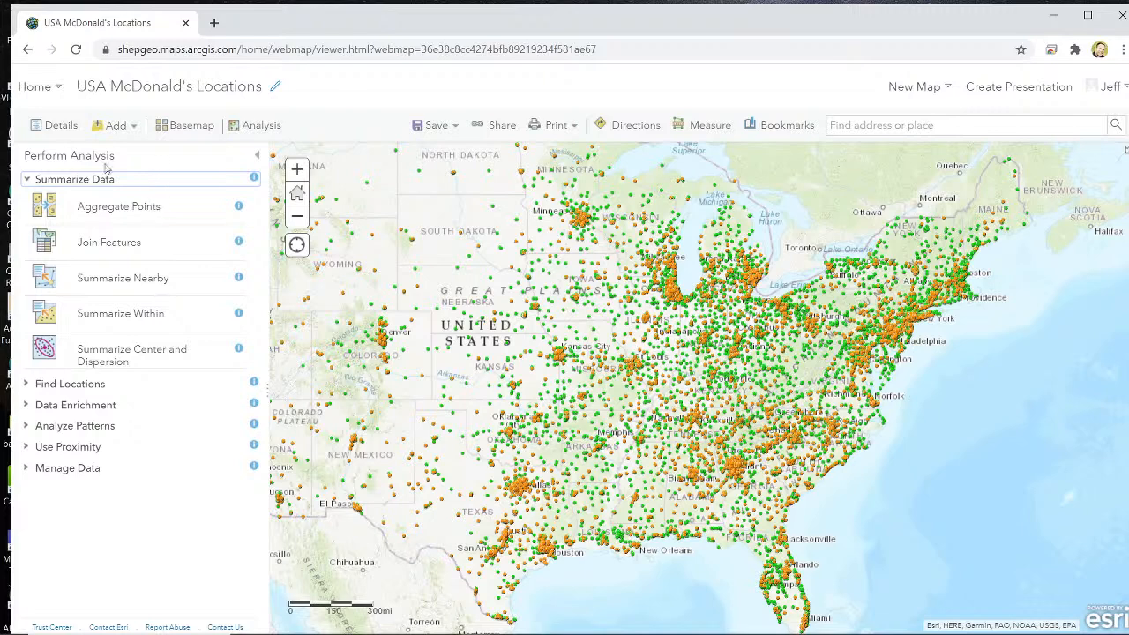
pyautogui.click(269, 128)
pyautogui.click(272, 129)
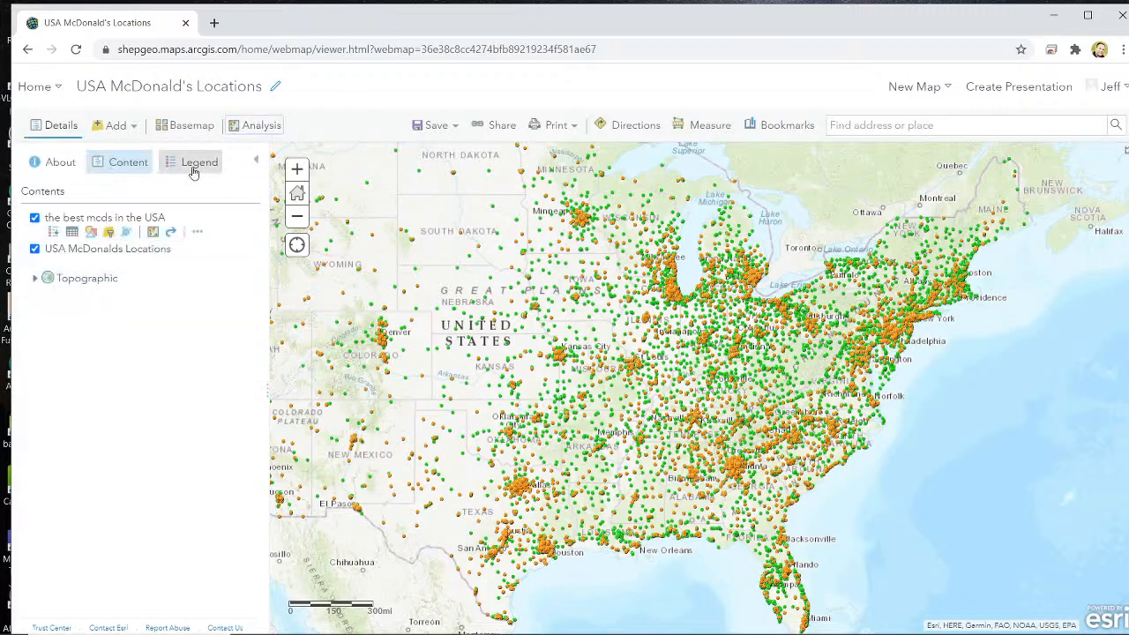
pyautogui.click(248, 128)
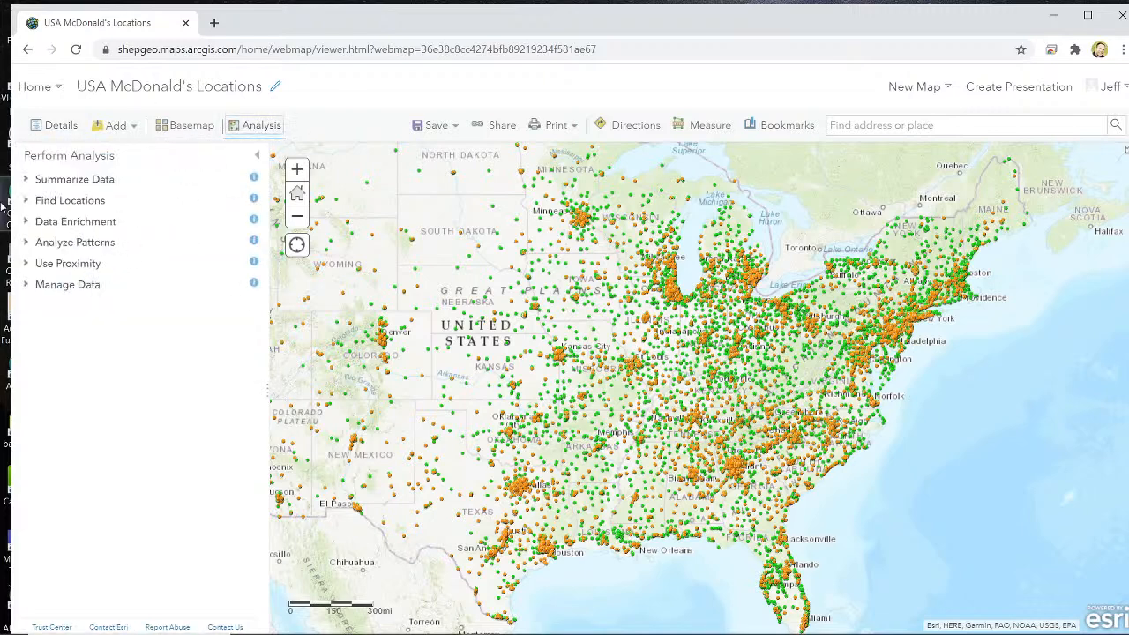
pyautogui.click(35, 245)
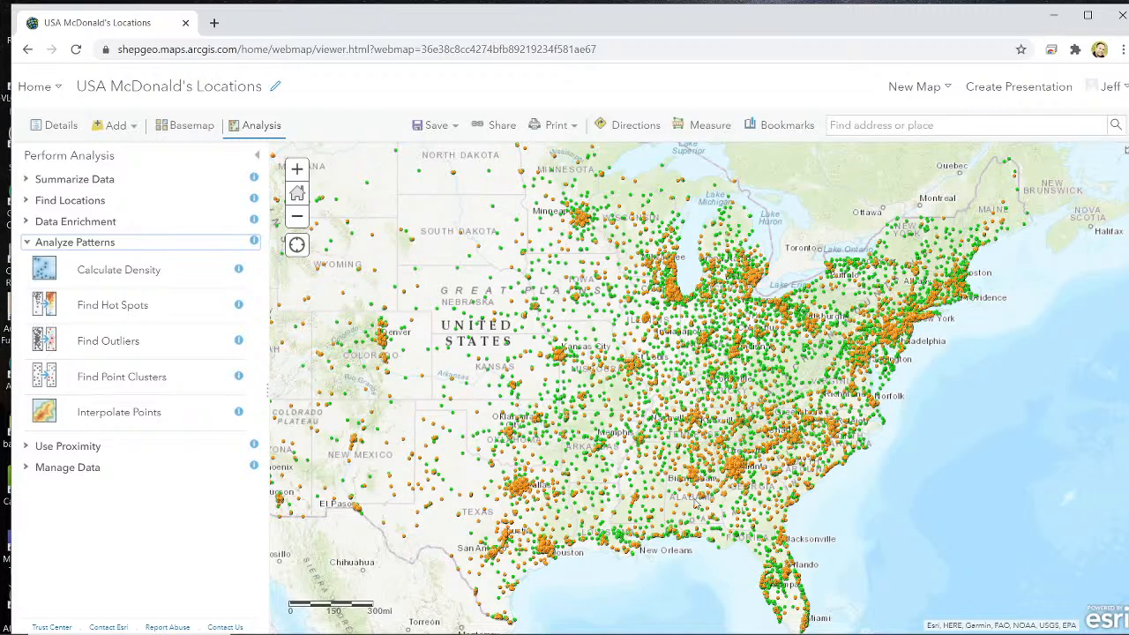
pyautogui.scroll(-1, 792, 413)
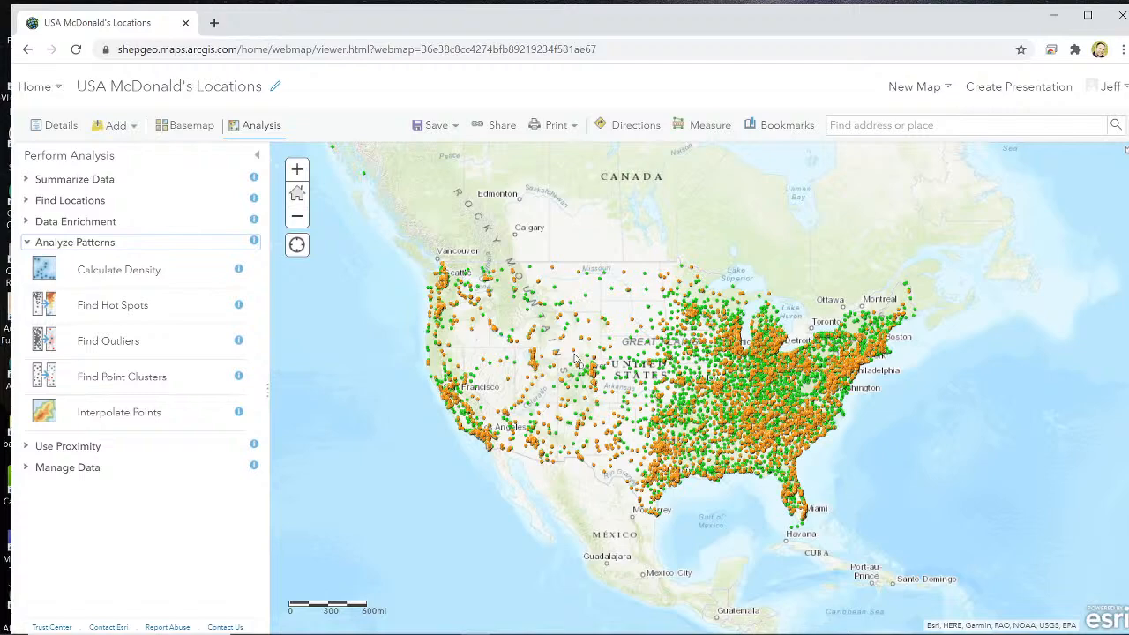
# Examine how the orange and green McDonald's locations are distributed across the northern plains, the West and the eastern United States
pyautogui.scroll(3, 618, 282)
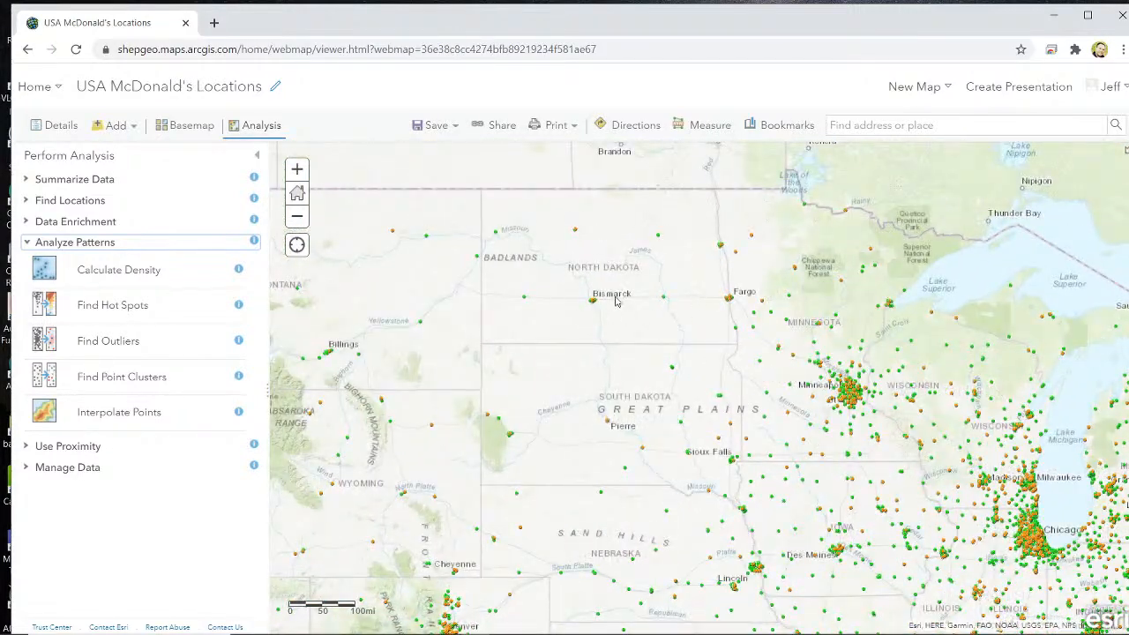
pyautogui.scroll(-2, 657, 301)
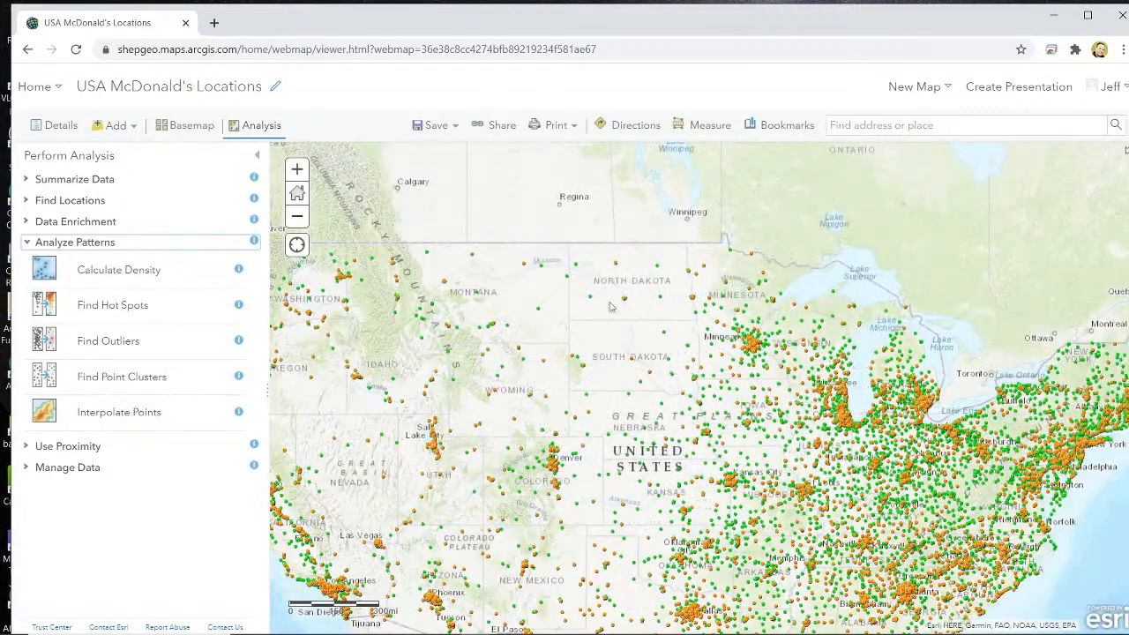
pyautogui.scroll(2, 508, 399)
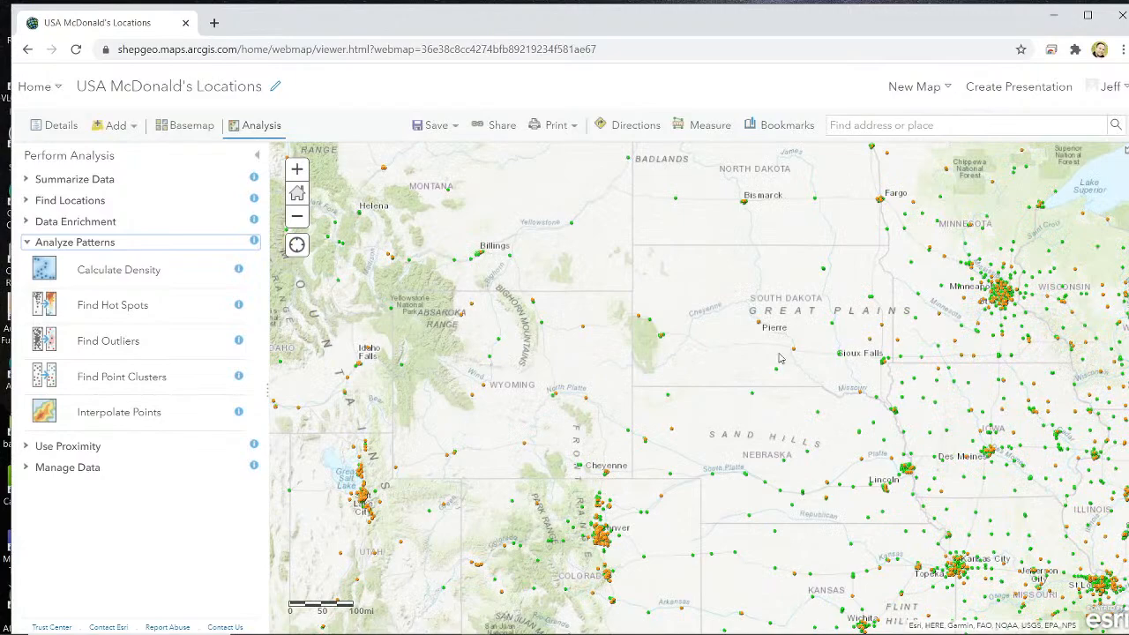
pyautogui.scroll(-2, 758, 360)
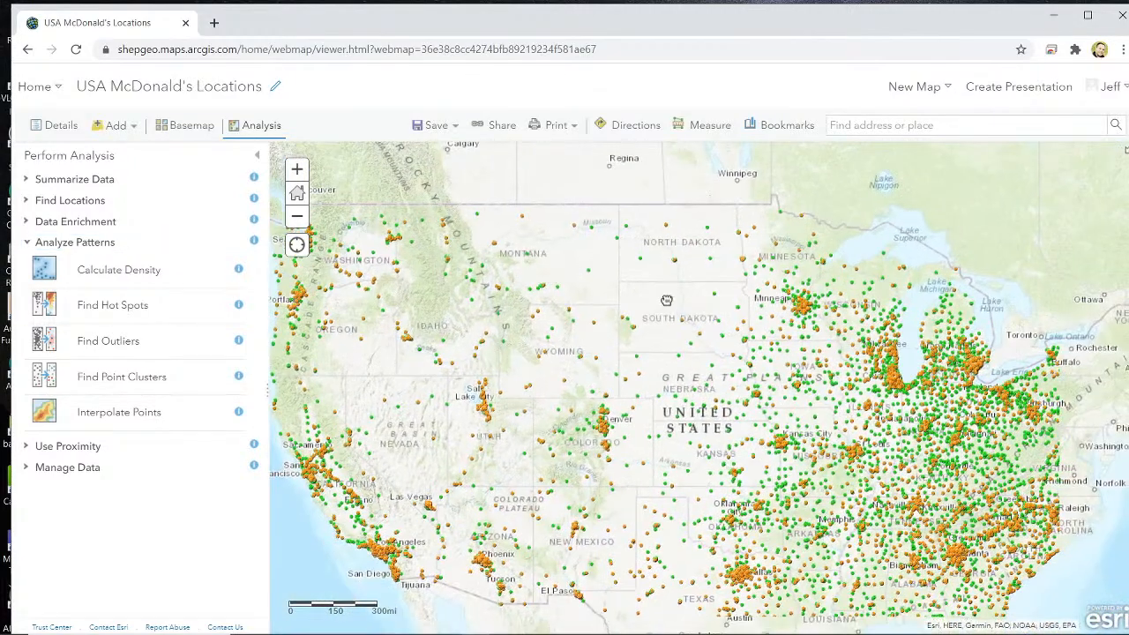
pyautogui.scroll(-1, 670, 351)
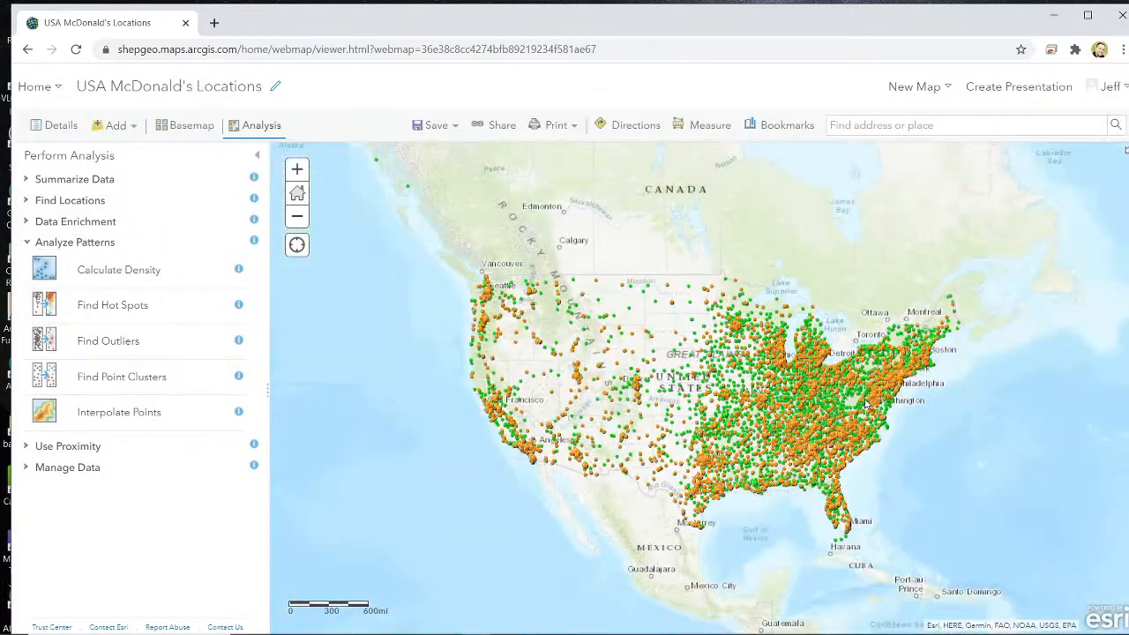
pyautogui.scroll(3, 872, 388)
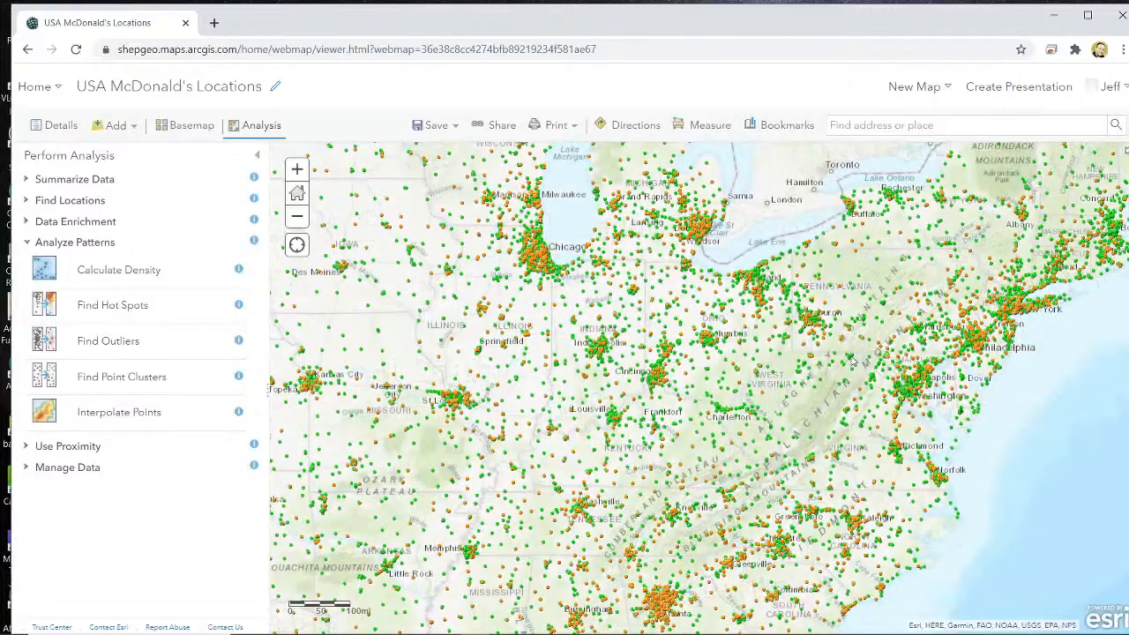
pyautogui.scroll(-2, 871, 388)
pyautogui.moveTo(439, 353); pyautogui.dragTo(613, 355)
pyautogui.scroll(-1, 578, 375)
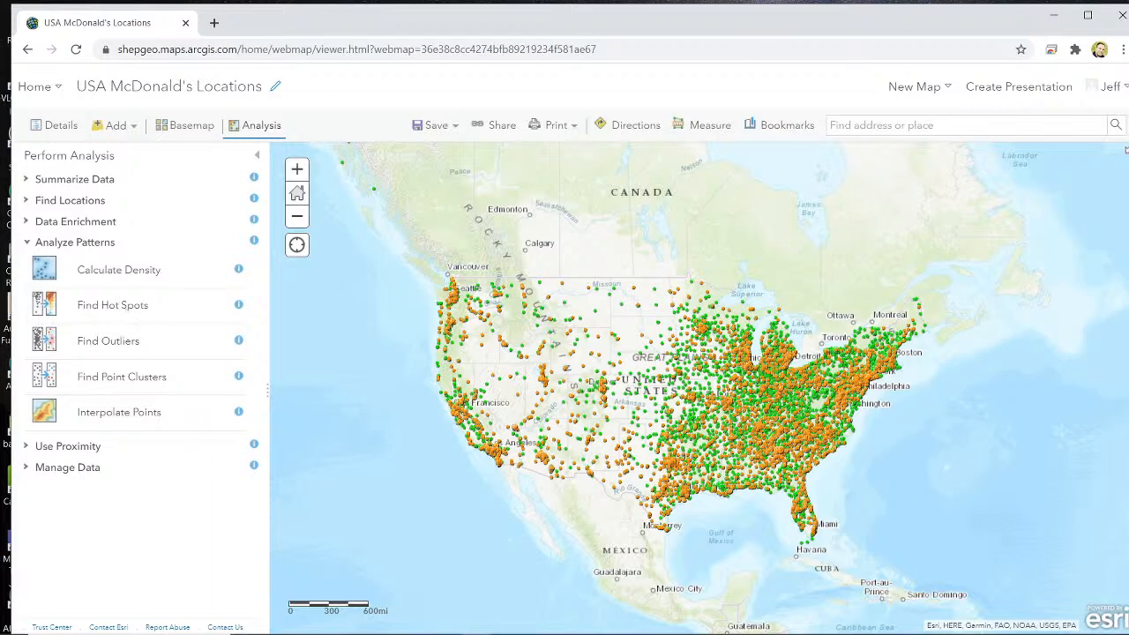
pyautogui.hotkey('alt', 'Tab')
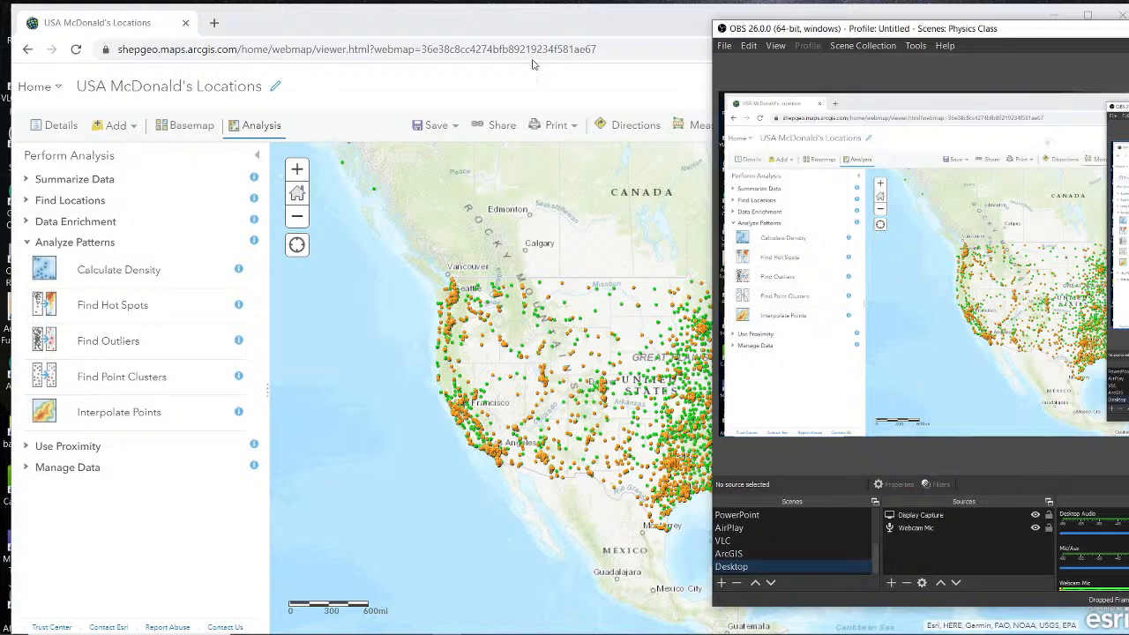
pyautogui.click(521, 18)
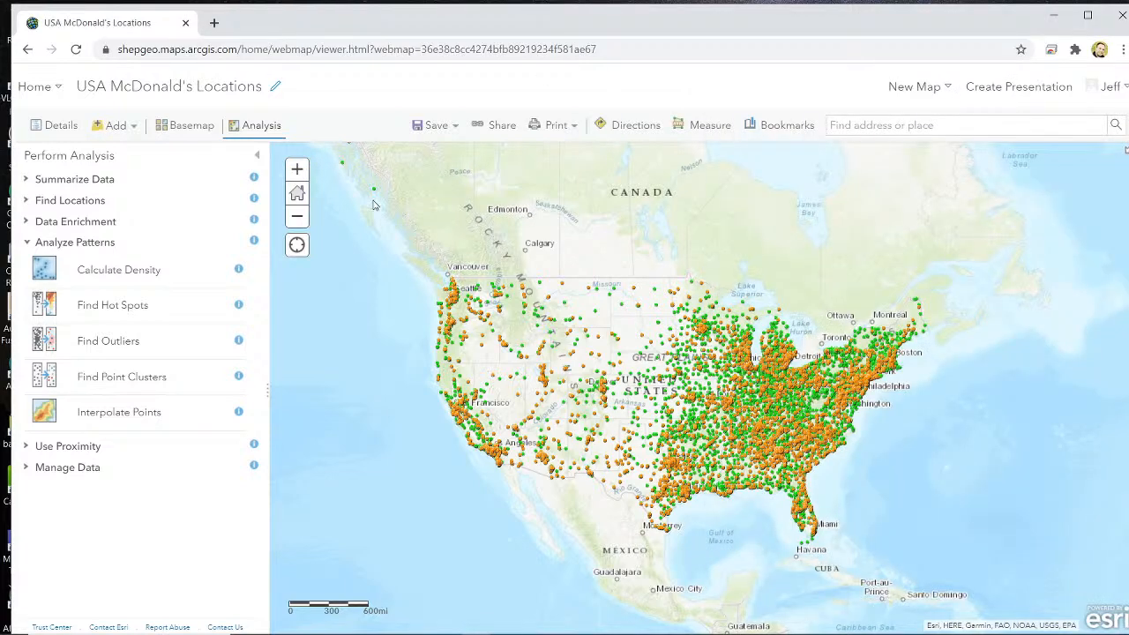
# Set up a Calculate Density analysis on the_best_mcds_in_the_USA layer with no count field
pyautogui.click(108, 270)
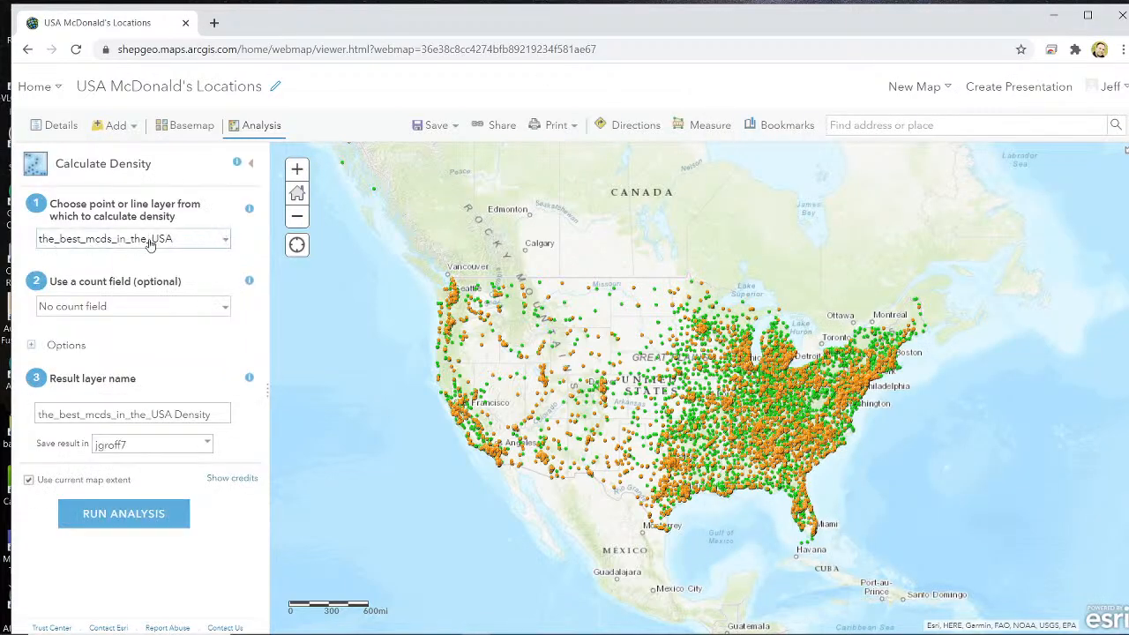
pyautogui.click(222, 243)
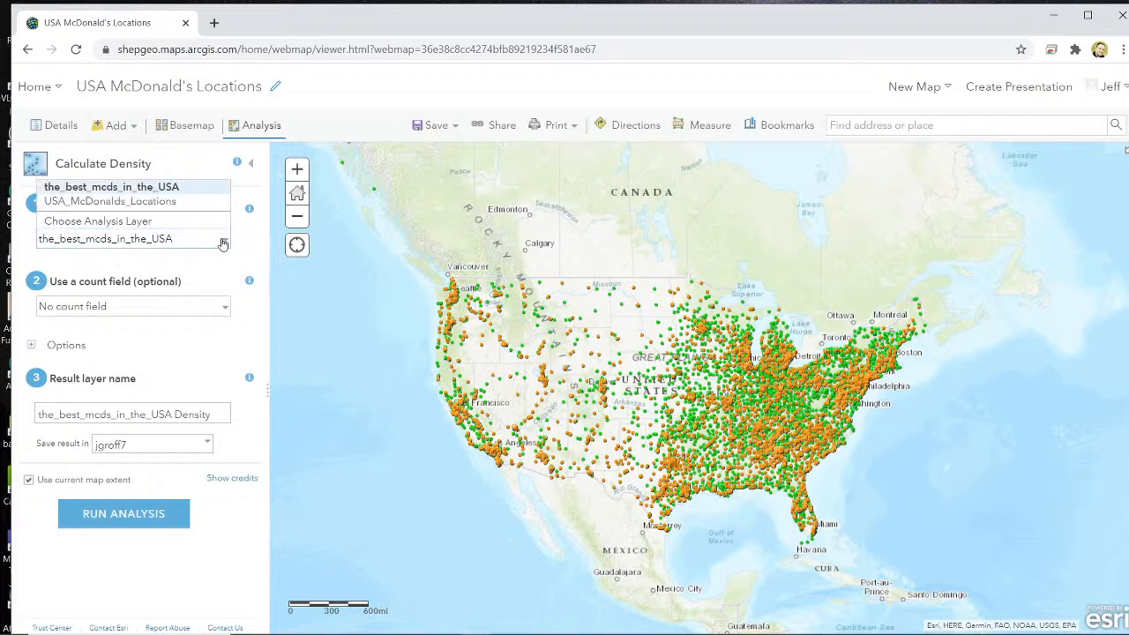
pyautogui.click(222, 243)
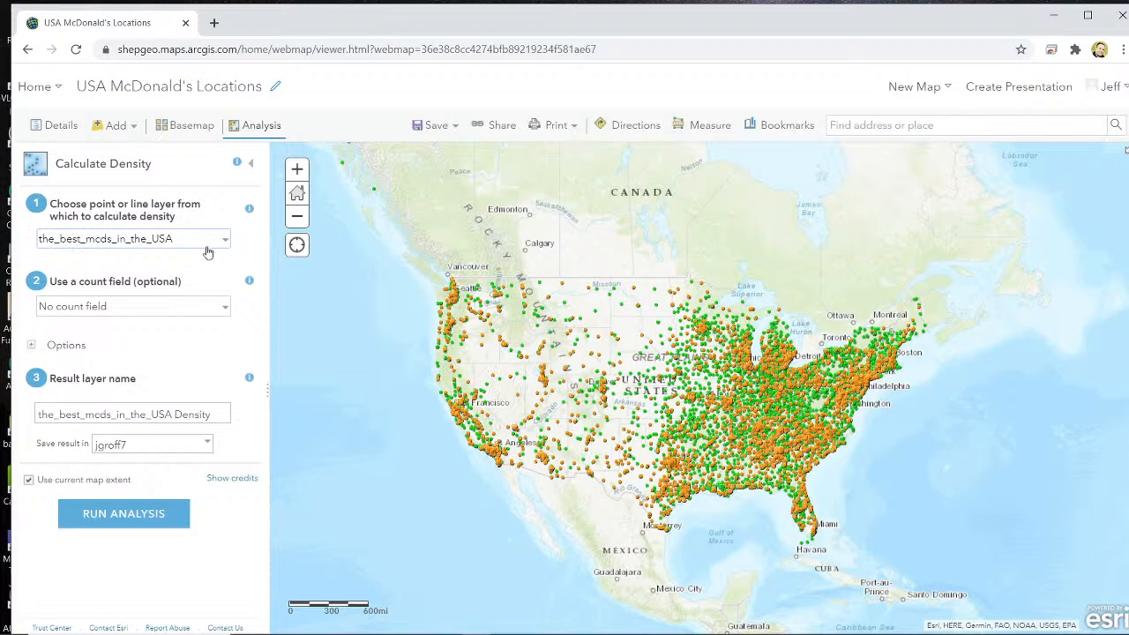
pyautogui.click(220, 319)
pyautogui.click(221, 315)
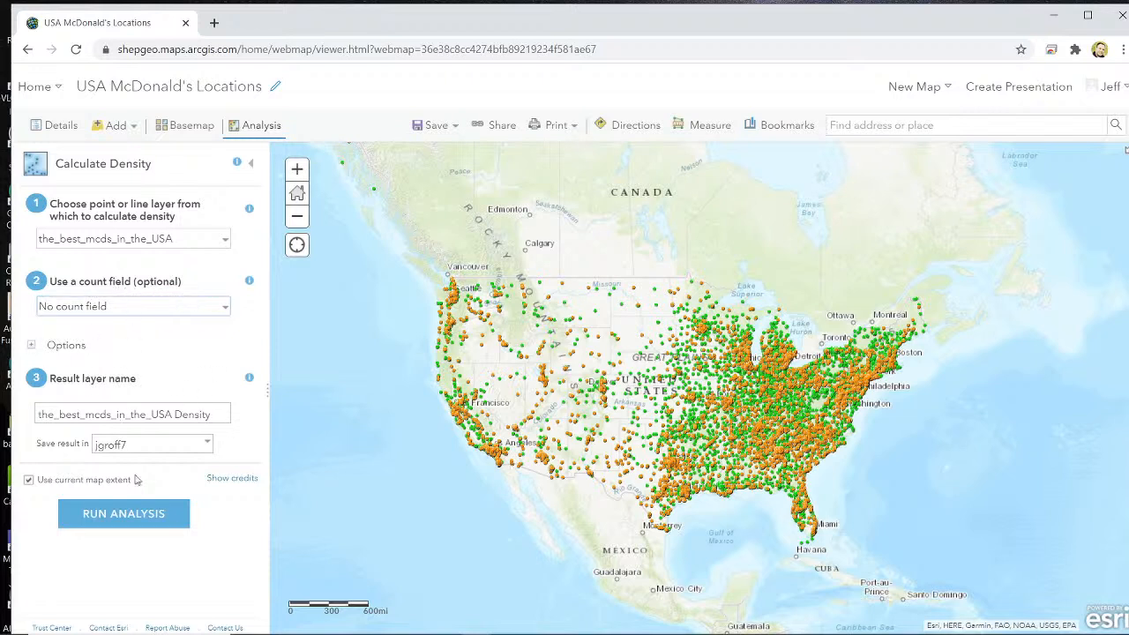
# Name the result layer the_best_mcds_in_the_USA_density and turn off limiting the analysis to the current map extent
pyautogui.moveTo(211, 415); pyautogui.dragTo(173, 415)
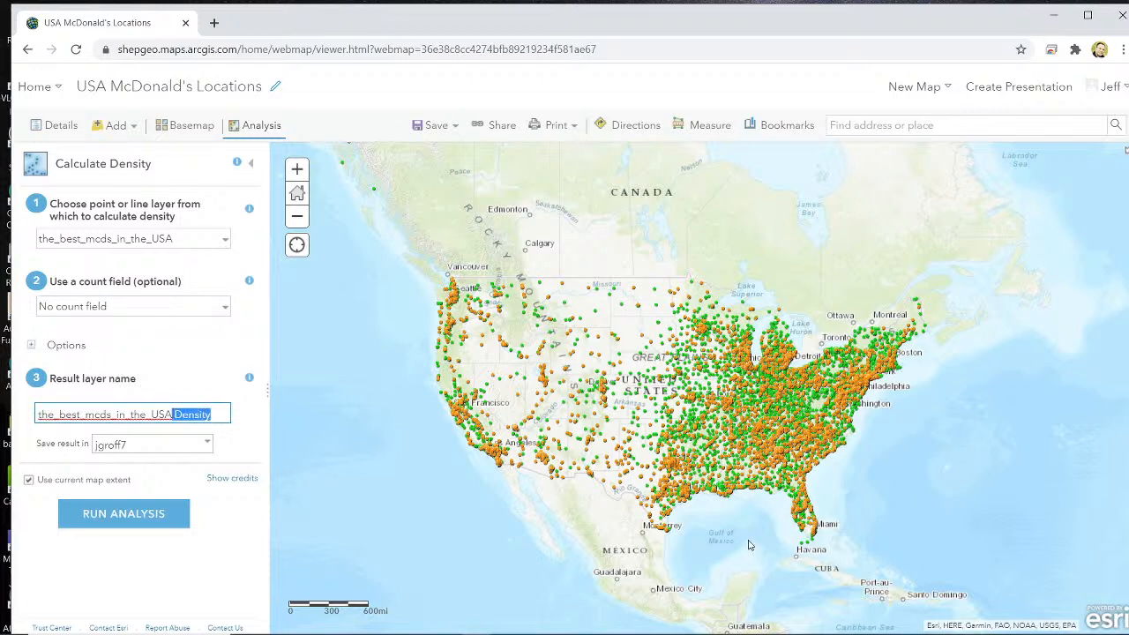
pyautogui.write('_d')
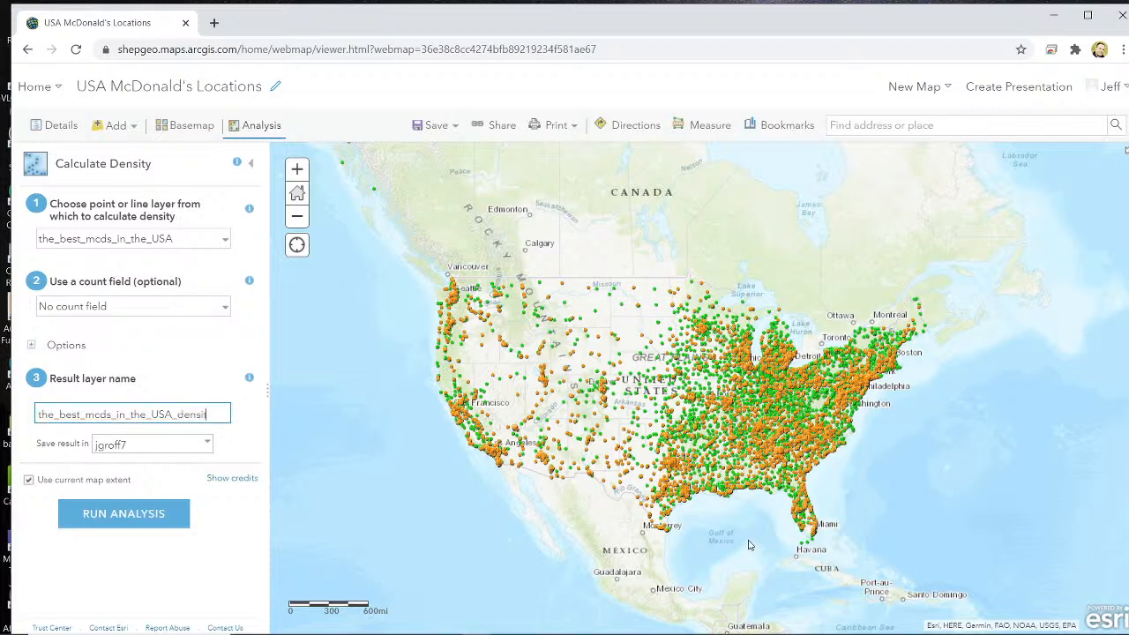
pyautogui.click(66, 483)
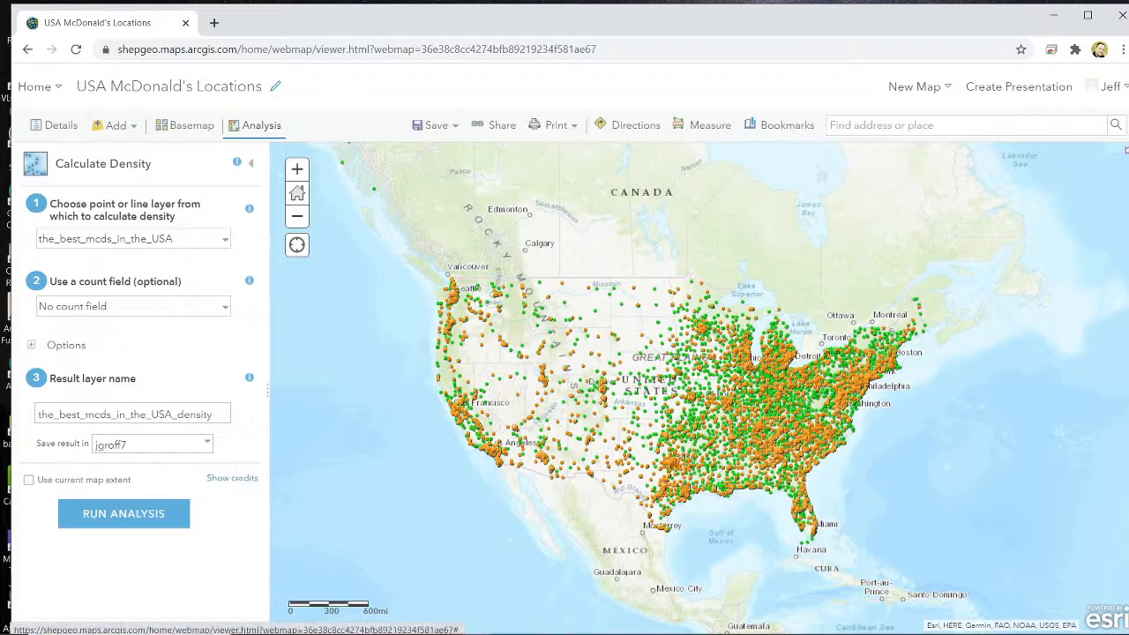
# Check the credit usage report for the density calculation and run the analysis
pyautogui.click(235, 478)
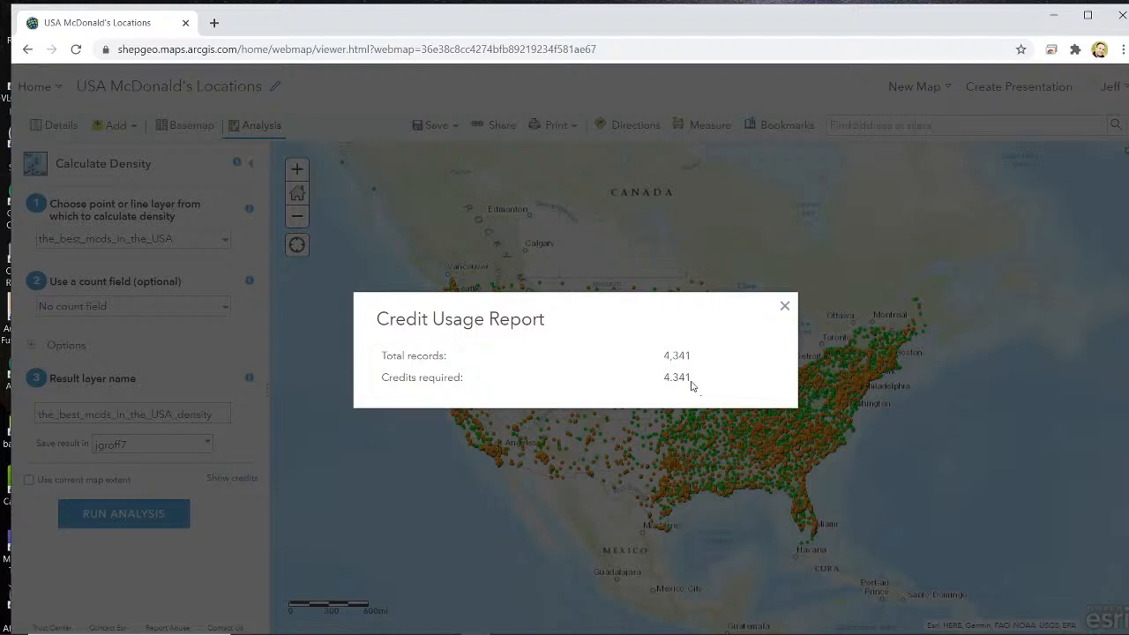
pyautogui.click(785, 308)
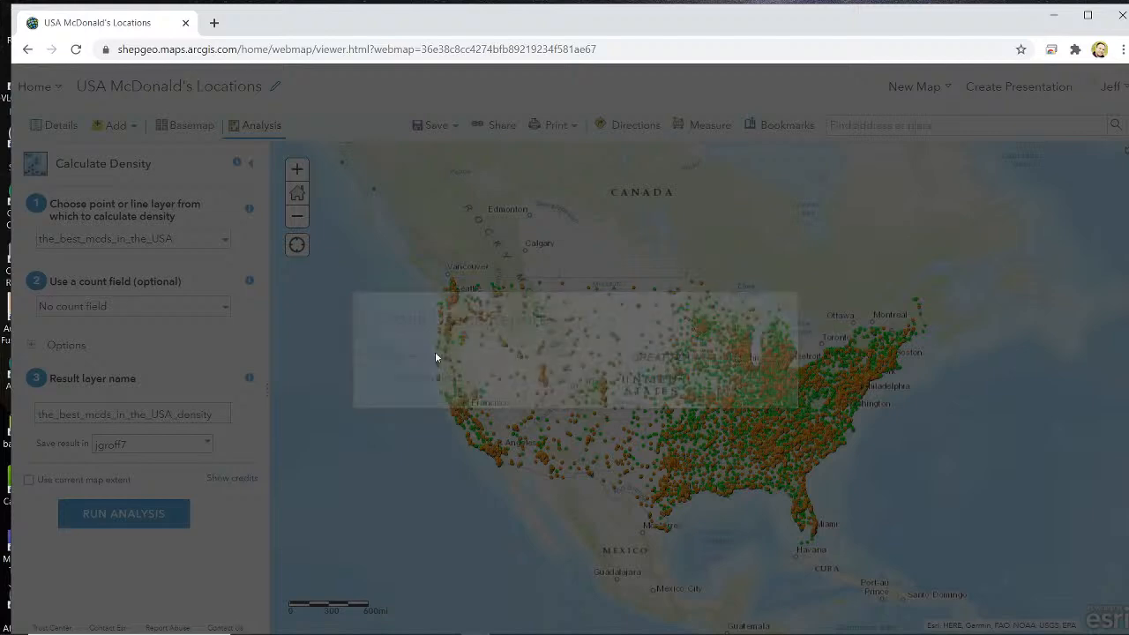
pyautogui.click(124, 514)
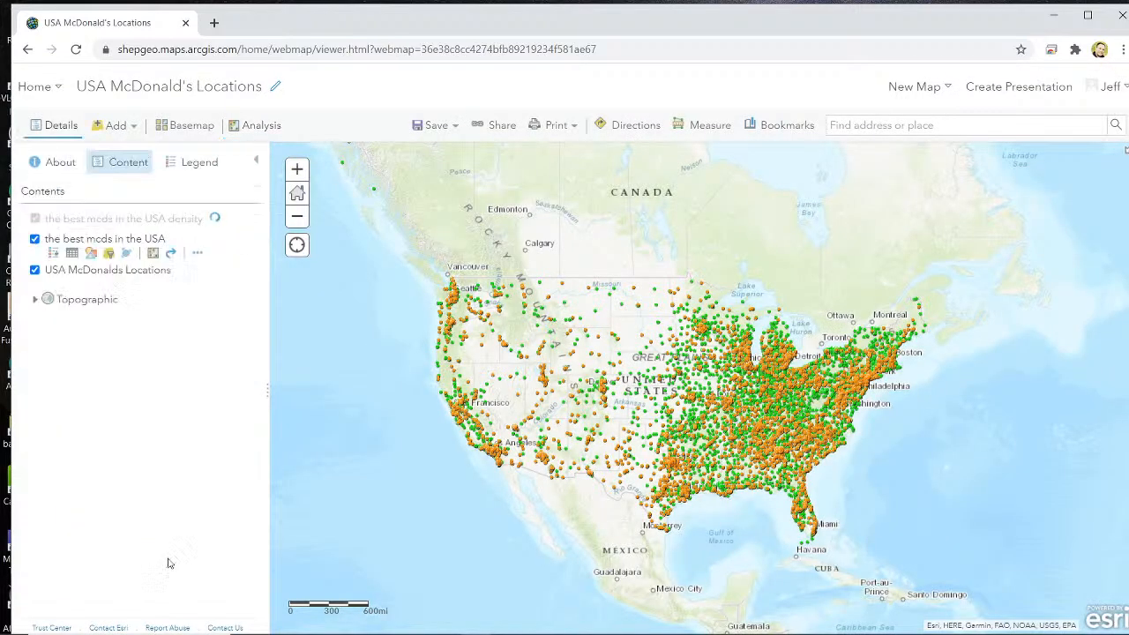
# Hide the USA McDonalds Locations layer and inspect the remaining orange stores around Martinsburg and Winchester
pyautogui.click(34, 270)
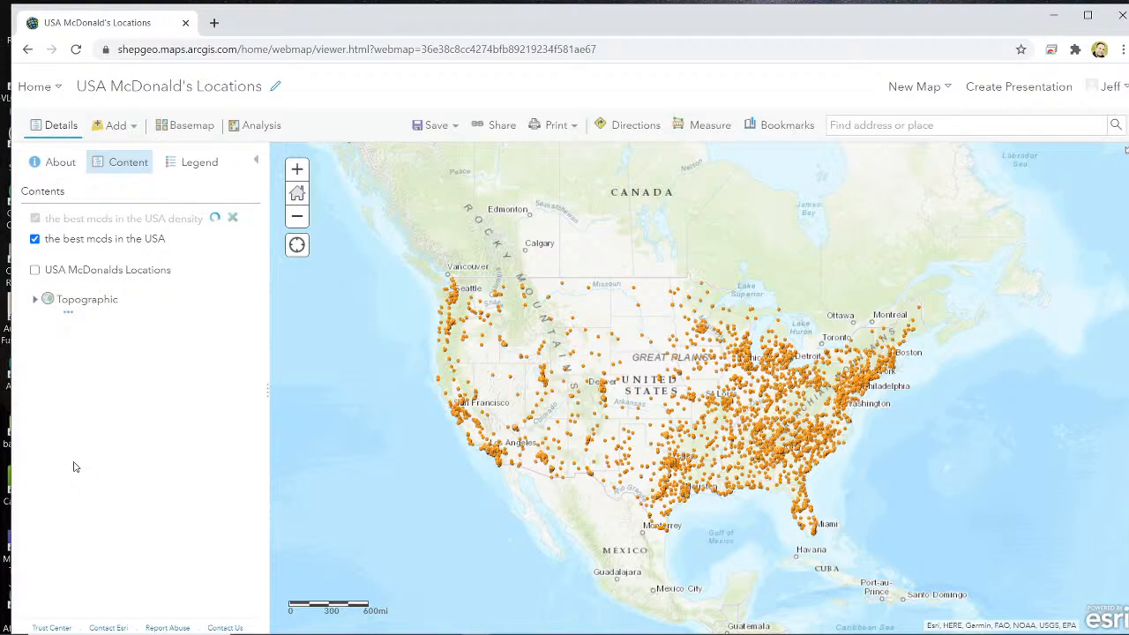
pyautogui.scroll(2, 809, 396)
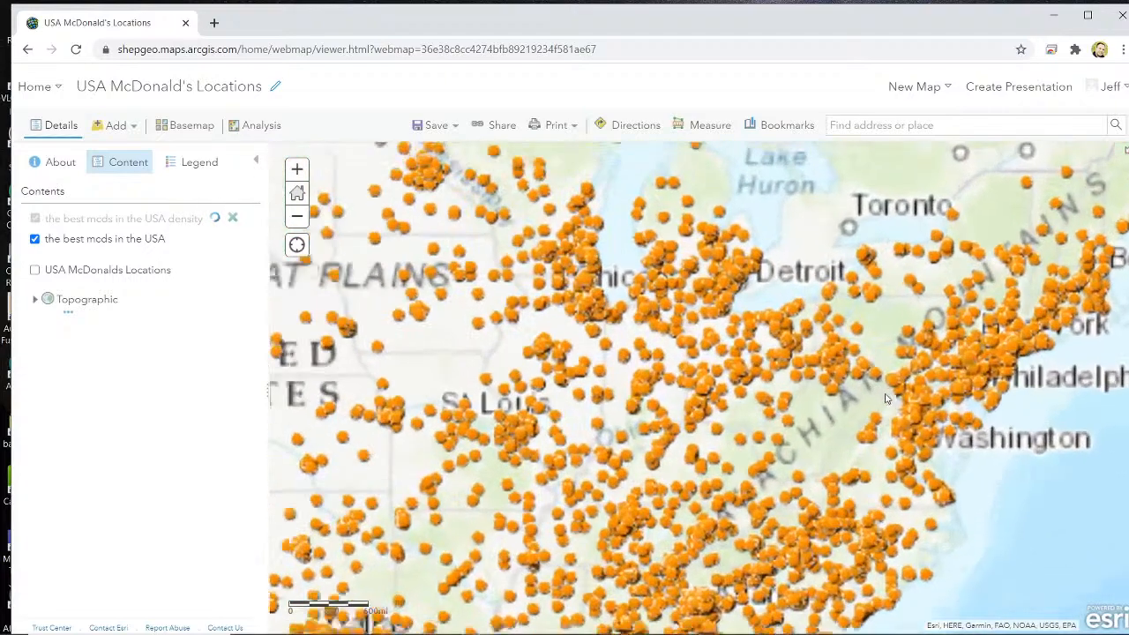
pyautogui.scroll(2, 838, 402)
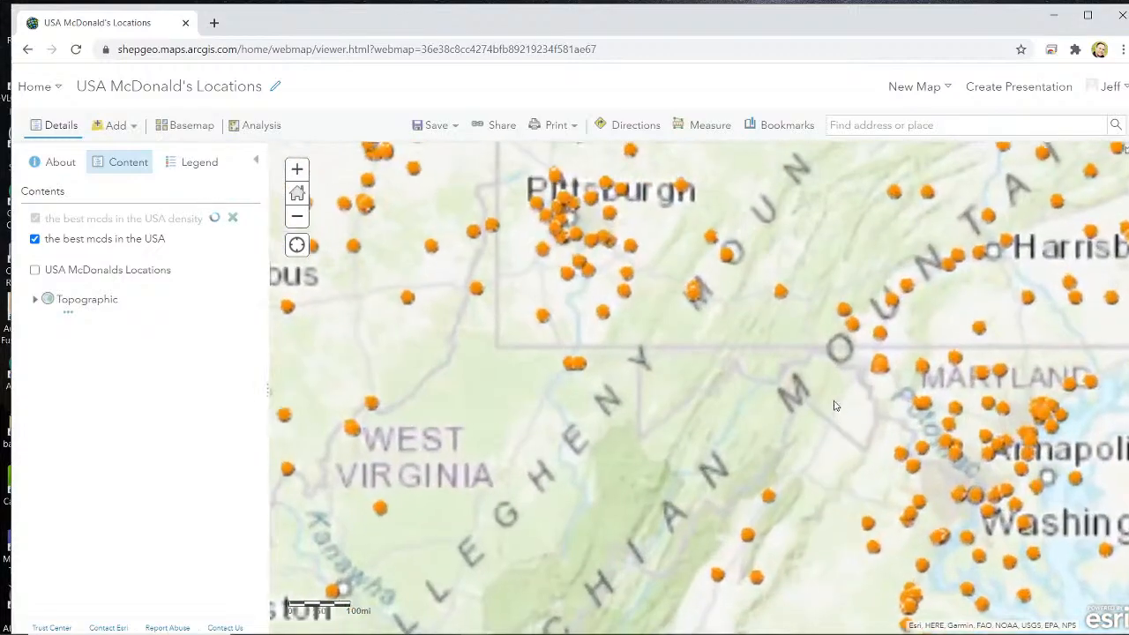
pyautogui.scroll(1, 847, 408)
pyautogui.moveTo(847, 408); pyautogui.dragTo(777, 392)
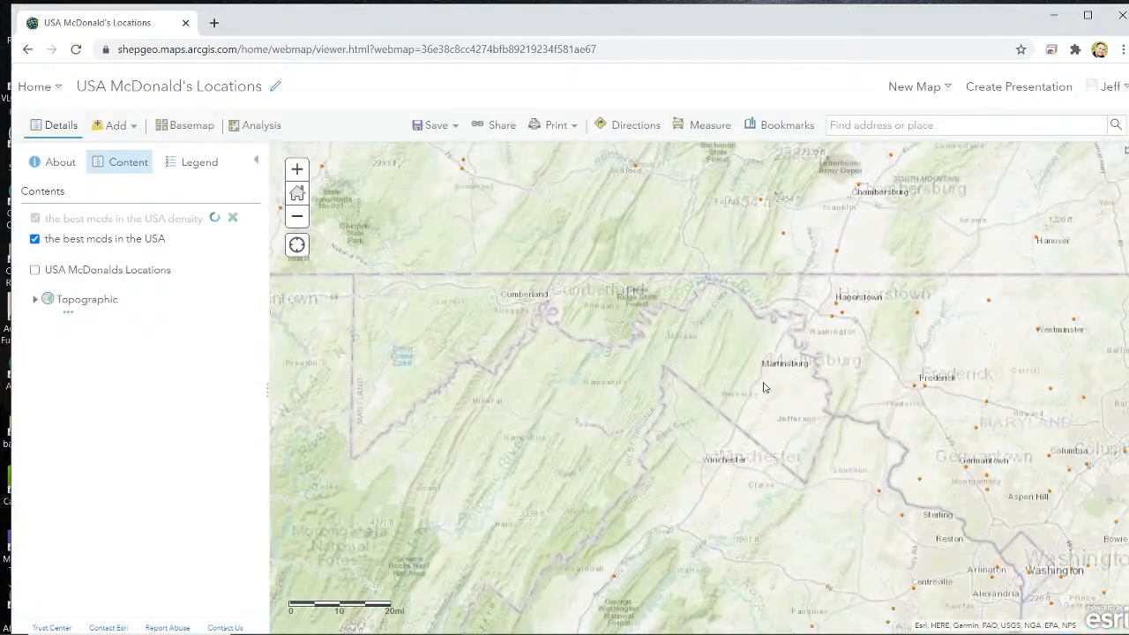
pyautogui.scroll(-1, 777, 392)
pyautogui.scroll(2, 776, 394)
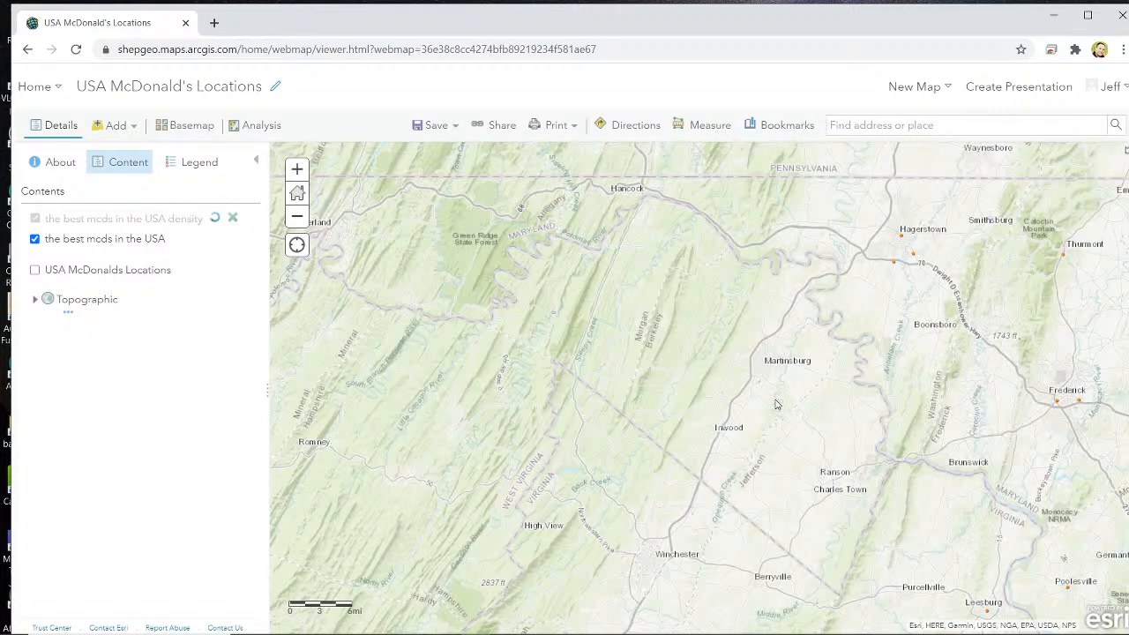
pyautogui.scroll(-2, 776, 404)
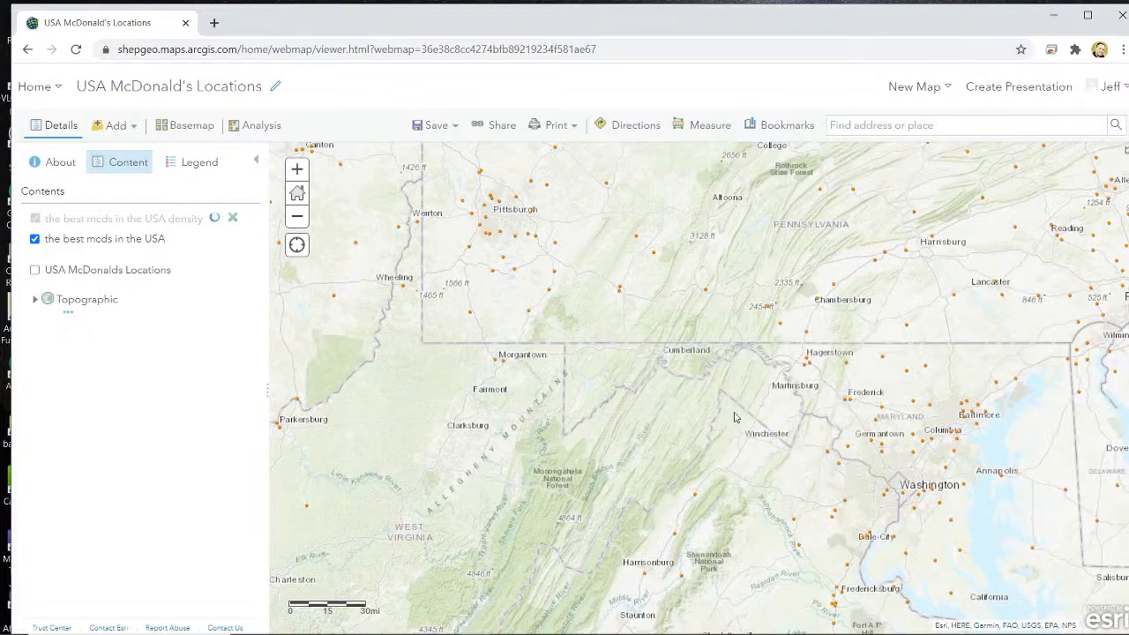
# Examine the orange store locations across West Virginia, including the areas around Princeton, Huntington, Charleston and Parkersburg
pyautogui.moveTo(736, 418); pyautogui.dragTo(896, 325)
pyautogui.moveTo(717, 396); pyautogui.dragTo(910, 266)
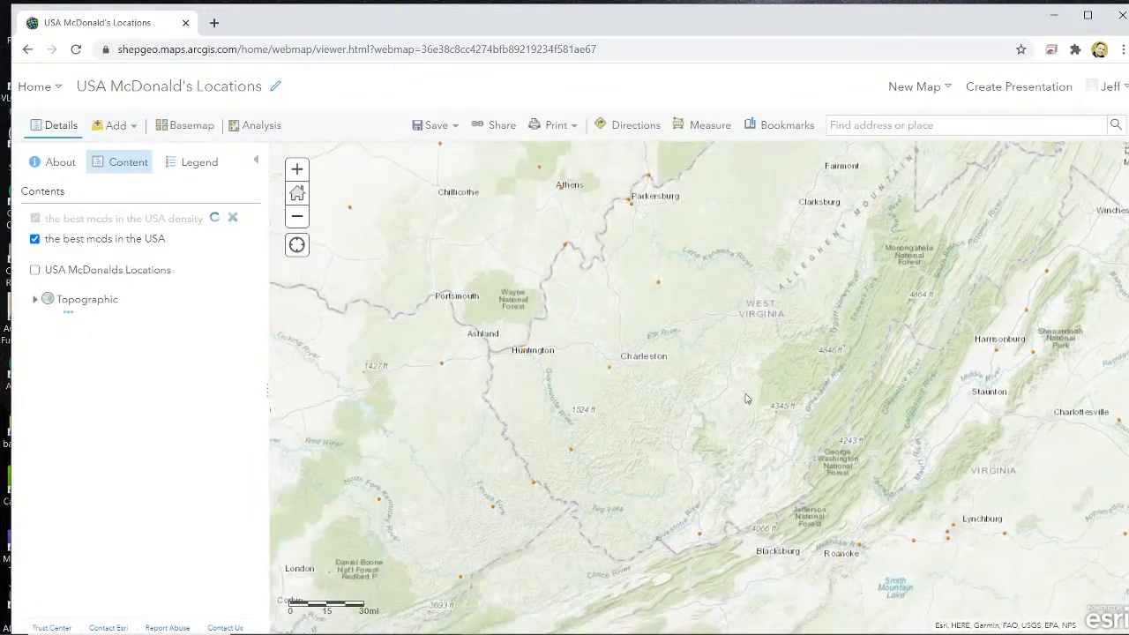
pyautogui.scroll(2, 697, 543)
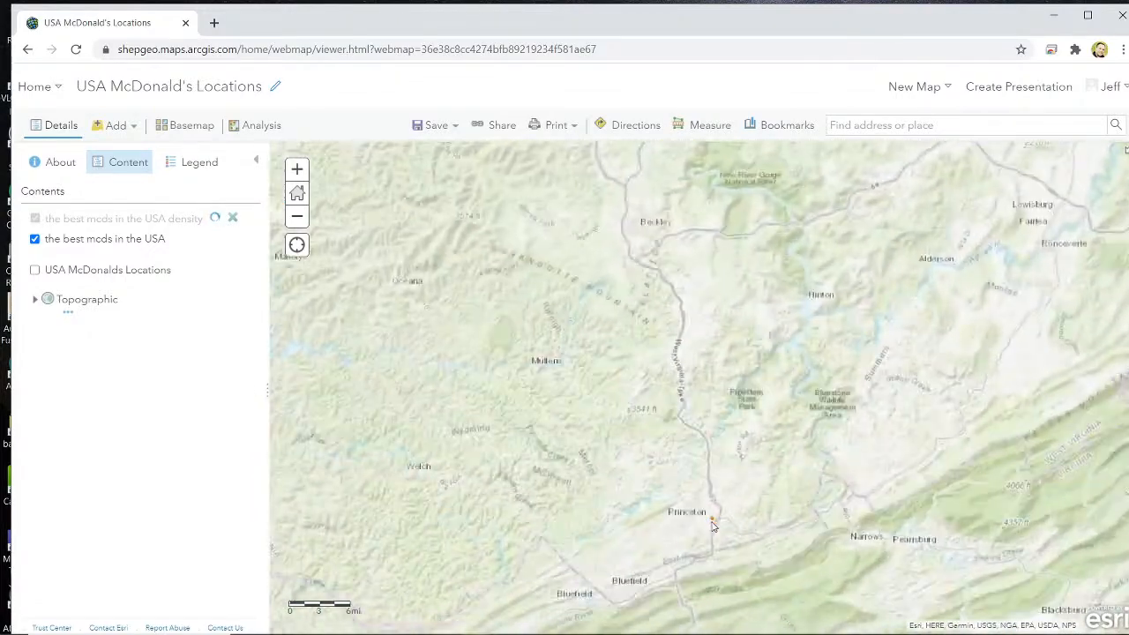
pyautogui.scroll(2, 713, 526)
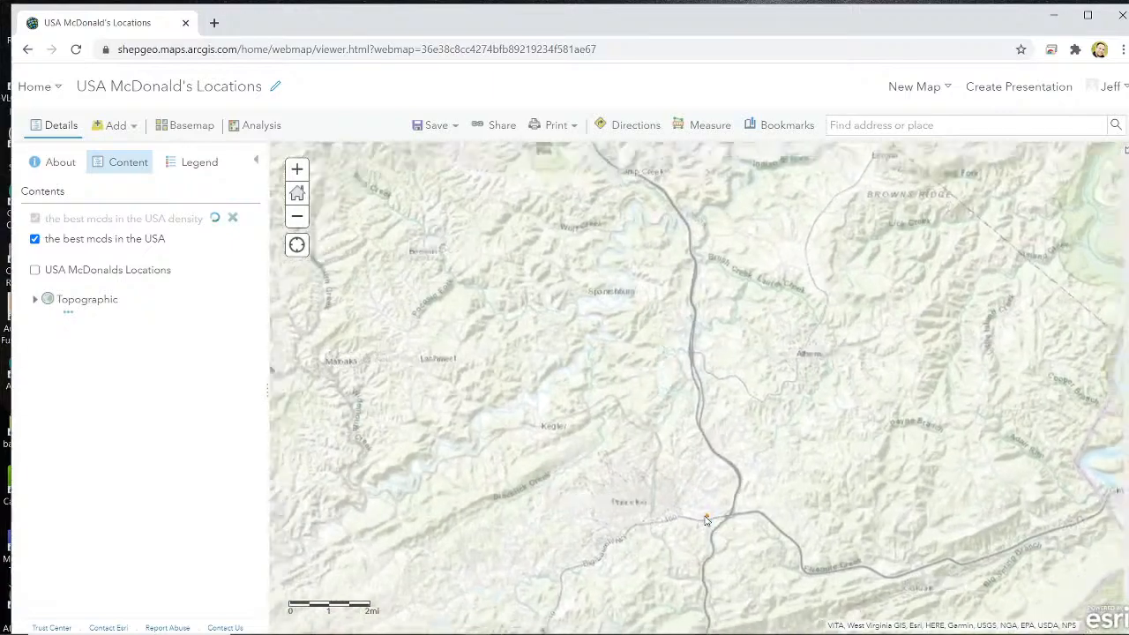
pyautogui.scroll(-2, 706, 520)
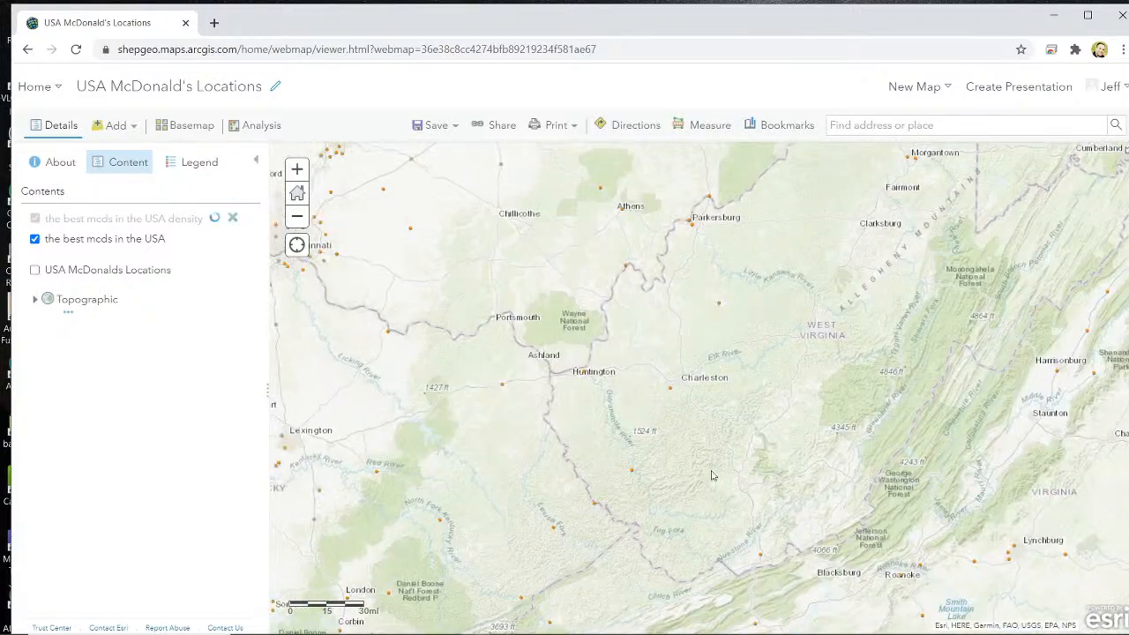
pyautogui.moveTo(716, 416); pyautogui.dragTo(691, 552)
pyautogui.scroll(2, 567, 511)
pyautogui.scroll(-2, 632, 492)
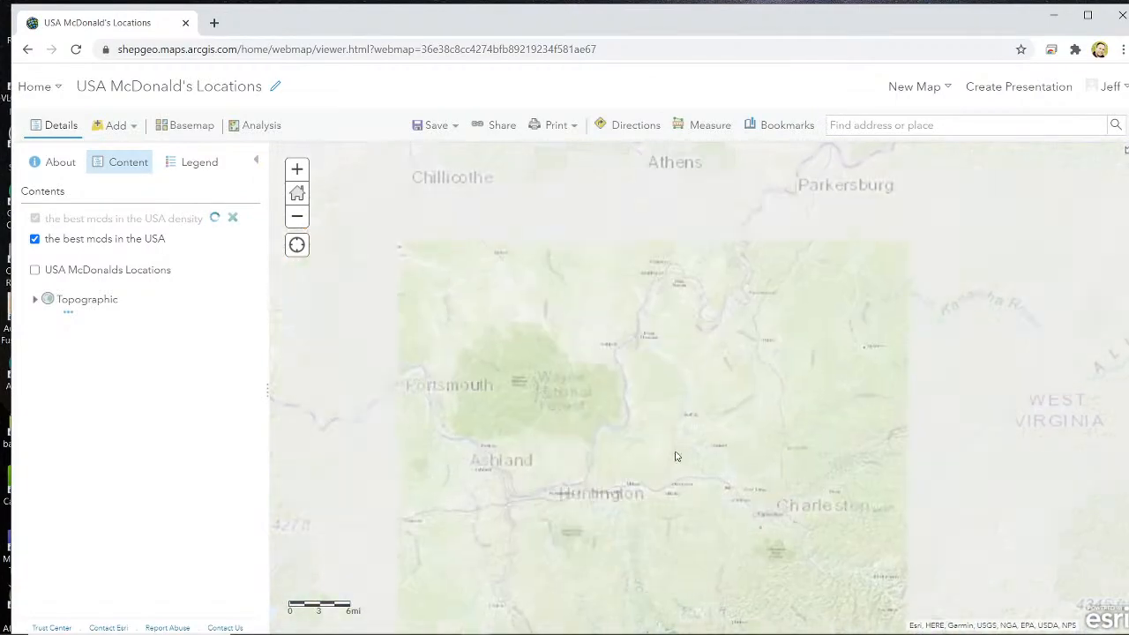
pyautogui.moveTo(768, 441); pyautogui.dragTo(531, 450)
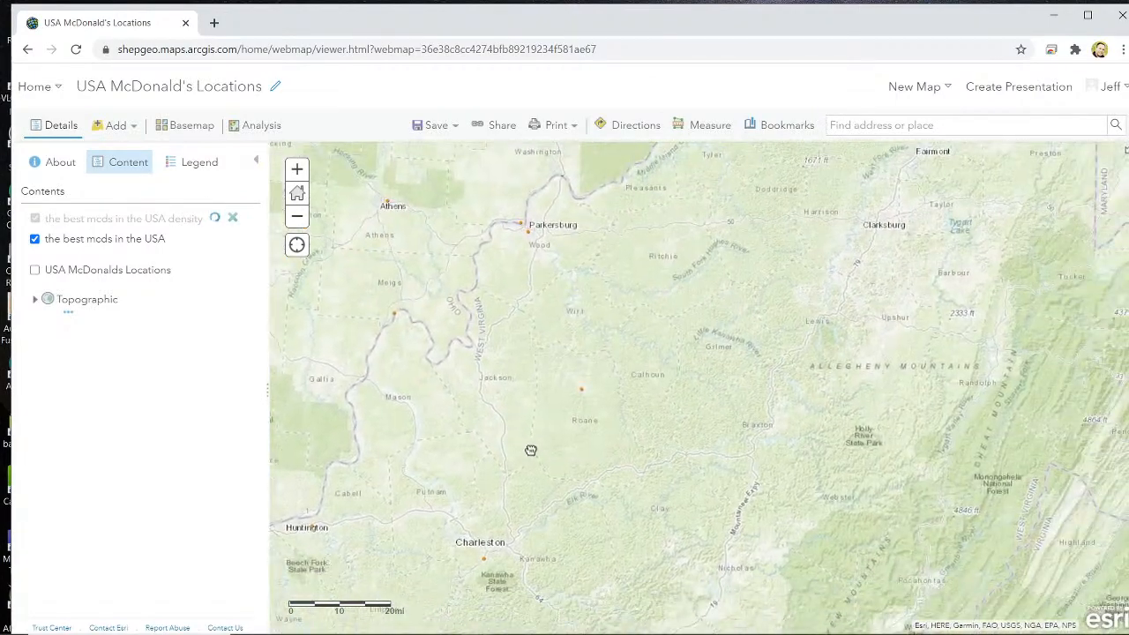
pyautogui.scroll(-2, 530, 266)
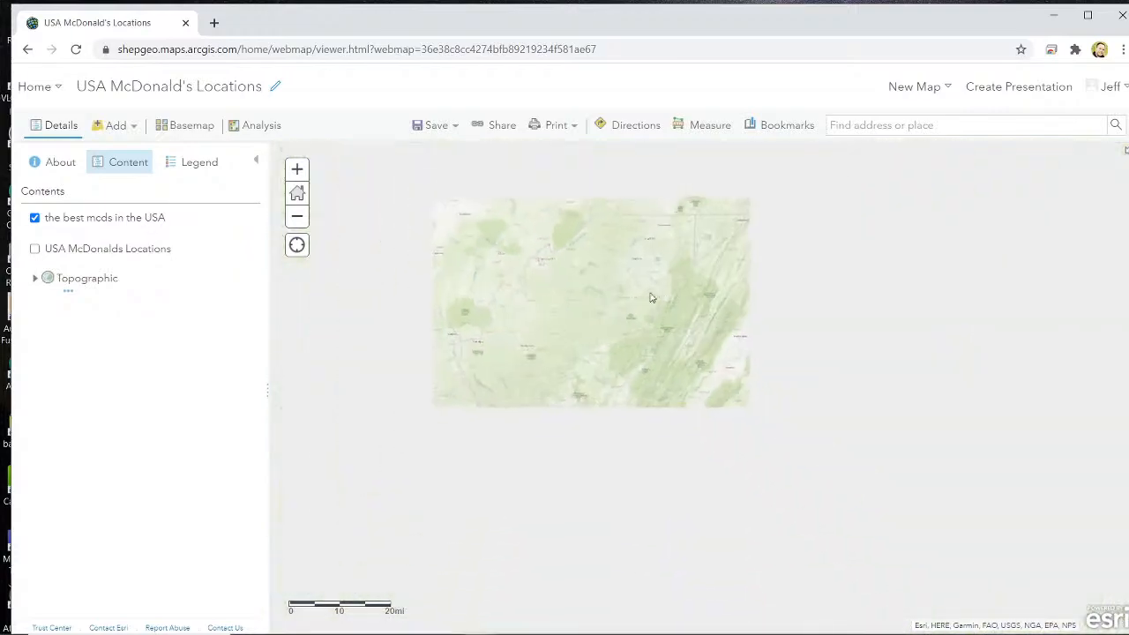
# Inspect the stores near Morgantown and the new density layer over northern West Virginia
pyautogui.moveTo(662, 278); pyautogui.dragTo(536, 408)
pyautogui.scroll(3, 504, 355)
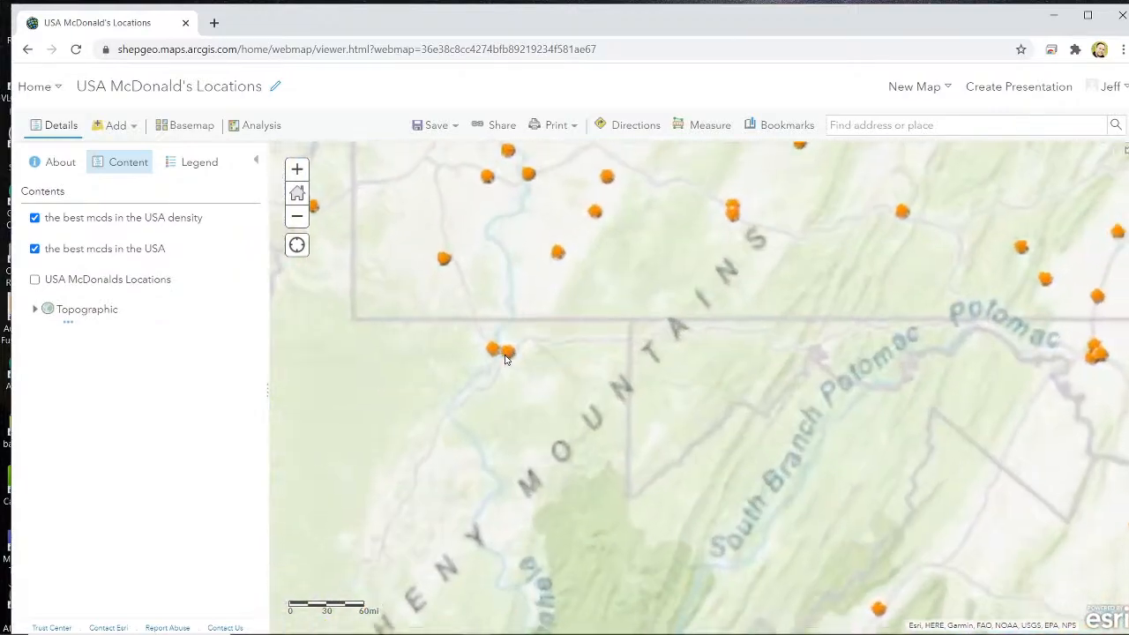
pyautogui.scroll(-3, 505, 357)
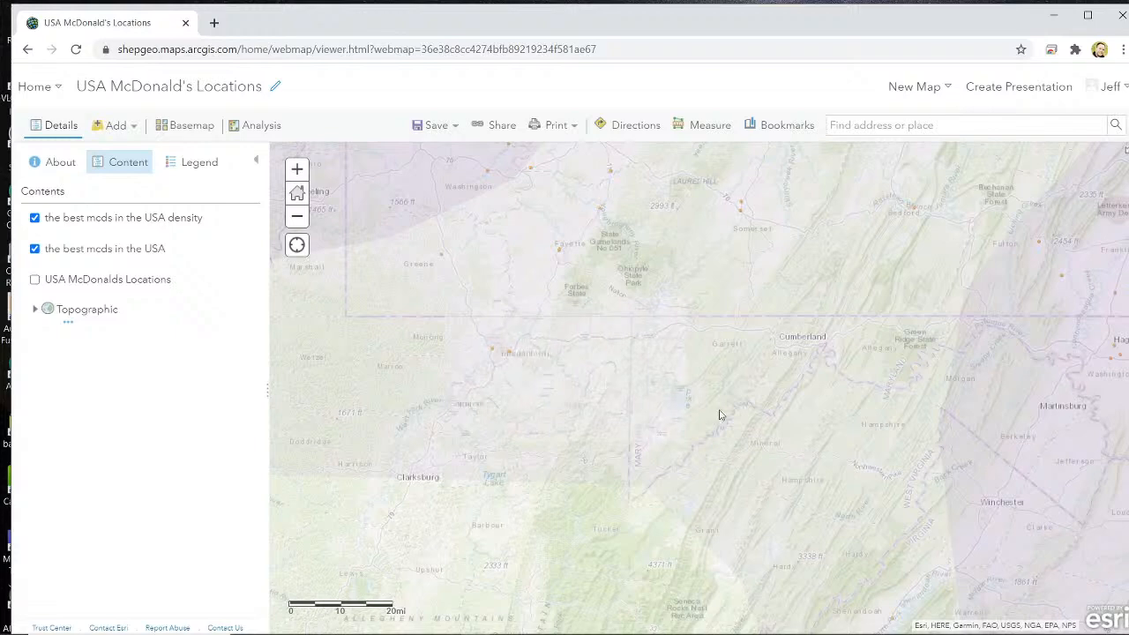
pyautogui.moveTo(637, 443); pyautogui.dragTo(685, 254)
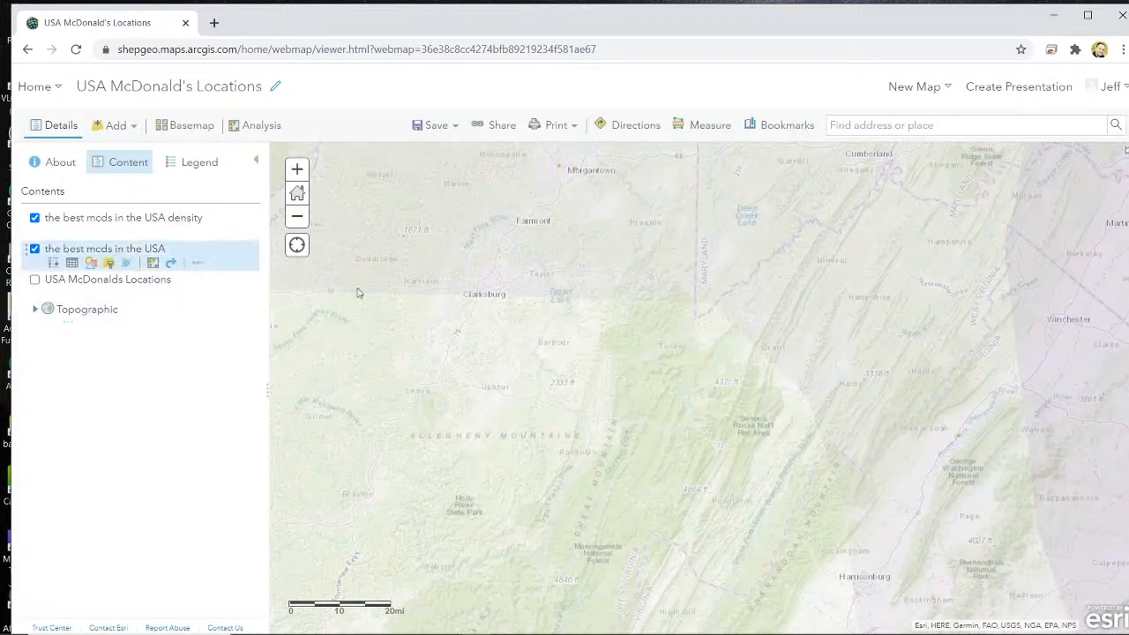
# Hide the best mcds in the USA point layer and examine the density layer alone across the whole country
pyautogui.scroll(-1, 496, 358)
pyautogui.scroll(-3, 496, 435)
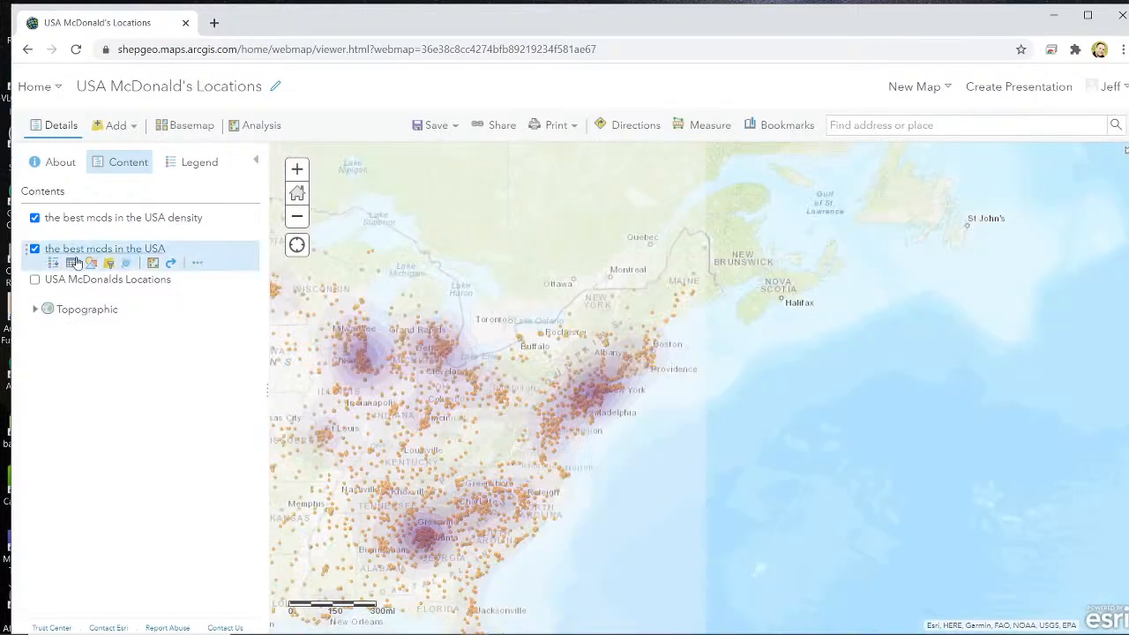
pyautogui.scroll(-2, 503, 376)
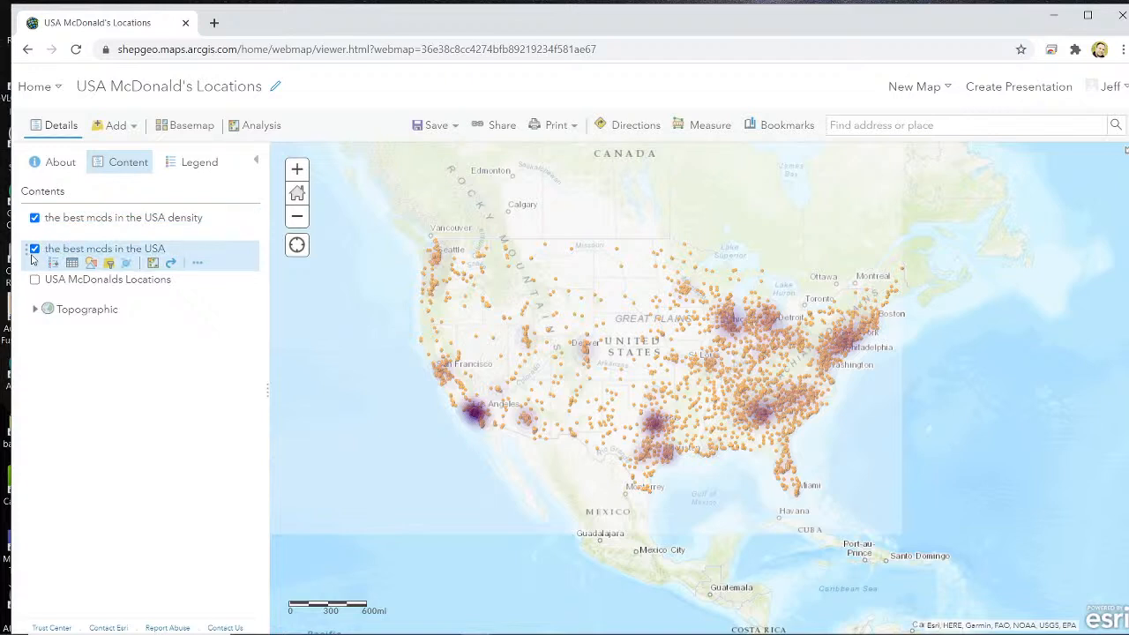
pyautogui.click(35, 250)
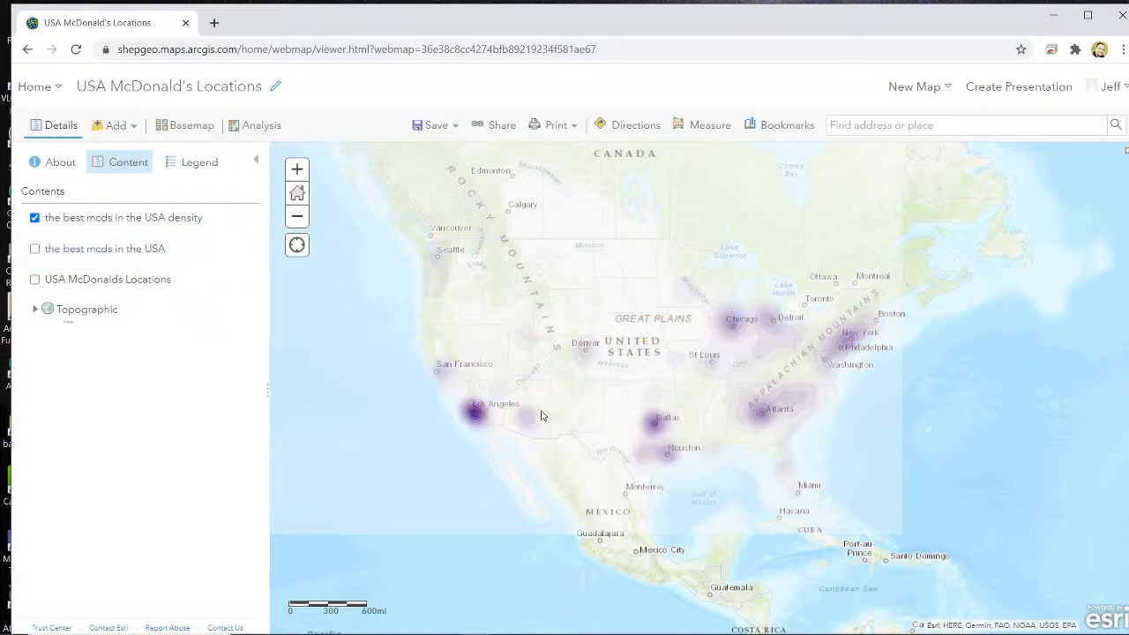
pyautogui.scroll(1, 616, 327)
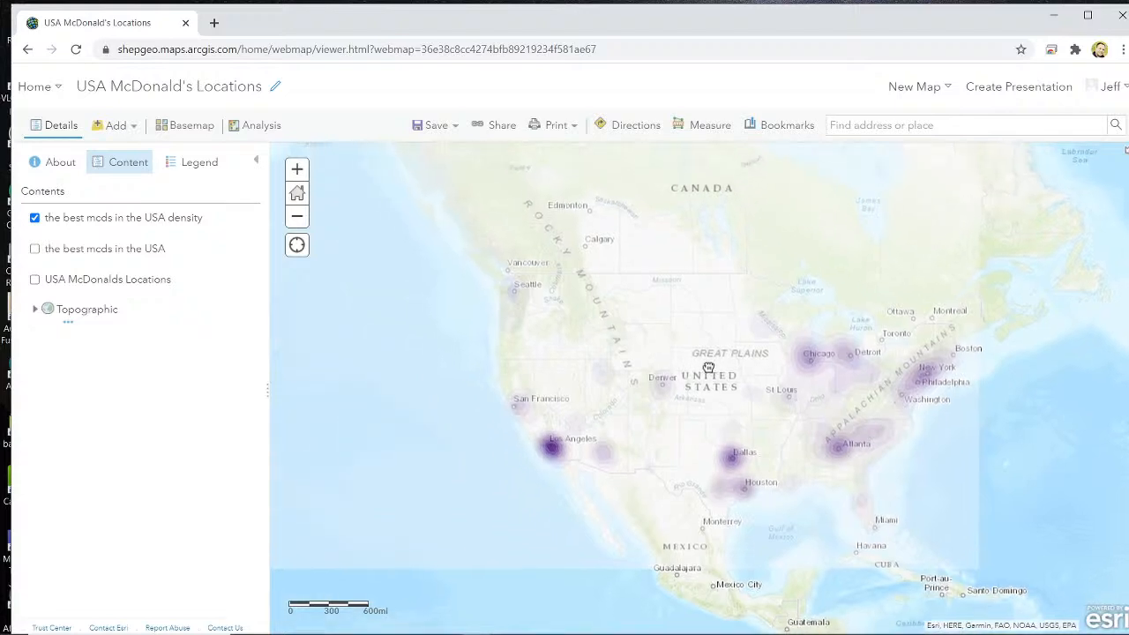
pyautogui.scroll(1, 736, 425)
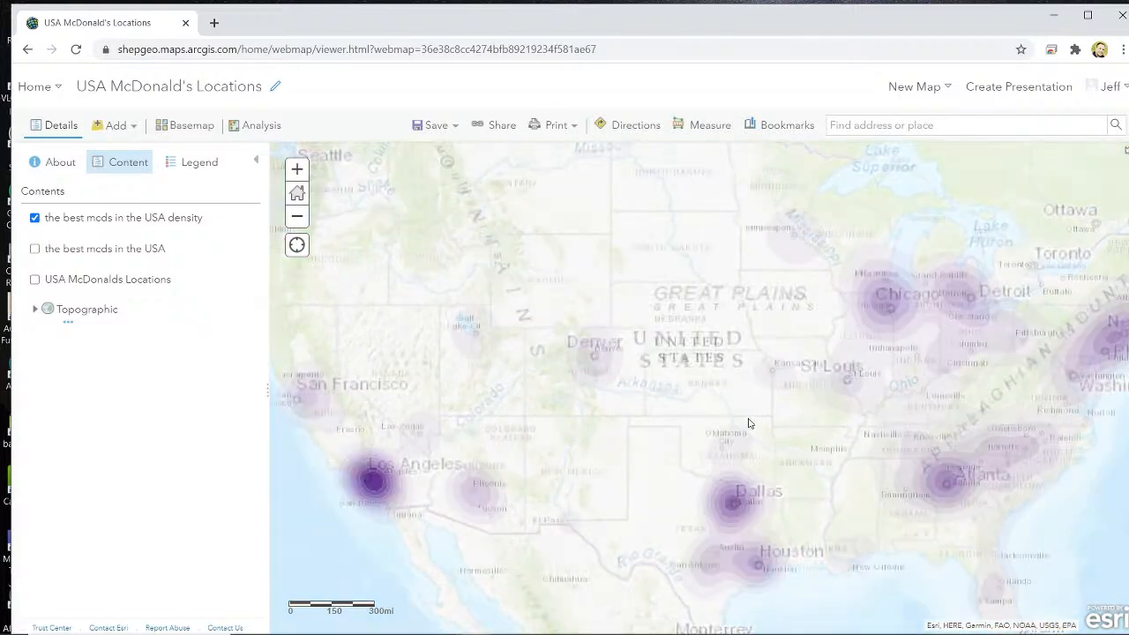
pyautogui.moveTo(746, 423)
pyautogui.mouseDown()
pyautogui.moveTo(660, 411)
pyautogui.moveTo(711, 411)
pyautogui.moveTo(672, 408)
pyautogui.moveTo(733, 403)
pyautogui.moveTo(696, 407)
pyautogui.moveTo(760, 386)
pyautogui.mouseUp()
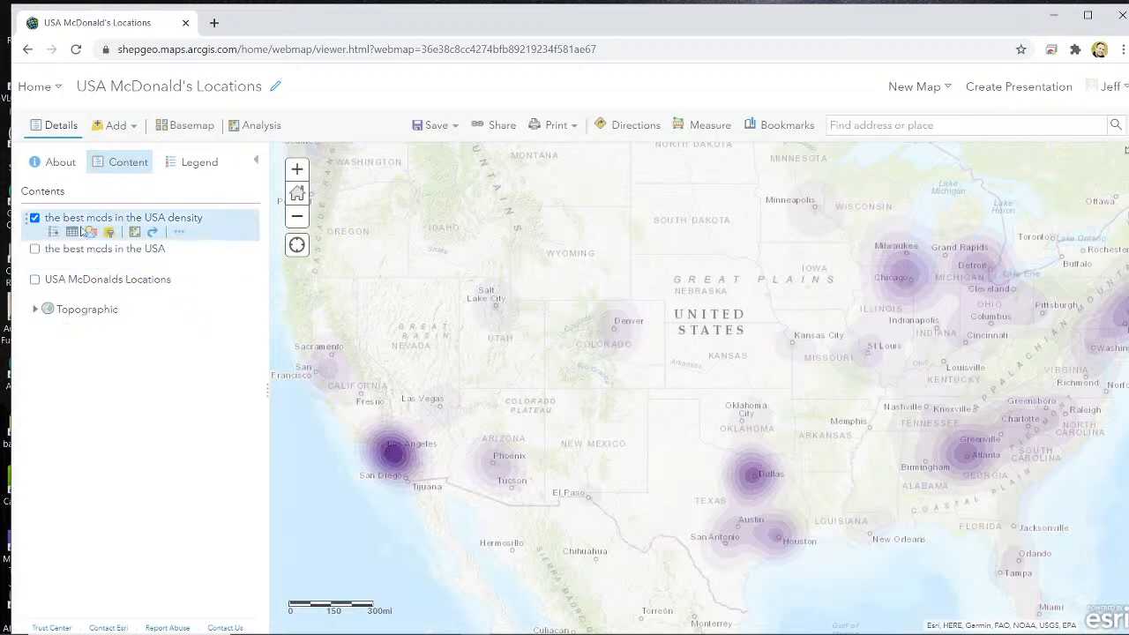
# Display the density layer's class ranges and full legend, and compare them with the shaded areas across the USA
pyautogui.click(53, 233)
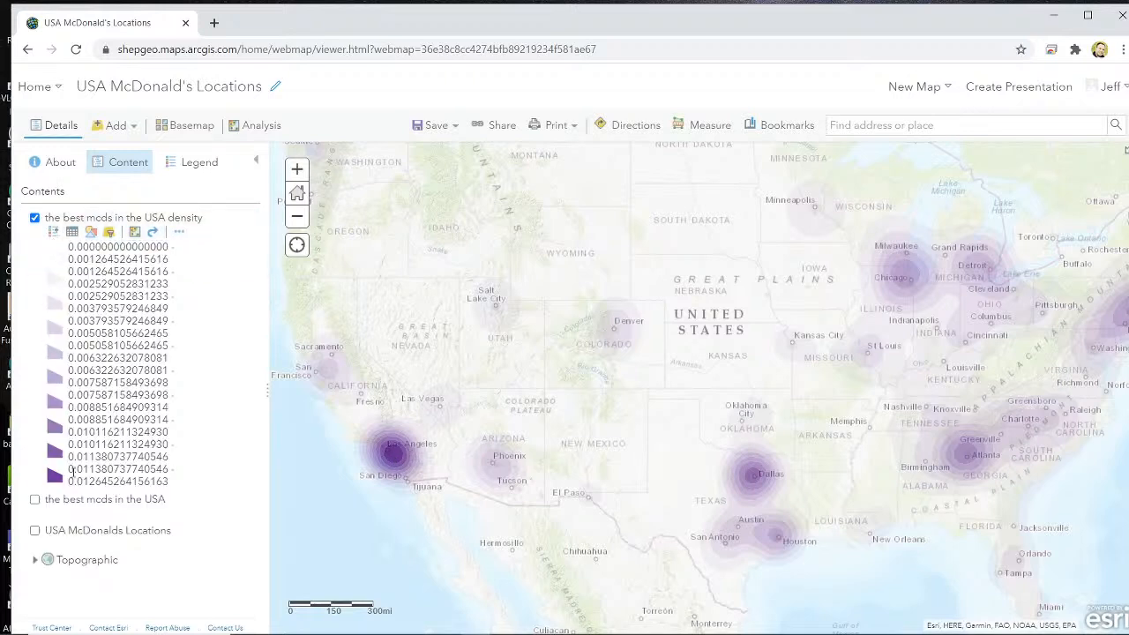
pyautogui.click(198, 163)
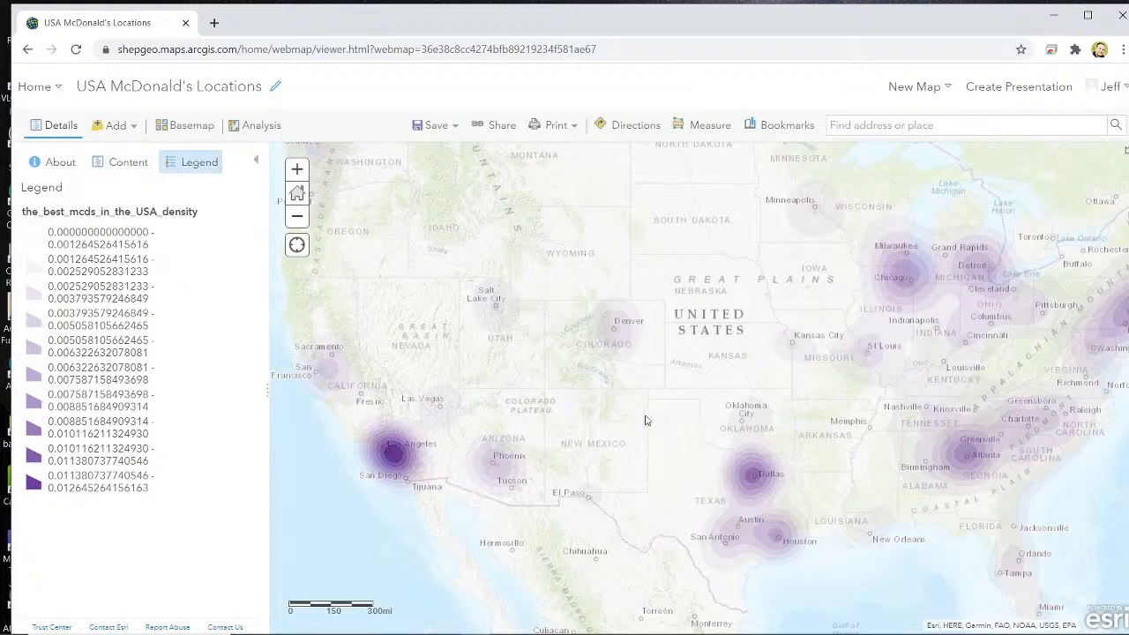
pyautogui.scroll(-2, 633, 412)
pyautogui.scroll(2, 712, 403)
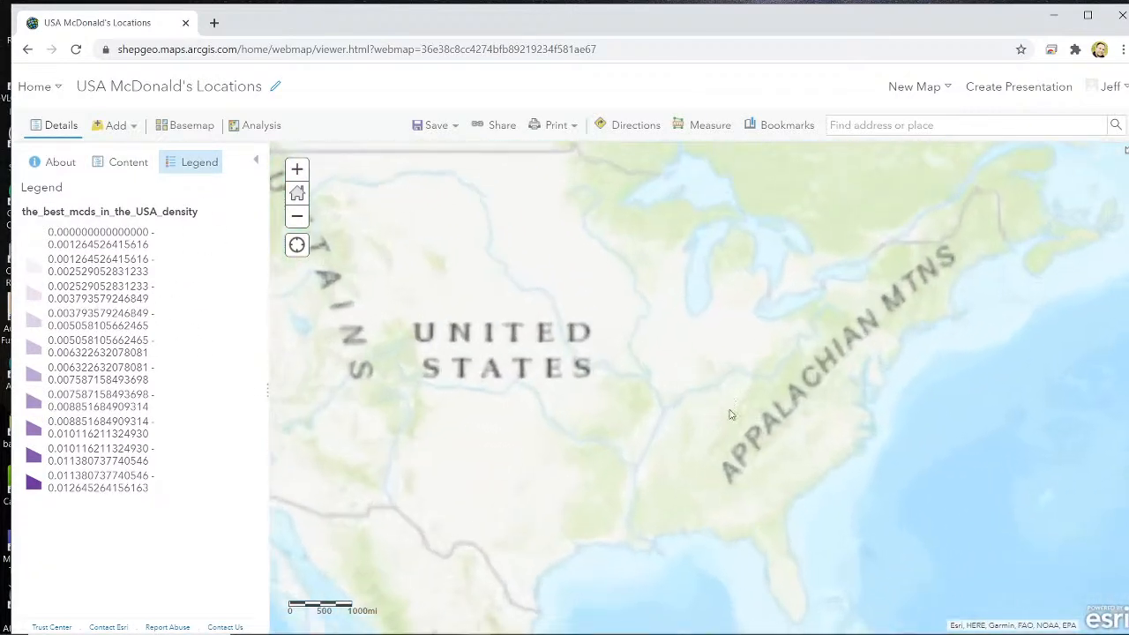
pyautogui.scroll(-1, 729, 416)
pyautogui.moveTo(668, 409); pyautogui.dragTo(815, 409)
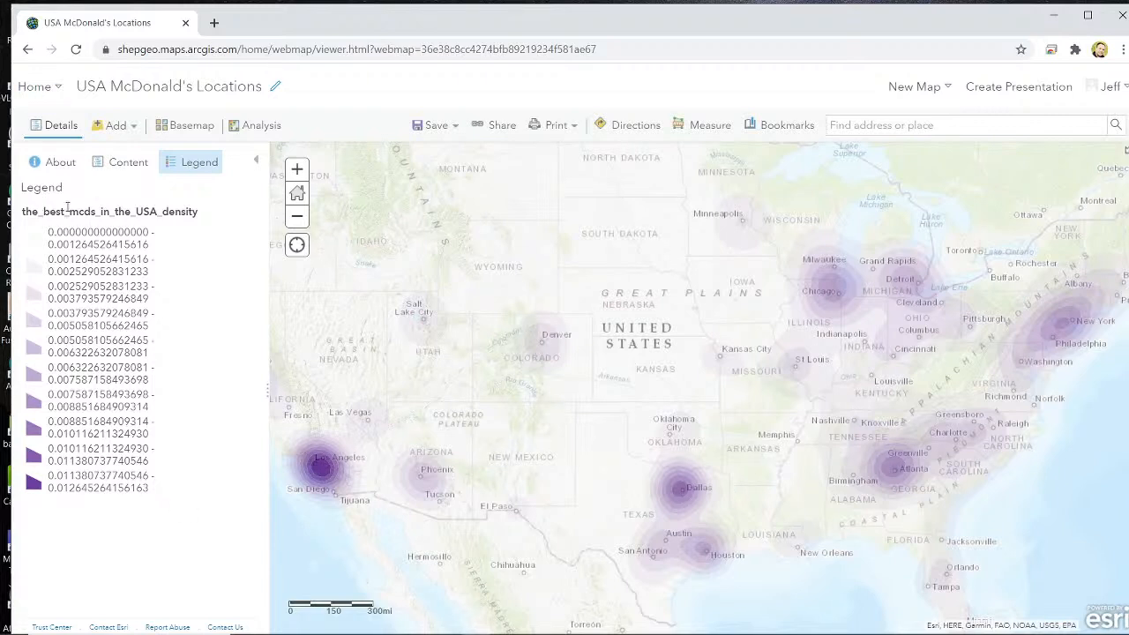
# Open the attribute table of the best mcds in the USA density layer and review its records down to the end
pyautogui.click(126, 165)
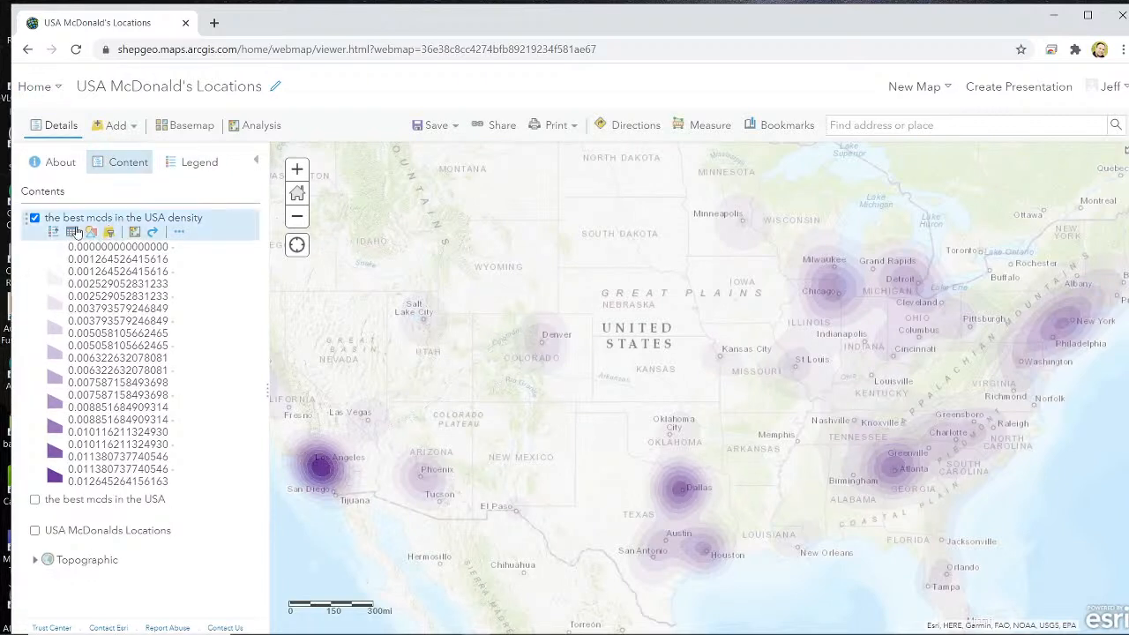
pyautogui.click(74, 231)
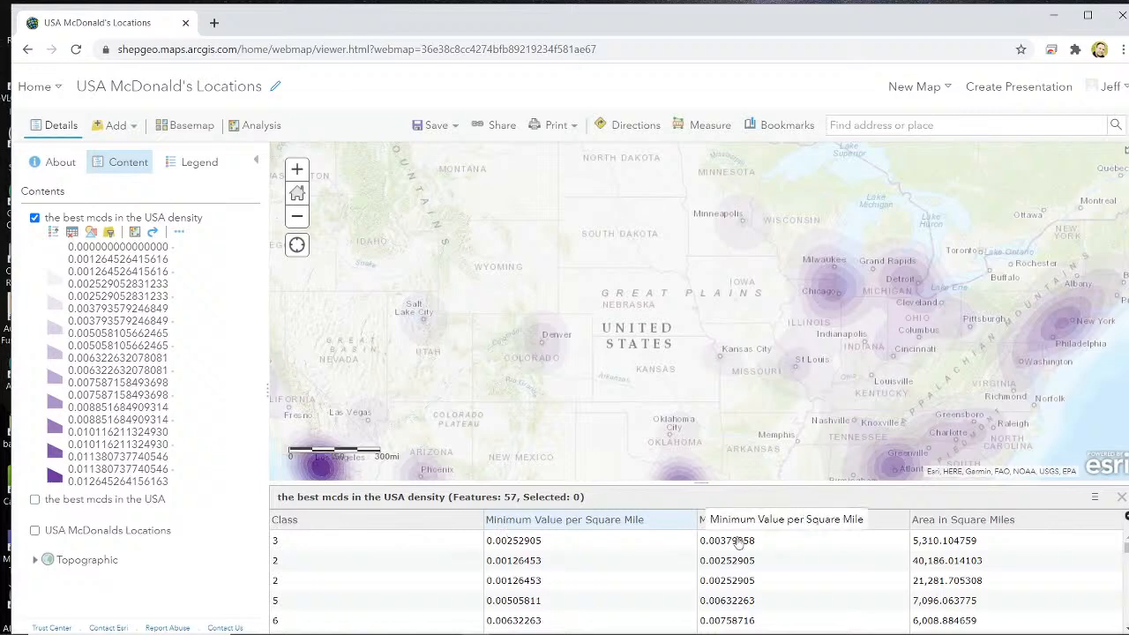
pyautogui.scroll(-5, 941, 567)
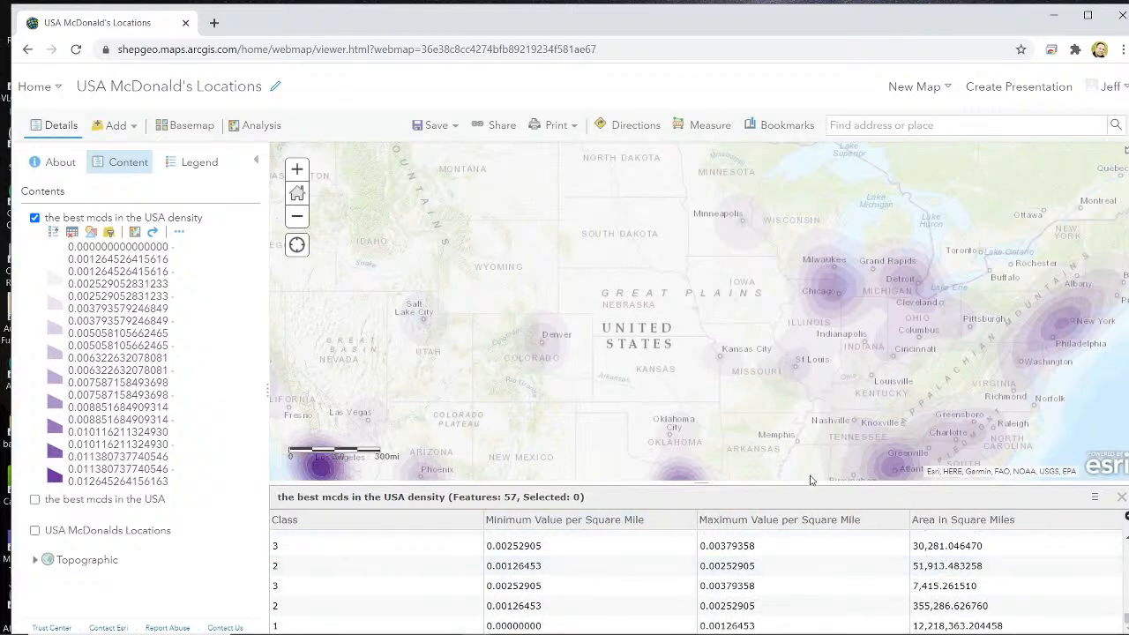
# Select the class 3 record with an area of 30,281.046470 square miles and show only the selected records
pyautogui.click(282, 545)
pyautogui.rightClick(284, 547)
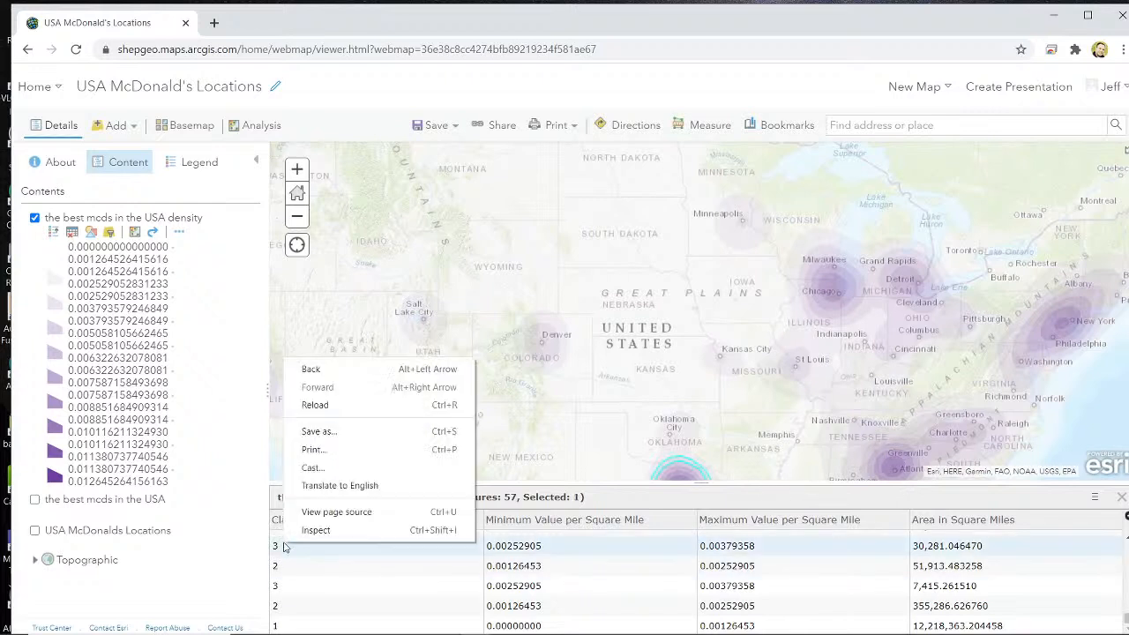
pyautogui.click(1095, 497)
pyautogui.click(1095, 496)
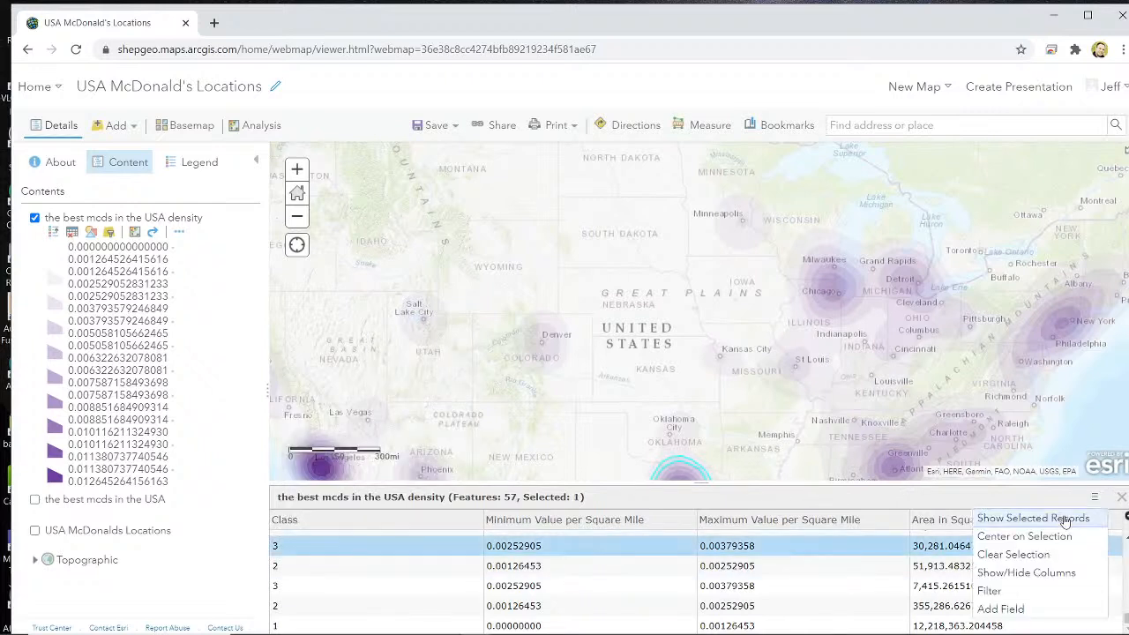
pyautogui.click(1061, 527)
pyautogui.moveTo(1061, 527); pyautogui.dragTo(908, 378)
pyautogui.scroll(-2, 909, 377)
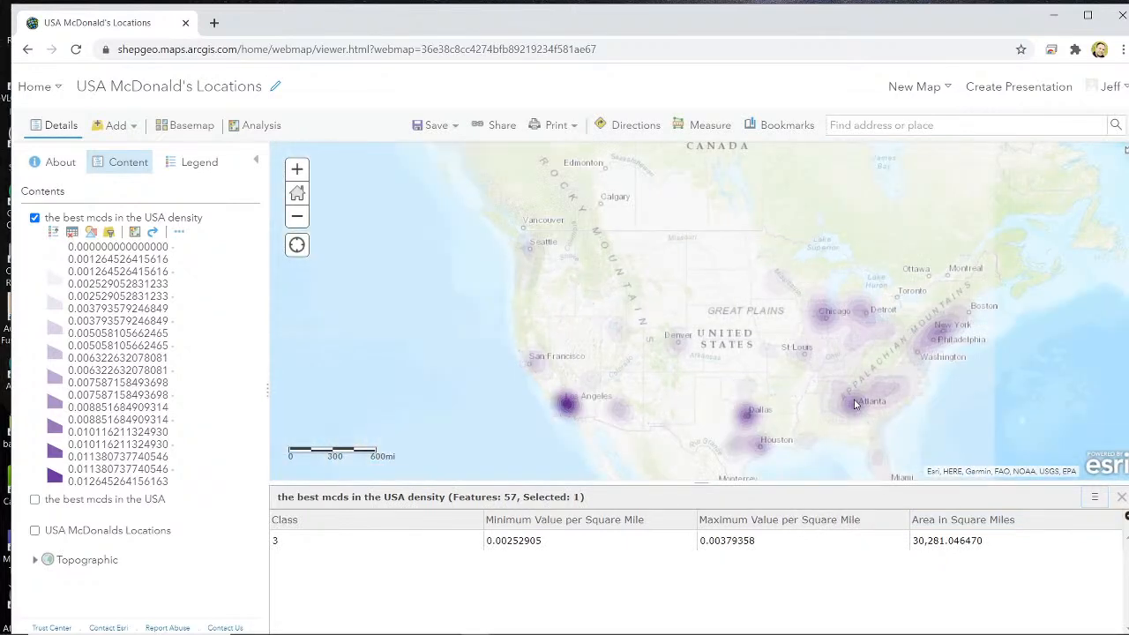
# Inspect the density details of the rings around Atlanta and the surrounding Southeast areas, then close the details
pyautogui.click(854, 404)
pyautogui.scroll(2, 873, 408)
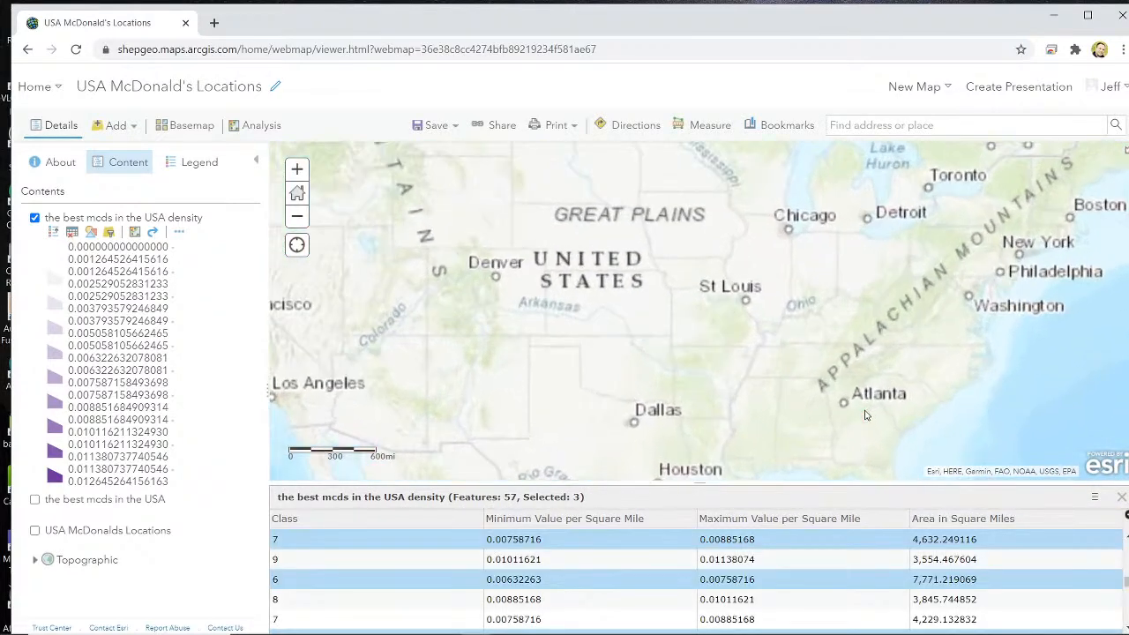
pyautogui.click(853, 384)
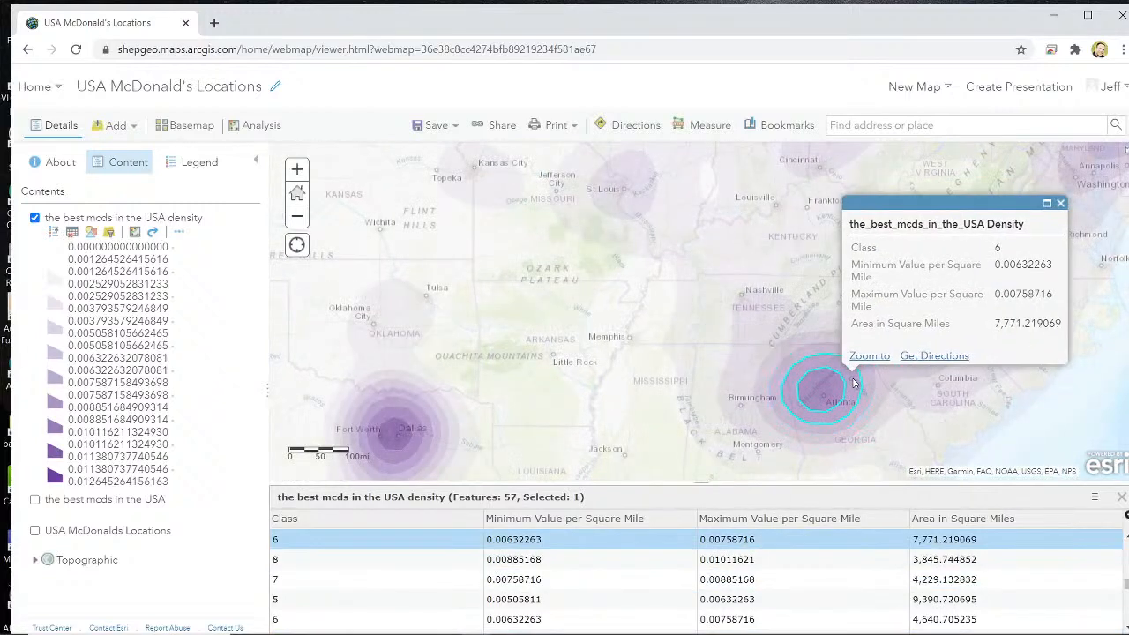
pyautogui.click(828, 393)
pyautogui.click(791, 377)
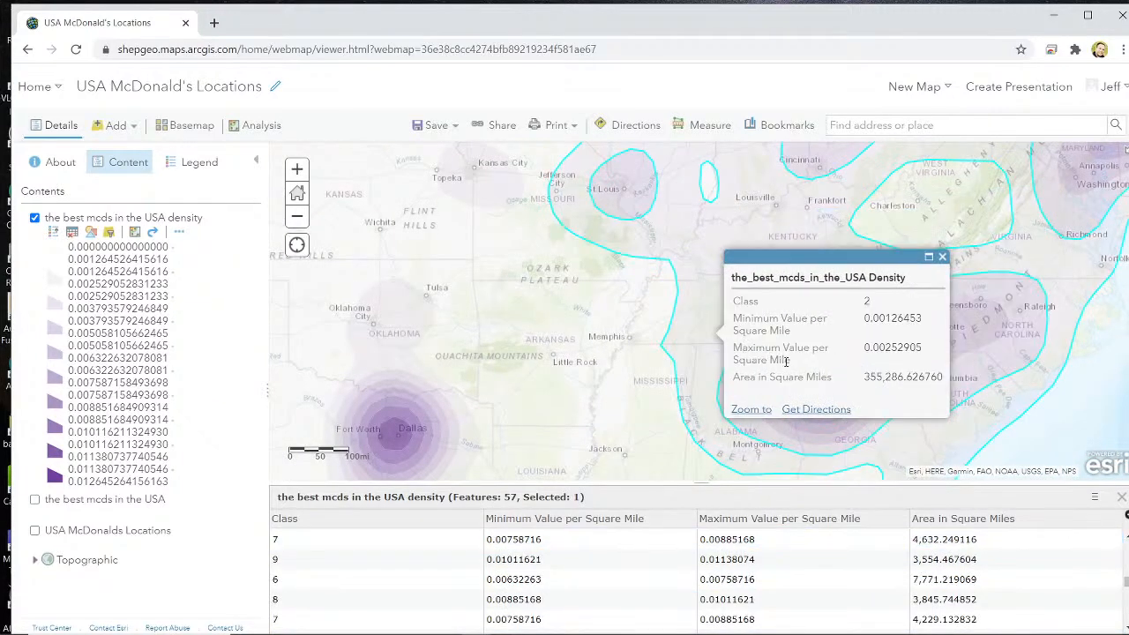
pyautogui.click(1051, 403)
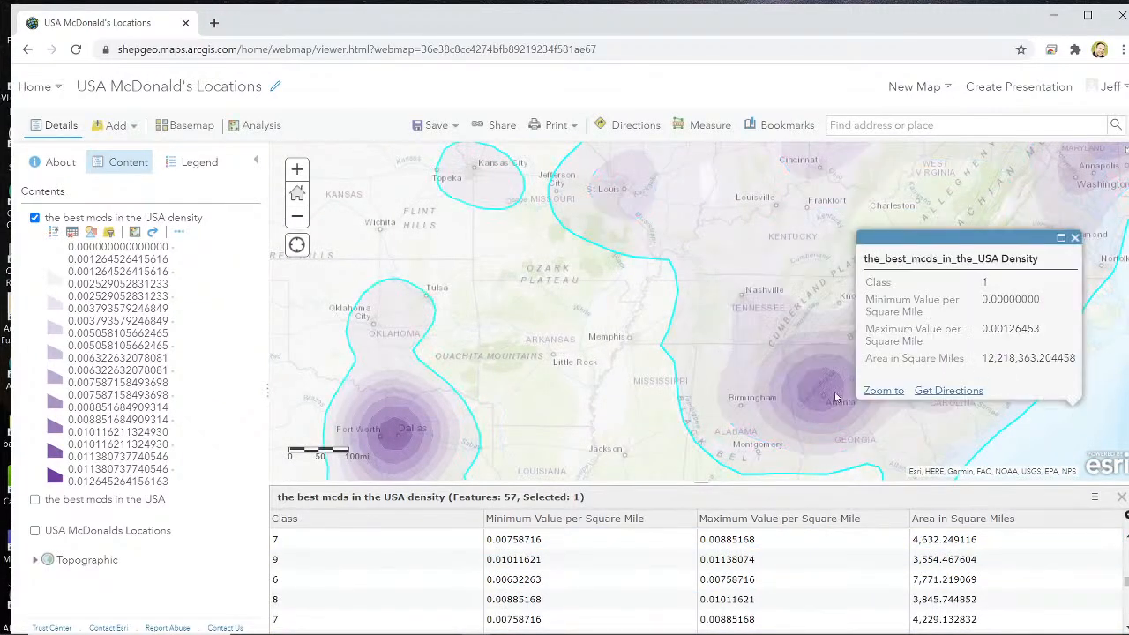
pyautogui.click(838, 399)
pyautogui.click(855, 407)
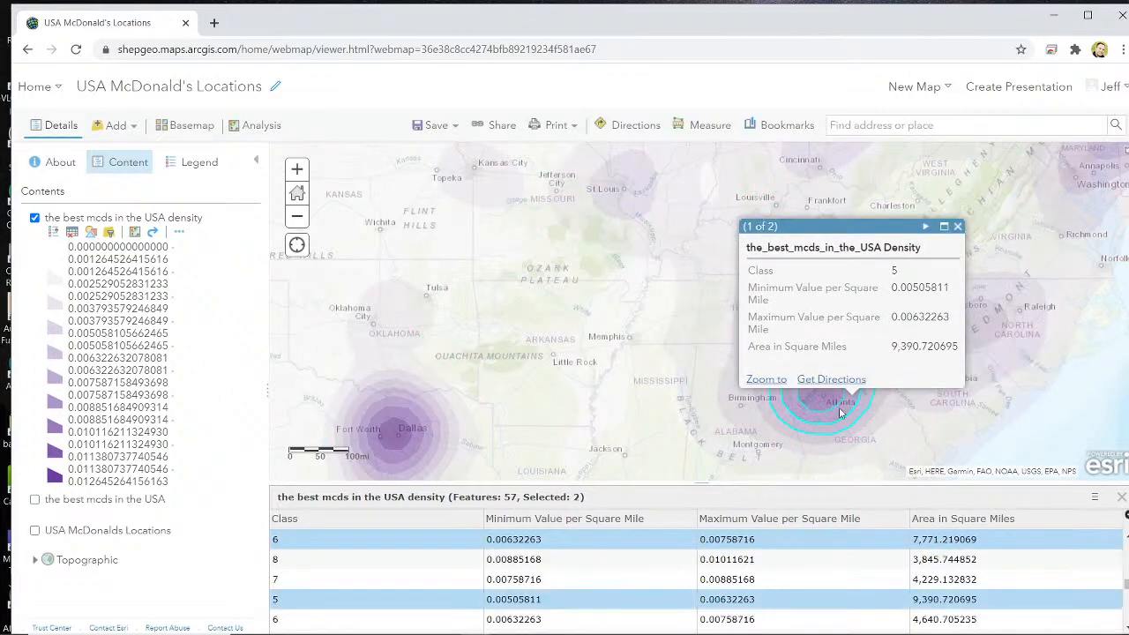
pyautogui.click(841, 411)
pyautogui.click(847, 413)
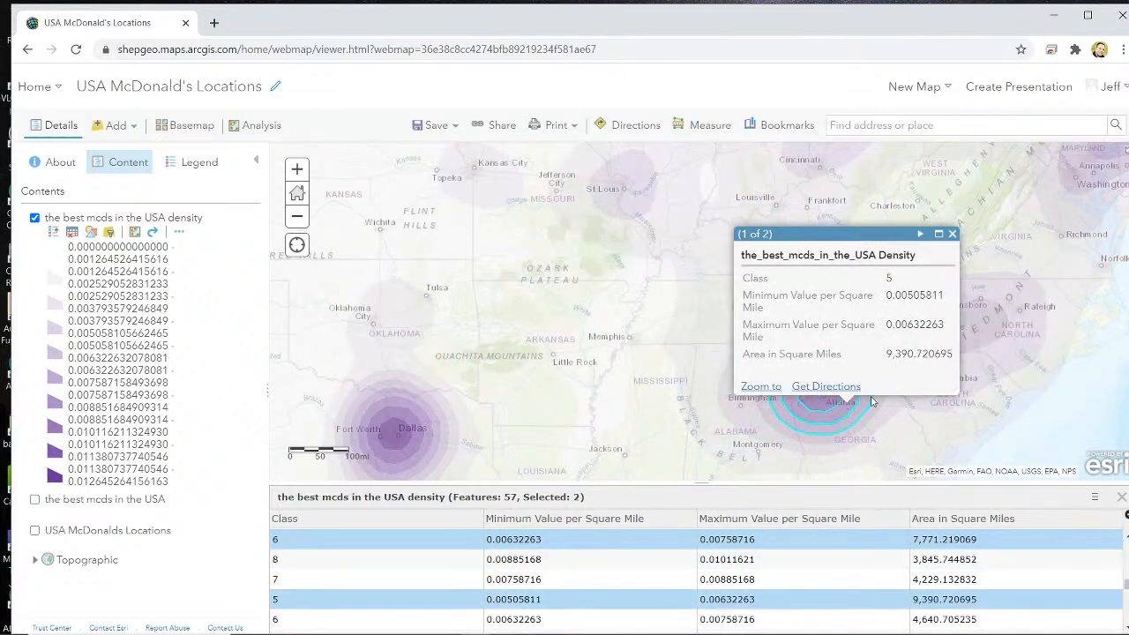
pyautogui.click(952, 234)
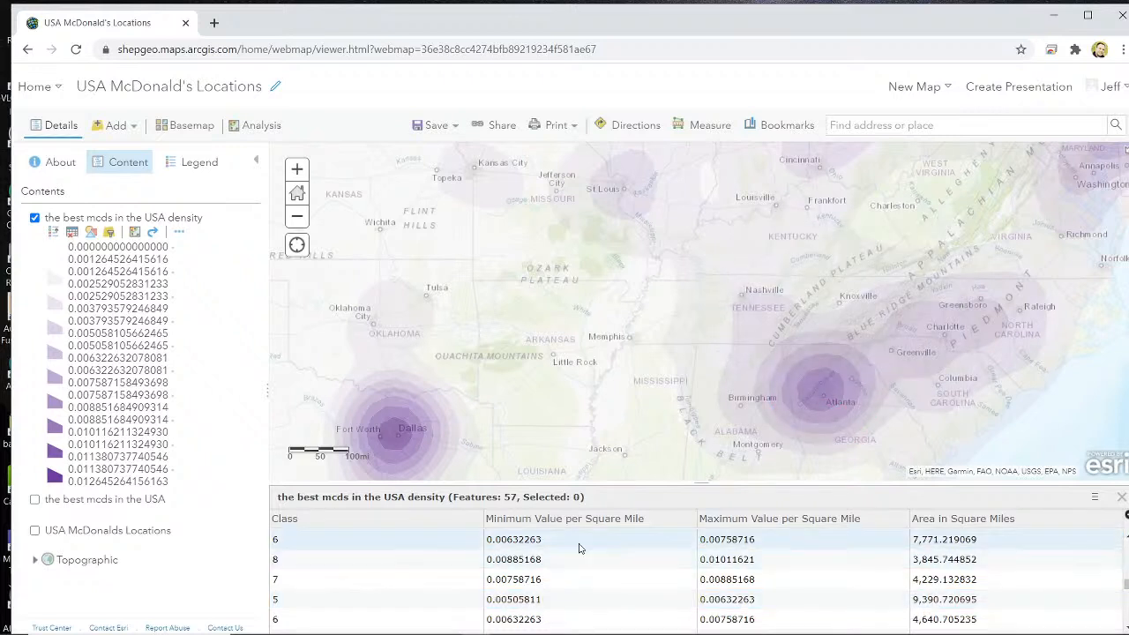
# Select the innermost density polygon at Dallas, show only its table record, and dismiss its details
pyautogui.click(399, 429)
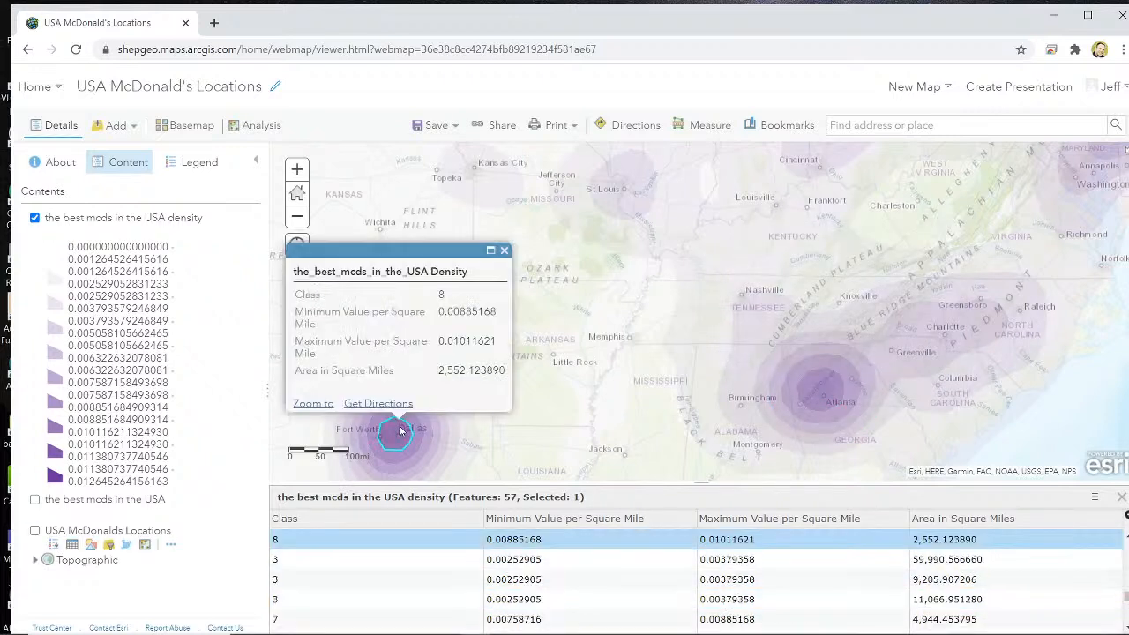
pyautogui.click(1094, 497)
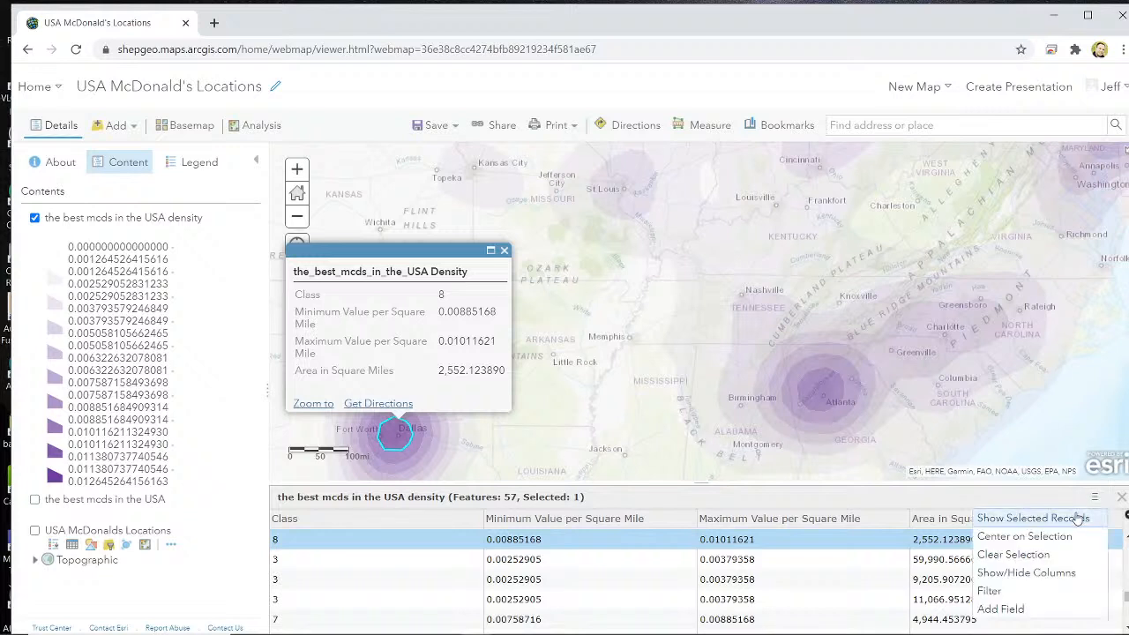
pyautogui.click(1078, 518)
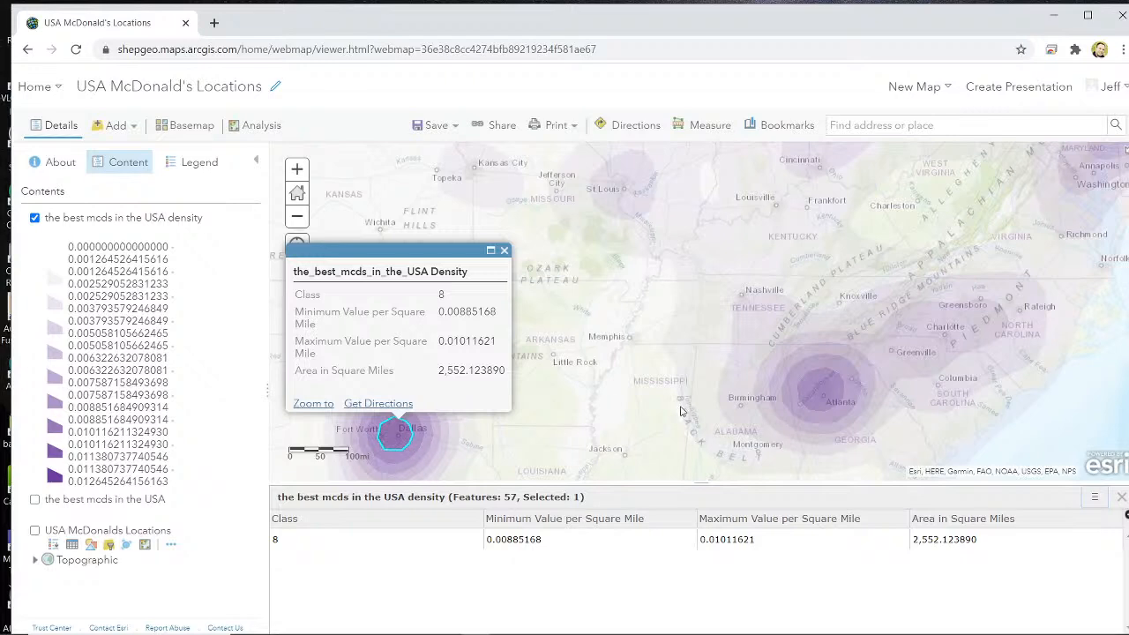
pyautogui.scroll(-5, 922, 354)
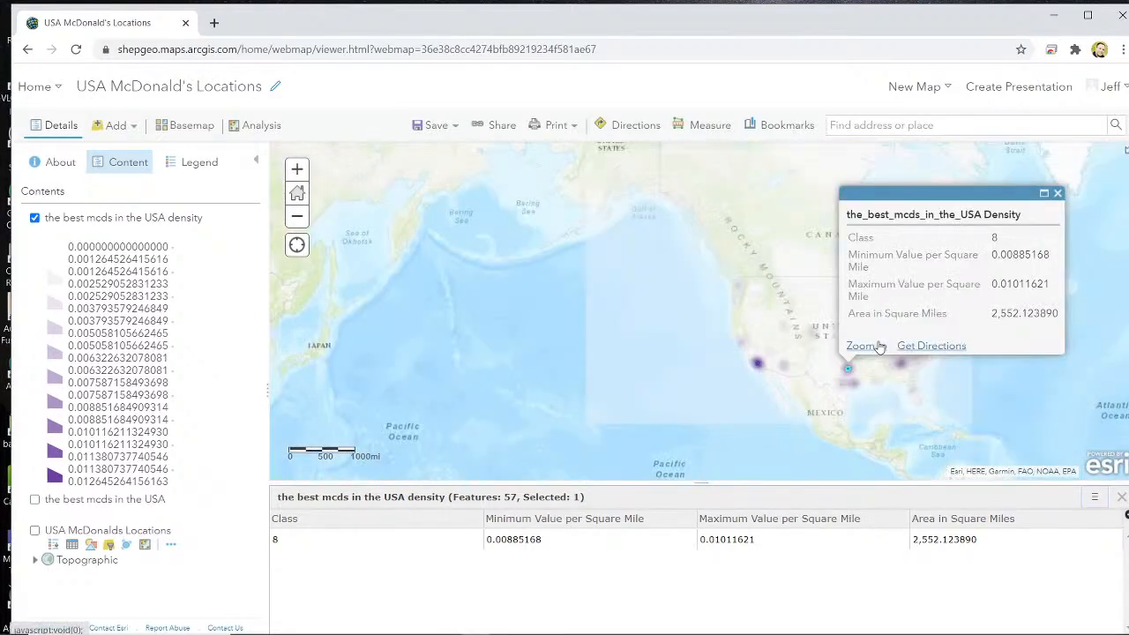
pyautogui.click(1057, 192)
# Inspect the details of the density polygon around Orlando and Lakeland, and examine the density in southern Florida near Miami
pyautogui.scroll(3, 888, 330)
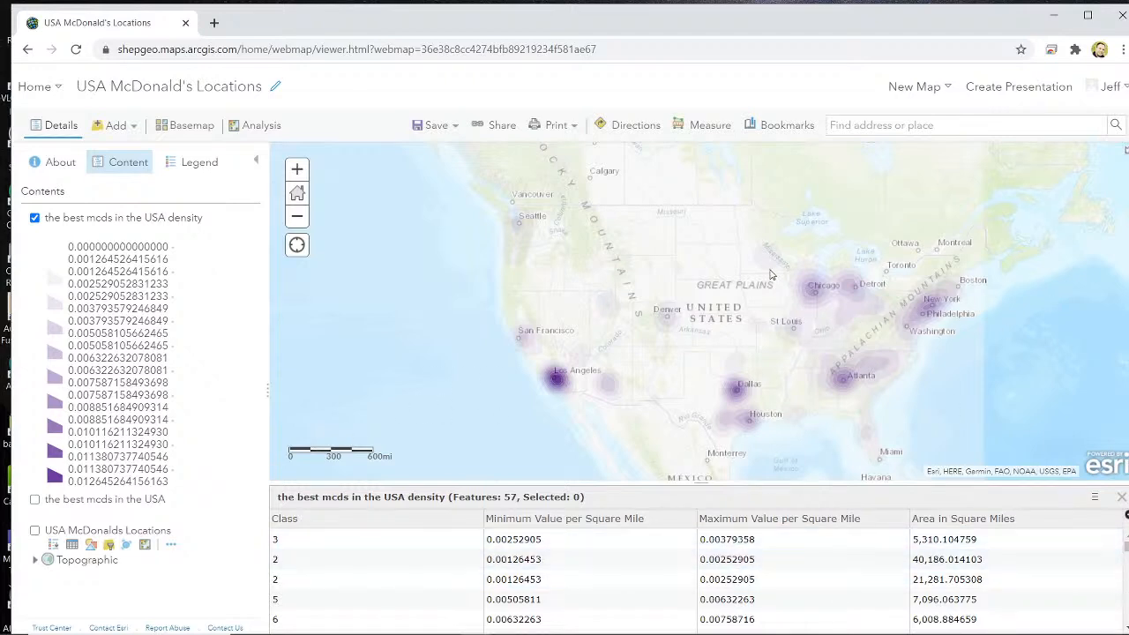
pyautogui.scroll(1, 769, 275)
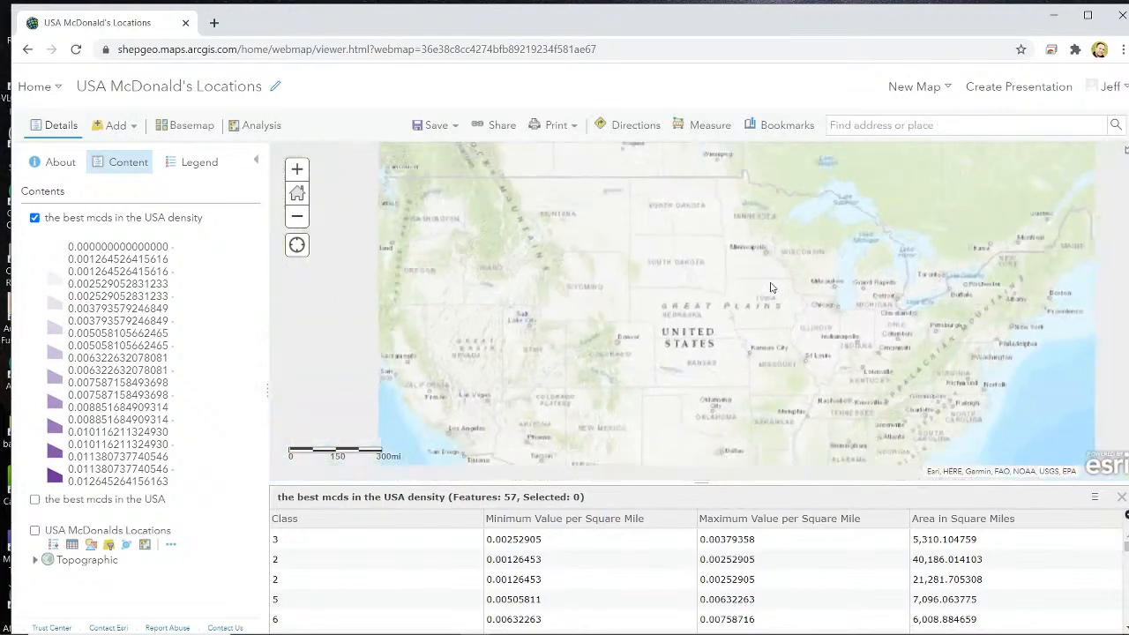
pyautogui.scroll(-1, 770, 288)
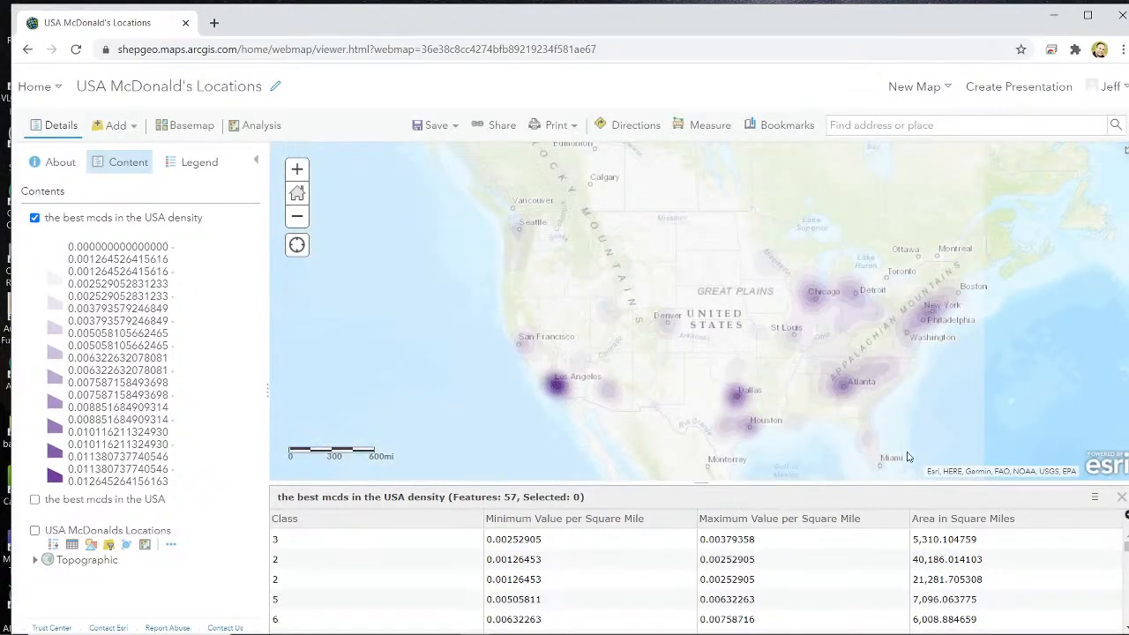
pyautogui.scroll(1, 869, 442)
pyautogui.moveTo(854, 412); pyautogui.dragTo(826, 345)
pyautogui.scroll(2, 830, 362)
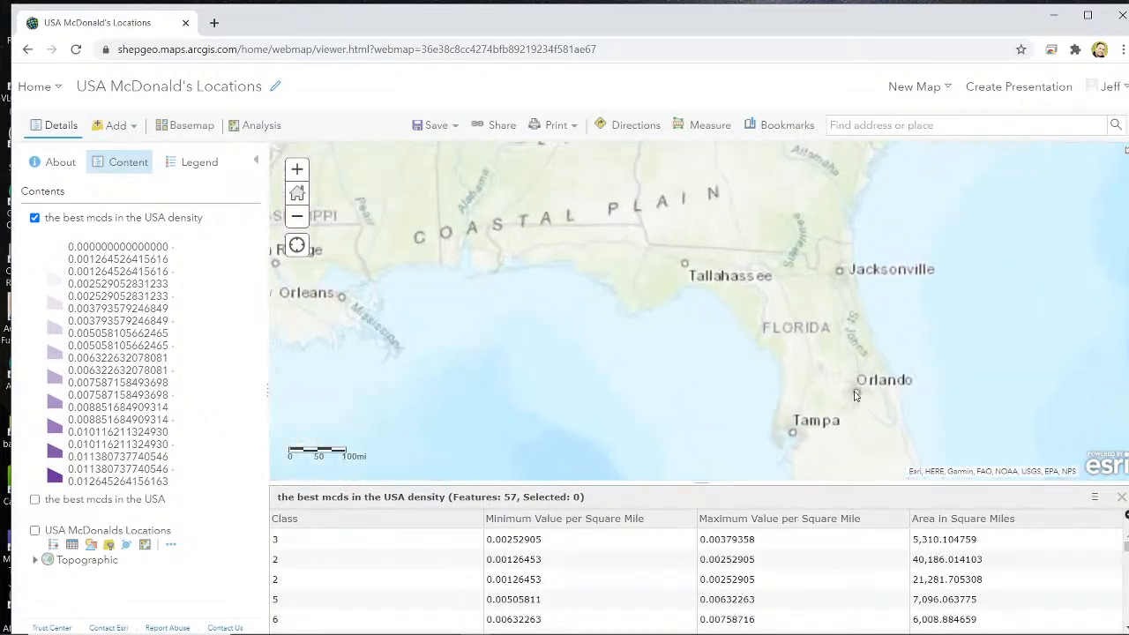
pyautogui.click(840, 400)
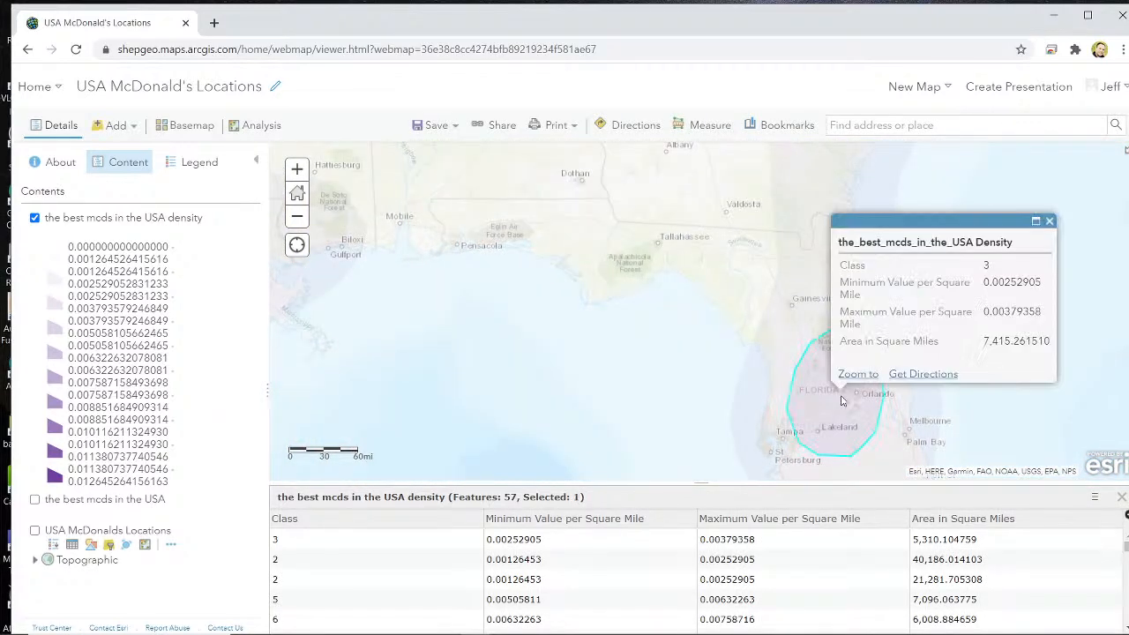
pyautogui.click(1049, 221)
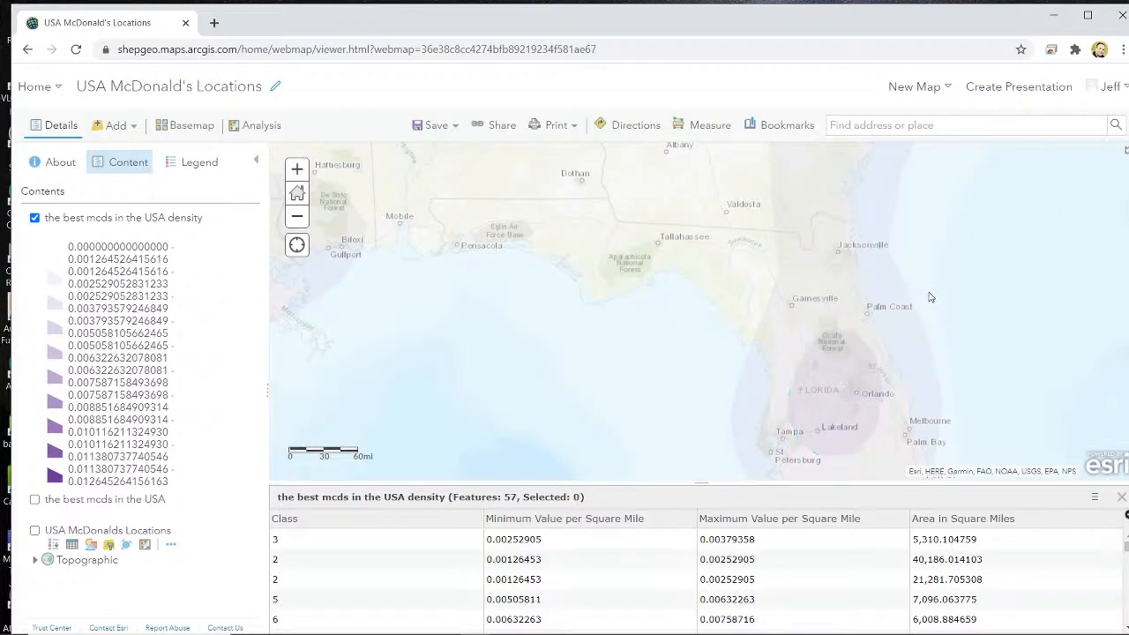
pyautogui.scroll(-2, 927, 294)
pyautogui.scroll(2, 923, 374)
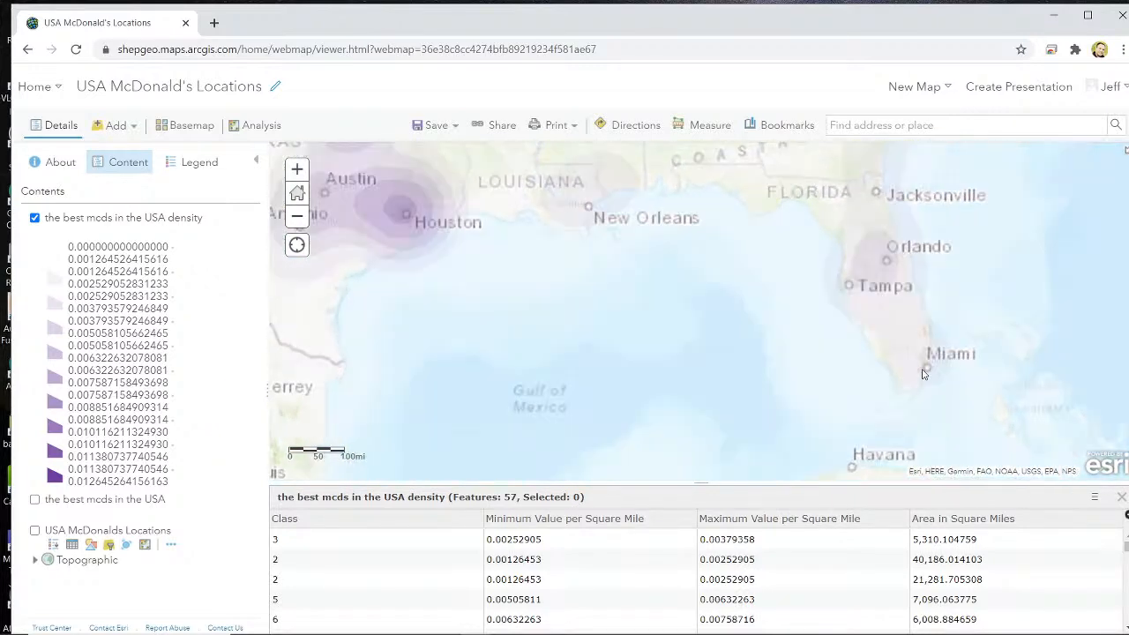
pyautogui.scroll(1, 923, 374)
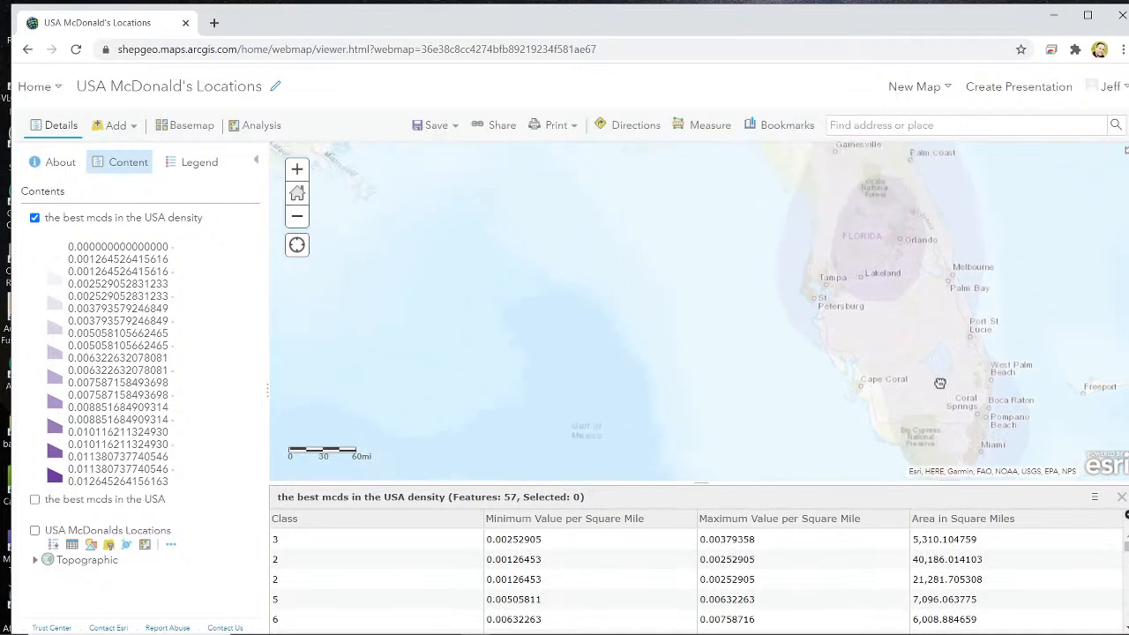
# Examine the density pattern across the western and central USA, from the Pacific Northwest through Los Angeles and Phoenix to Texas
pyautogui.scroll(-3, 927, 379)
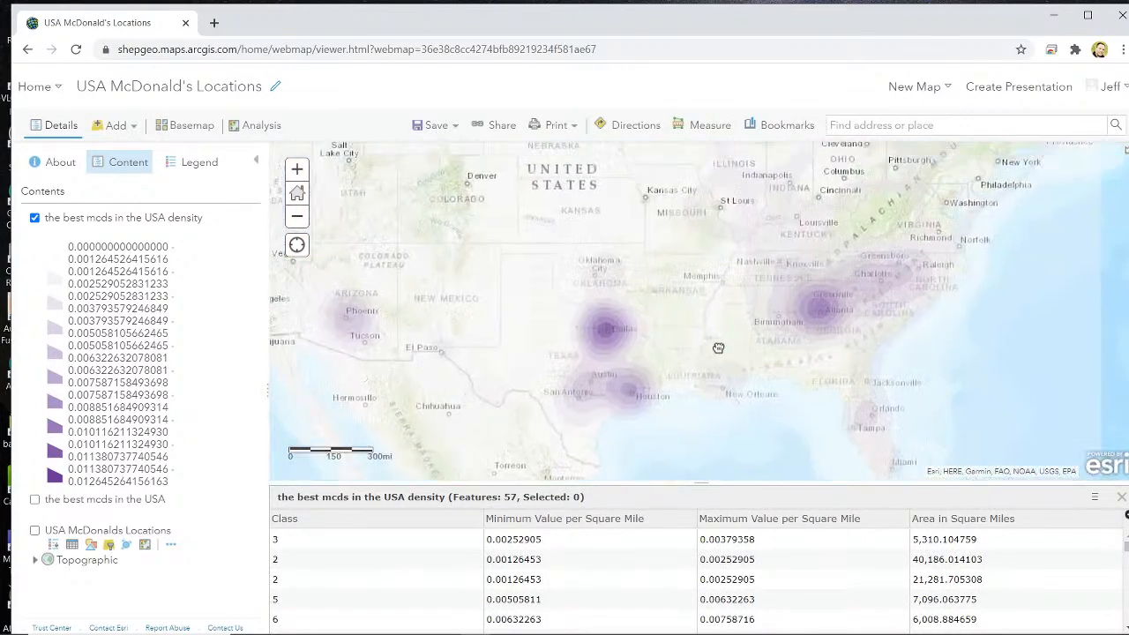
pyautogui.moveTo(751, 404); pyautogui.dragTo(891, 446)
pyautogui.moveTo(792, 349); pyautogui.dragTo(918, 450)
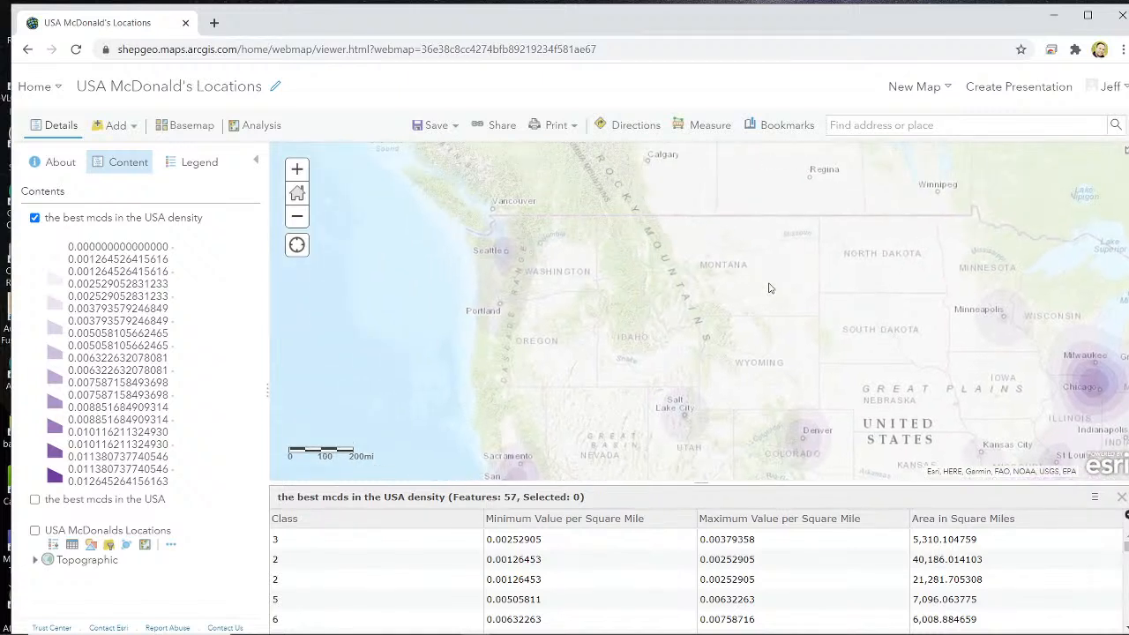
pyautogui.moveTo(910, 344); pyautogui.dragTo(843, 232)
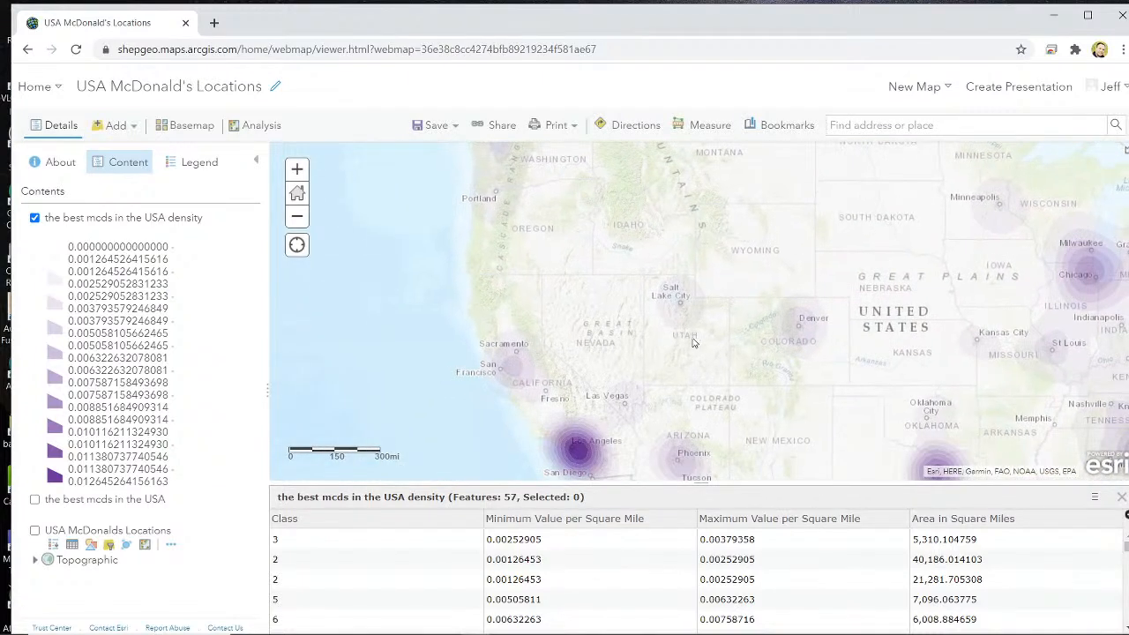
pyautogui.moveTo(706, 361); pyautogui.dragTo(746, 267)
pyautogui.moveTo(878, 365); pyautogui.dragTo(764, 345)
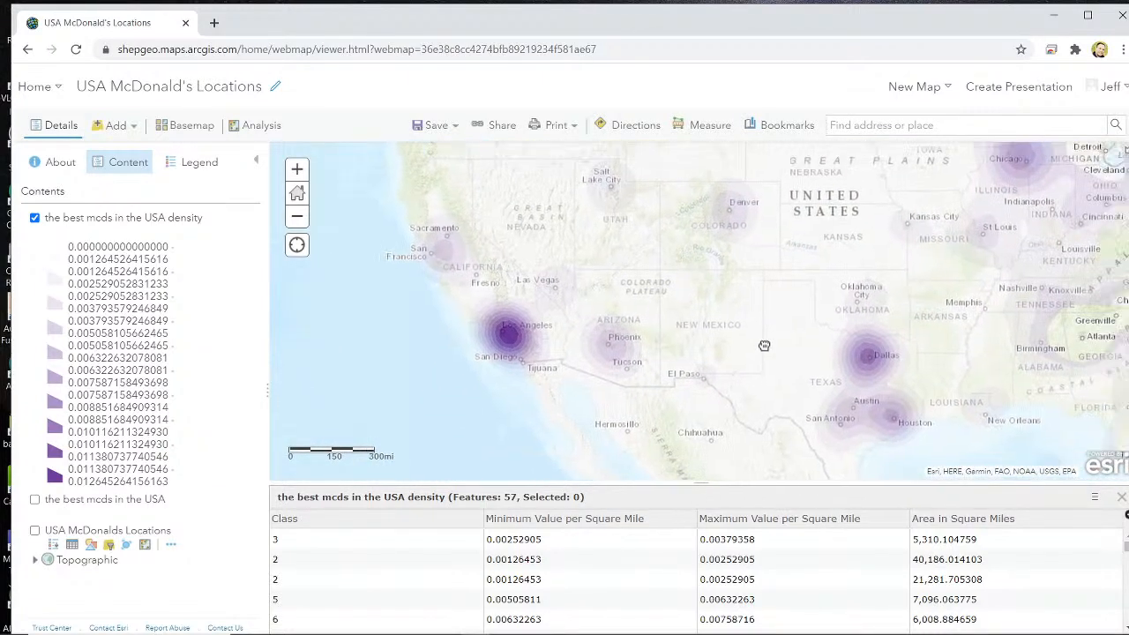
pyautogui.scroll(-1, 780, 344)
pyautogui.moveTo(881, 331); pyautogui.dragTo(782, 331)
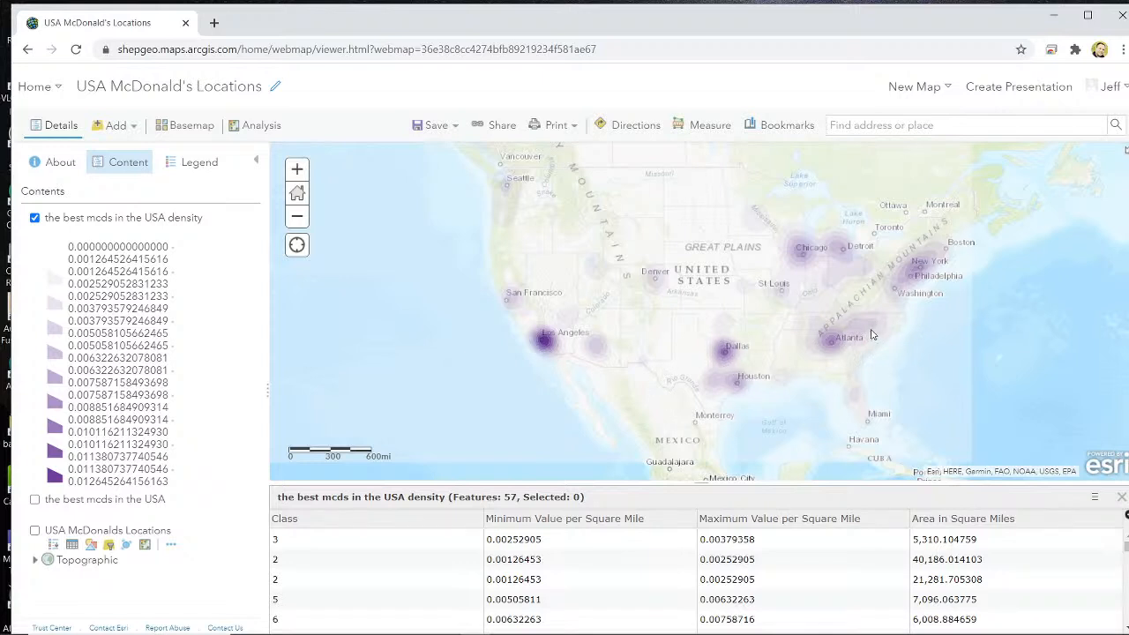
# Examine the density band stretching from Atlanta through Charlotte towards Raleigh in the Carolinas
pyautogui.scroll(2, 871, 335)
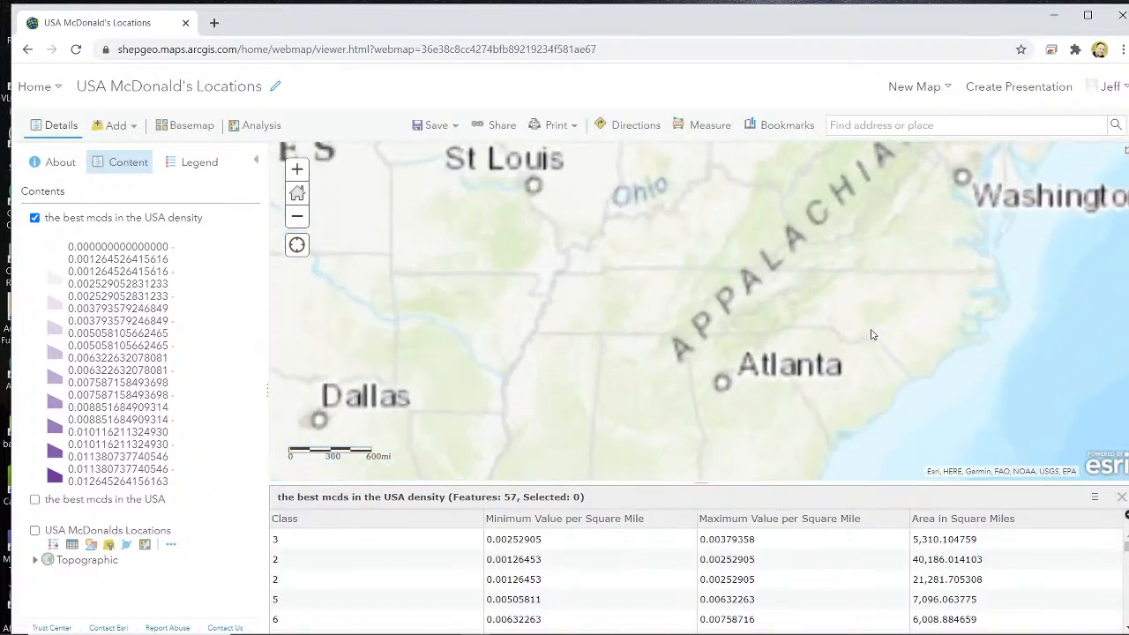
pyautogui.scroll(1, 854, 335)
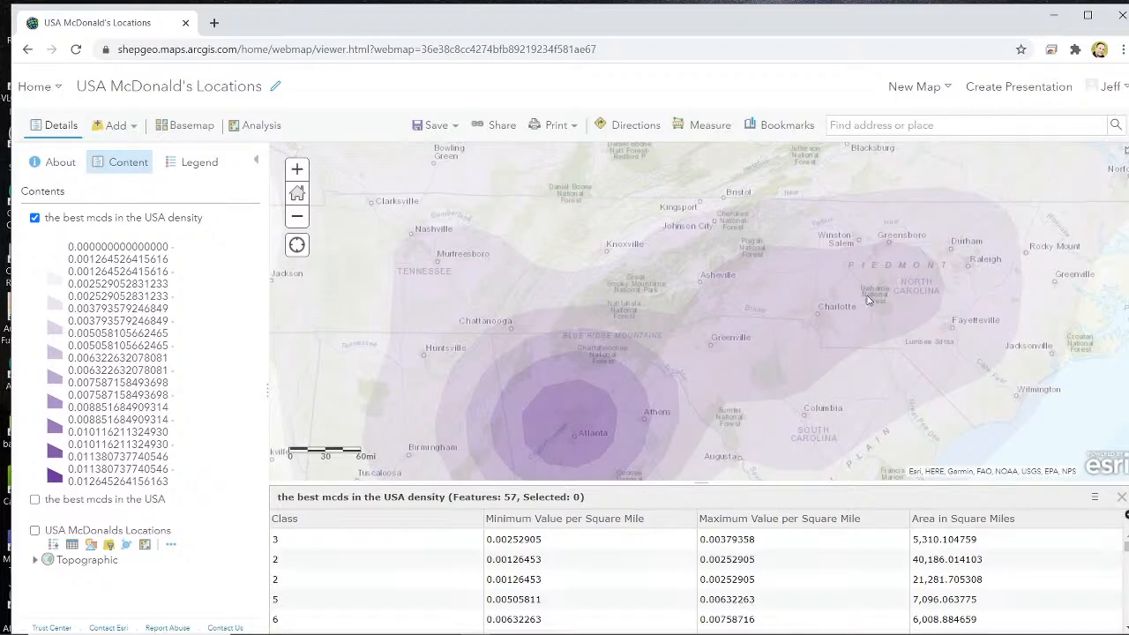
pyautogui.scroll(-2, 900, 283)
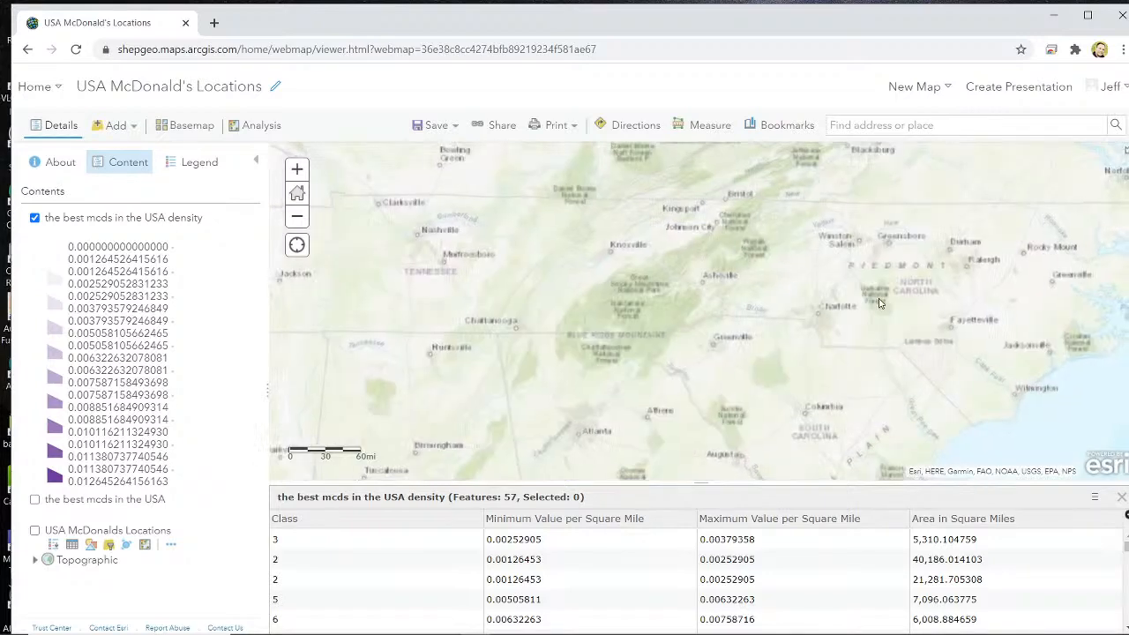
pyautogui.scroll(-1, 869, 348)
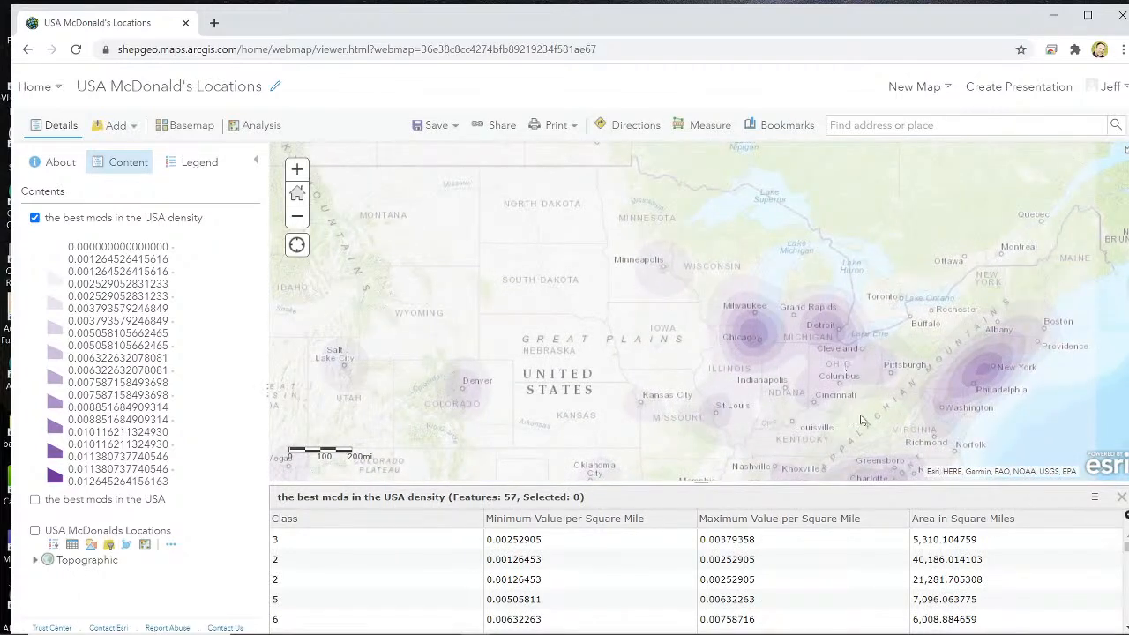
pyautogui.moveTo(856, 401); pyautogui.dragTo(800, 308)
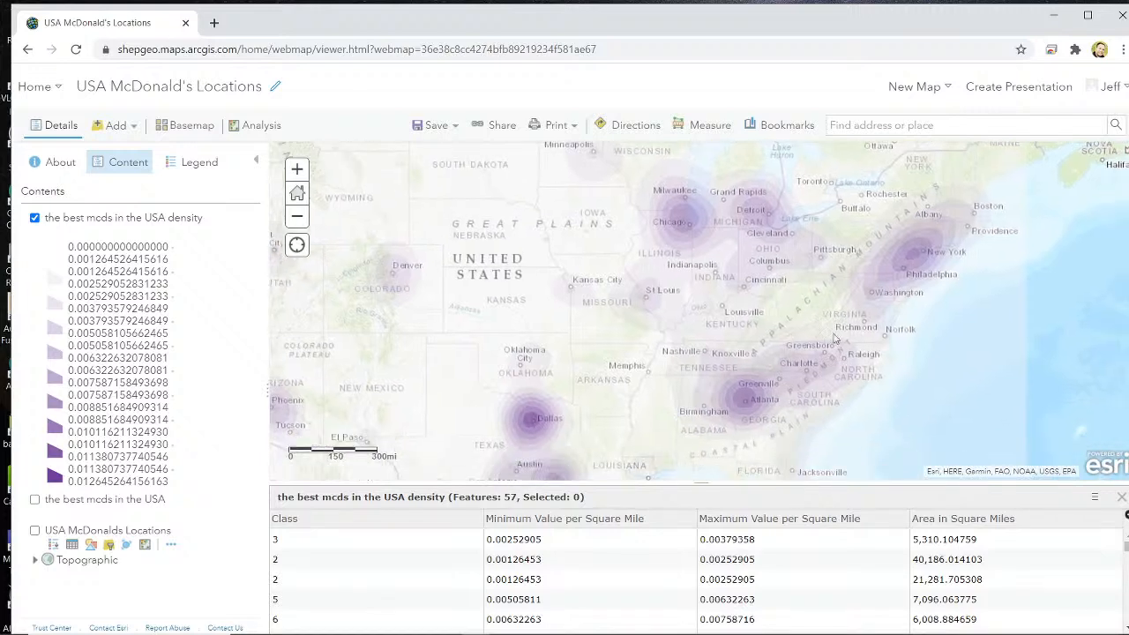
pyautogui.scroll(1, 887, 366)
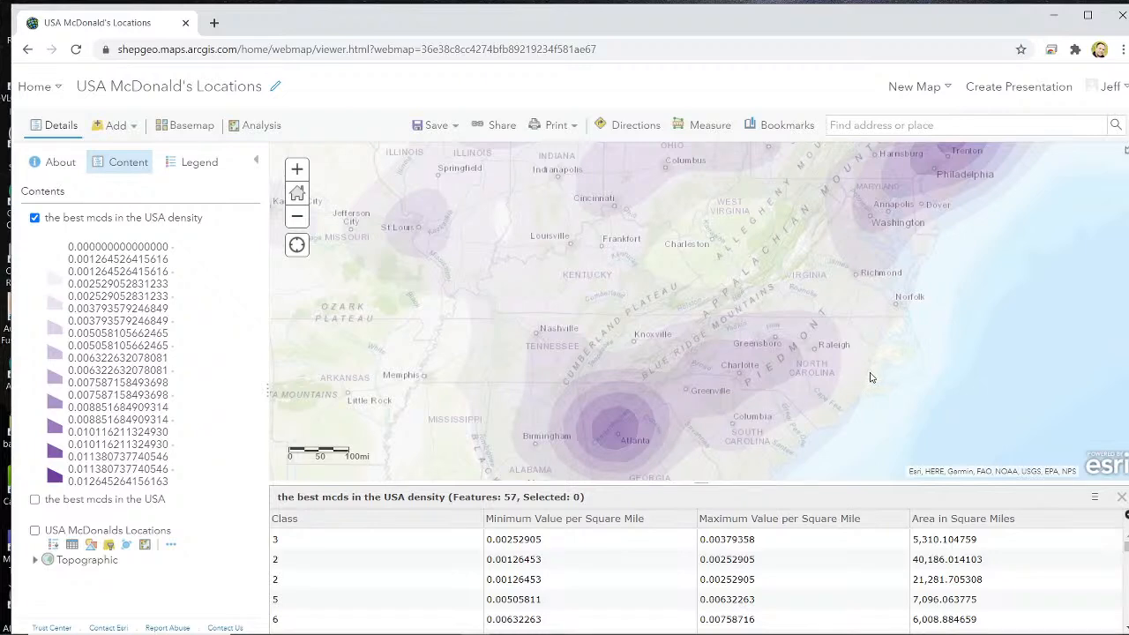
# Examine the density between the Great Lakes cities, the Appalachian Mountains and the New York to Washington corridor, then the whole country
pyautogui.moveTo(752, 278); pyautogui.dragTo(754, 405)
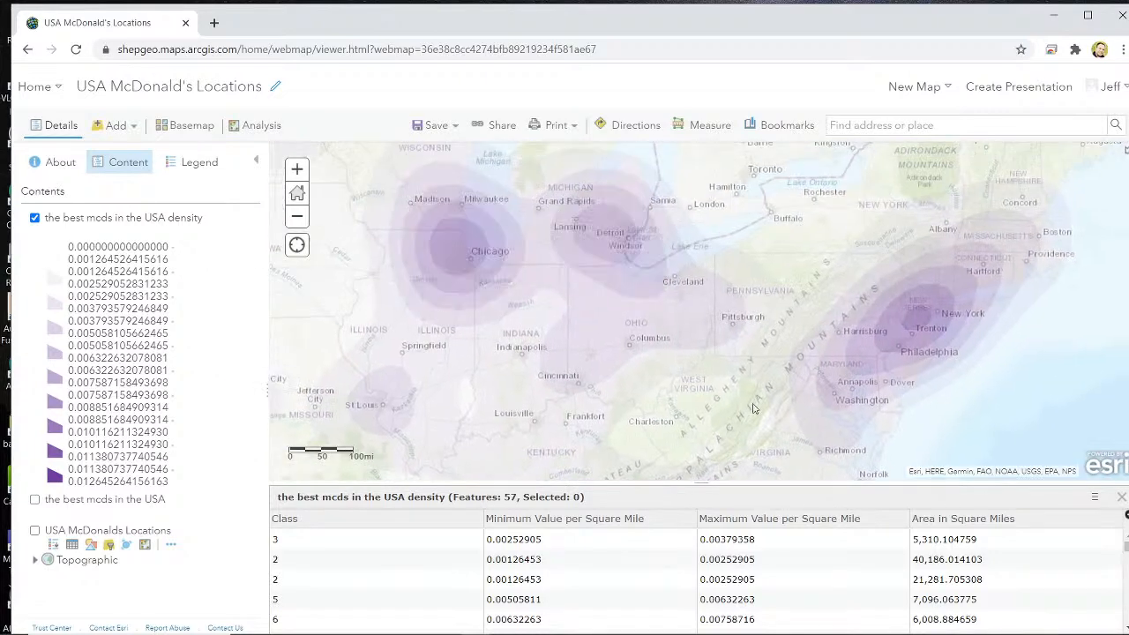
pyautogui.scroll(2, 791, 366)
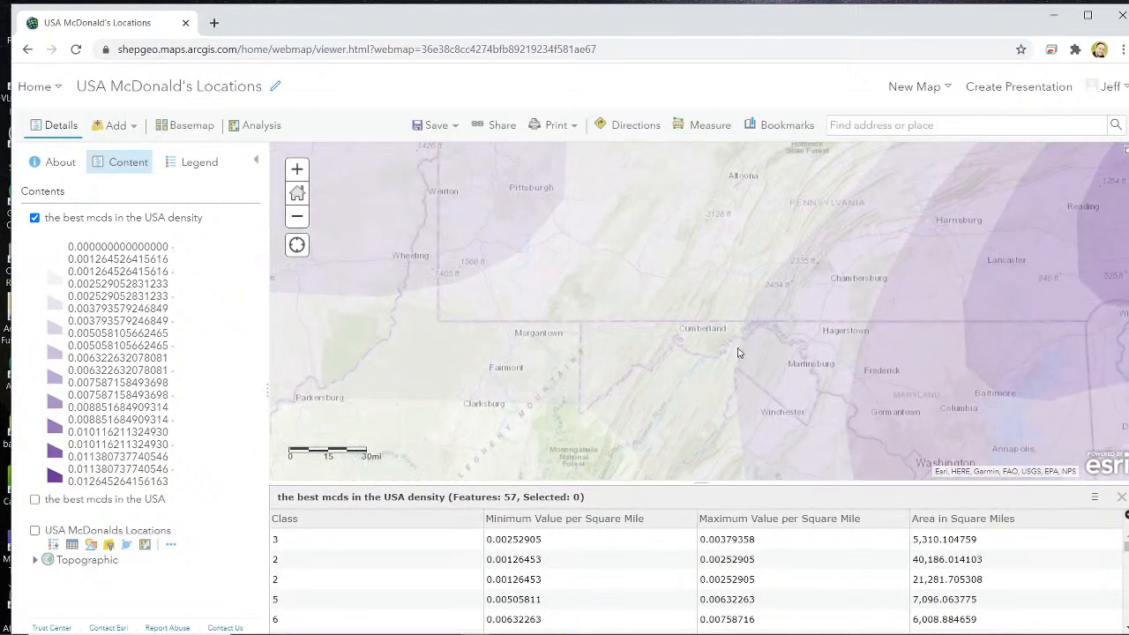
pyautogui.press('-')
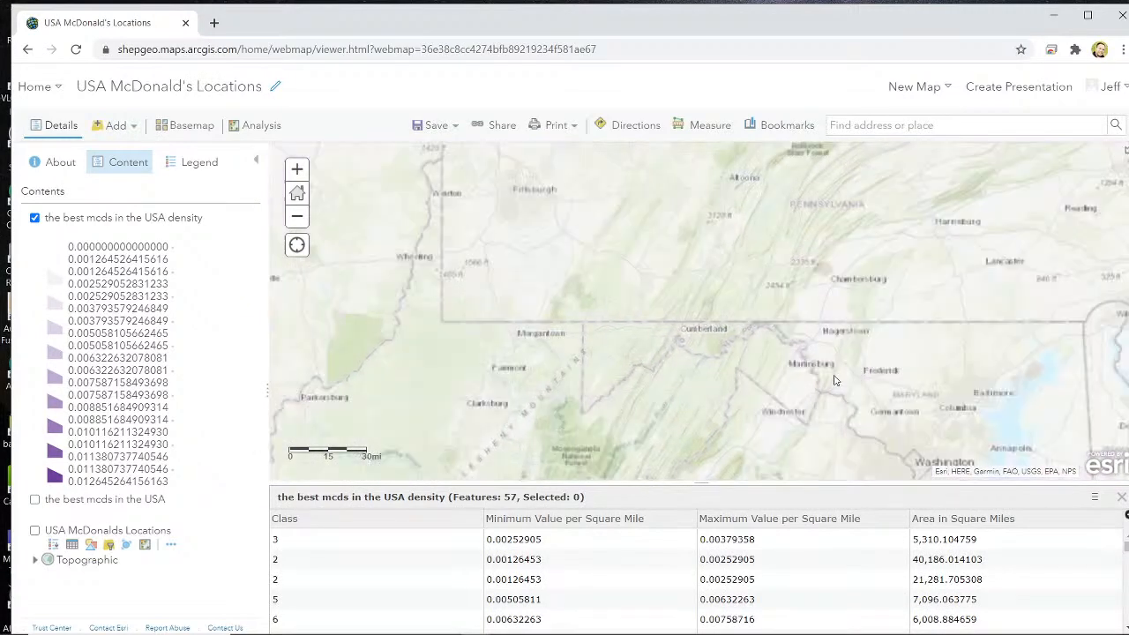
pyautogui.scroll(-1, 838, 340)
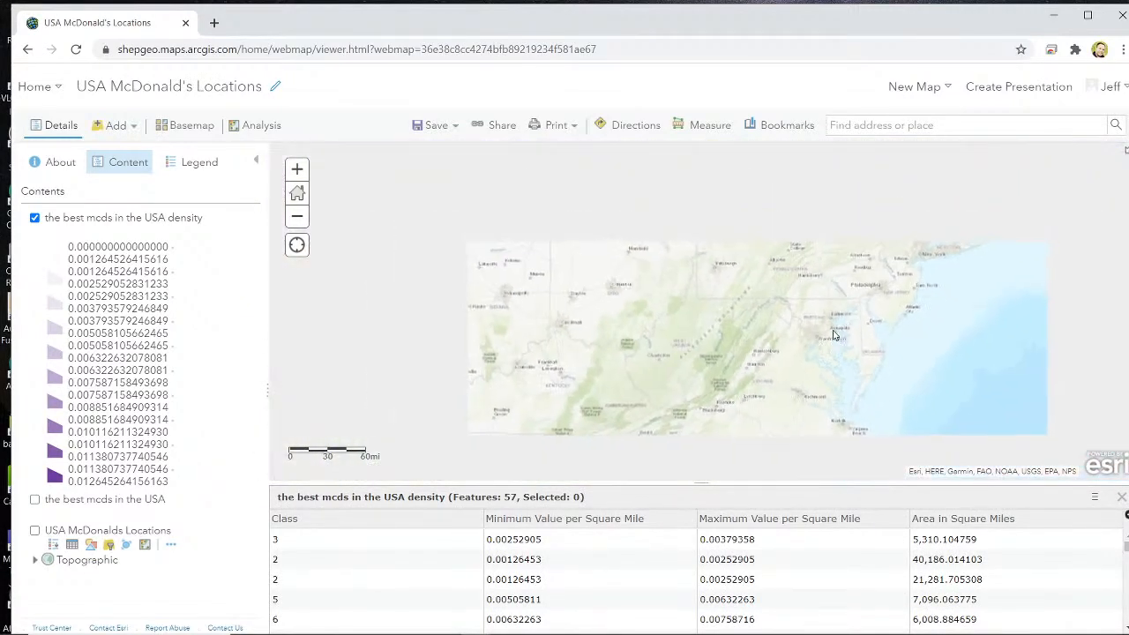
pyautogui.moveTo(831, 340); pyautogui.dragTo(844, 382)
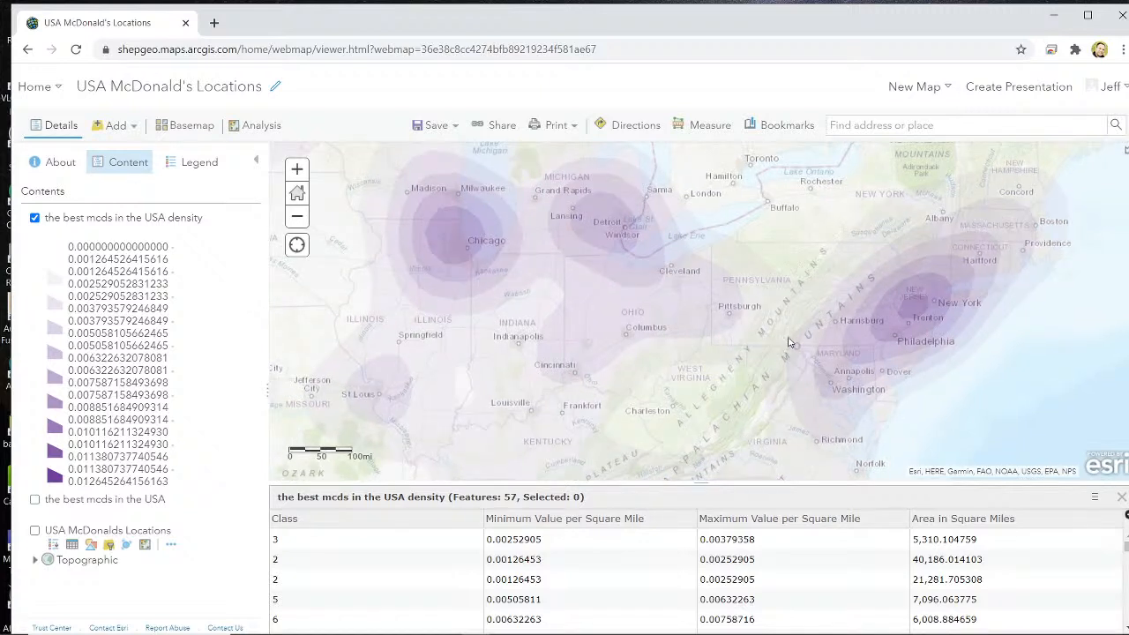
pyautogui.moveTo(790, 342); pyautogui.dragTo(806, 256)
pyautogui.moveTo(815, 369); pyautogui.dragTo(892, 319)
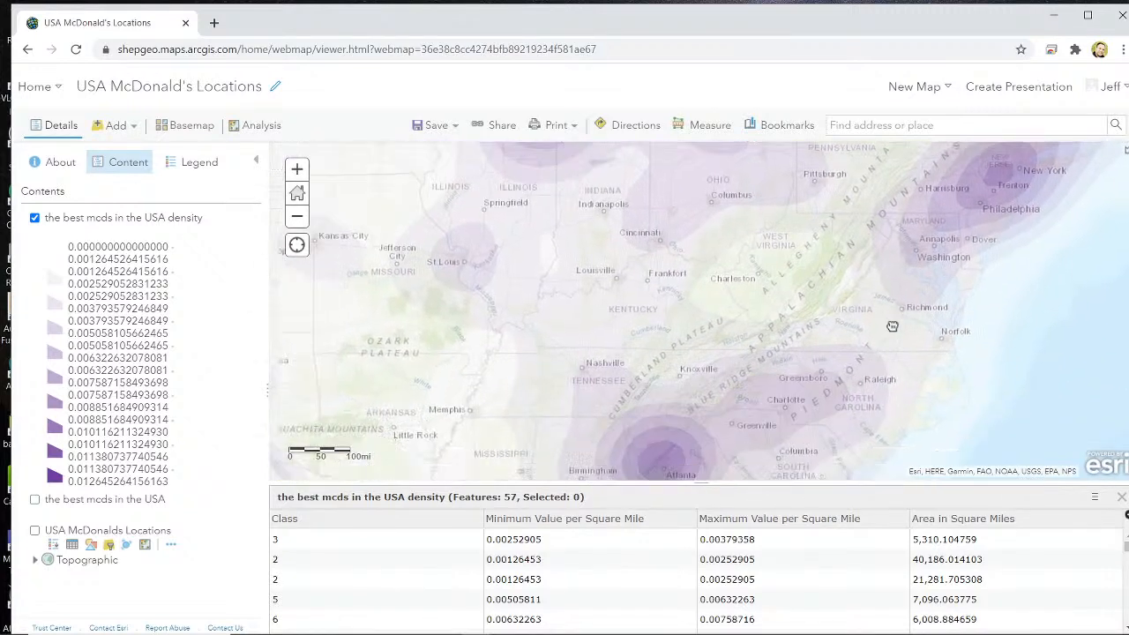
pyautogui.scroll(-1, 888, 316)
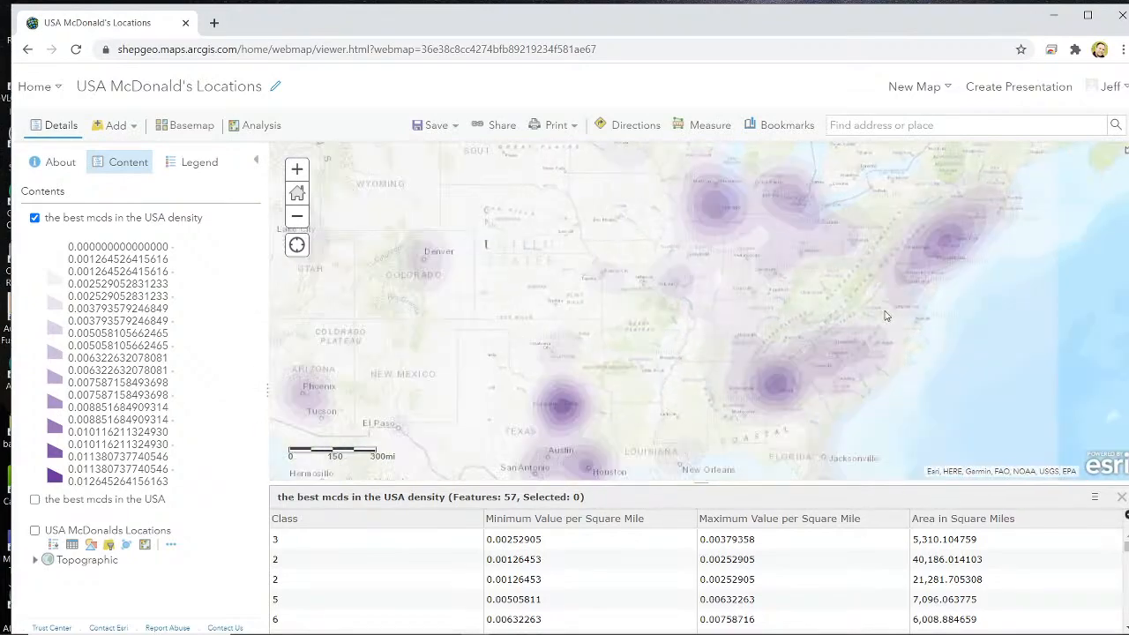
pyautogui.scroll(-1, 799, 384)
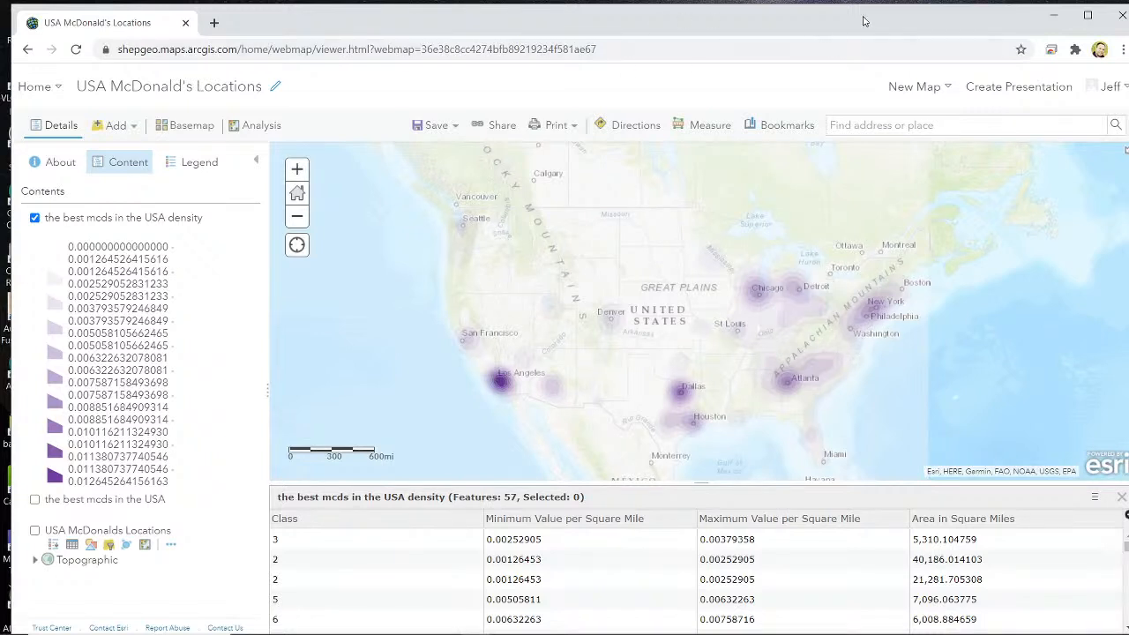
# Show the analysis tools available for analyzing patterns
pyautogui.click(250, 130)
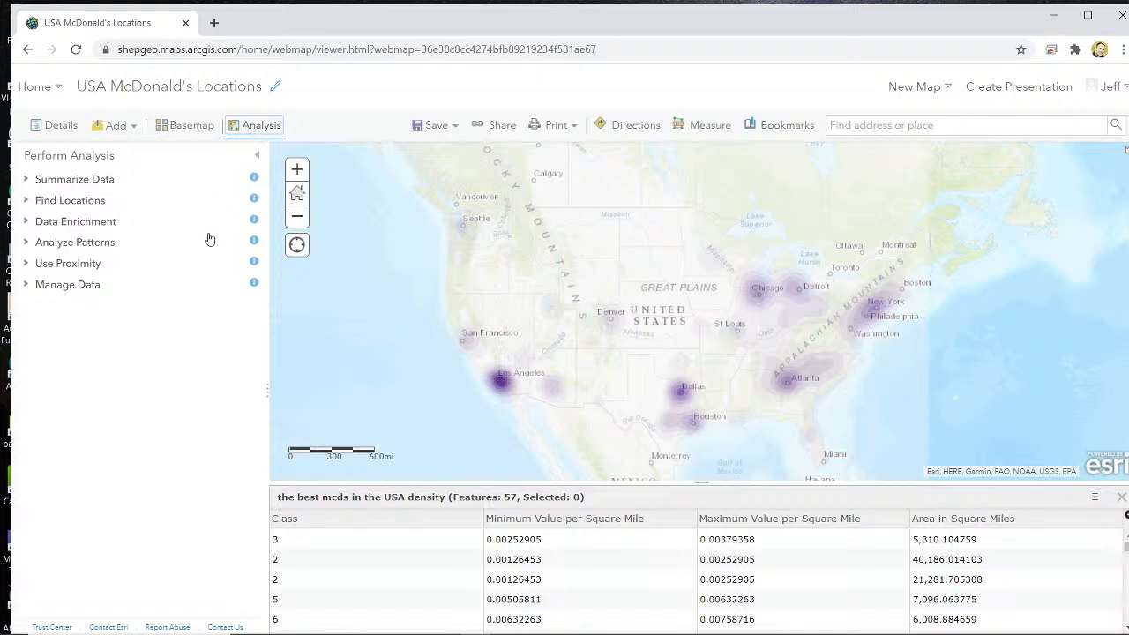
pyautogui.click(101, 251)
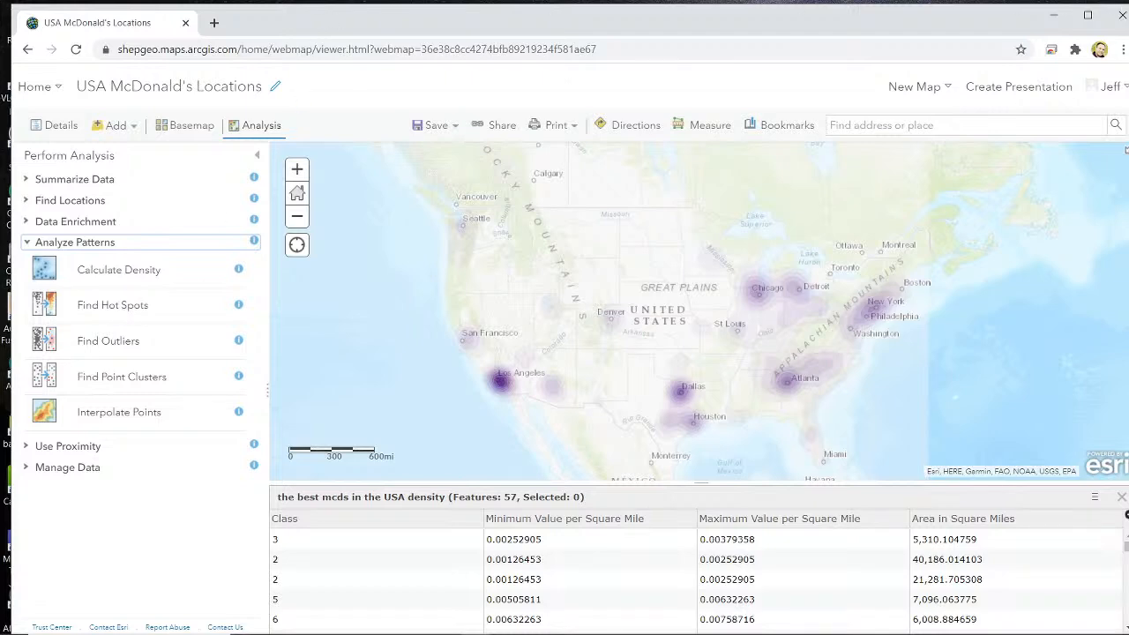
pyautogui.hotkey('alt', 'Tab')
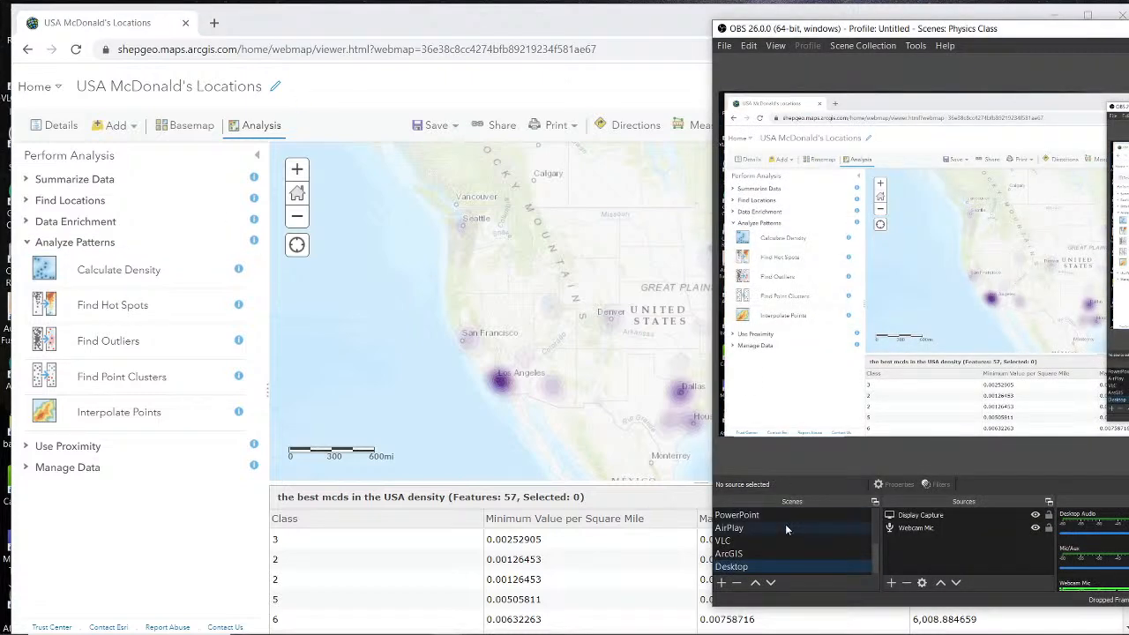
pyautogui.scroll(2, 781, 533)
pyautogui.click(757, 544)
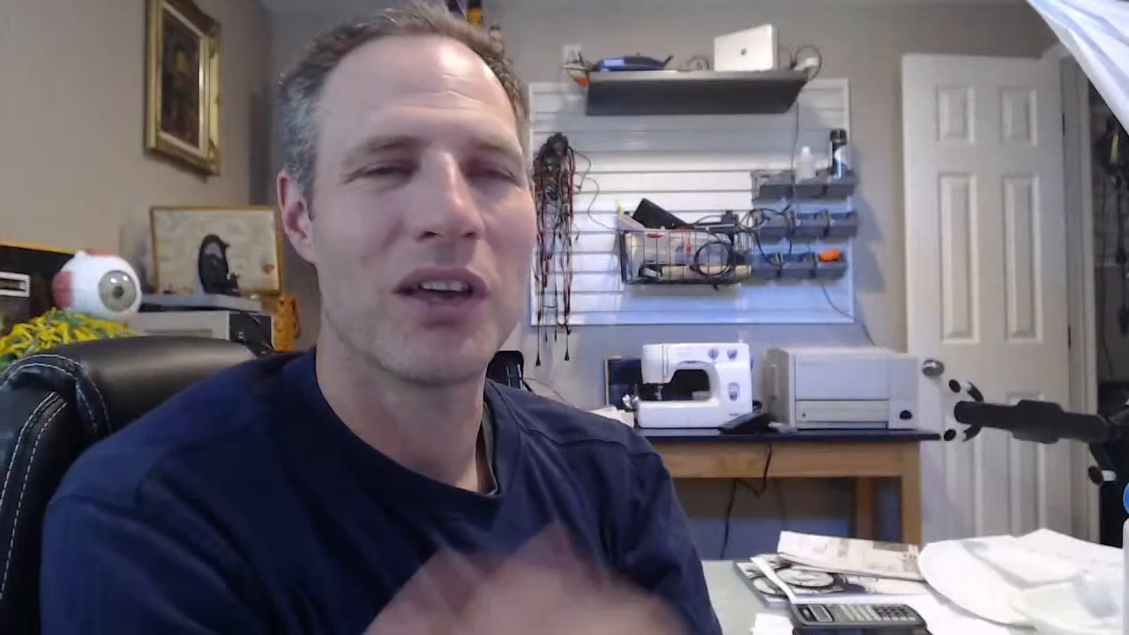